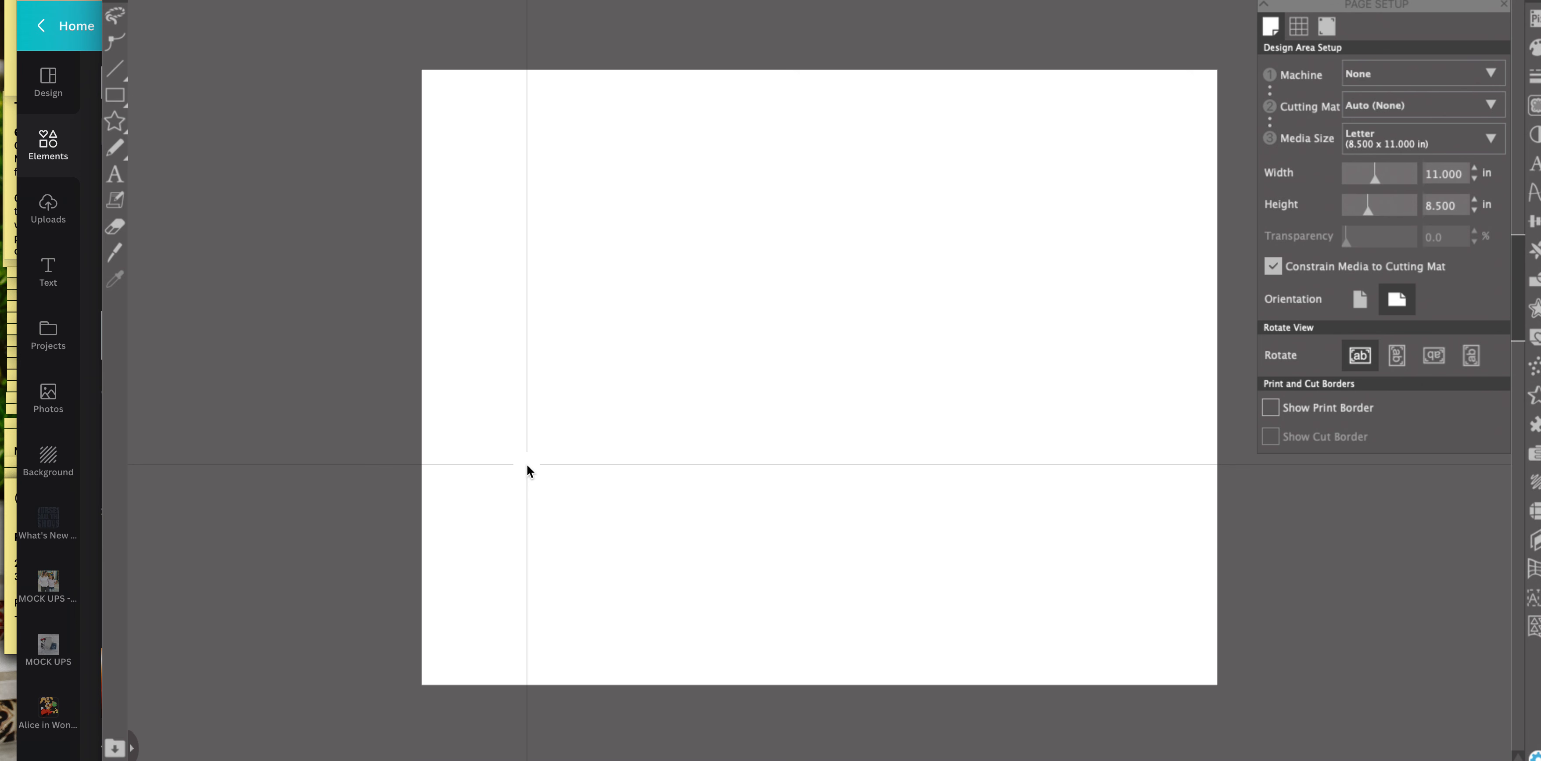
# - Switch to Canva and examine the assembled bevies + bling design on page 2 and its separated elements on page 3
pyautogui.click(36, 57)
pyautogui.scroll(-1, 855, 371)
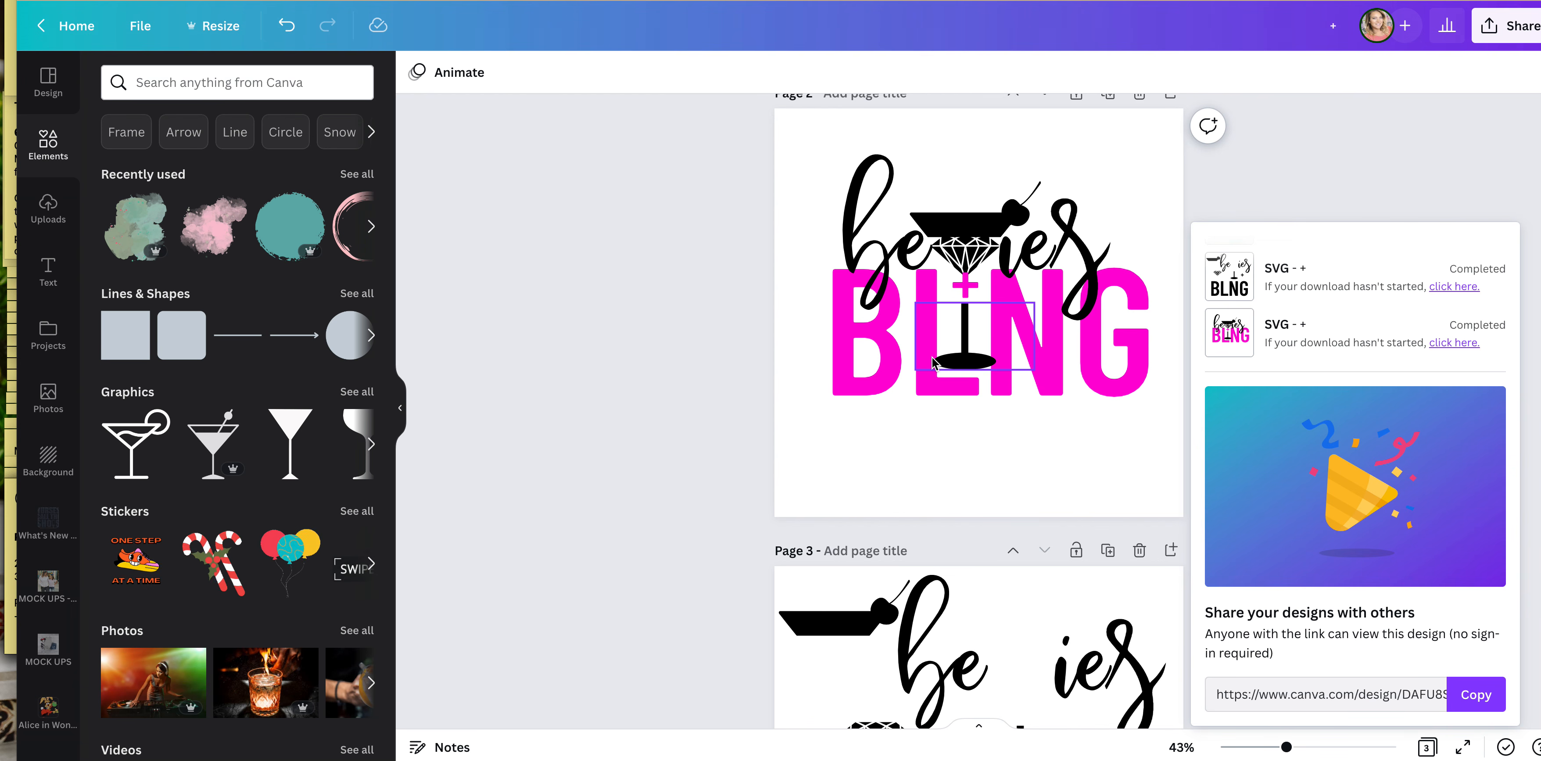
pyautogui.scroll(-1, 934, 362)
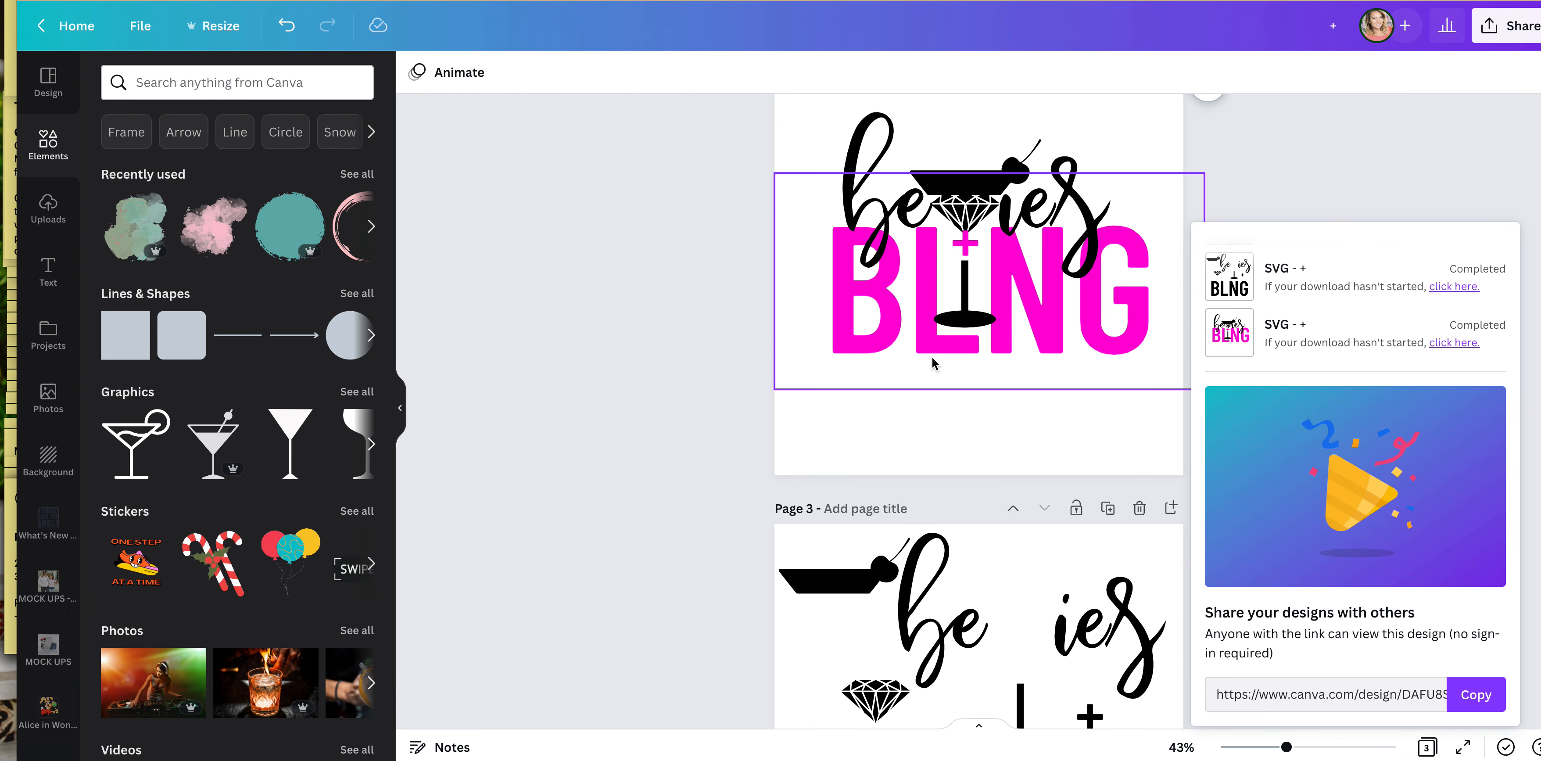
pyautogui.scroll(2, 934, 362)
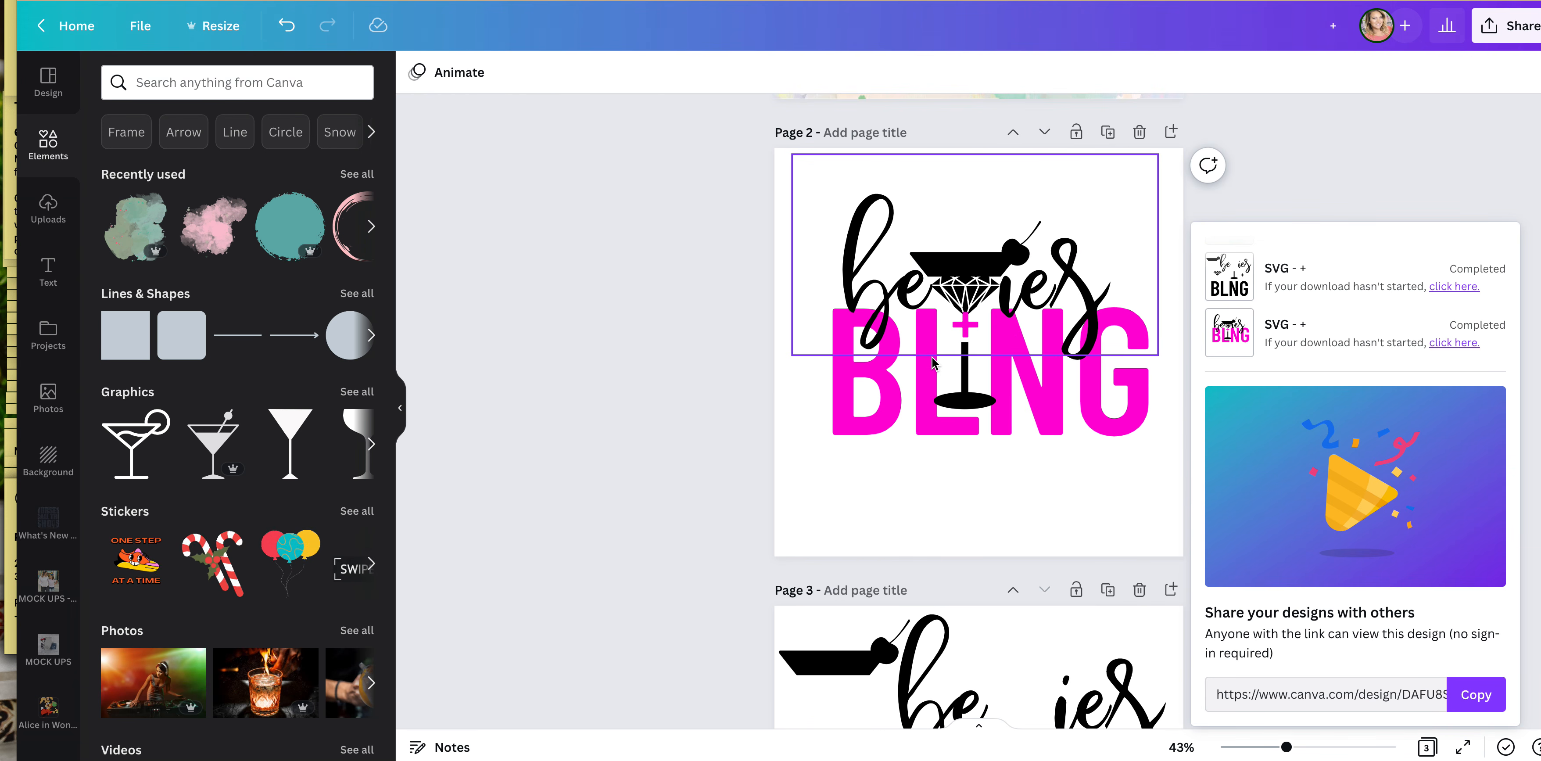
pyautogui.scroll(-5, 932, 359)
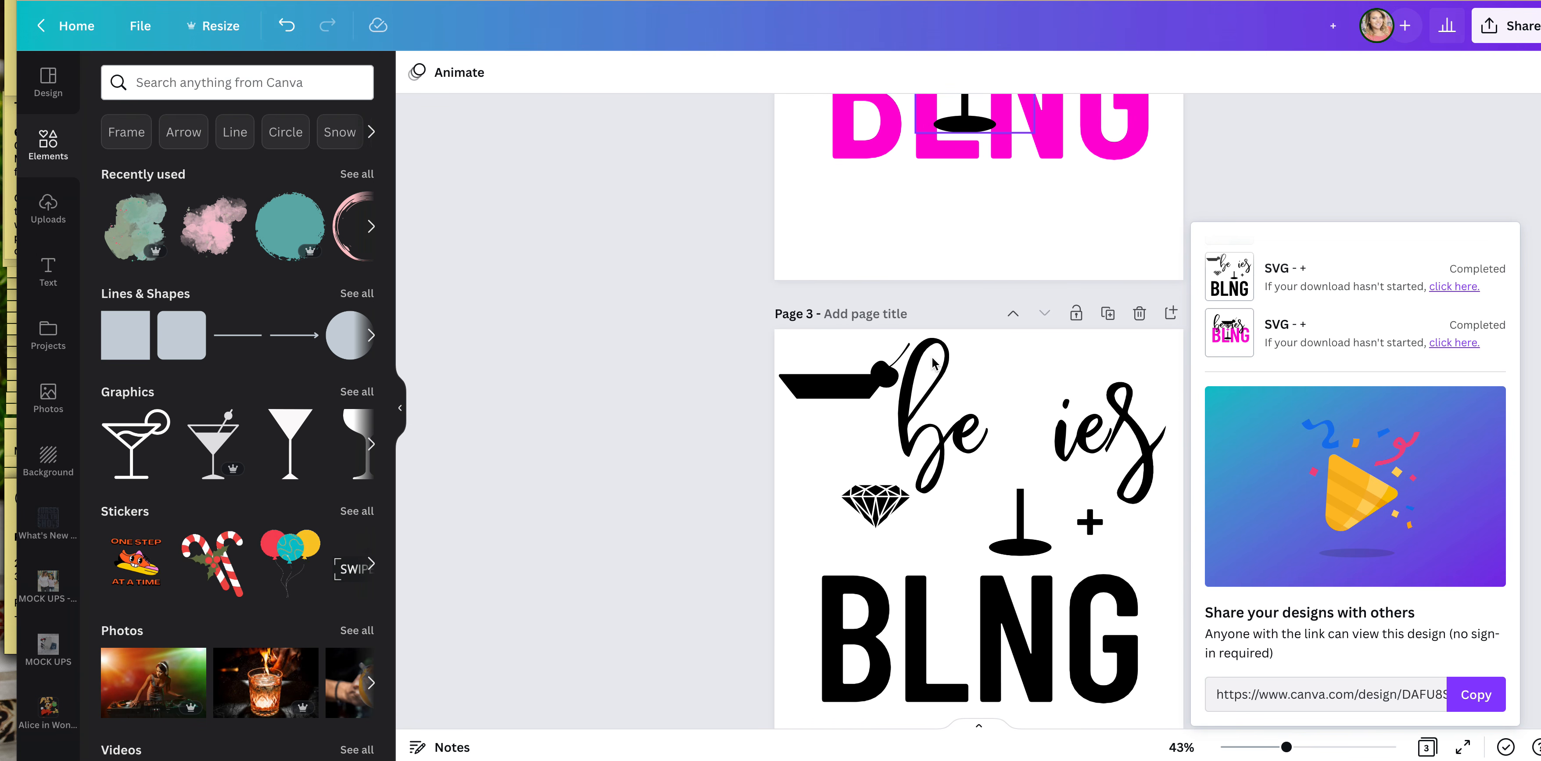
pyautogui.scroll(-2, 932, 361)
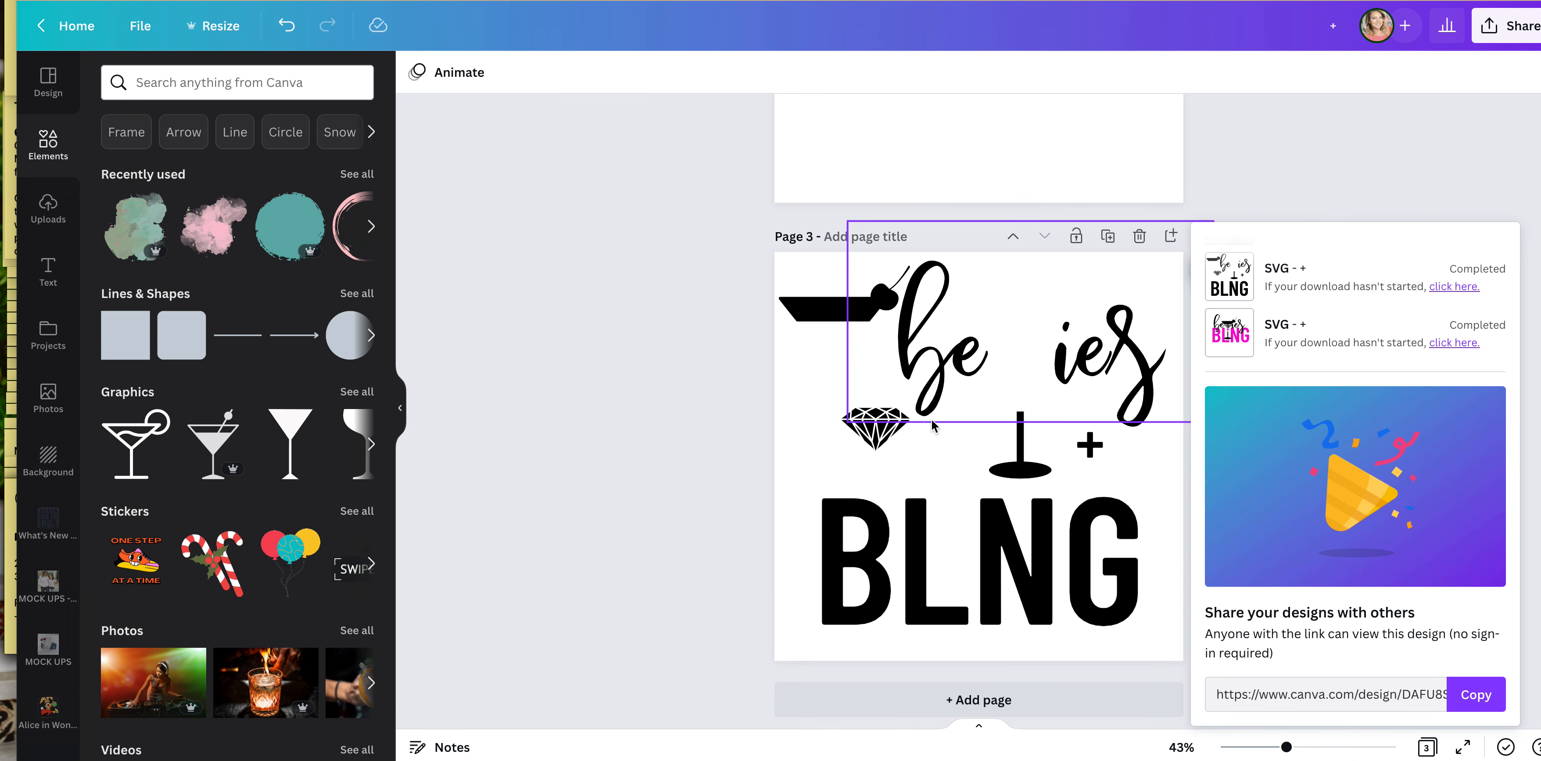
pyautogui.scroll(6, 932, 422)
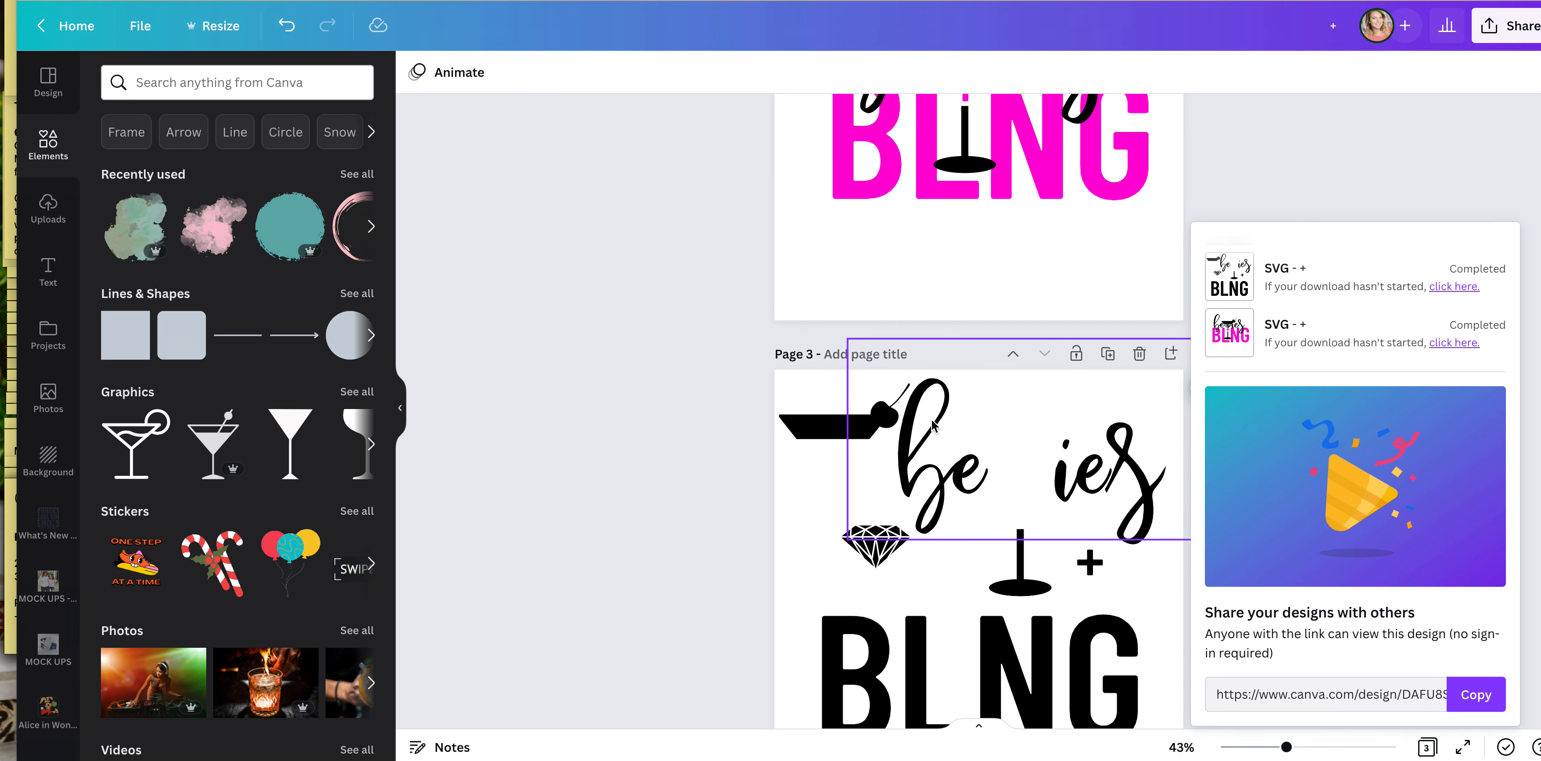
pyautogui.click(1393, 182)
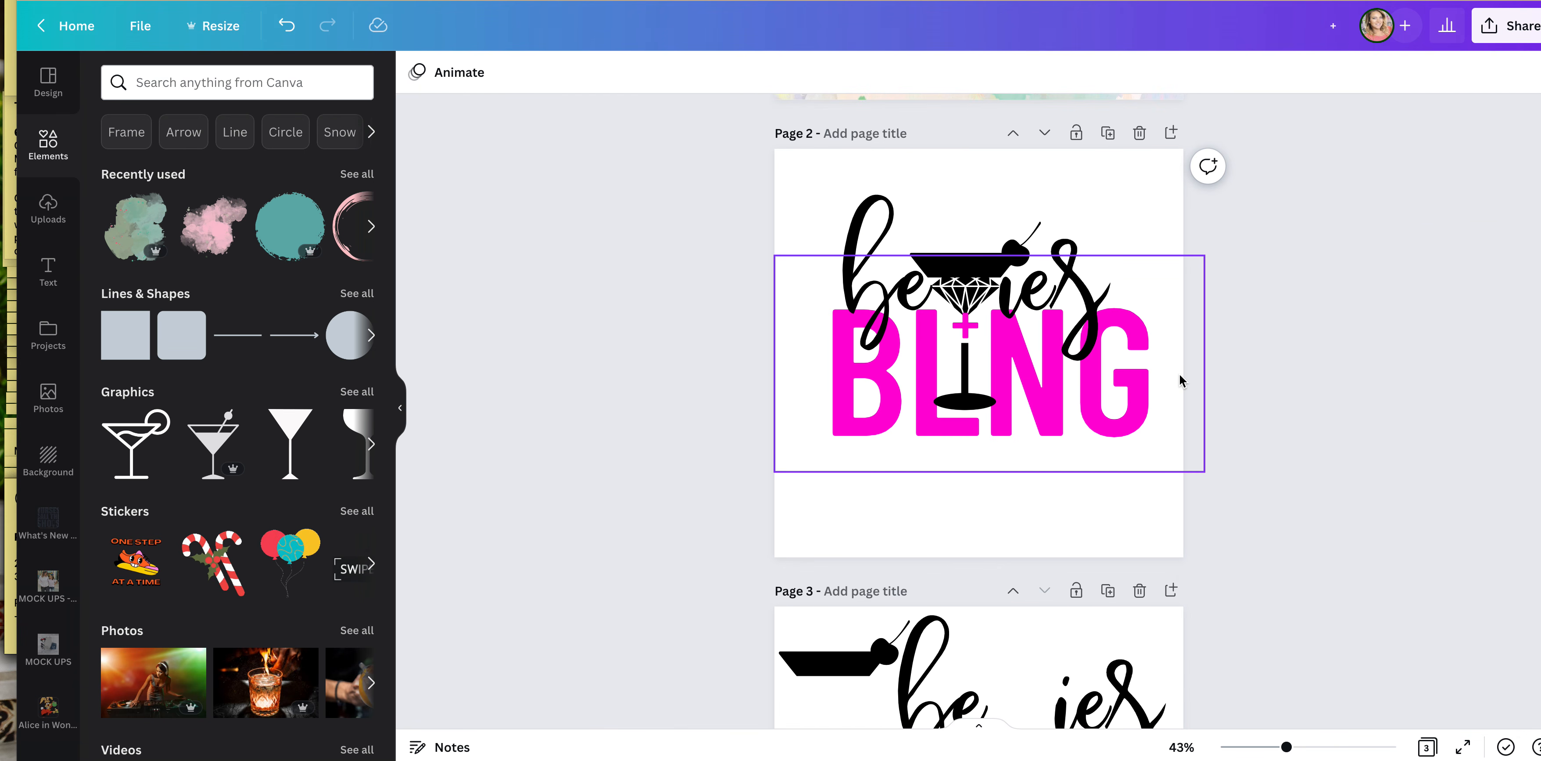
pyautogui.scroll(1, 1180, 378)
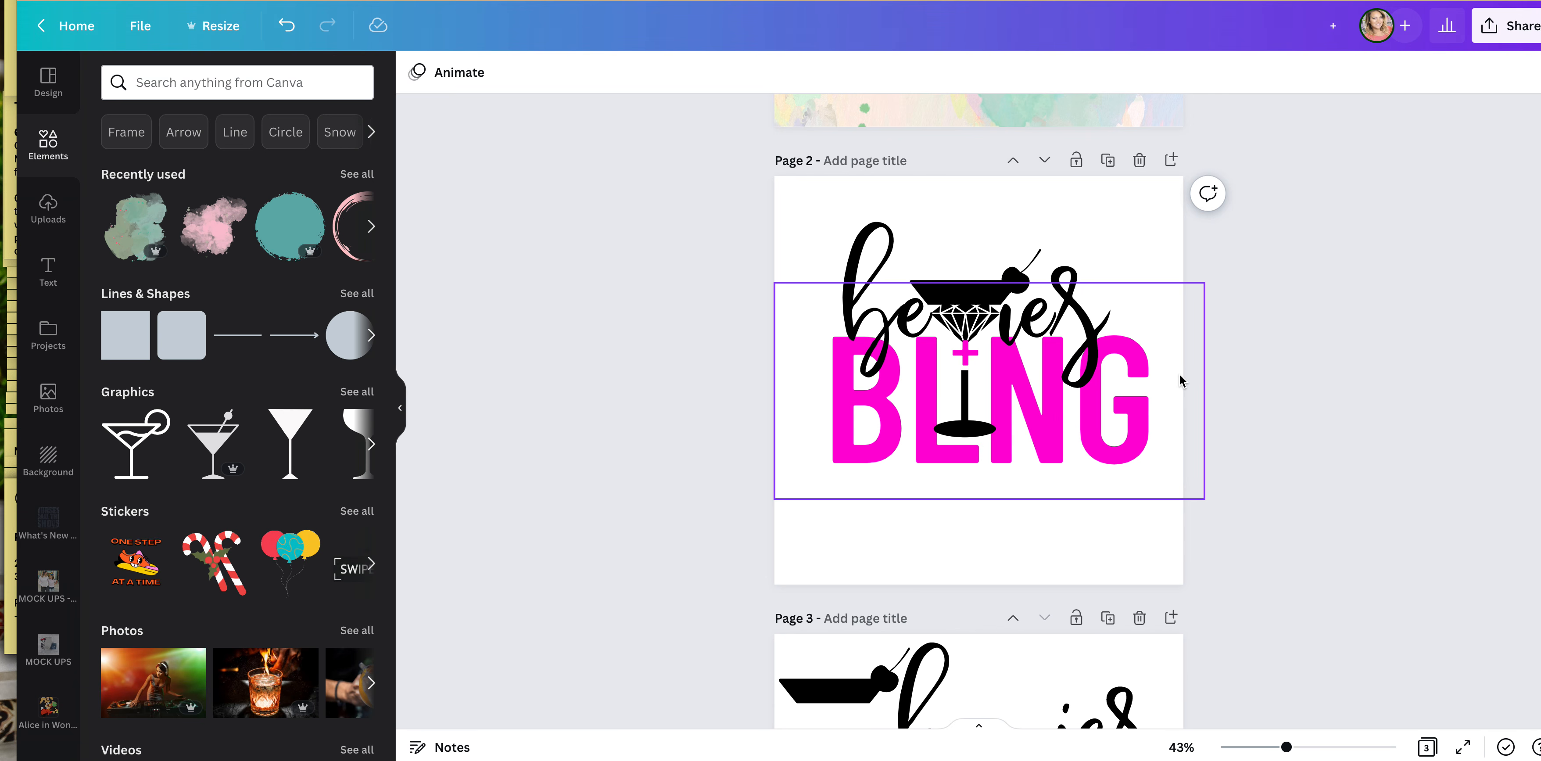
pyautogui.scroll(1, 1179, 375)
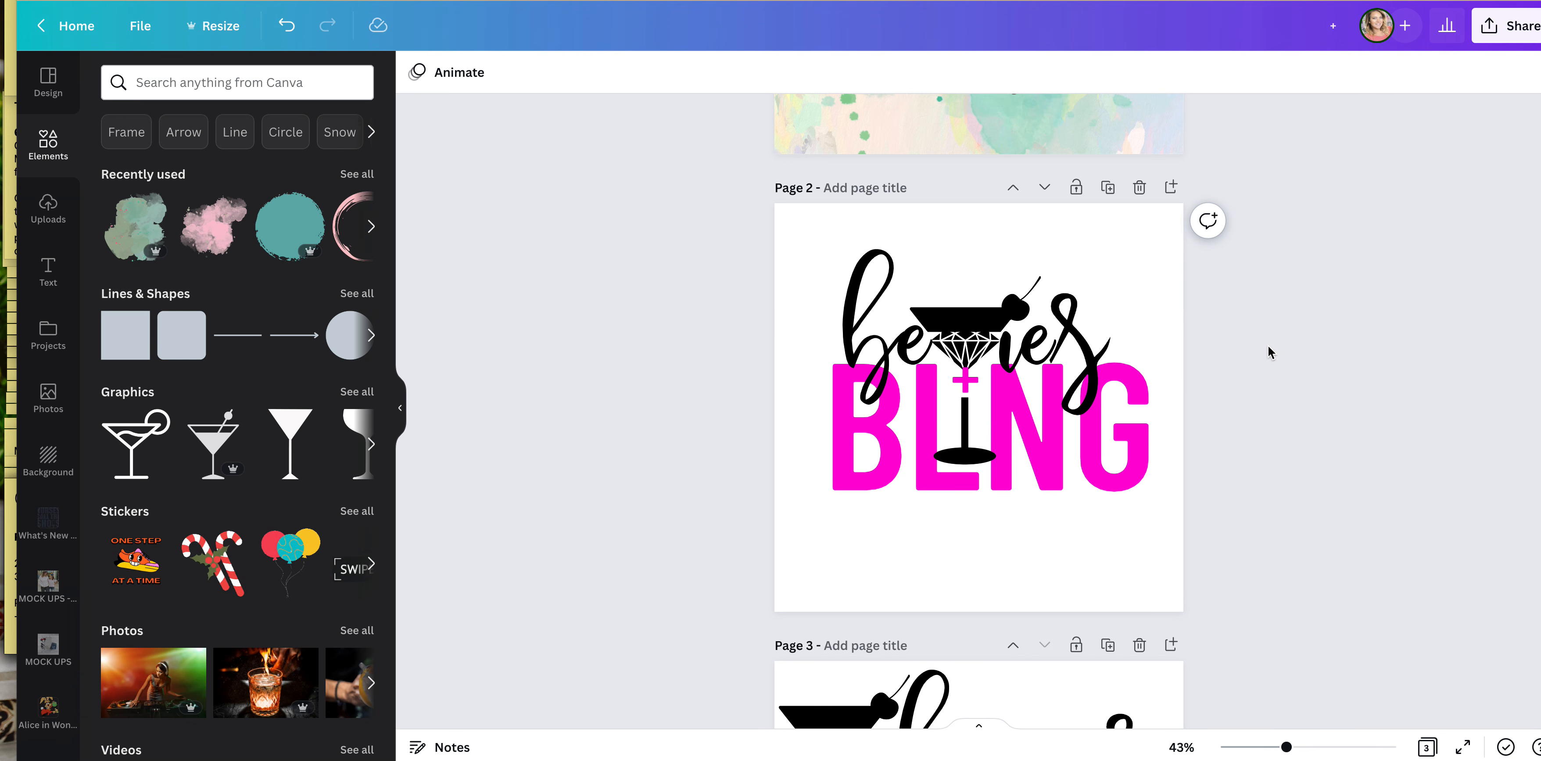
pyautogui.scroll(1, 1222, 284)
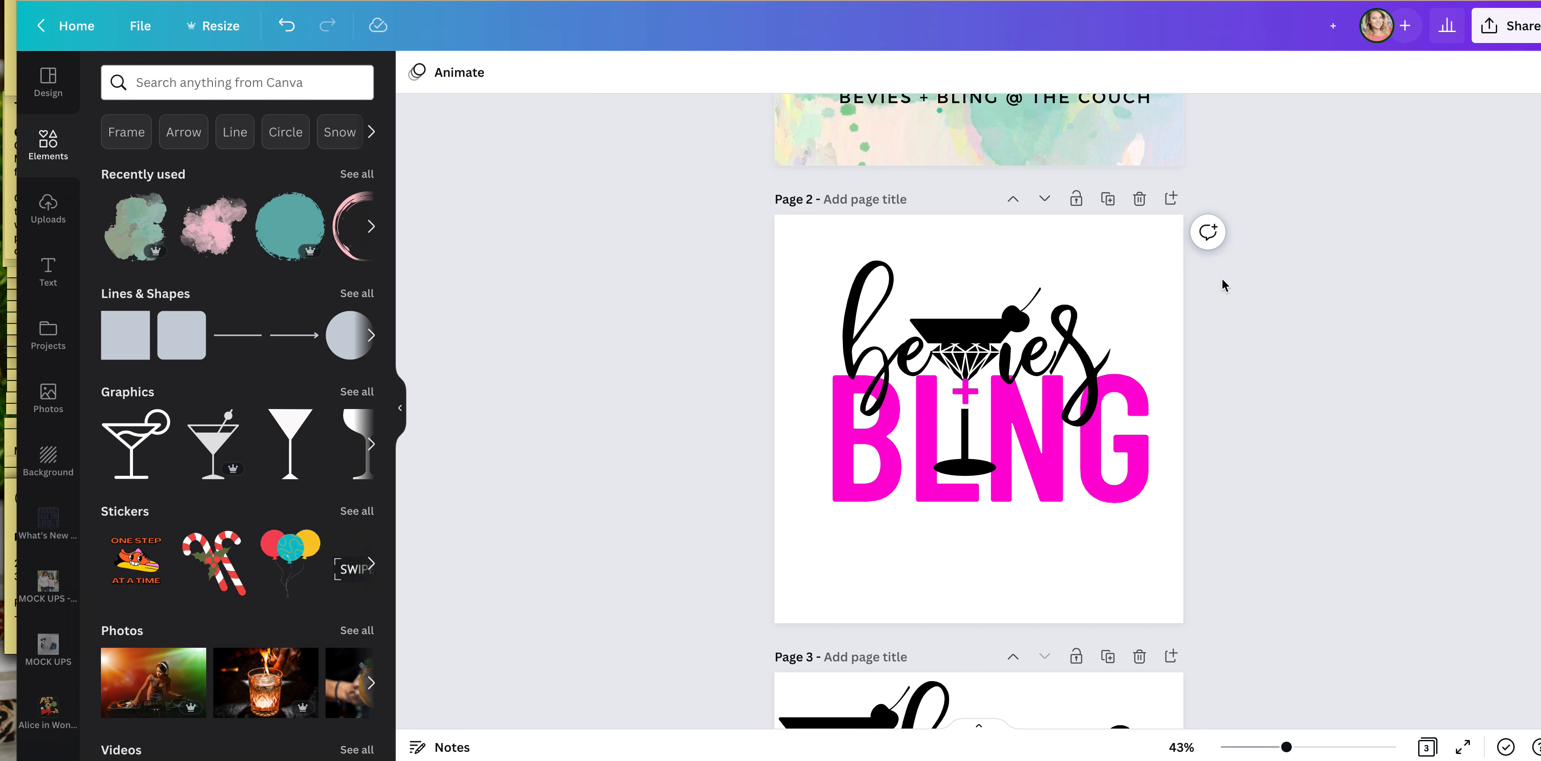
pyautogui.scroll(-1, 1127, 320)
pyautogui.scroll(1, 1127, 320)
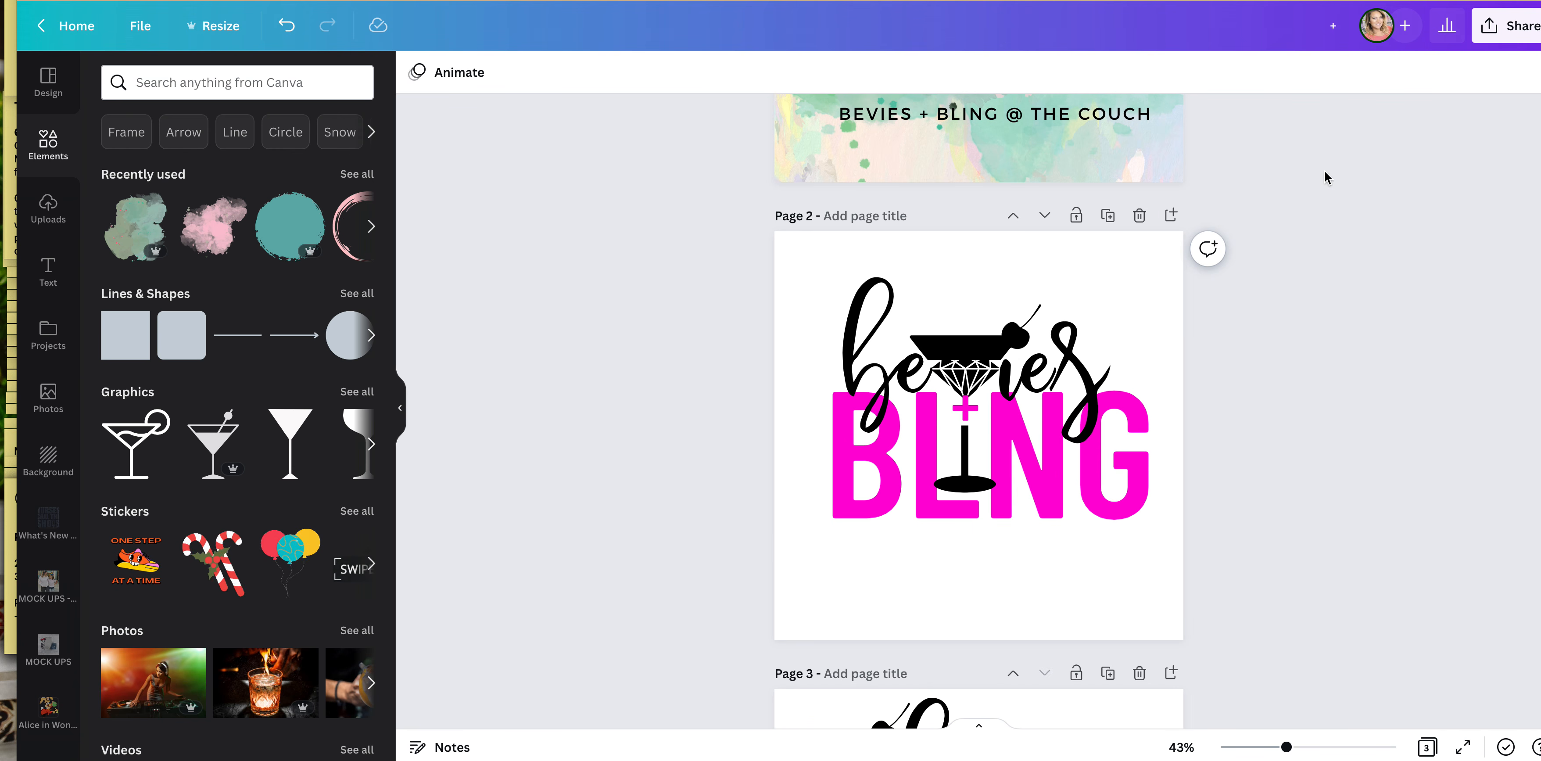
pyautogui.click(1492, 36)
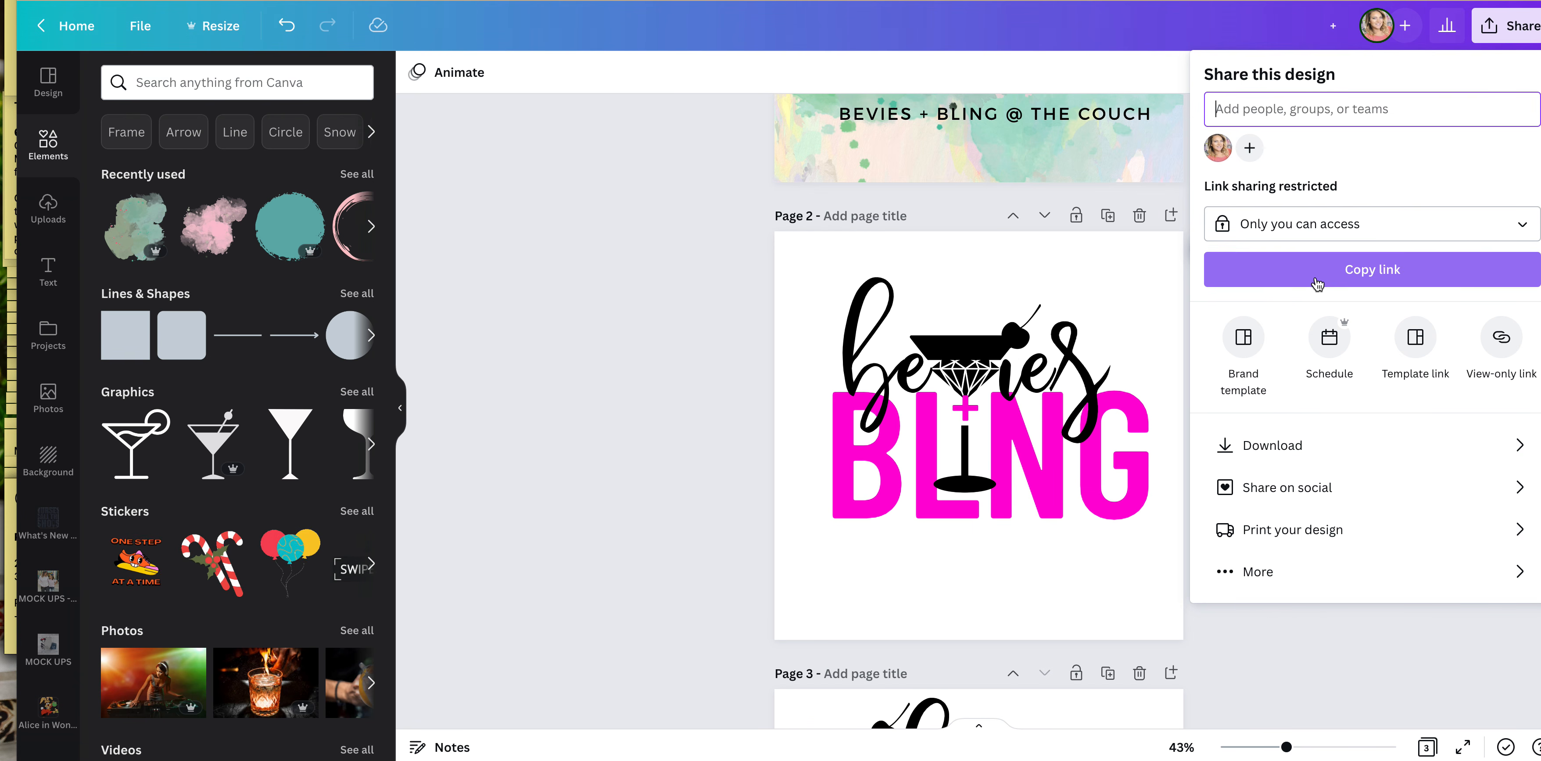
pyautogui.click(1286, 437)
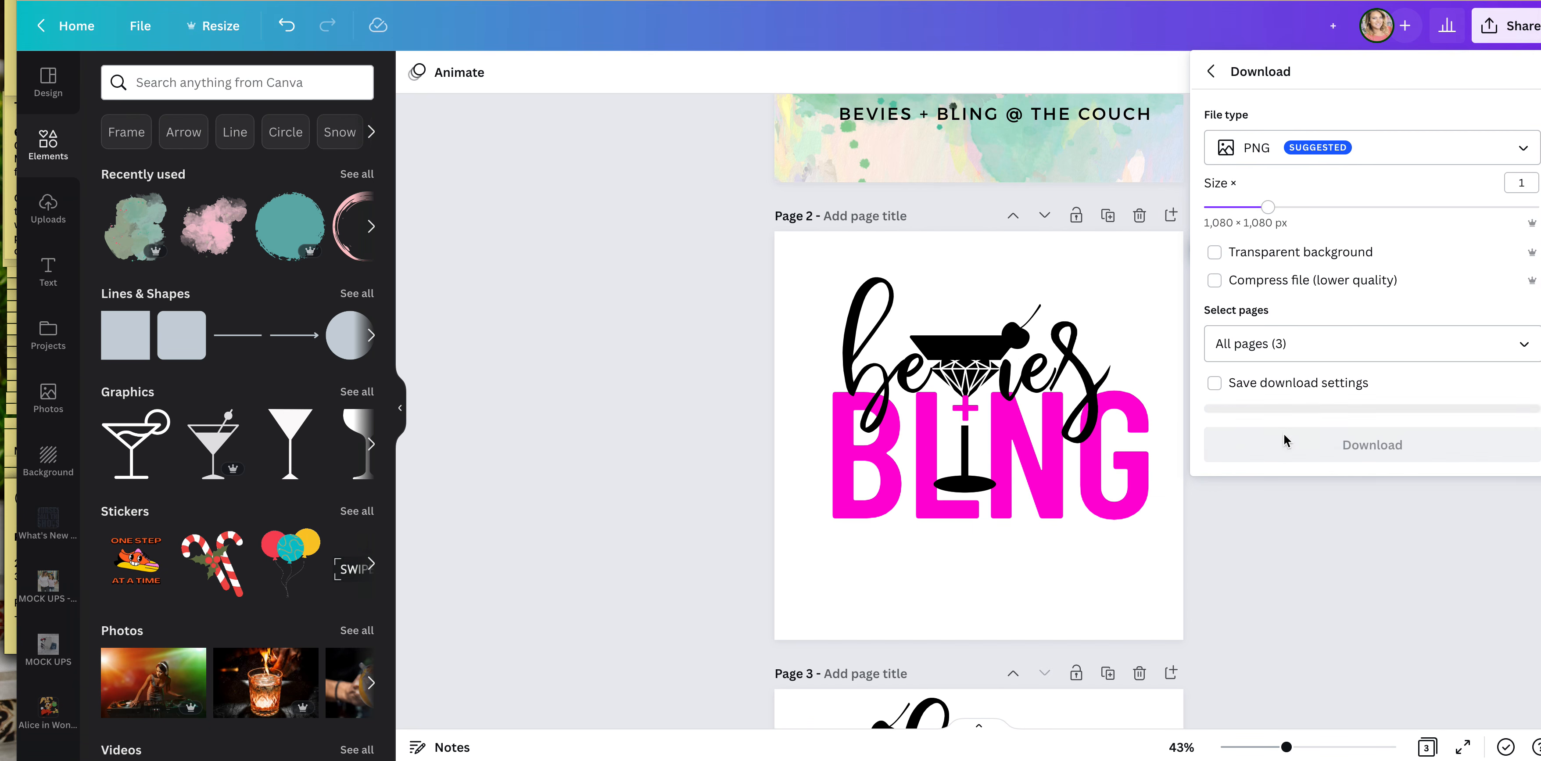
pyautogui.click(1281, 148)
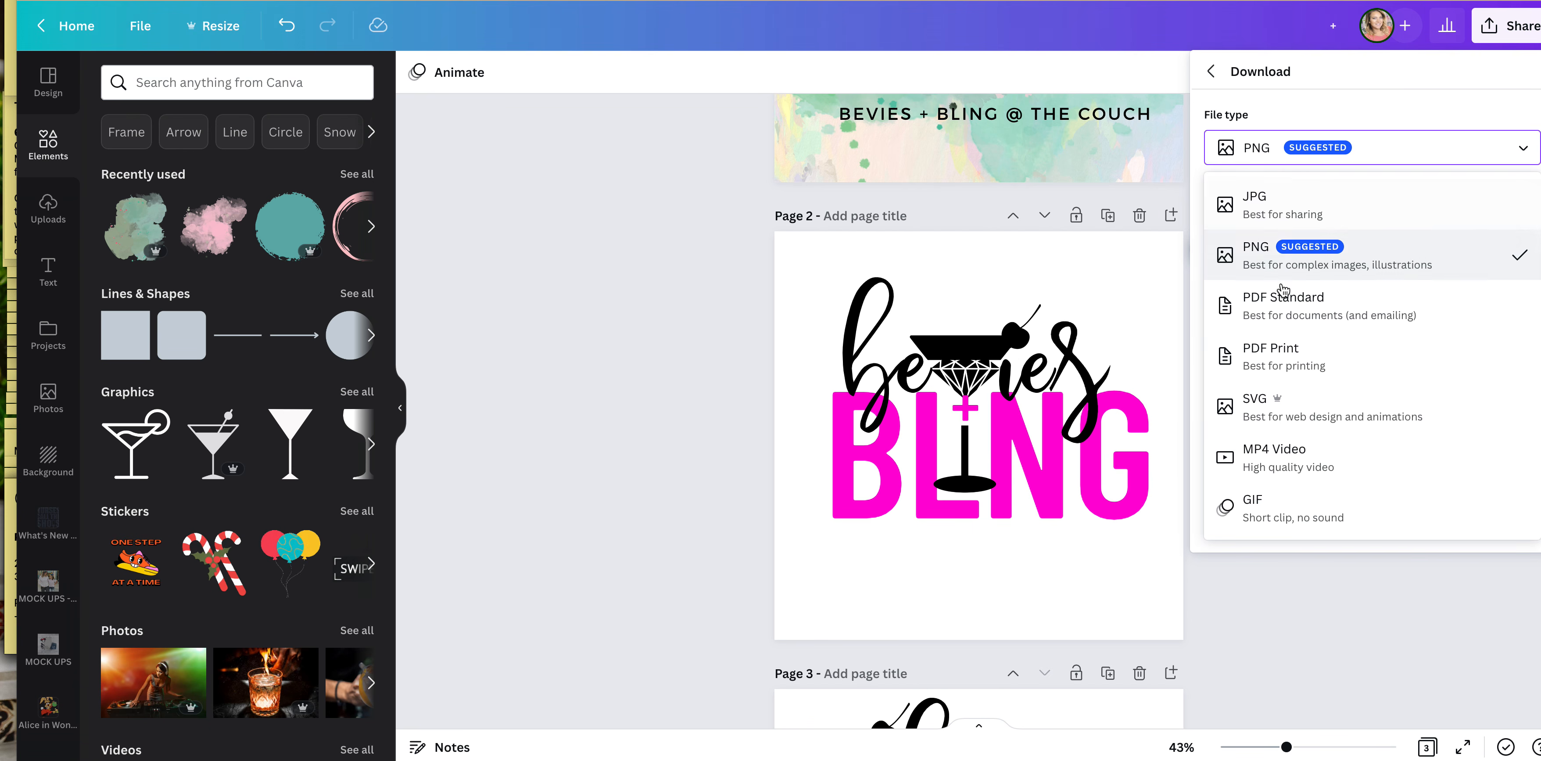
pyautogui.click(1305, 405)
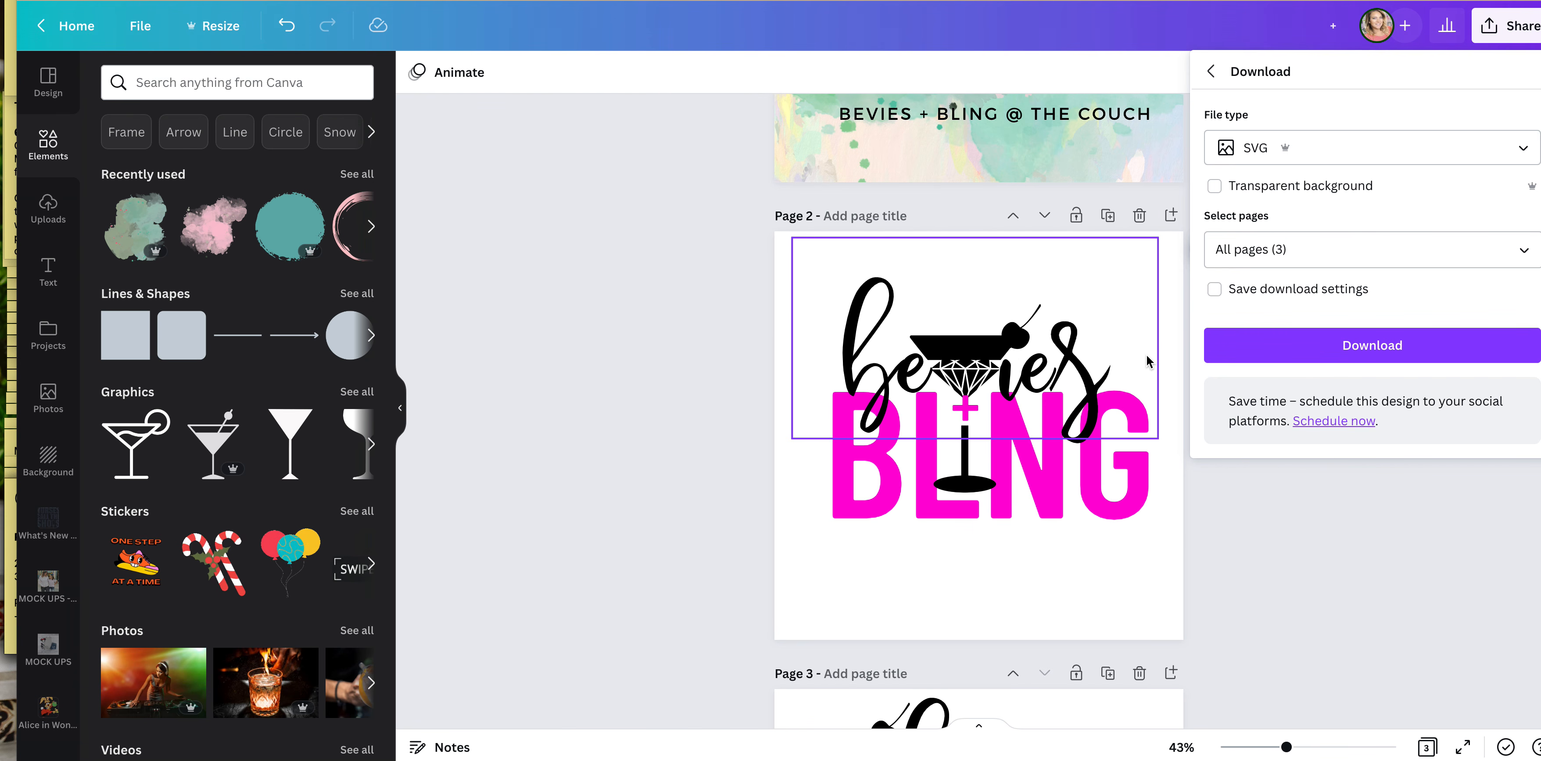
pyautogui.scroll(-3, 1146, 355)
pyautogui.scroll(-4, 1146, 358)
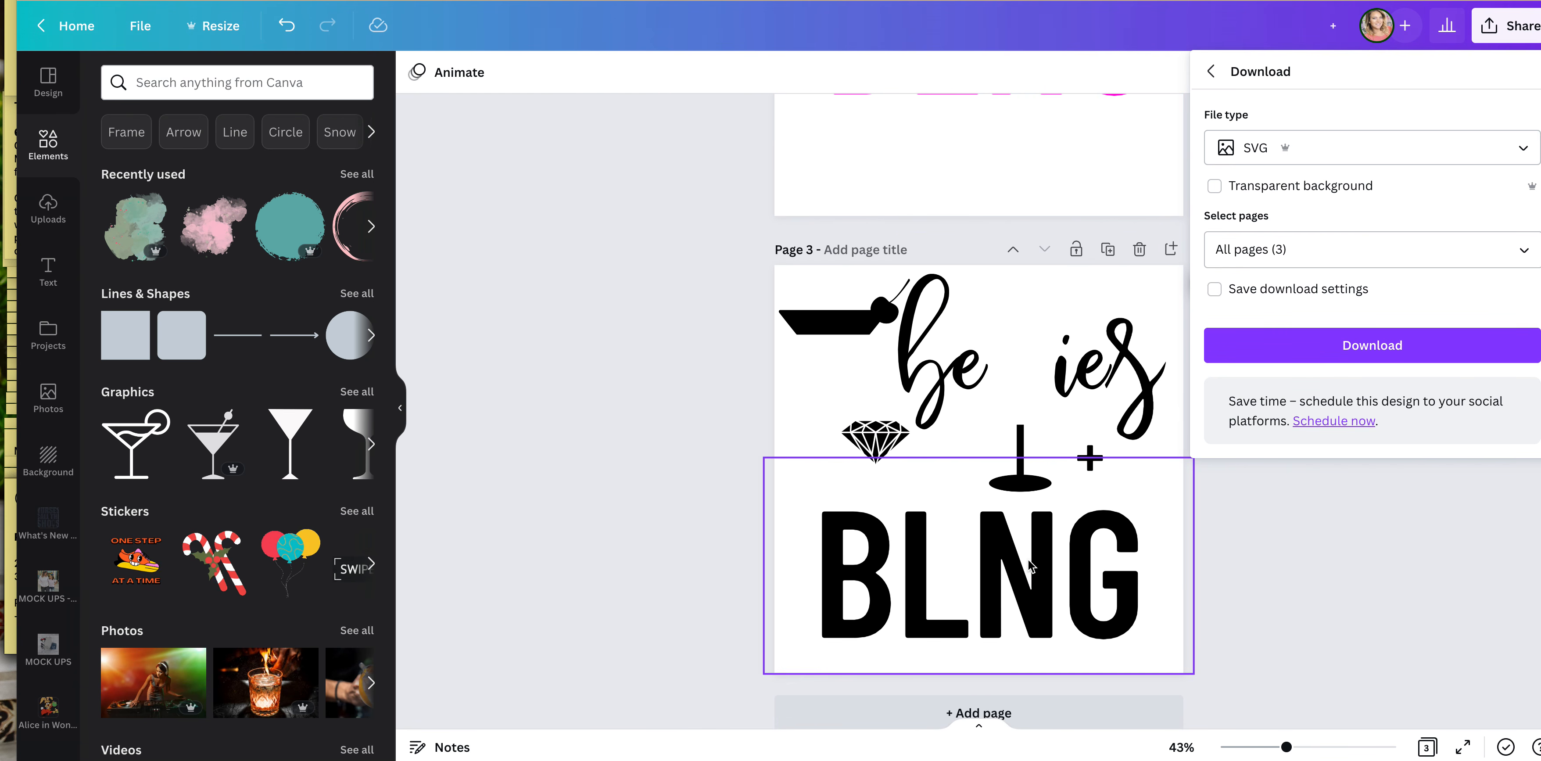
pyautogui.scroll(1, 1068, 455)
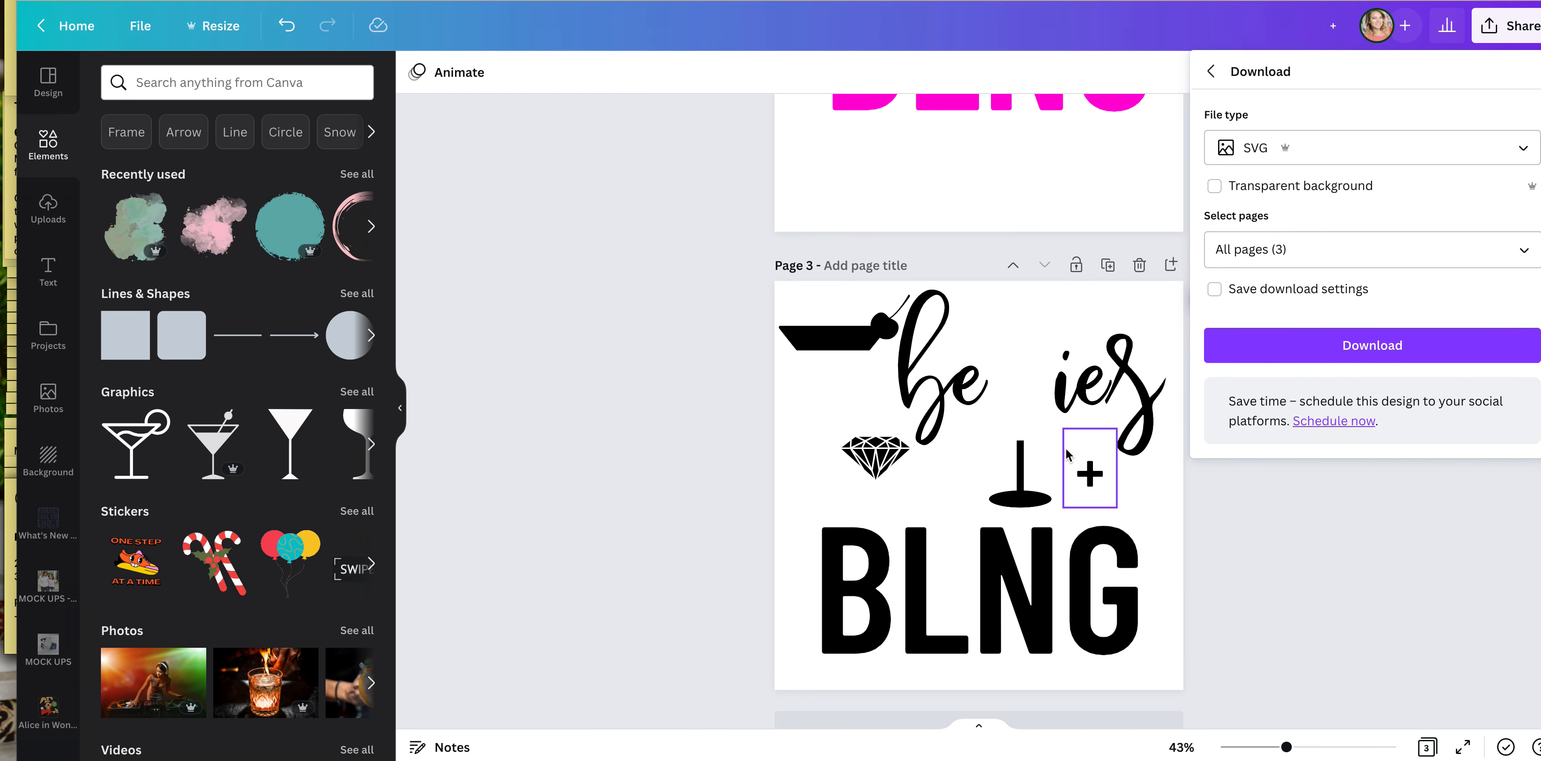
pyautogui.scroll(-1, 1068, 455)
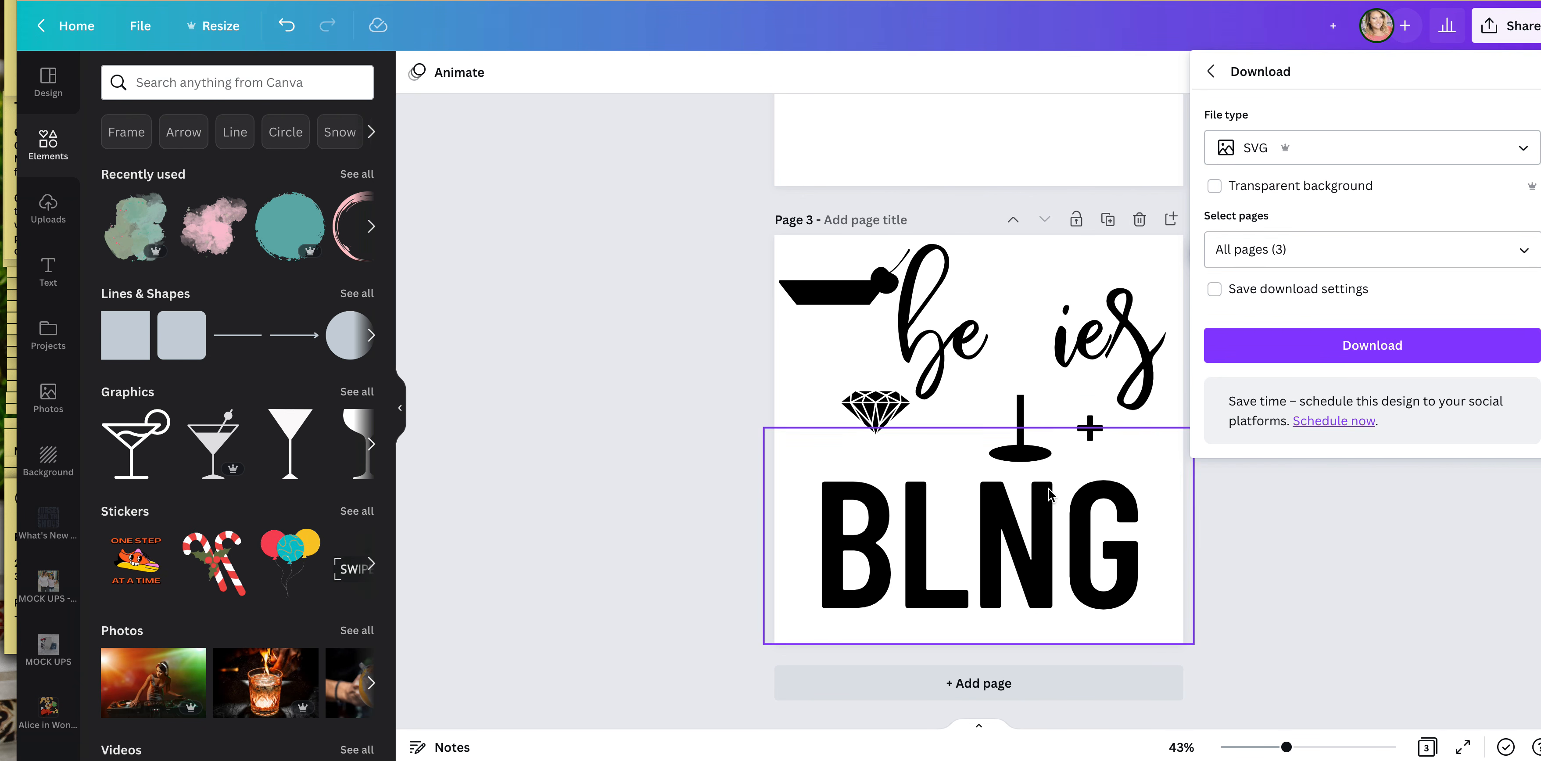
pyautogui.click(1263, 156)
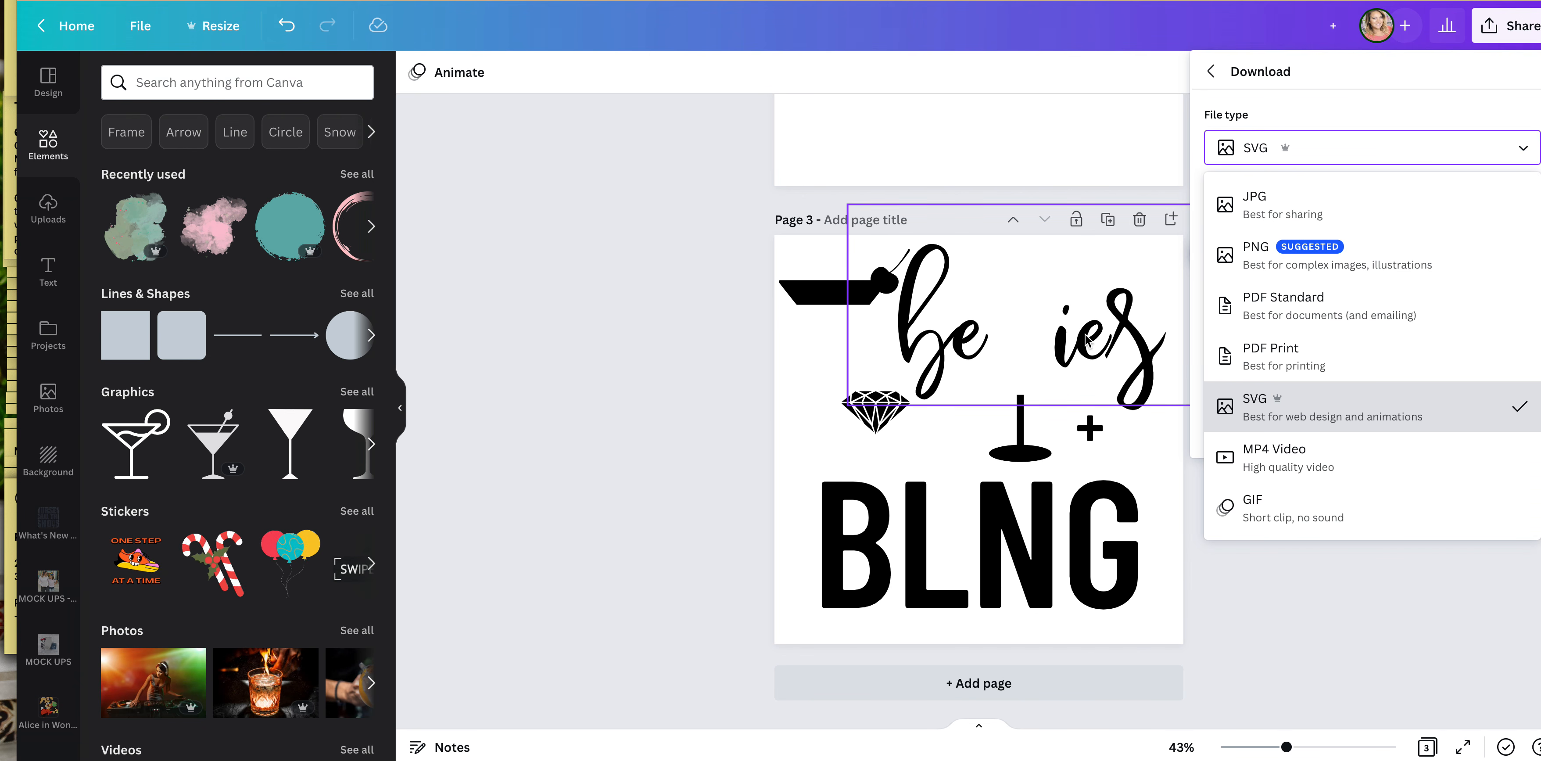
pyautogui.click(678, 530)
# - Duplicate page 2 and move the pink BLNG text on the copy down, clear of the lettering and glass
pyautogui.scroll(5, 678, 530)
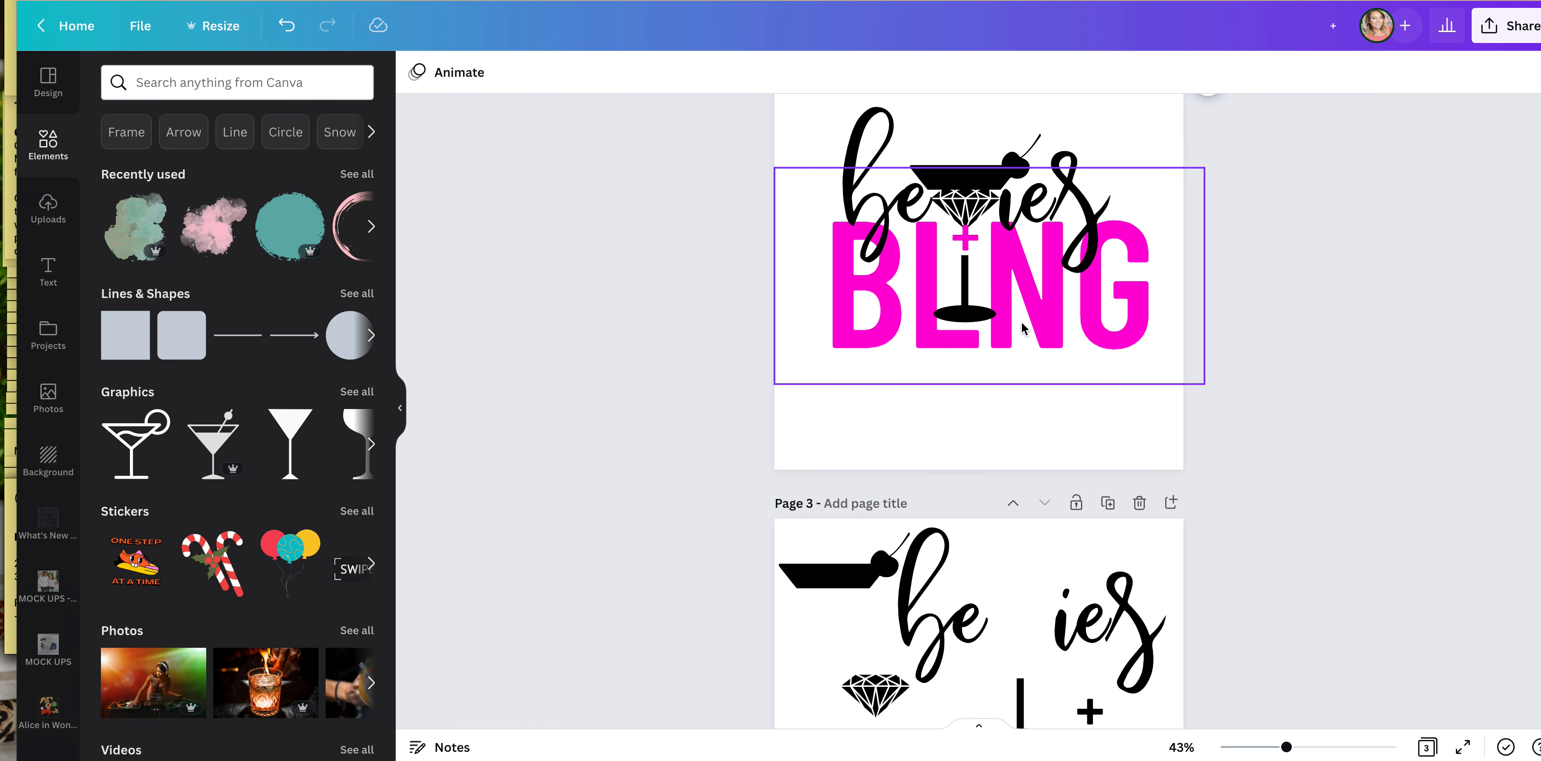
pyautogui.scroll(-2, 1027, 305)
pyautogui.scroll(4, 1027, 304)
pyautogui.click(1108, 147)
pyautogui.scroll(-3, 1023, 323)
pyautogui.moveTo(1041, 298); pyautogui.dragTo(1043, 402)
# - Unlock the script "be ies" text on the duplicated page so it can be moved
pyautogui.scroll(2, 1011, 258)
pyautogui.moveTo(970, 209); pyautogui.dragTo(1069, 133)
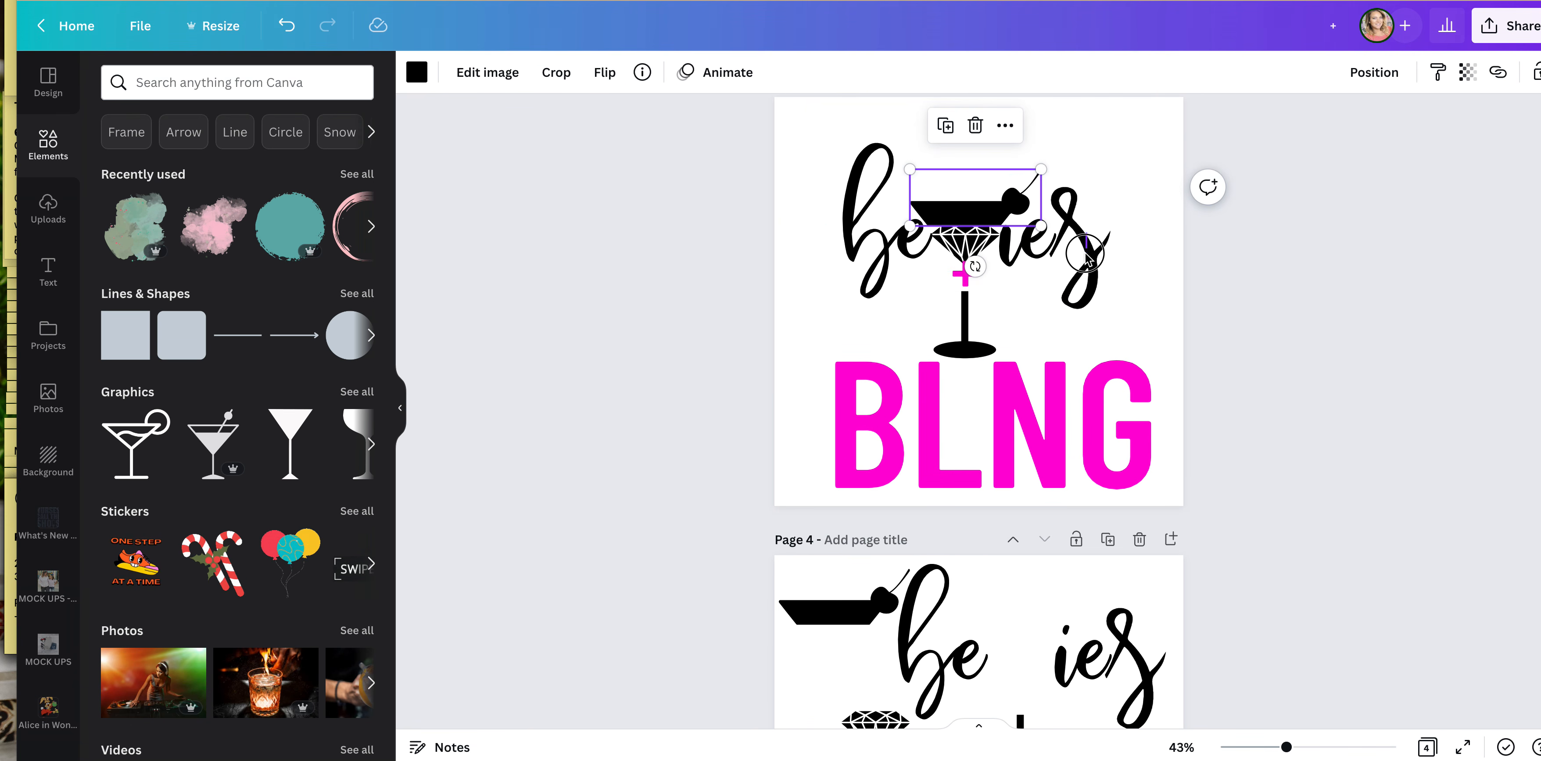
pyautogui.click(1258, 271)
pyautogui.moveTo(1101, 263); pyautogui.dragTo(1102, 310)
pyautogui.click(1080, 269)
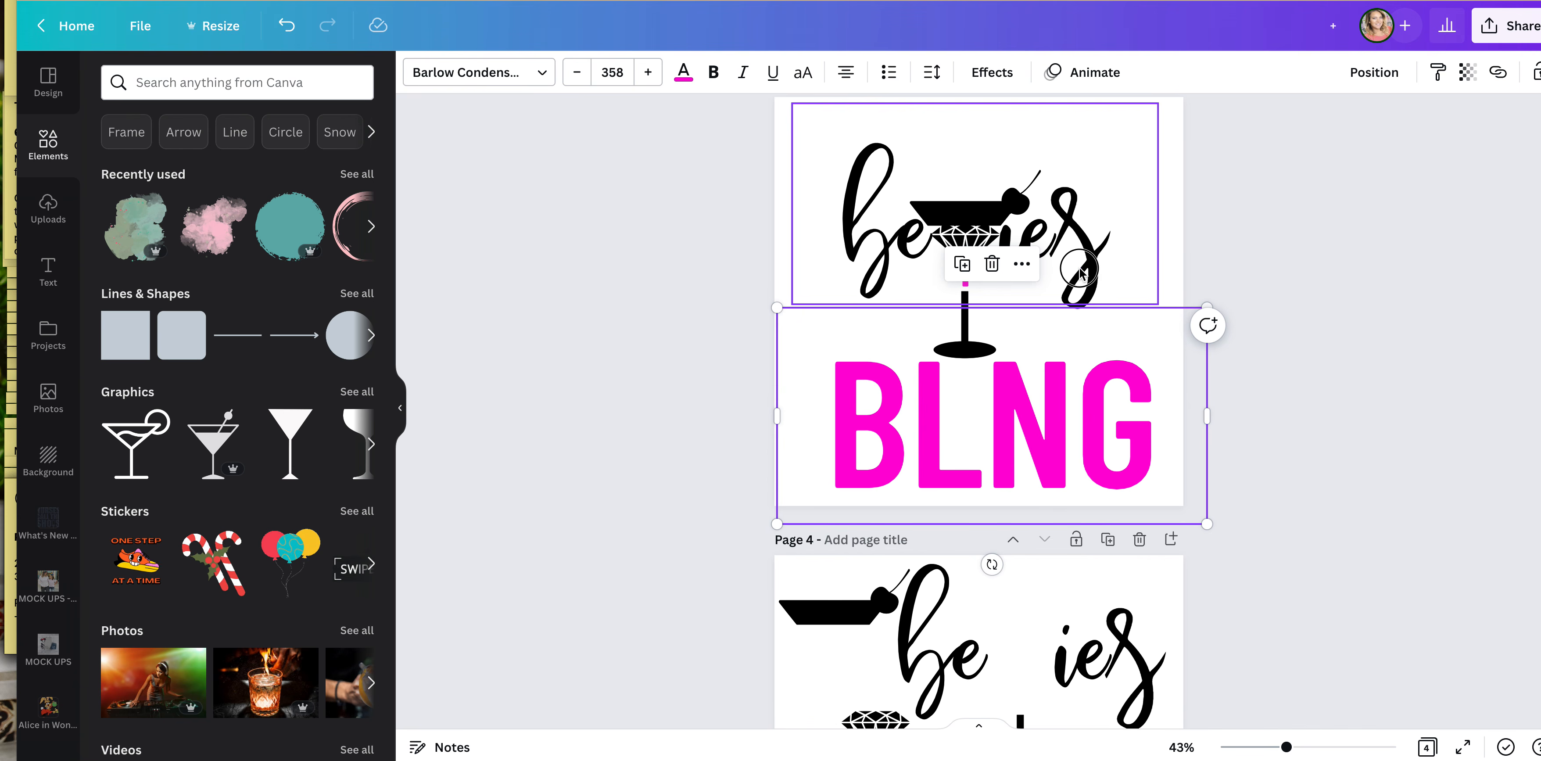
pyautogui.click(1246, 265)
pyautogui.click(1104, 262)
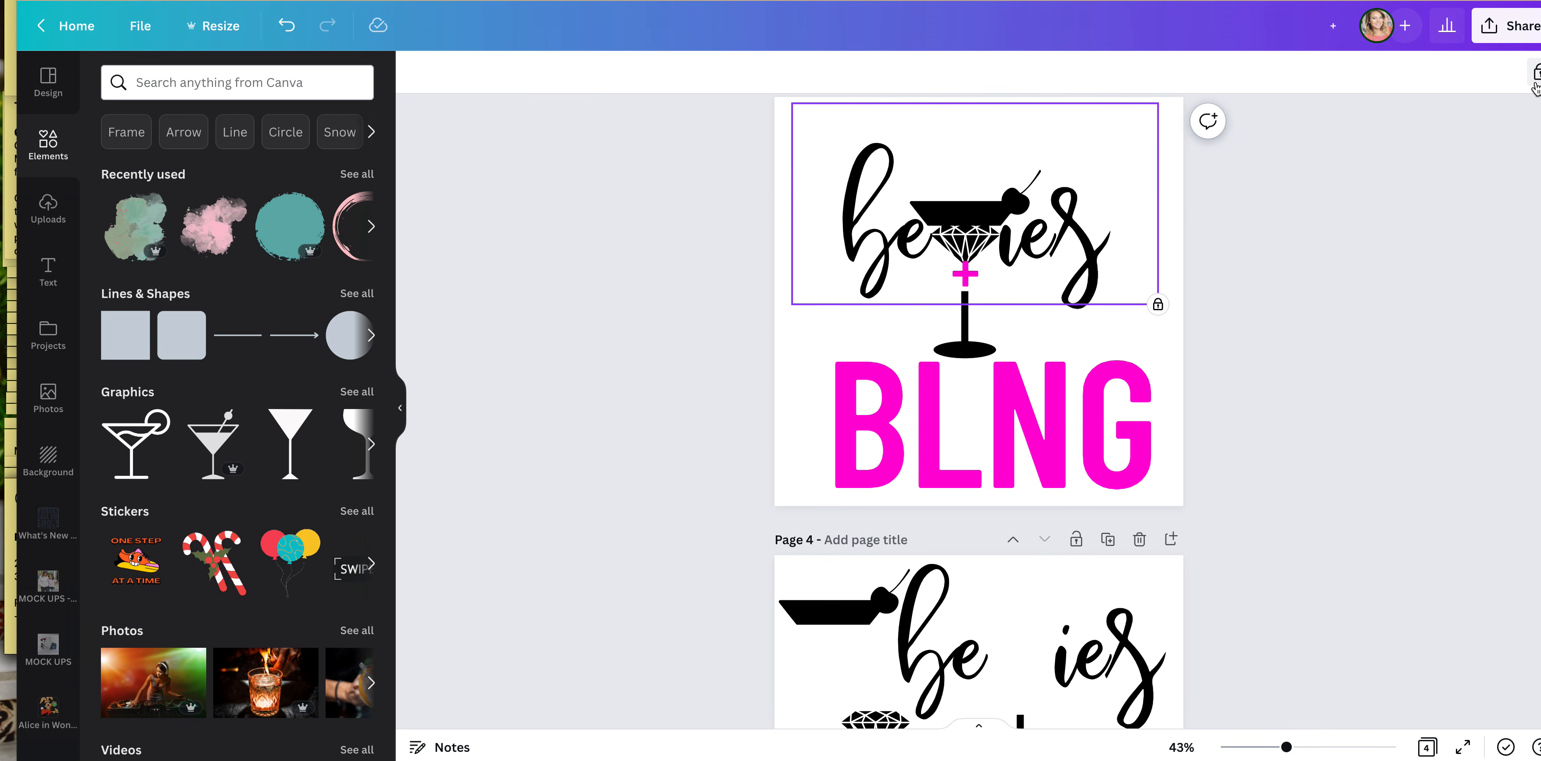
pyautogui.click(1534, 74)
pyautogui.click(1214, 231)
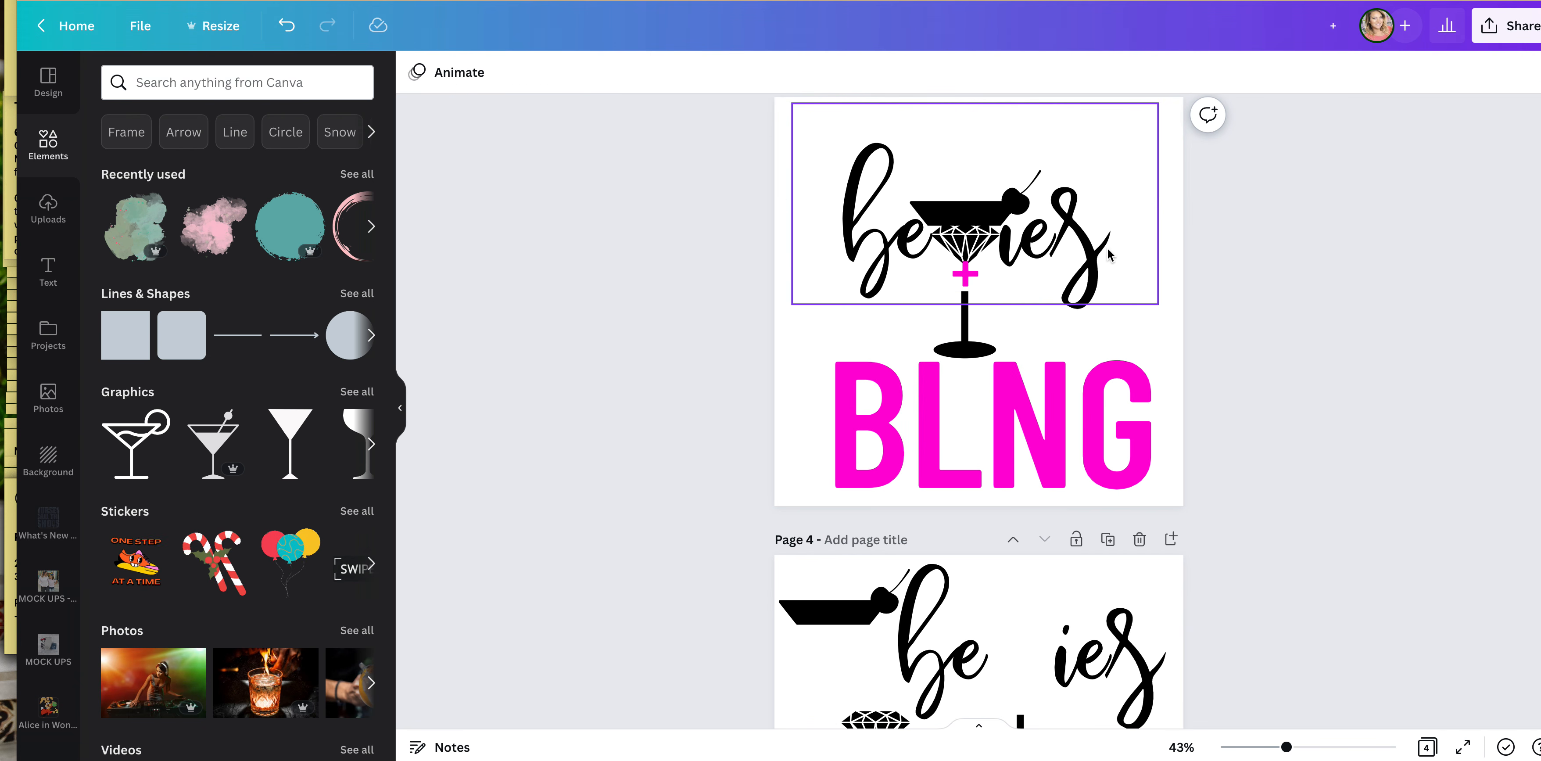
# - Take the glass apart by moving the plus sign, the stem and the diamond to separate spots around the script text
pyautogui.moveTo(1092, 252); pyautogui.dragTo(1092, 306)
pyautogui.moveTo(1059, 257); pyautogui.dragTo(1118, 121)
pyautogui.moveTo(982, 248); pyautogui.dragTo(847, 164)
pyautogui.moveTo(970, 326); pyautogui.dragTo(1128, 300)
pyautogui.click(958, 253)
pyautogui.moveTo(957, 253); pyautogui.dragTo(823, 318)
# - Move the glass top above the script text and reposition the script, stem and BLNG so that no elements overlap
pyautogui.moveTo(1035, 166); pyautogui.dragTo(1011, 308)
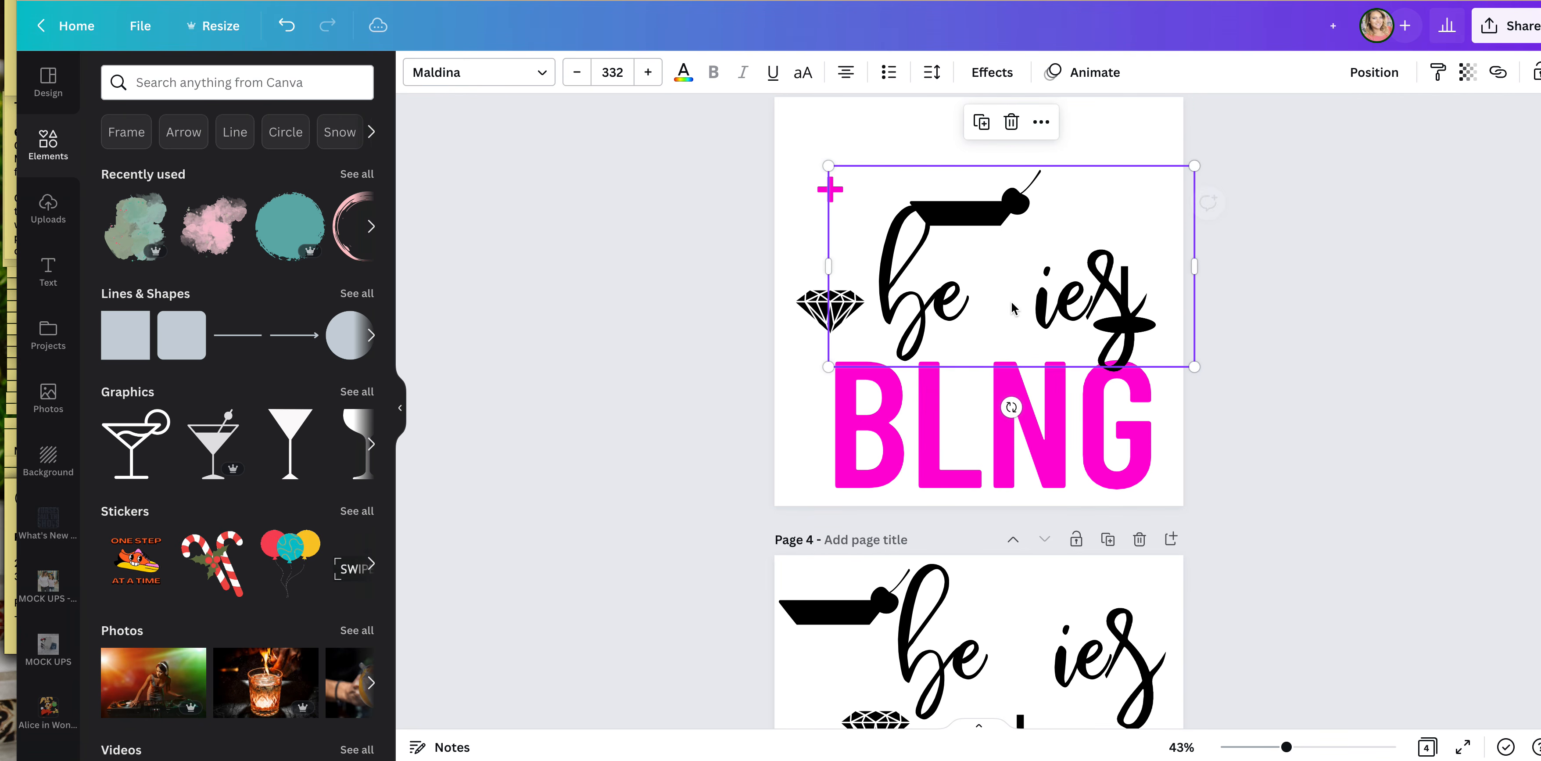
pyautogui.moveTo(1084, 263); pyautogui.dragTo(1074, 320)
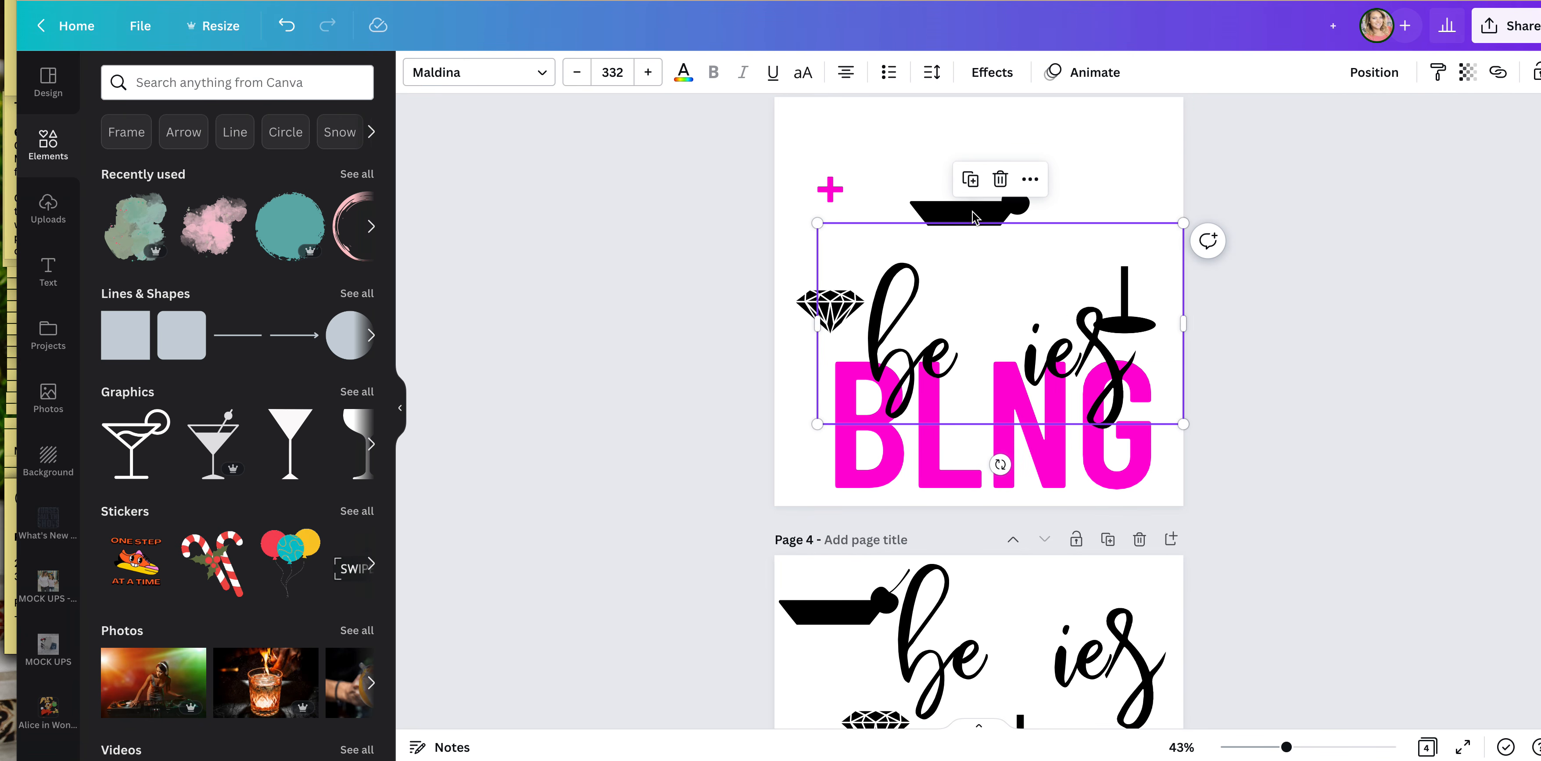
pyautogui.moveTo(918, 207); pyautogui.dragTo(1034, 147)
pyautogui.moveTo(1086, 334); pyautogui.dragTo(1072, 218)
pyautogui.moveTo(1125, 328); pyautogui.dragTo(1132, 335)
pyautogui.moveTo(1015, 422); pyautogui.dragTo(1009, 417)
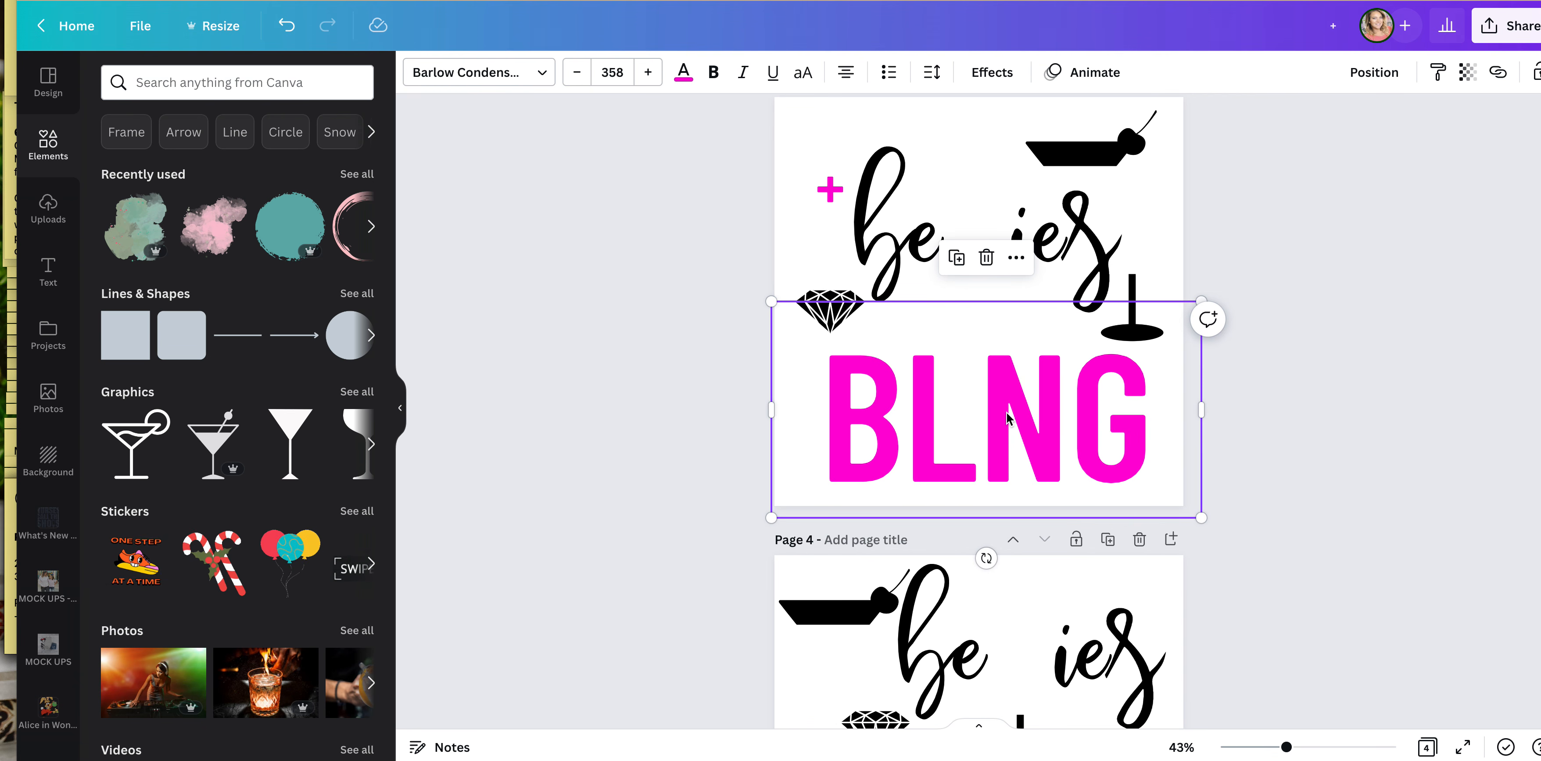
# - Recolor the BLNG text black and apply the change to all matching pink elements across the design
pyautogui.scroll(-1, 1318, 222)
pyautogui.scroll(2, 1318, 222)
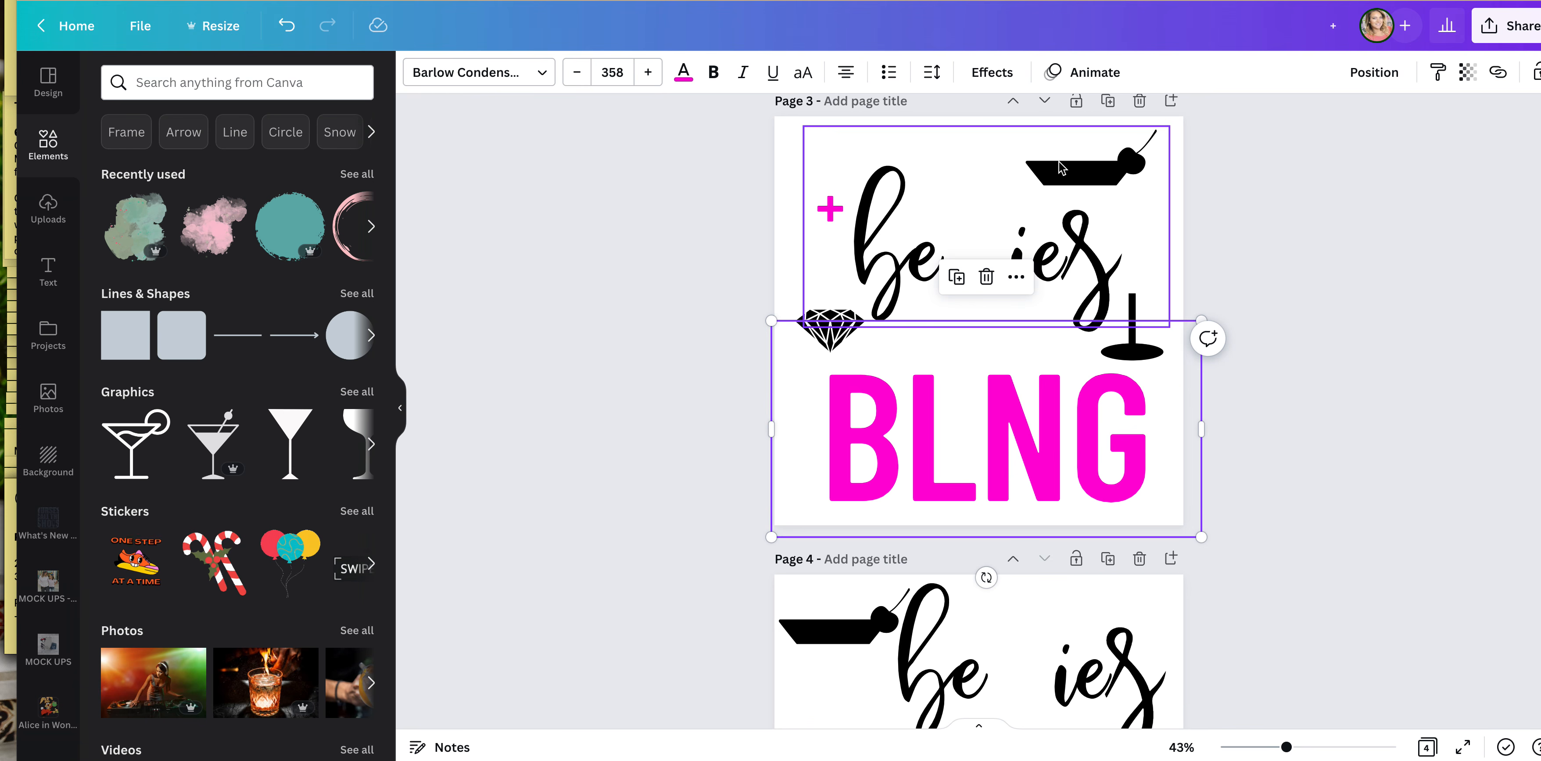
pyautogui.click(683, 72)
pyautogui.click(111, 310)
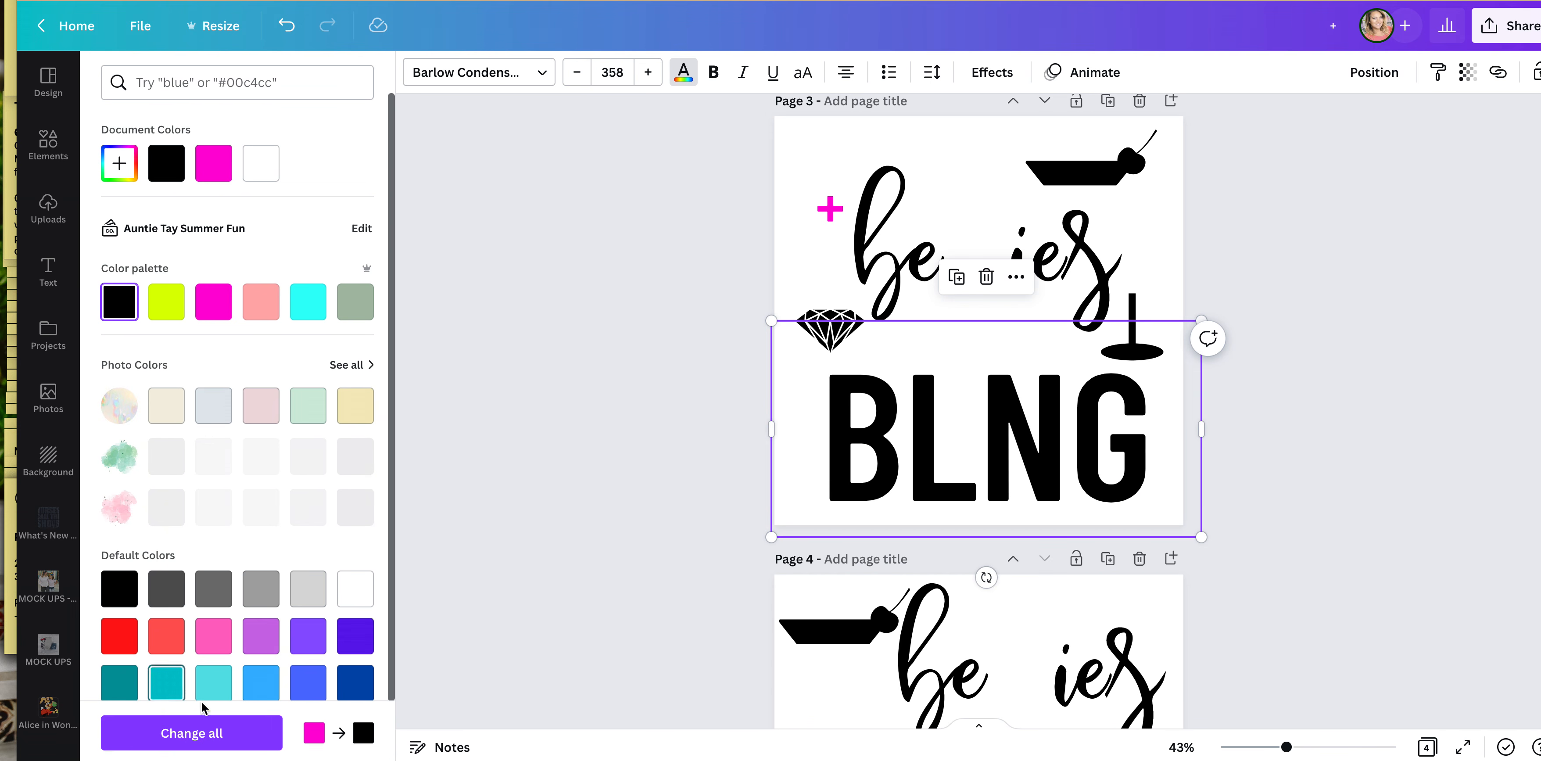
pyautogui.click(196, 728)
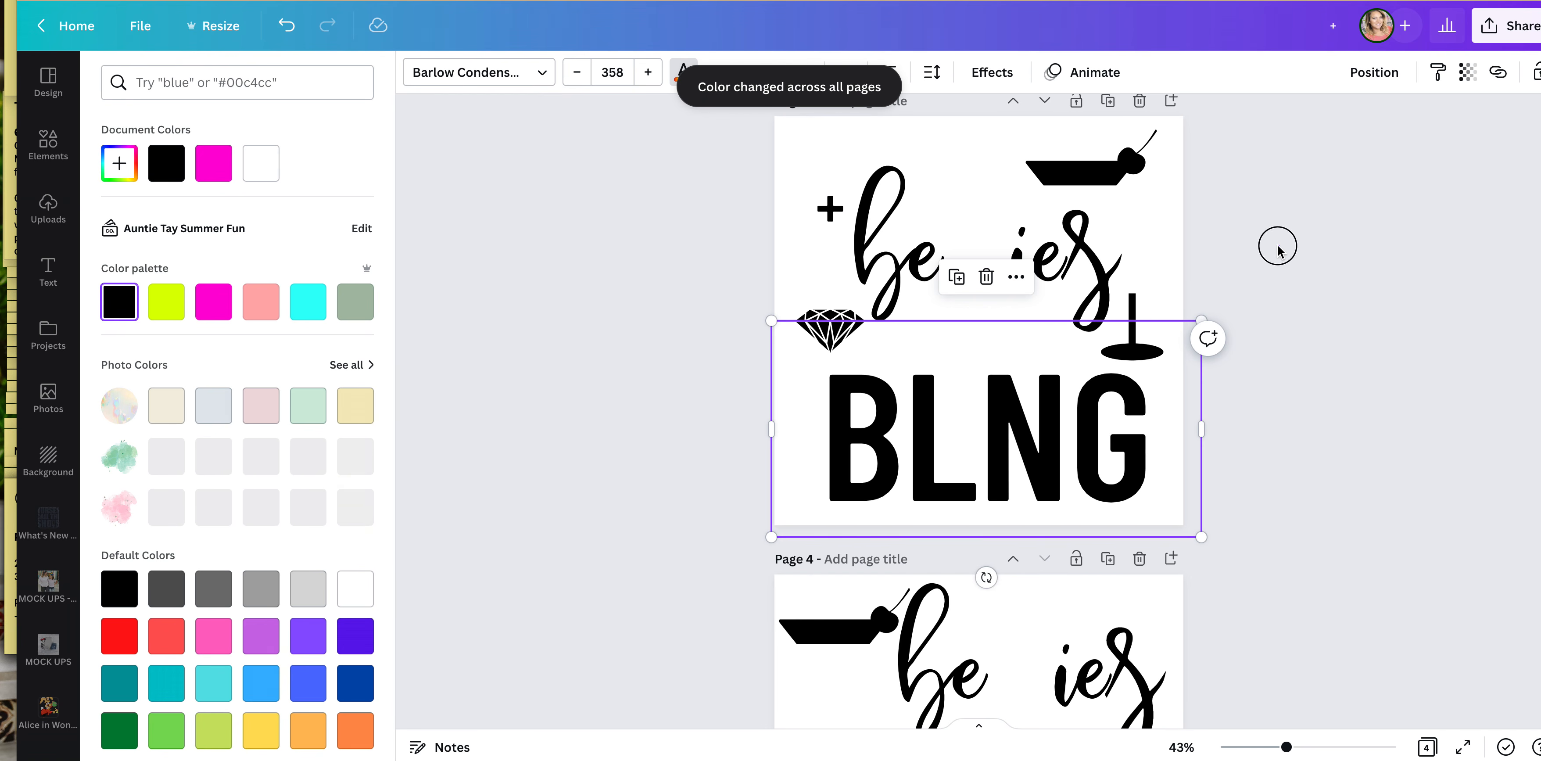
pyautogui.click(1276, 246)
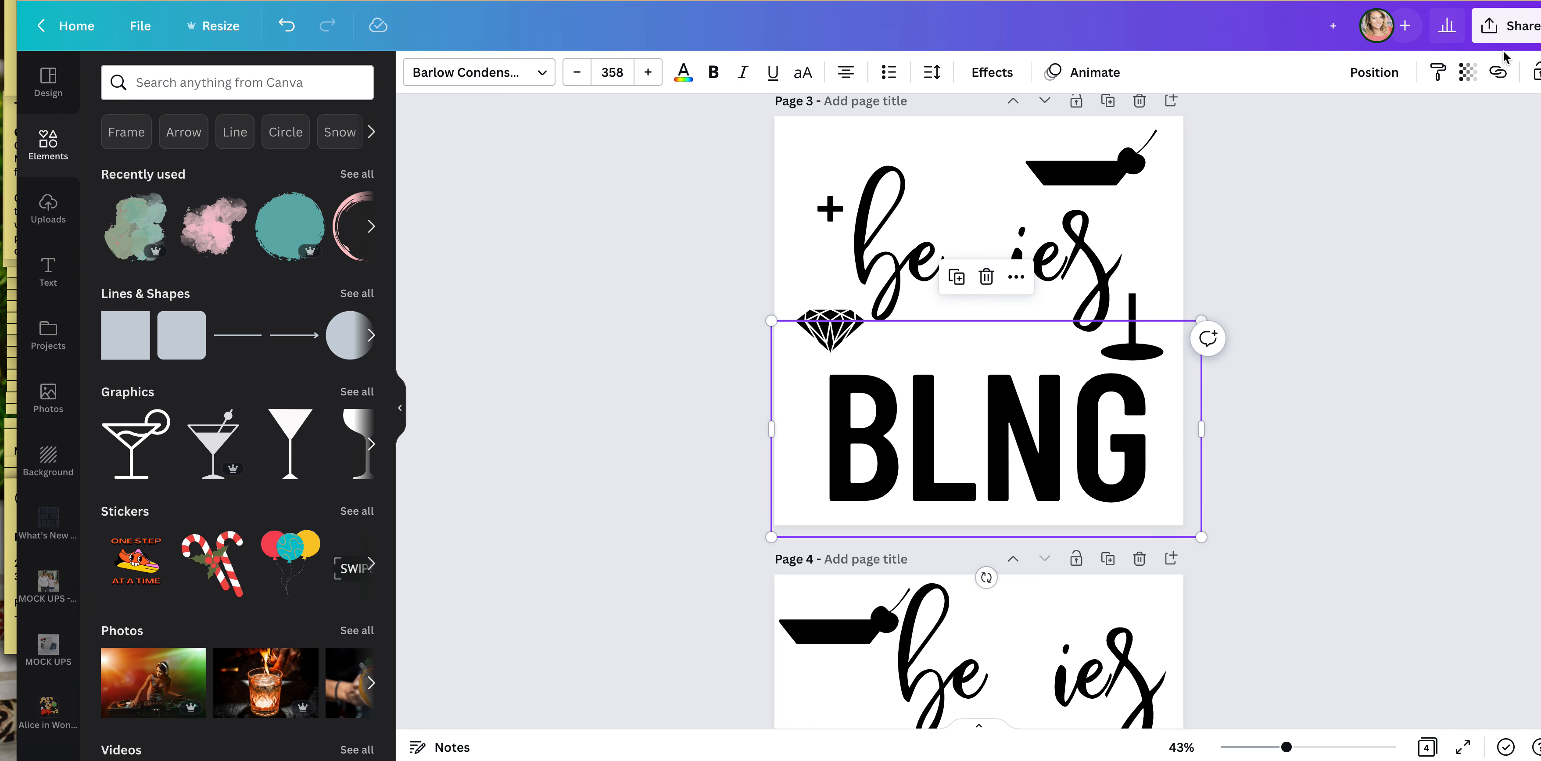
# - Open the design's download settings and set the file type to SVG
pyautogui.click(1515, 33)
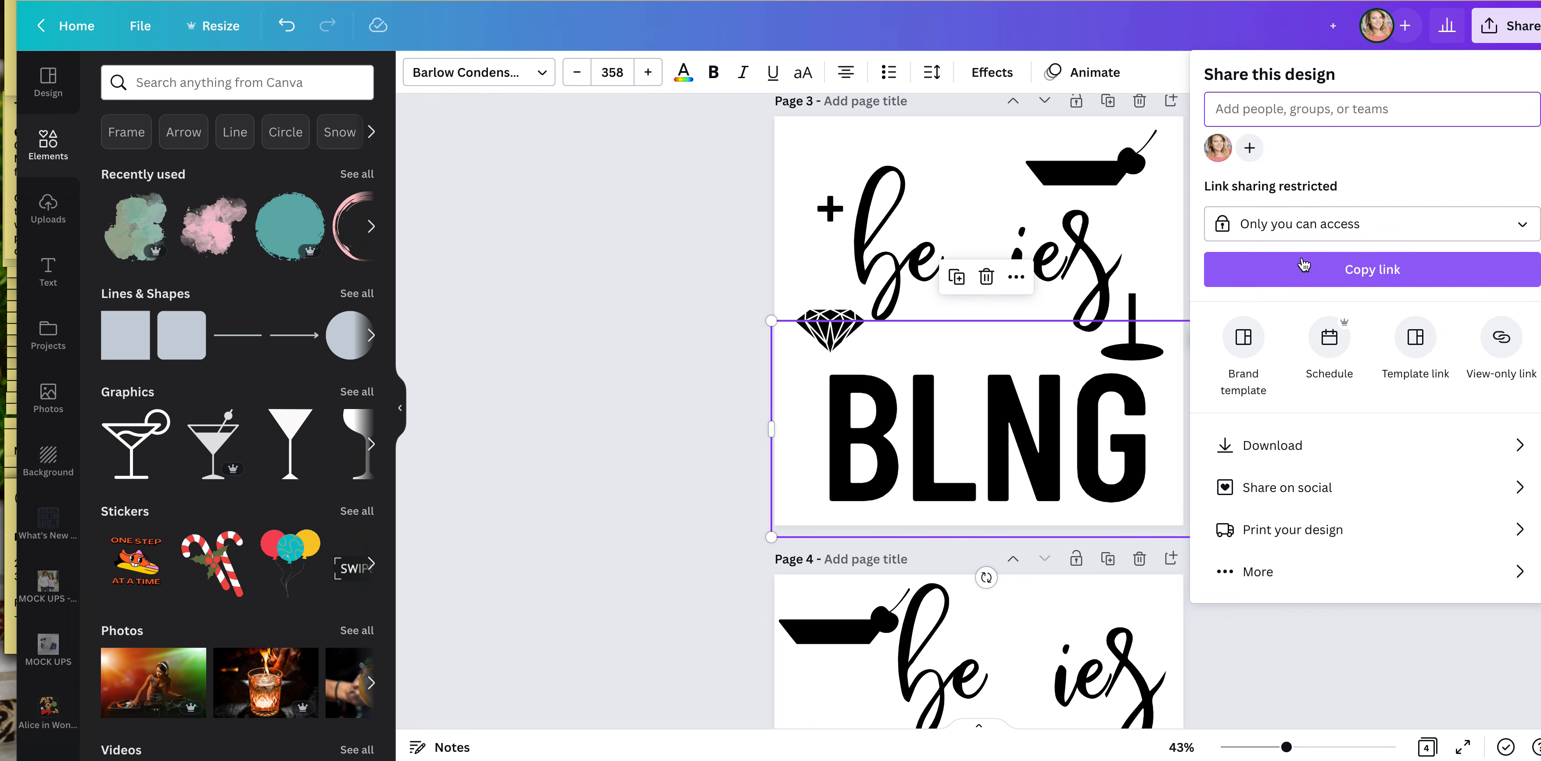
pyautogui.click(1280, 453)
pyautogui.click(1267, 146)
pyautogui.click(1273, 149)
pyautogui.click(1273, 148)
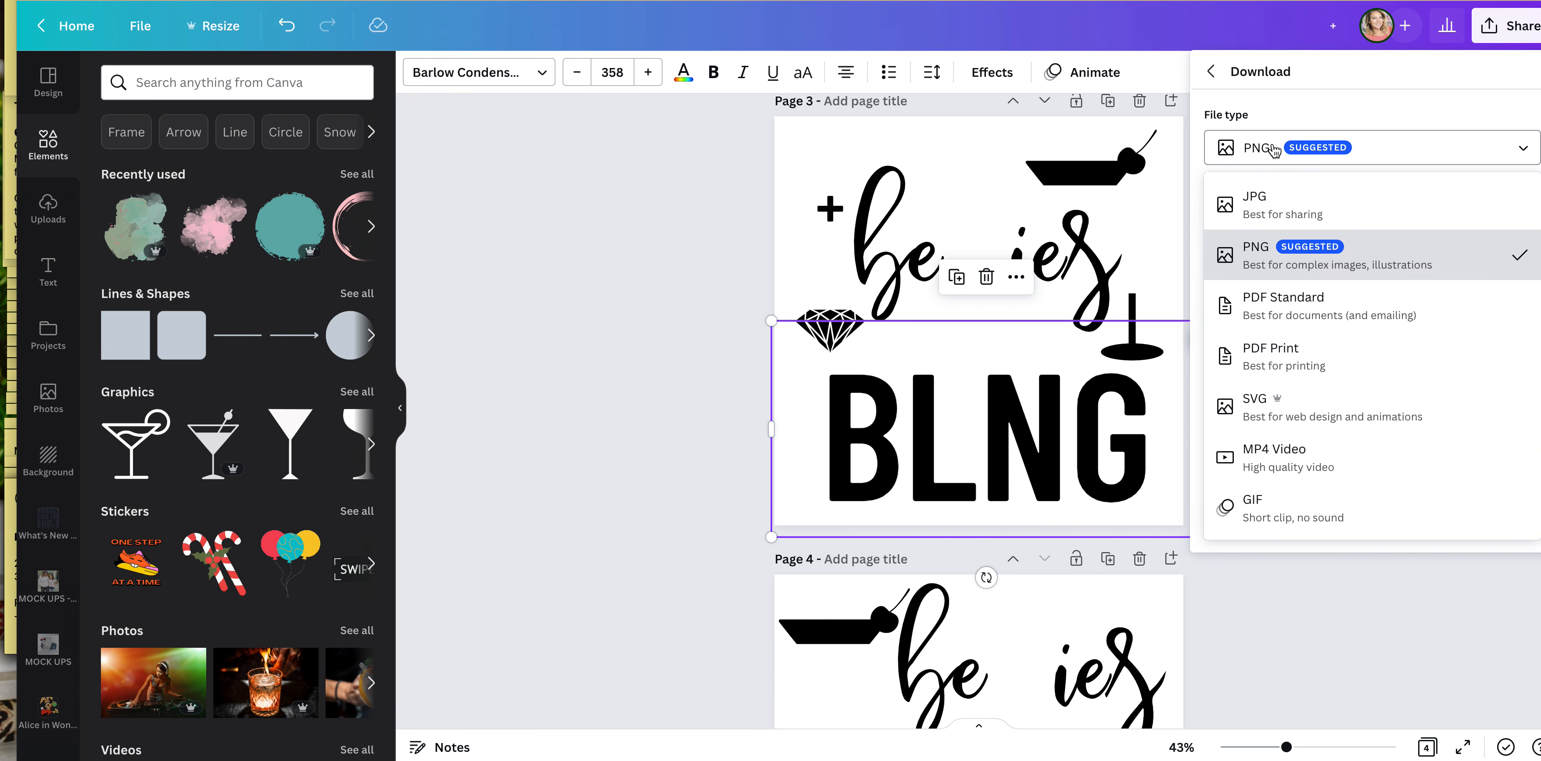
pyautogui.click(1267, 397)
# - Limit the SVG download to page 3 only by clearing all the other pages from the page selection
pyautogui.click(1299, 256)
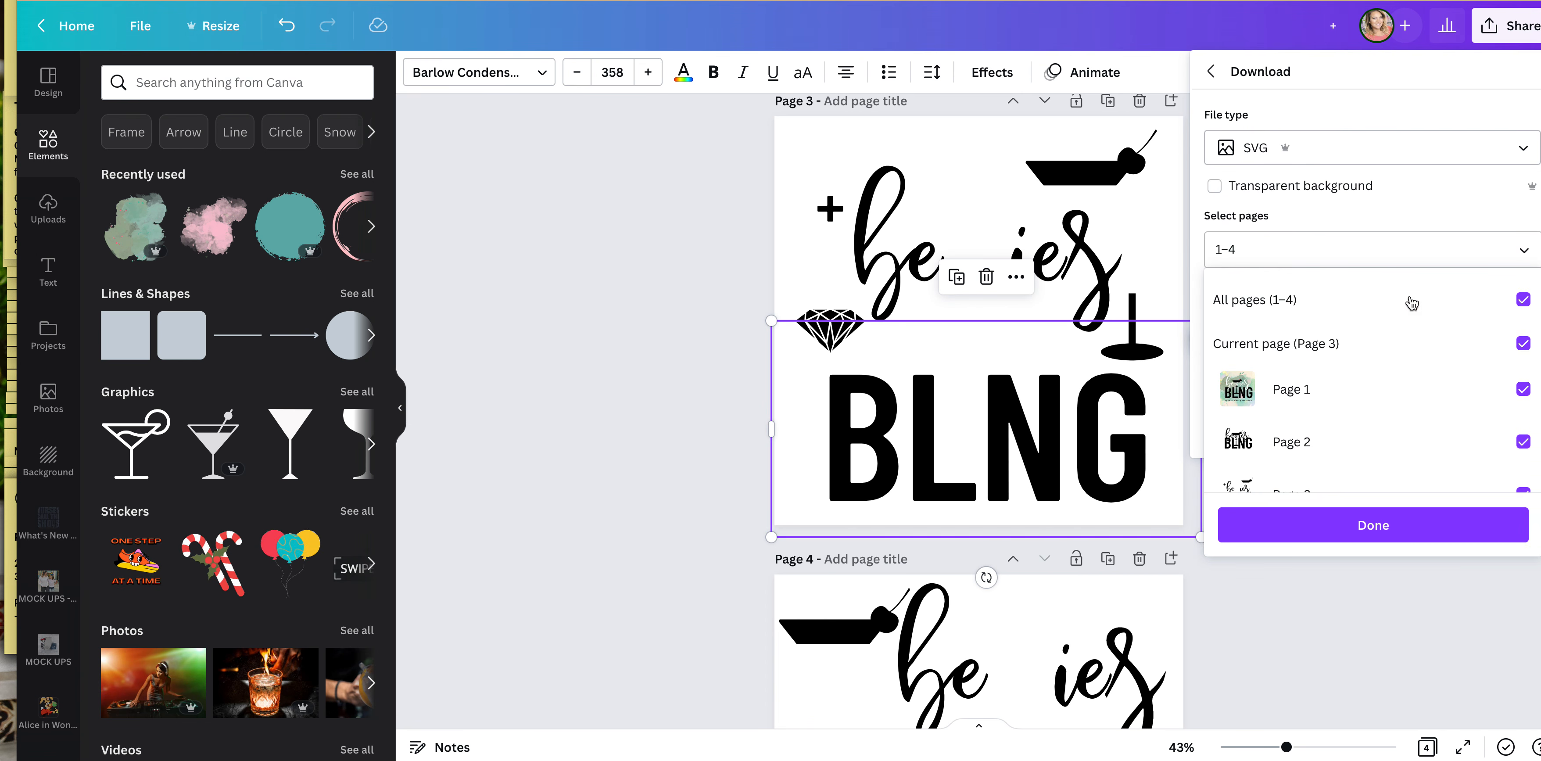
pyautogui.click(1478, 302)
pyautogui.scroll(-2, 1439, 382)
pyautogui.click(1522, 407)
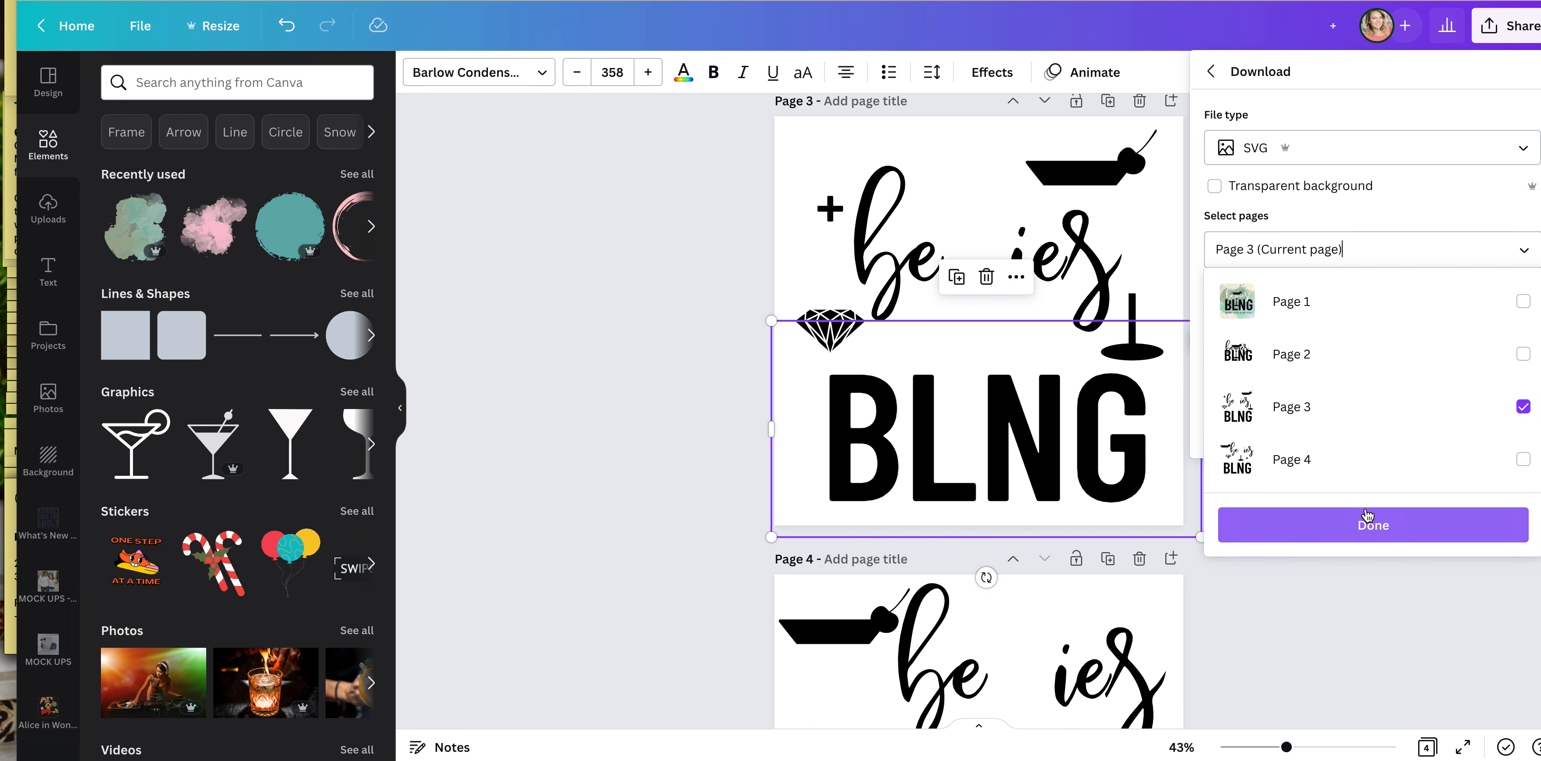
pyautogui.click(1347, 531)
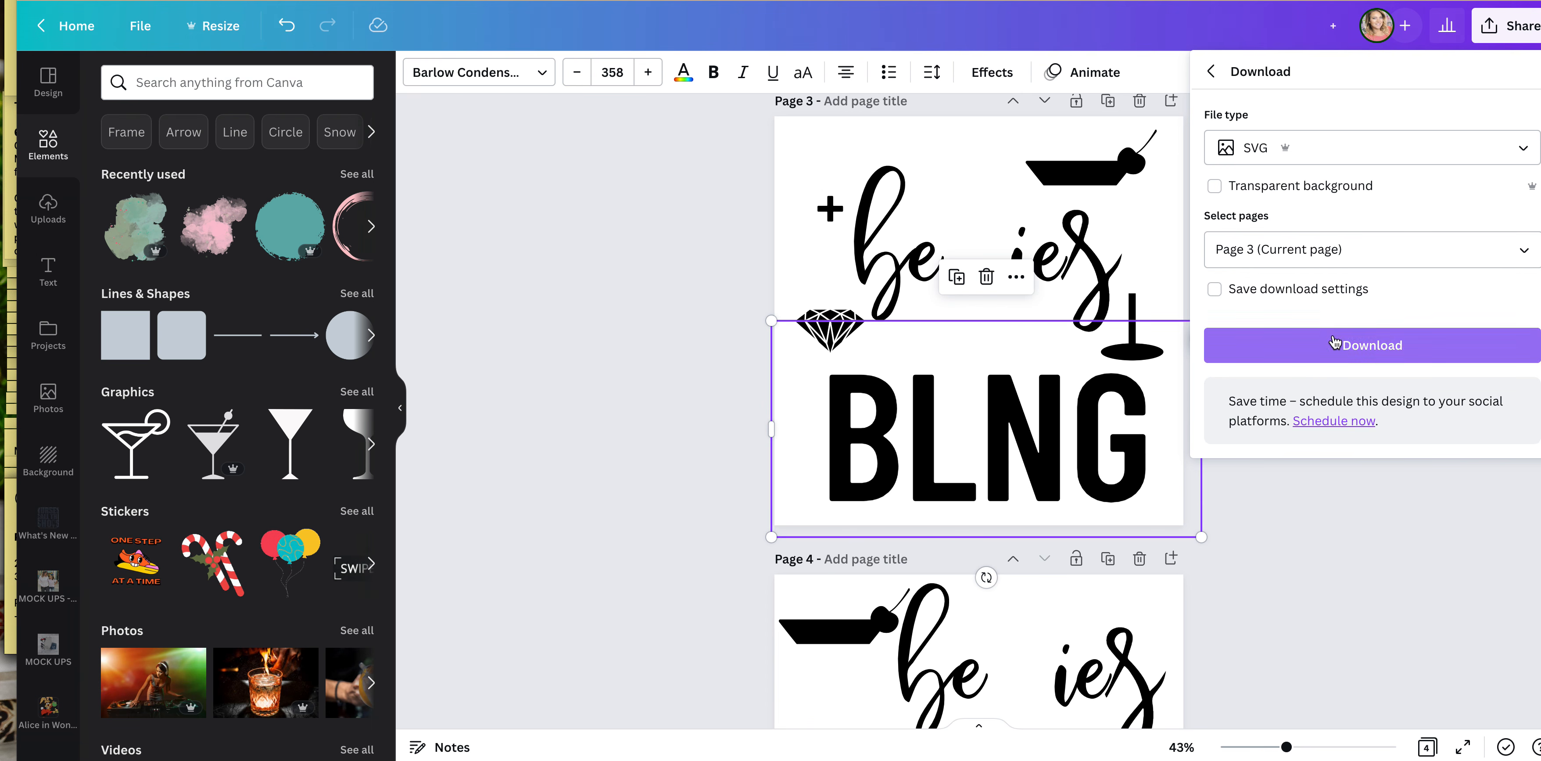
# - Reopen the download's page selection and tick the current page again as the only page to export
pyautogui.click(1335, 251)
pyautogui.click(1524, 342)
pyautogui.click(1523, 342)
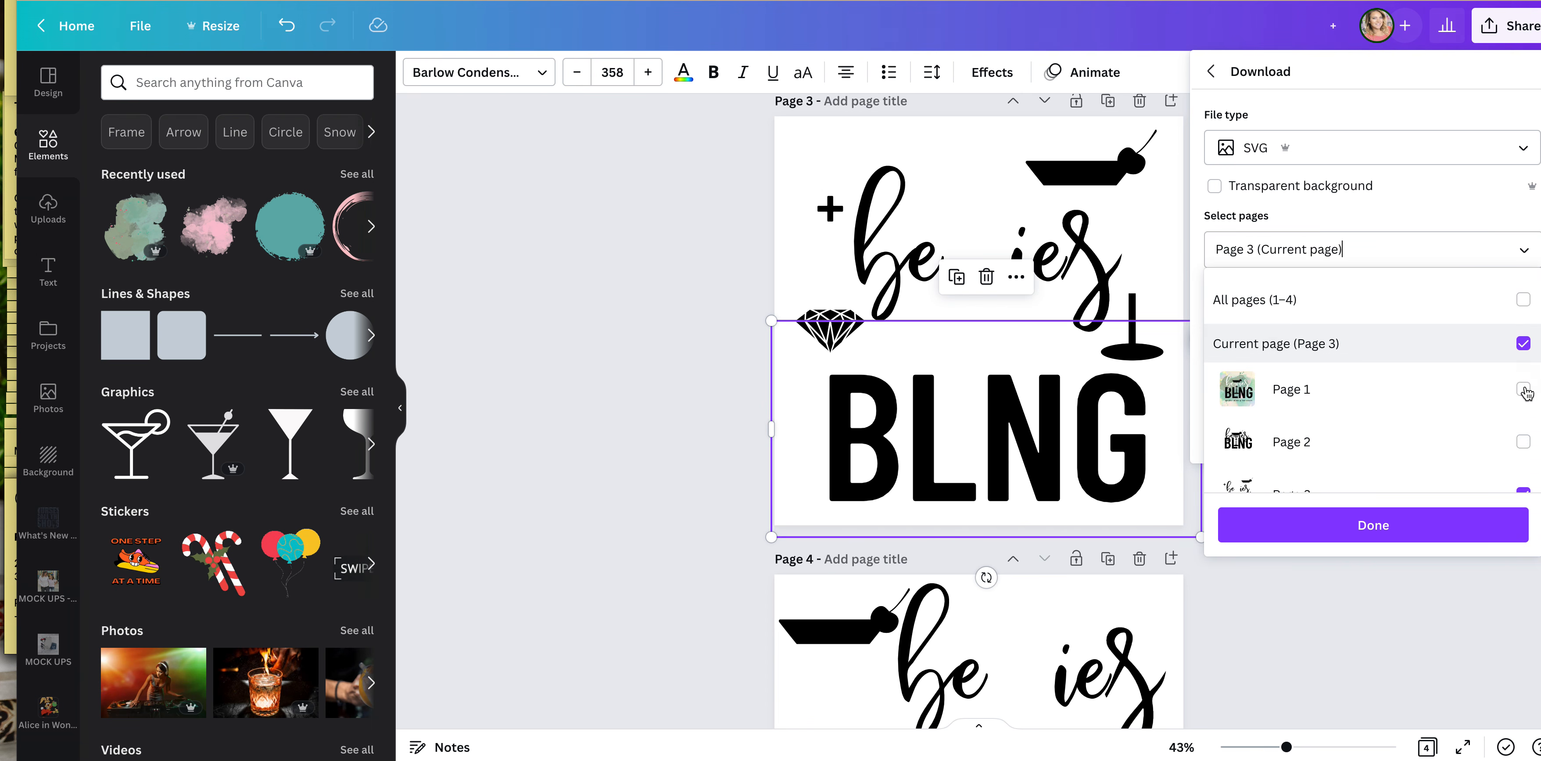
pyautogui.click(1445, 525)
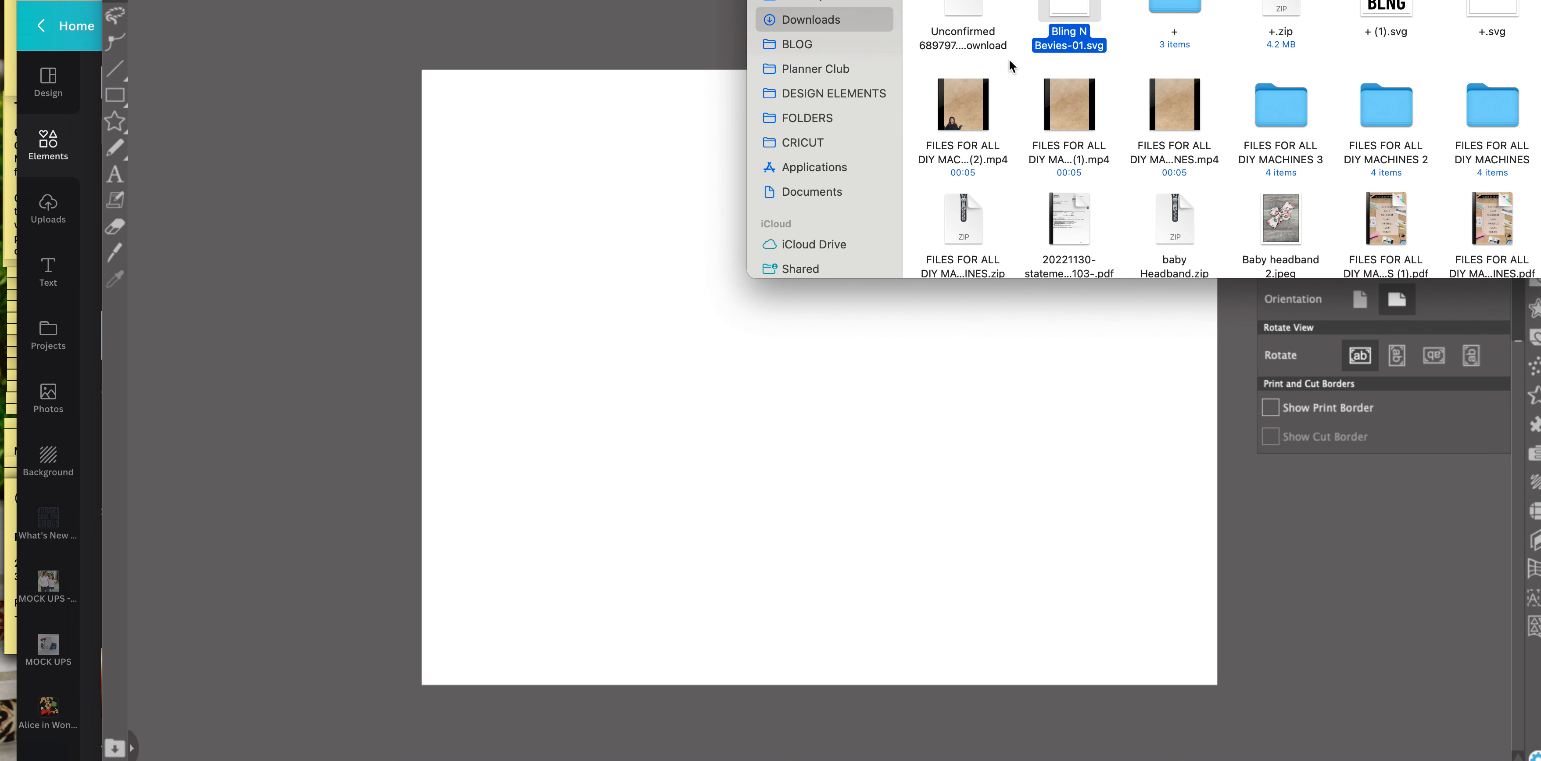
# - Bring the downloaded file + (2).svg from the Downloads folder into the blank Silhouette Studio document
pyautogui.moveTo(990, 34); pyautogui.dragTo(695, 430)
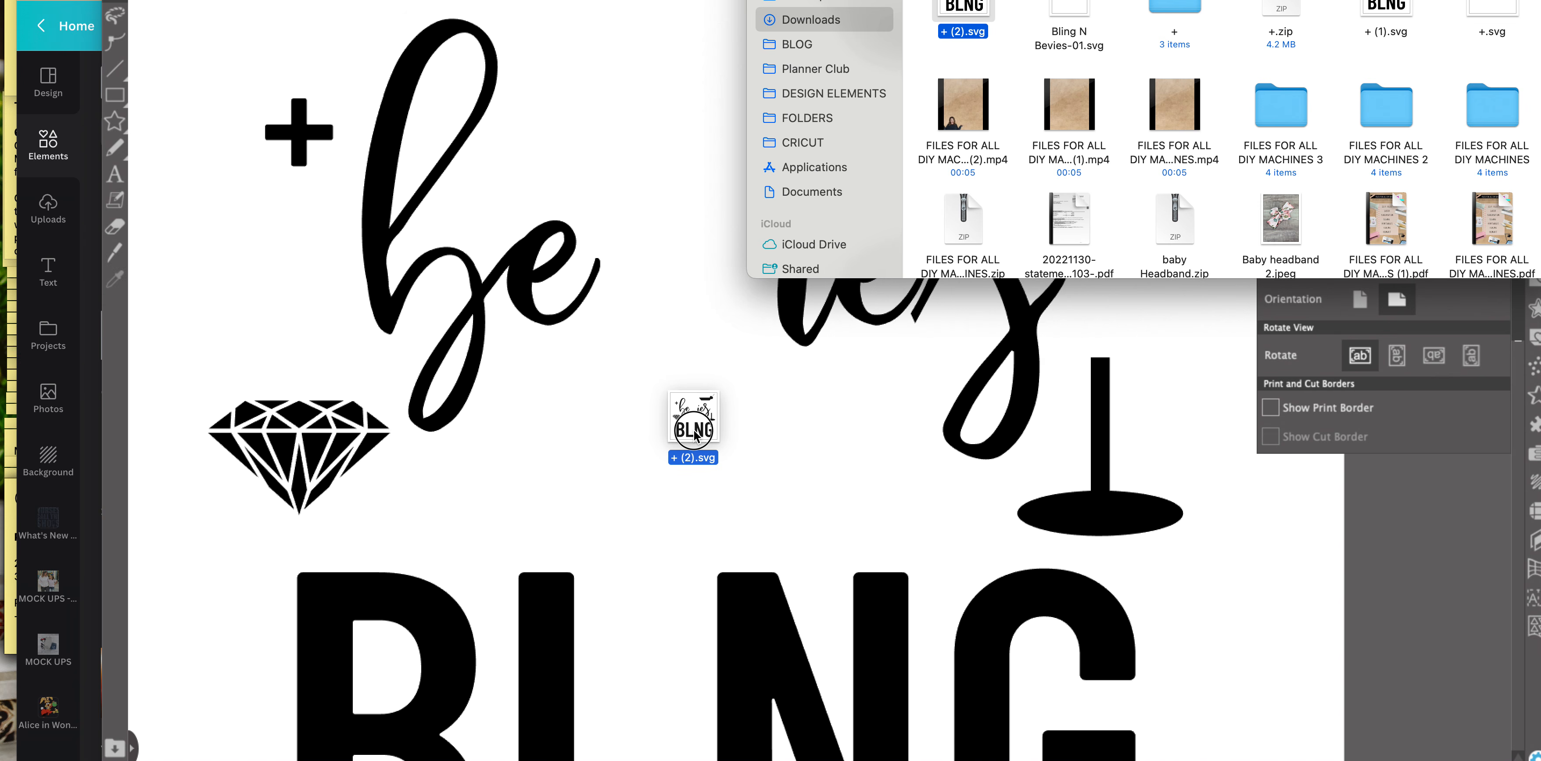
pyautogui.click(693, 436)
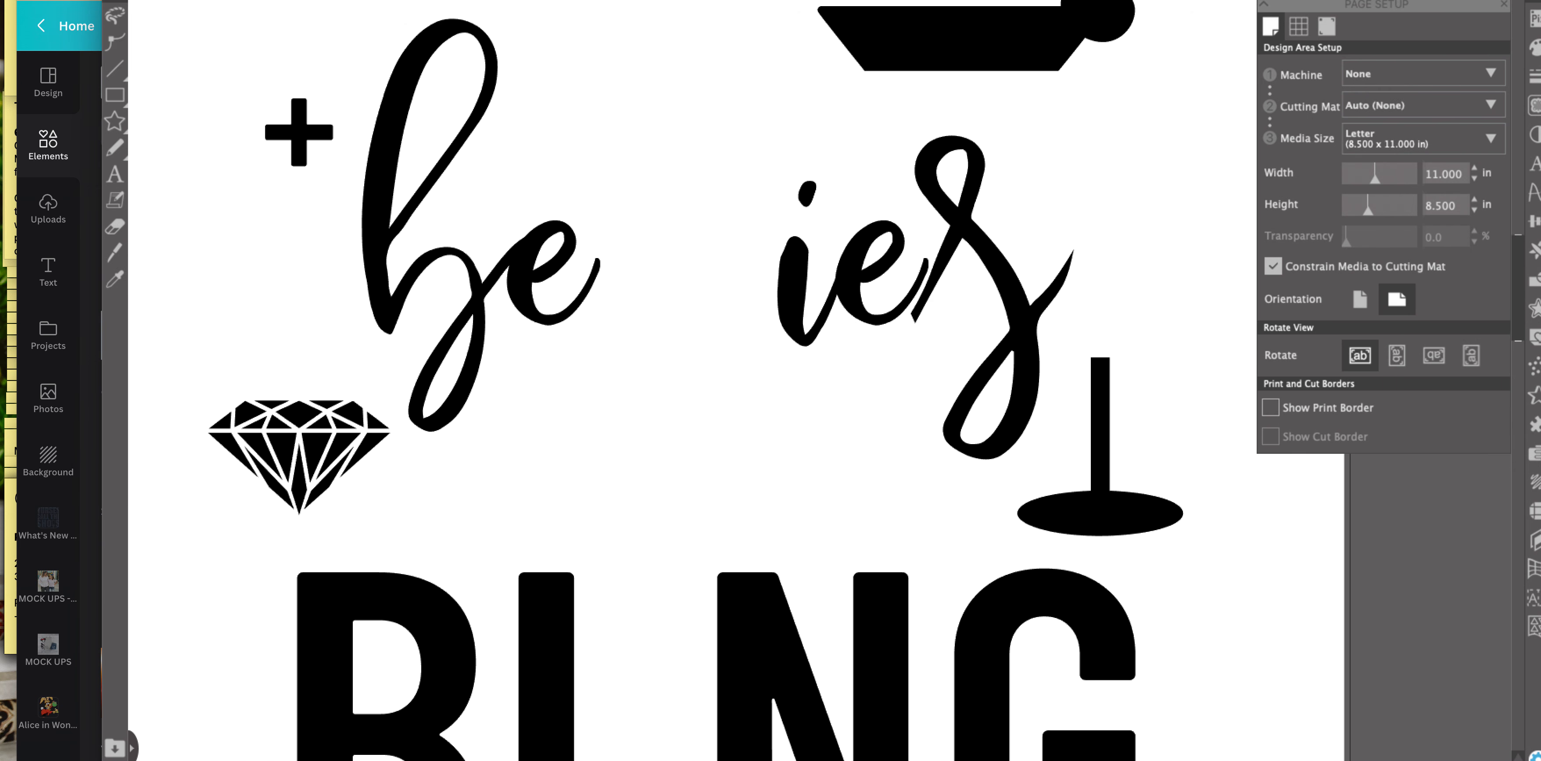
pyautogui.scroll(-2, 598, 109)
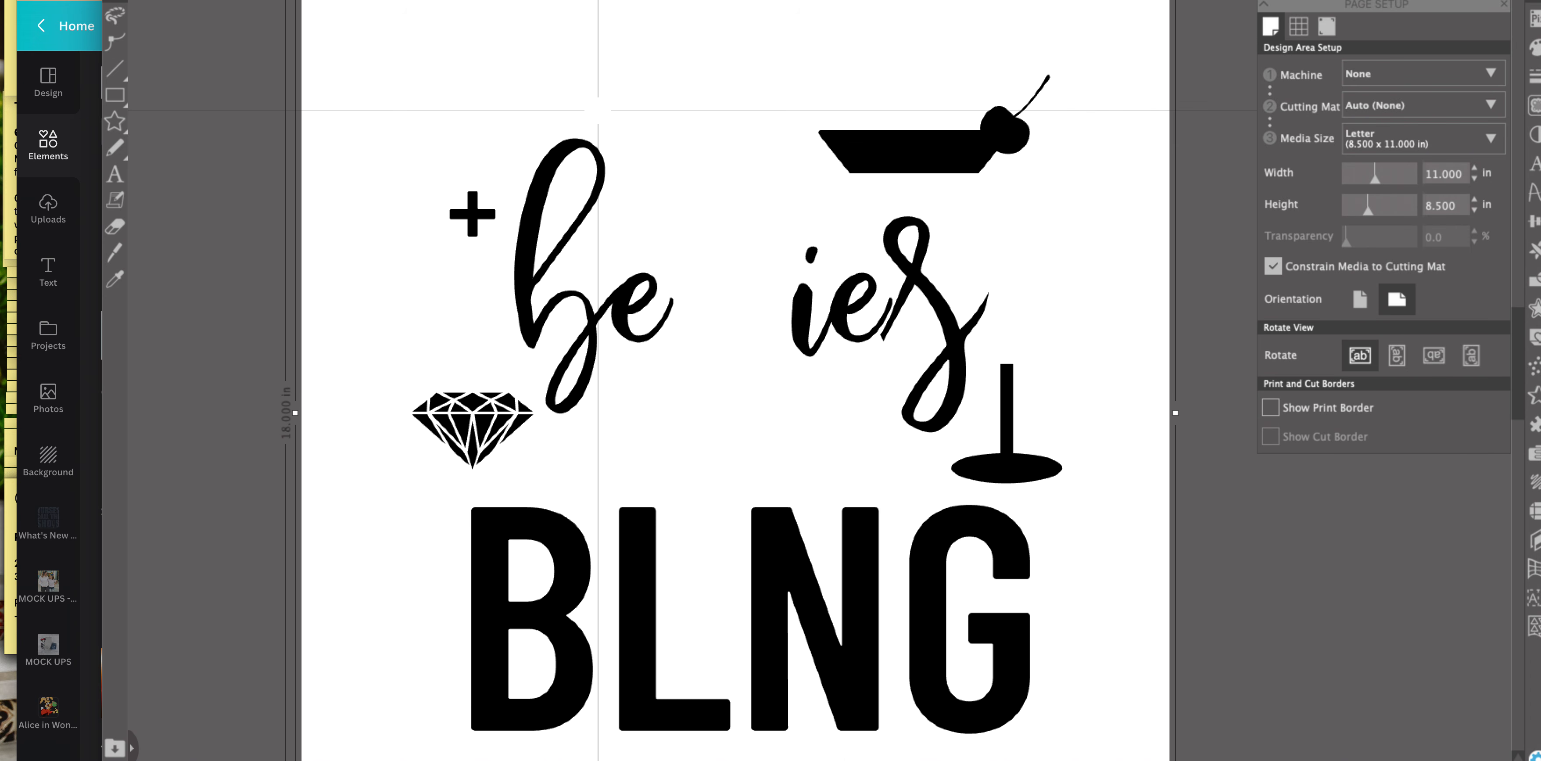
pyautogui.scroll(-2, 598, 109)
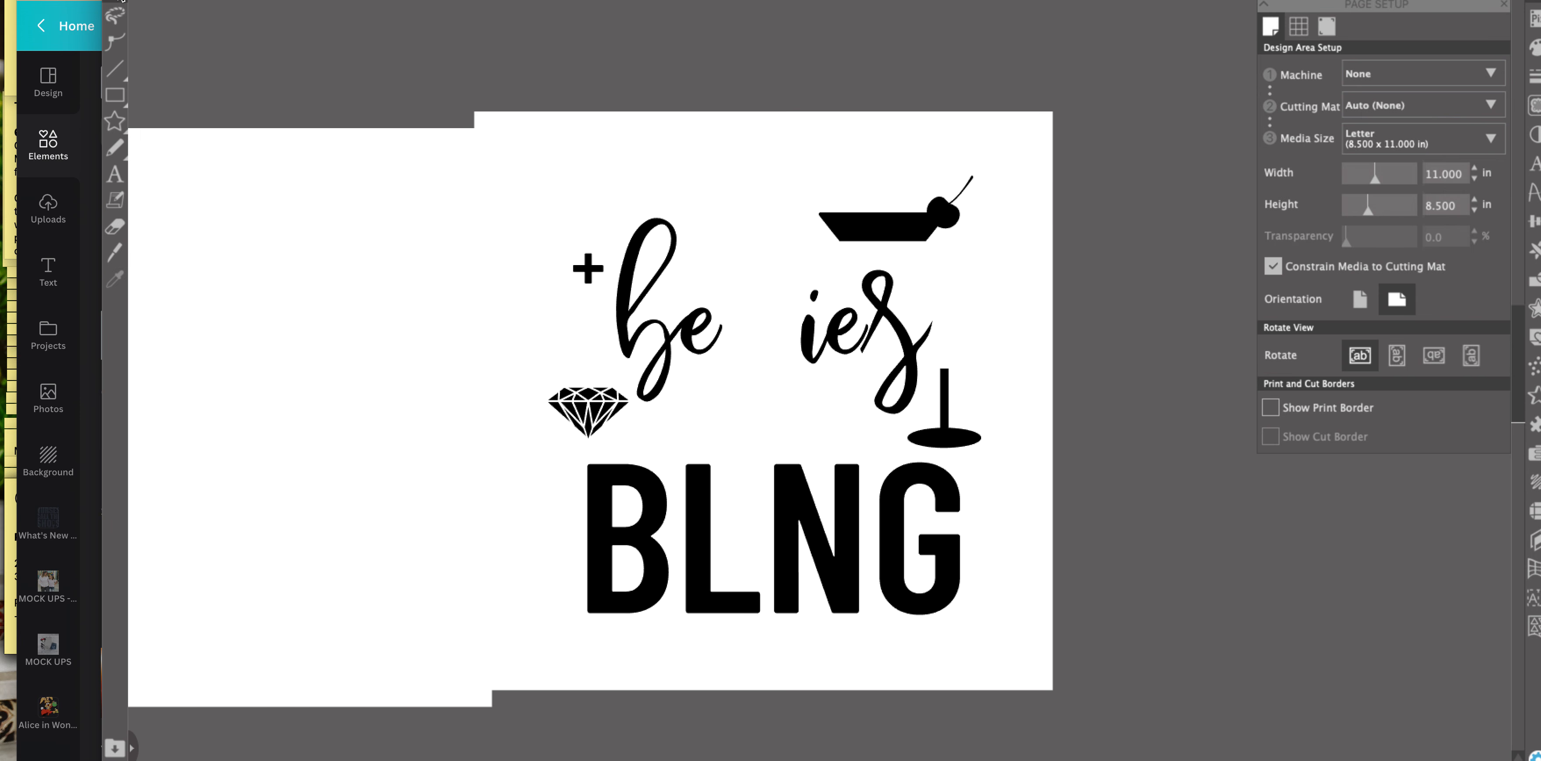
# - Delete the stacked white background squares behind the imported design so only the black elements remain
pyautogui.click(222, 202)
pyautogui.press('Delete')
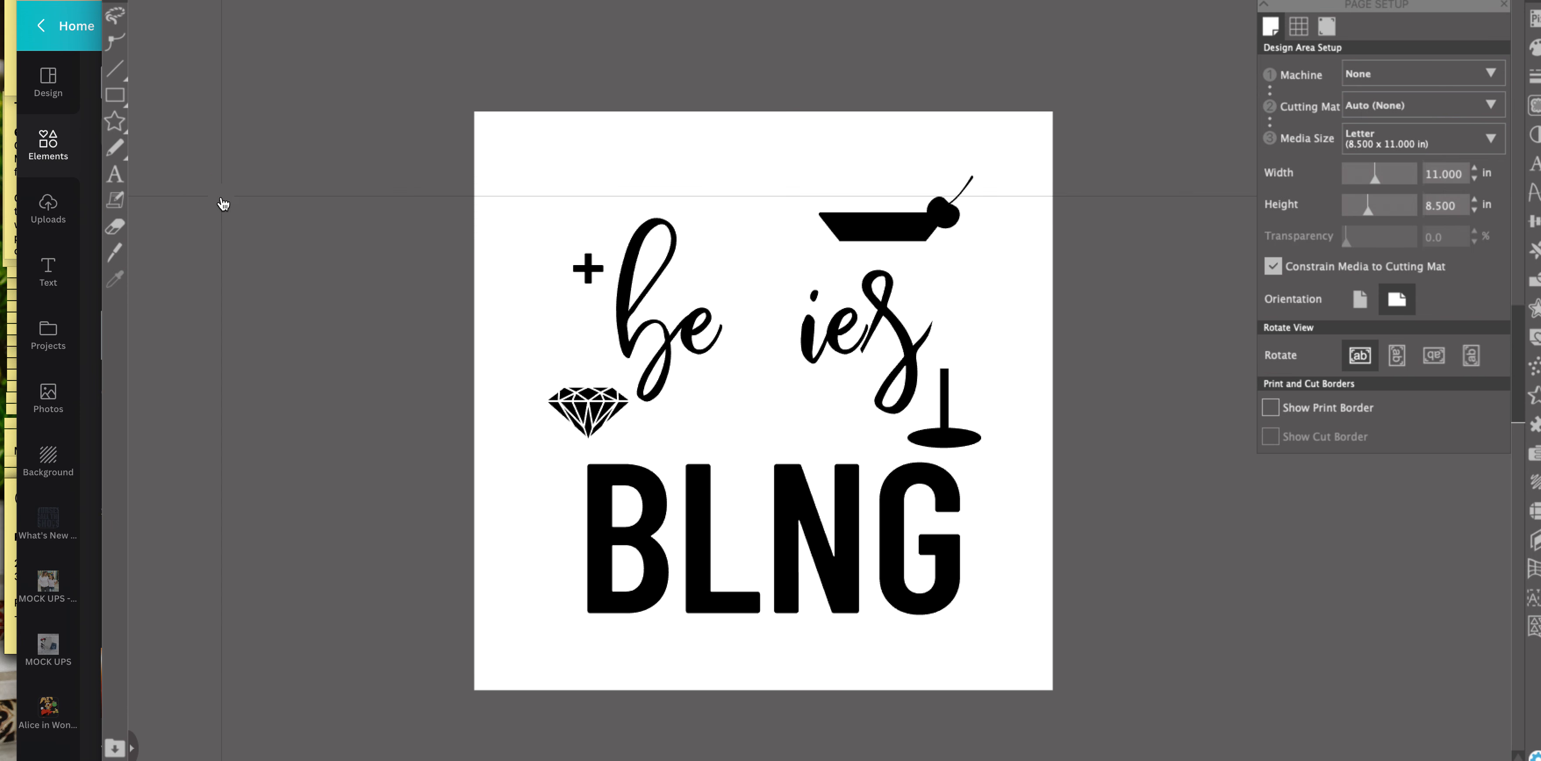
pyautogui.click(1011, 616)
pyautogui.moveTo(1012, 616); pyautogui.dragTo(1108, 634)
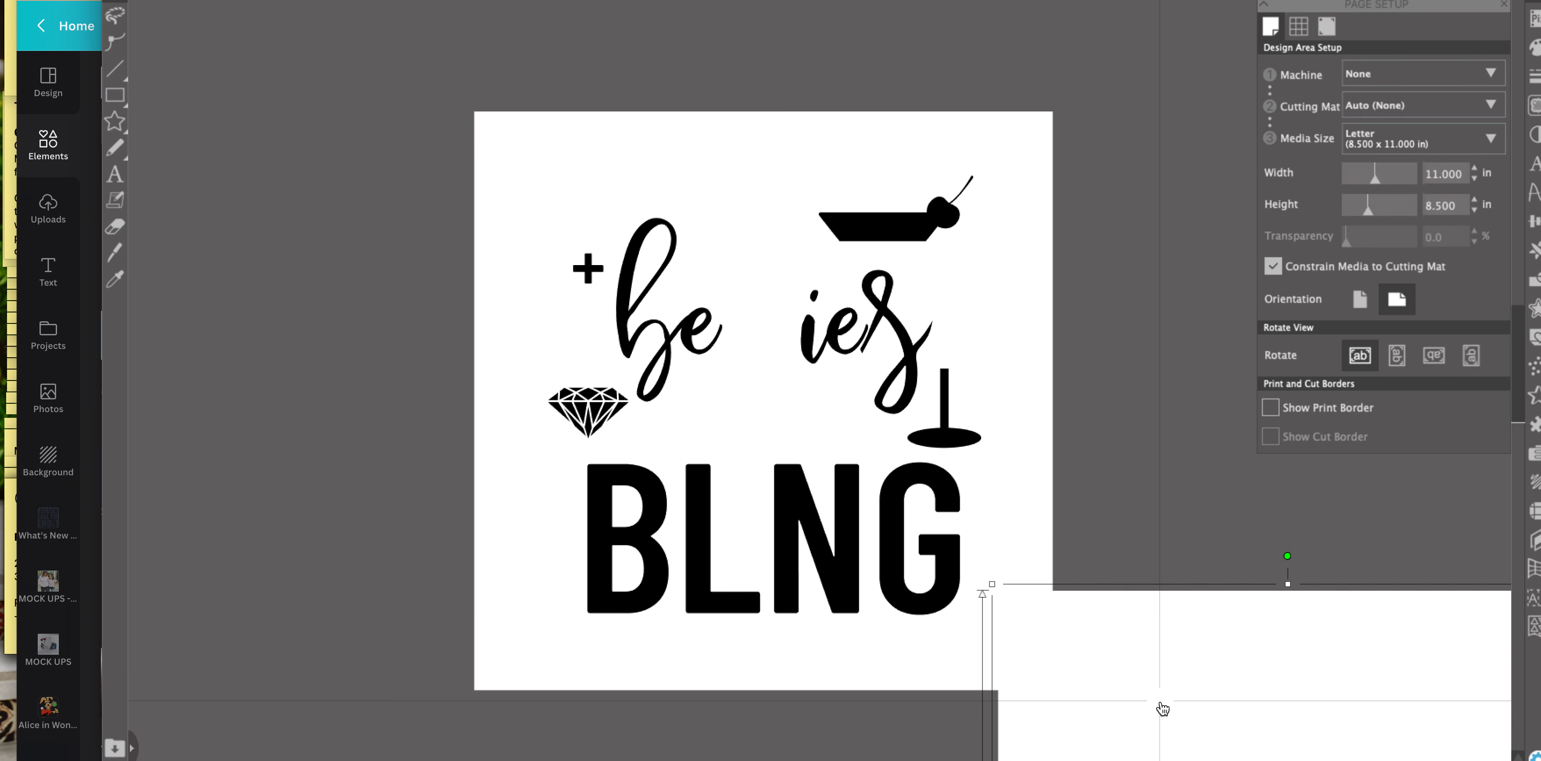
pyautogui.press('Delete')
pyautogui.moveTo(1016, 350); pyautogui.dragTo(1173, 364)
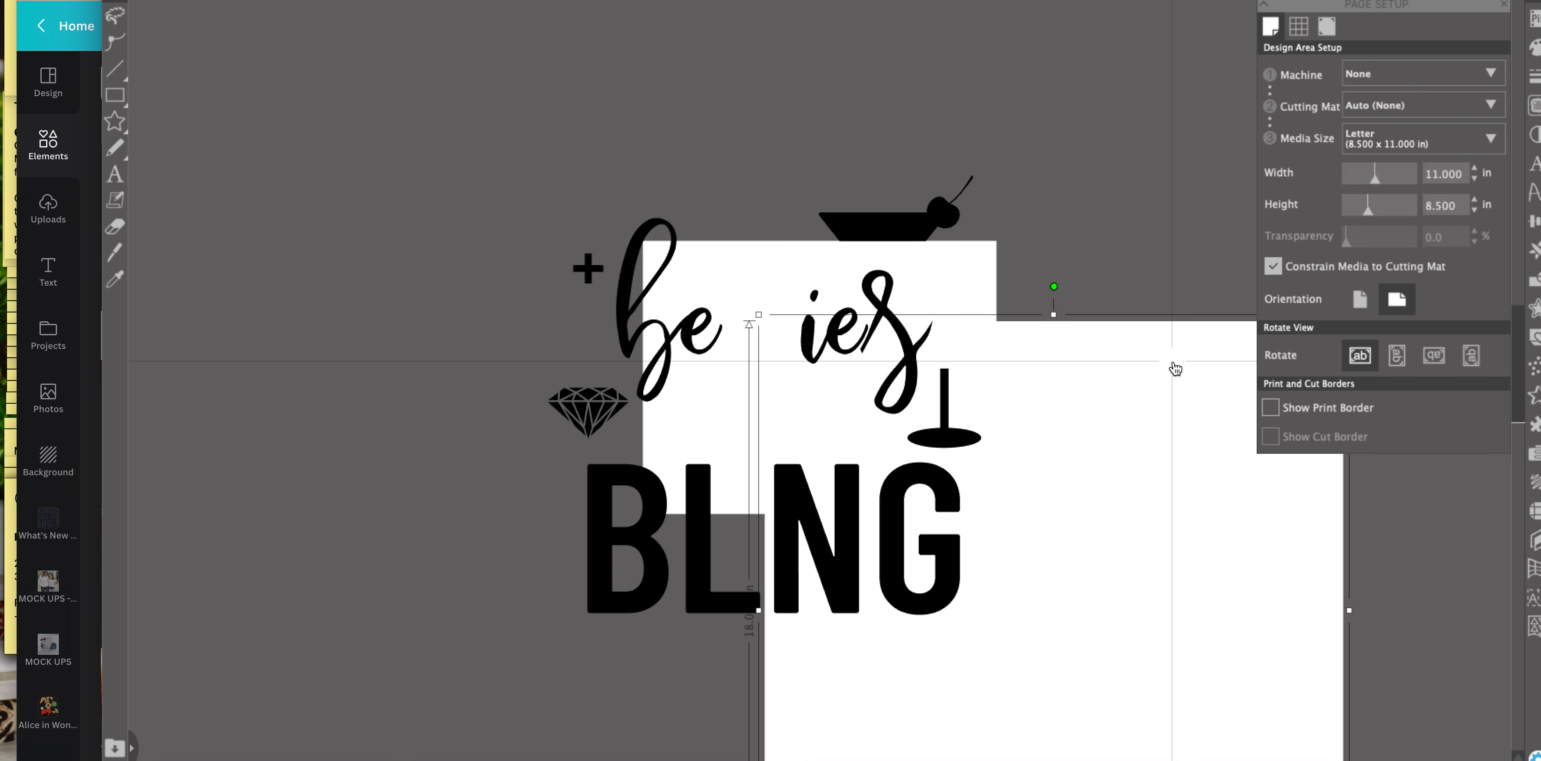
pyautogui.press('Delete')
# - Select all the black design elements together and move them off the page to its left side
pyautogui.moveTo(1053, 113); pyautogui.dragTo(254, 510)
pyautogui.hscroll(-3, 645, 458)
pyautogui.hscroll(-1, 646, 463)
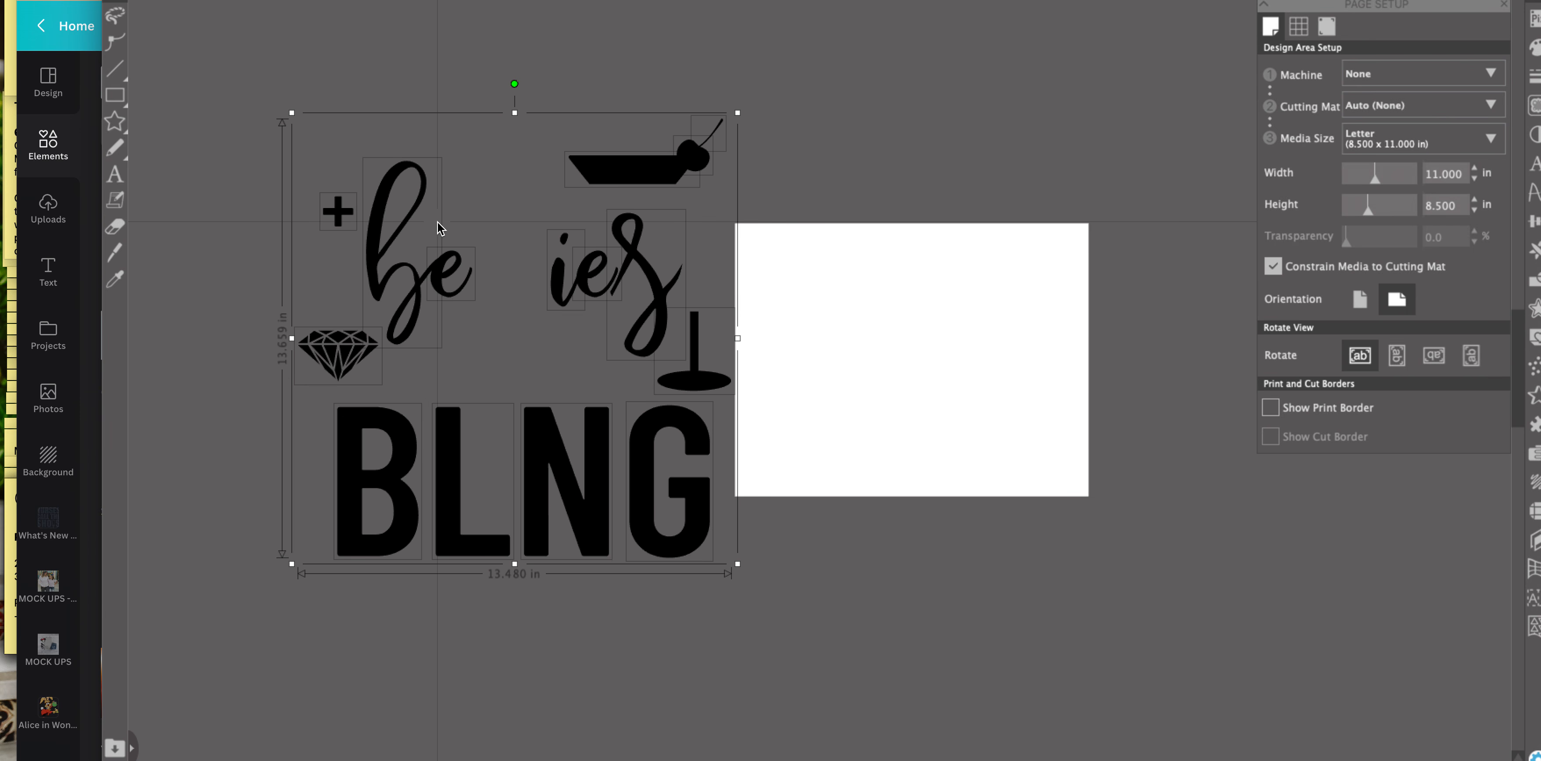
pyautogui.click(806, 172)
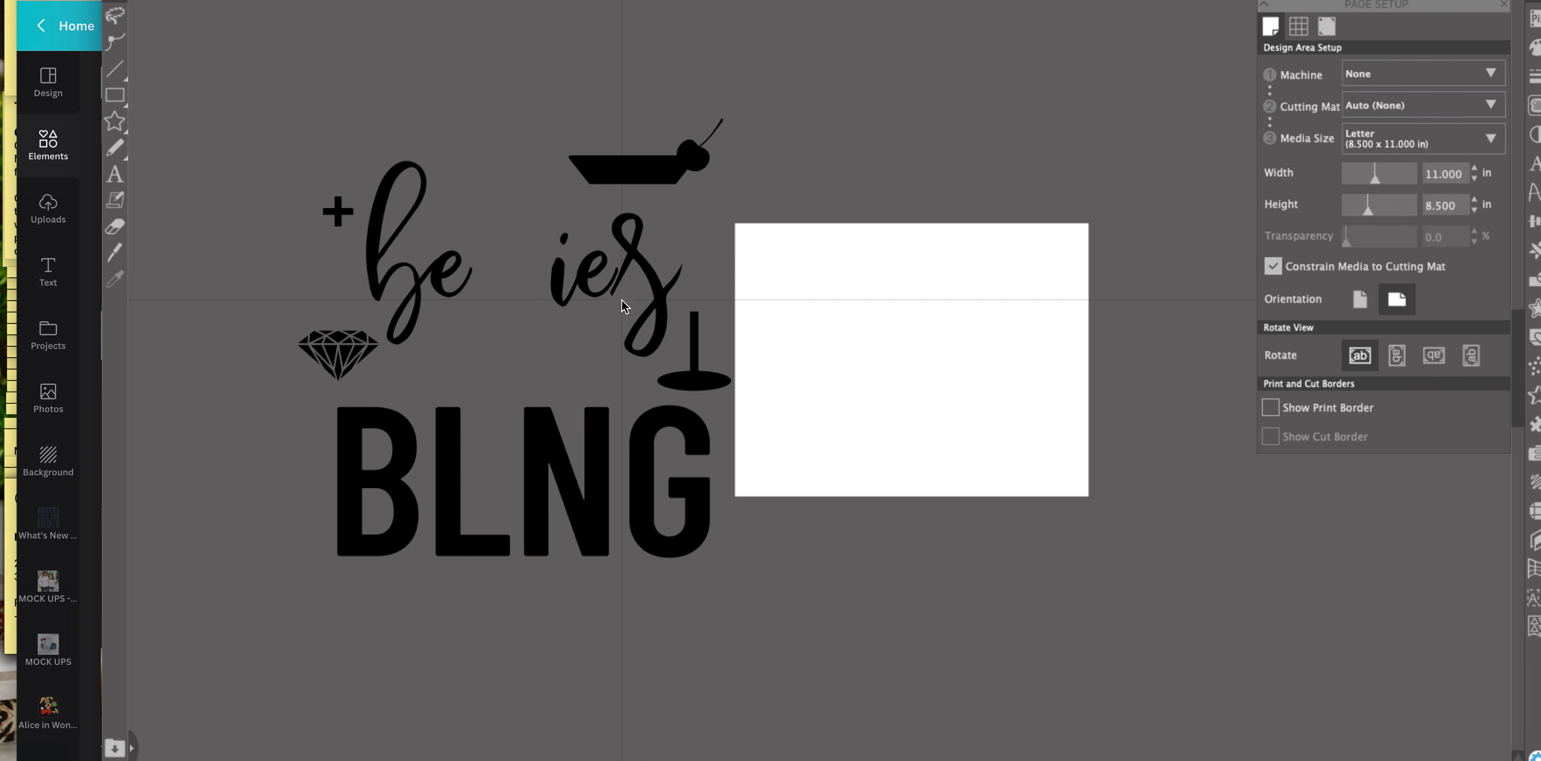
# - Select the script letter s on its own and the whole design to check how the elements are separated
pyautogui.click(635, 254)
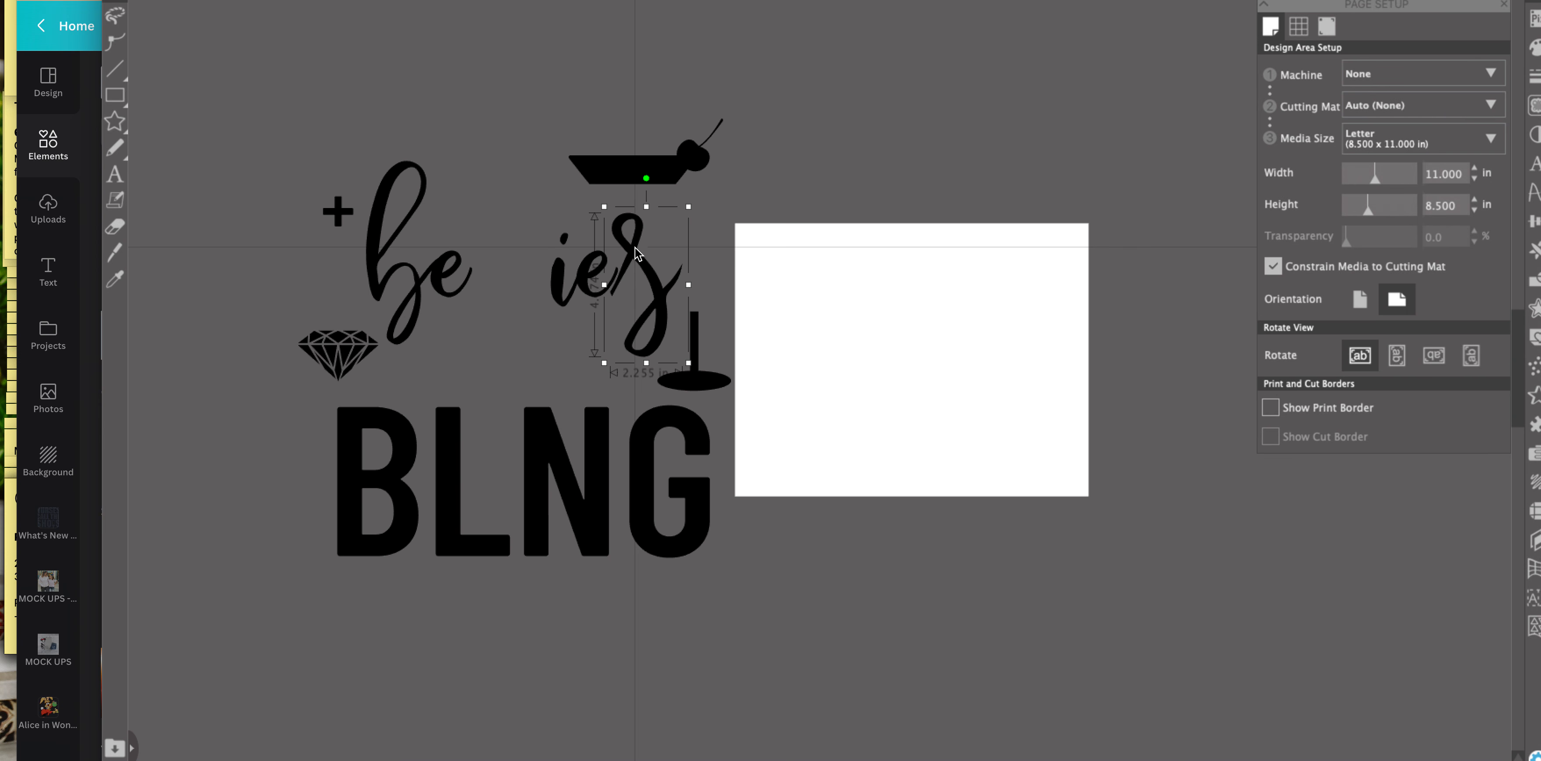
pyautogui.moveTo(786, 102); pyautogui.dragTo(342, 575)
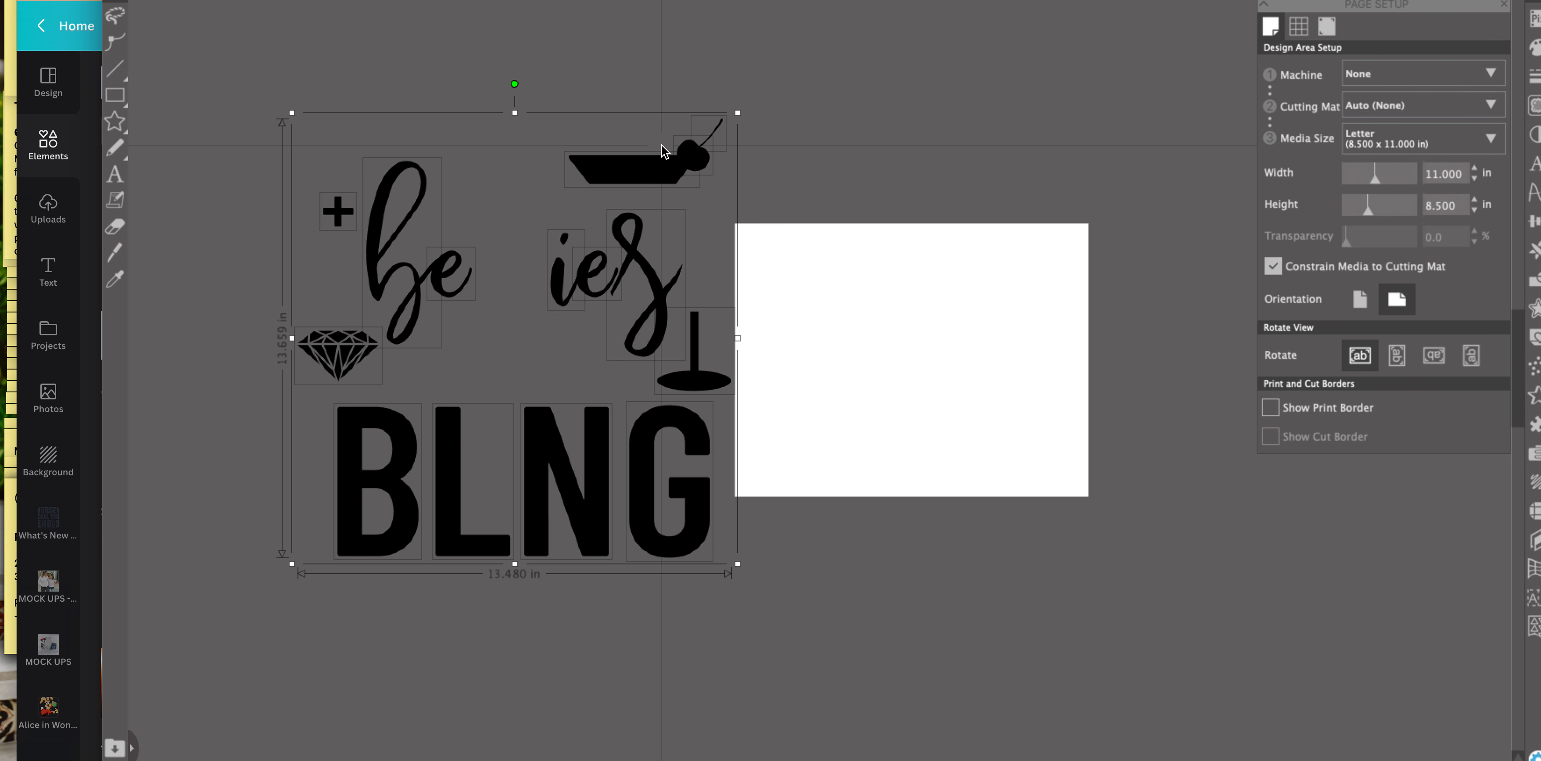
pyautogui.click(799, 116)
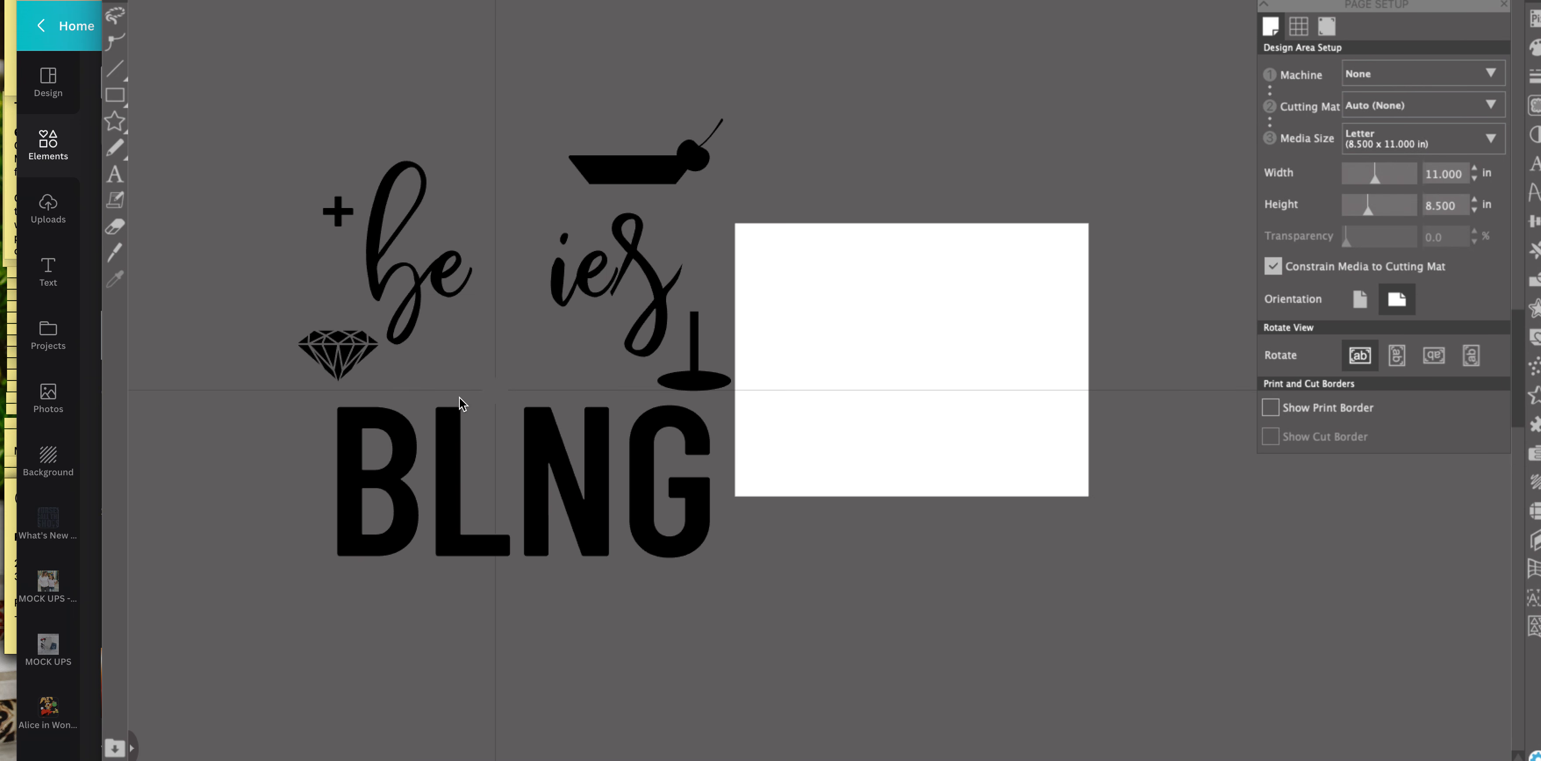
# - Move the diamond to the left of the script text and the glass stem beneath the gap between be and ies
pyautogui.moveTo(336, 352); pyautogui.dragTo(536, 267)
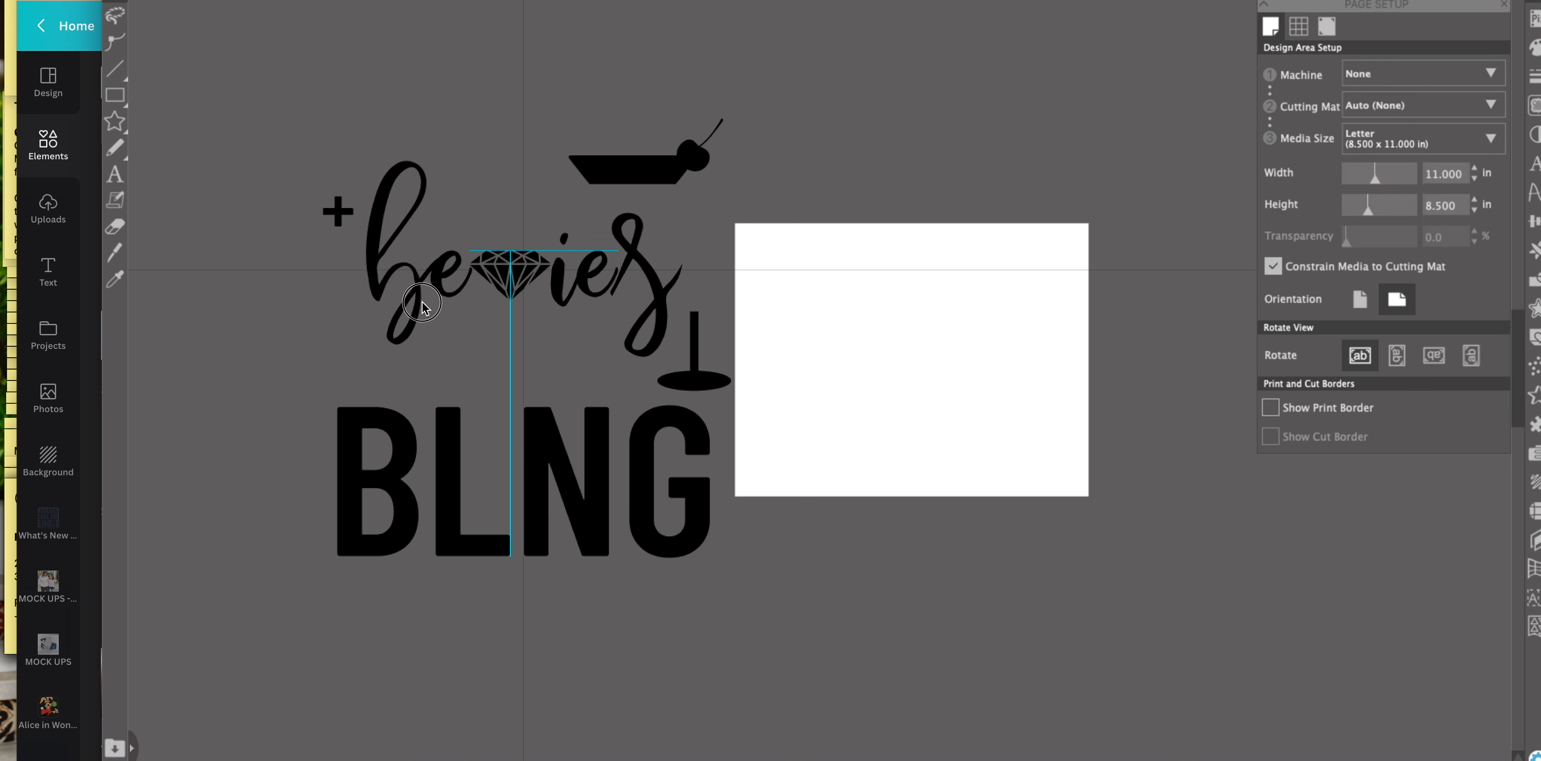
pyautogui.moveTo(436, 301); pyautogui.dragTo(326, 330)
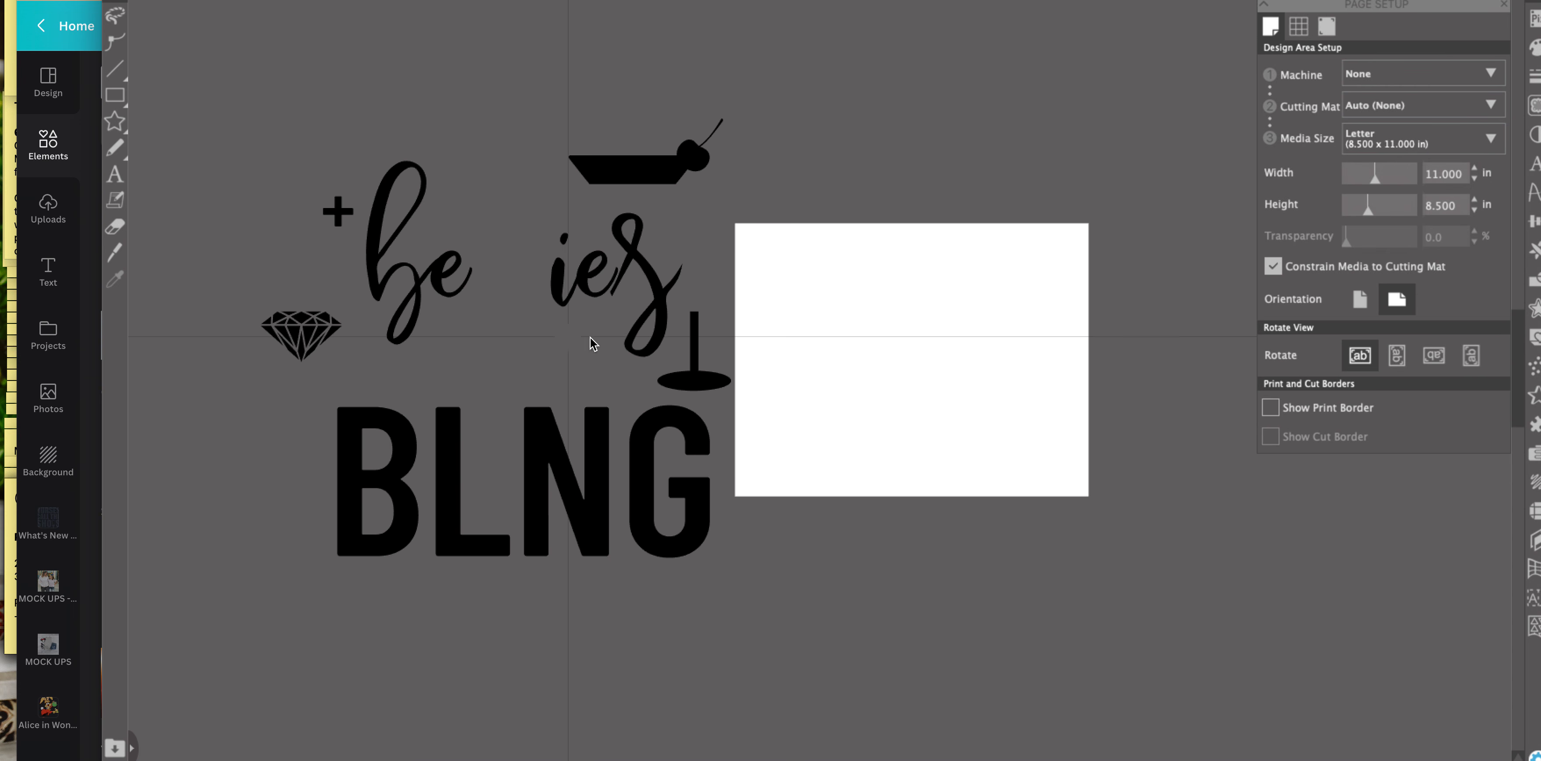
pyautogui.moveTo(700, 355); pyautogui.dragTo(503, 355)
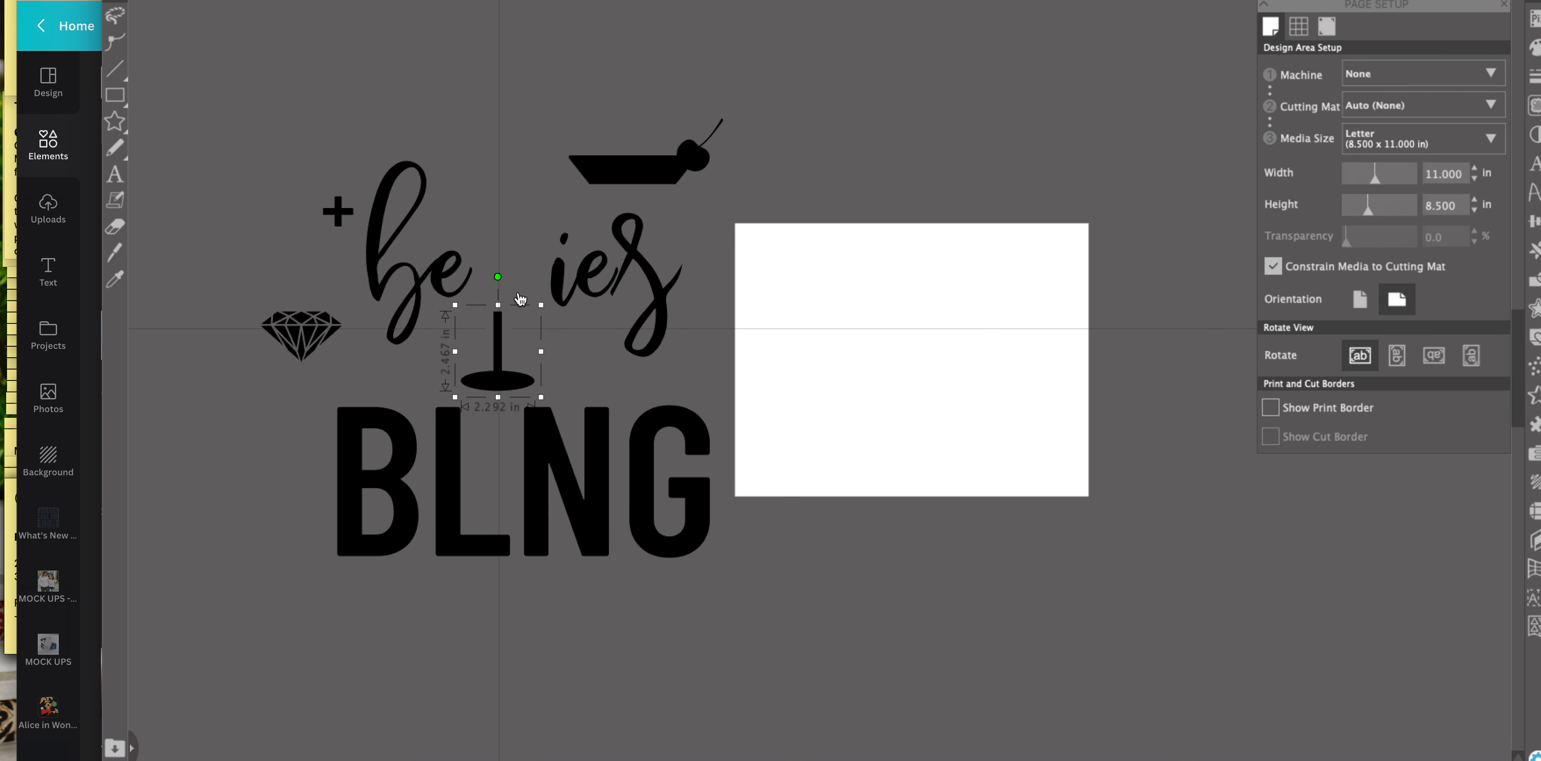
# - Preview Bling N Bevies-01.svg in the Finder's Downloads folder to check the original design's colors and layout
pyautogui.click(168, 760)
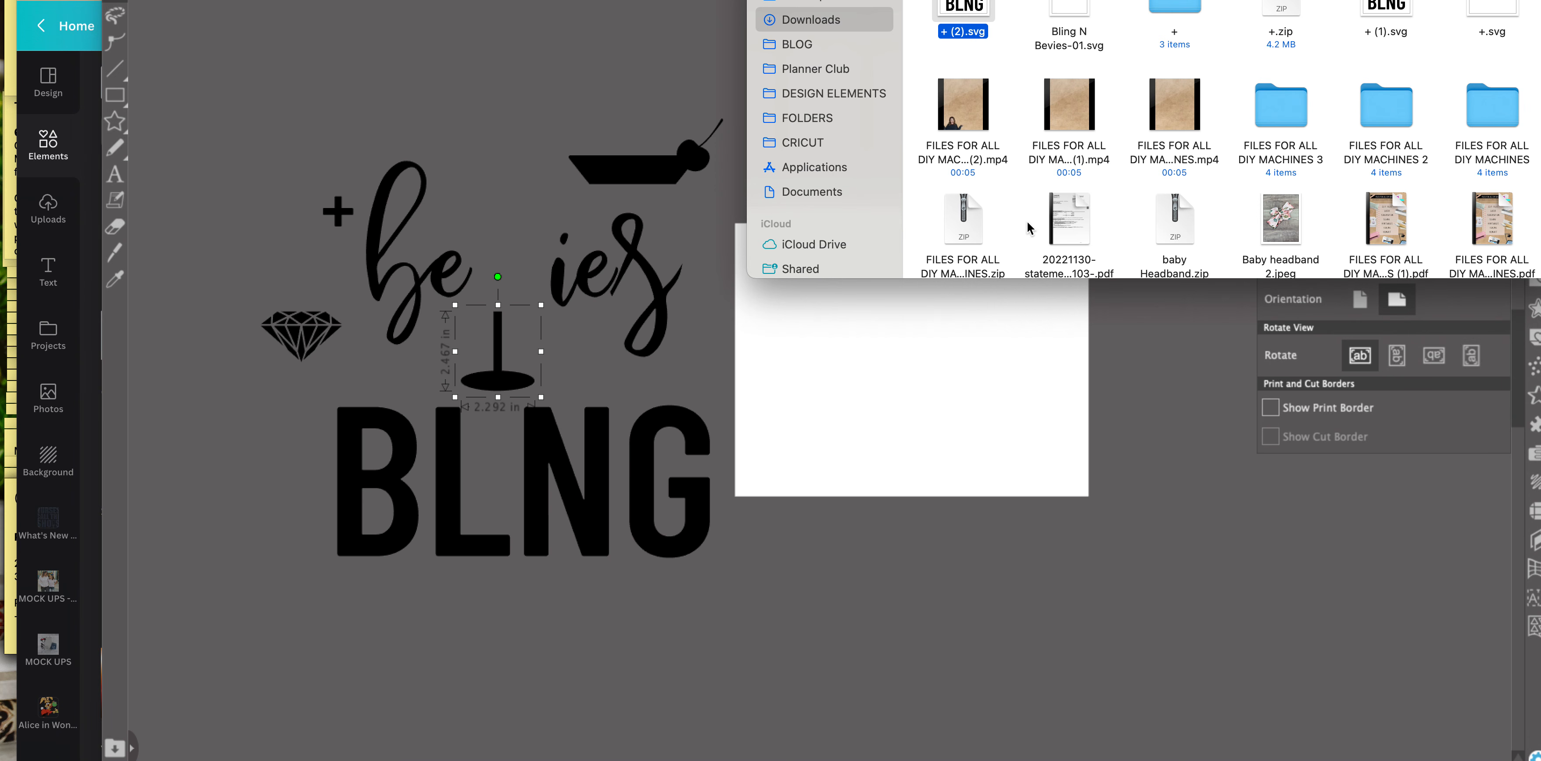
pyautogui.press('space')
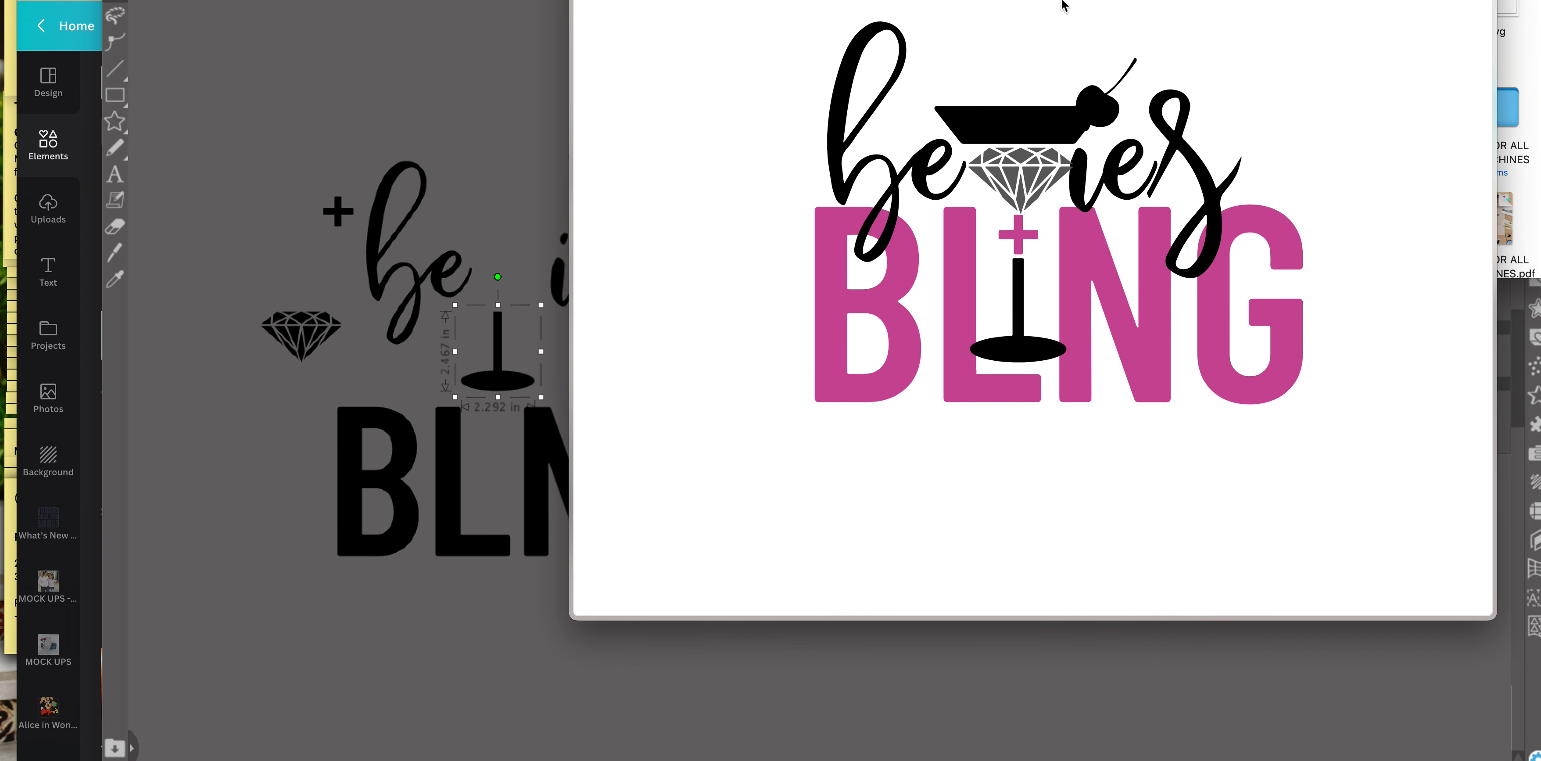
pyautogui.press('space')
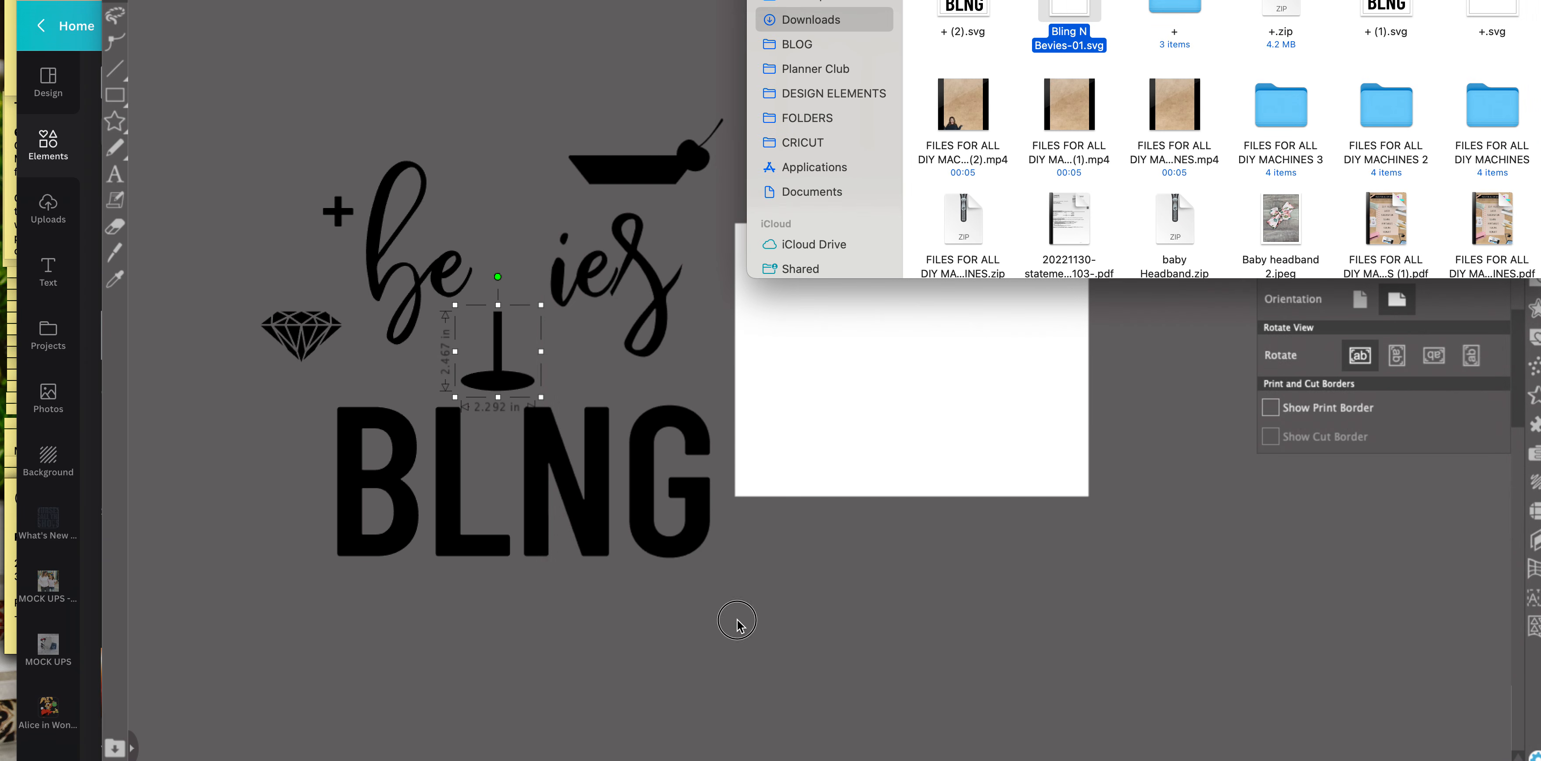
# - Fill the BLNG letters and the plus sign with pink in Silhouette Studio
pyautogui.click(353, 509)
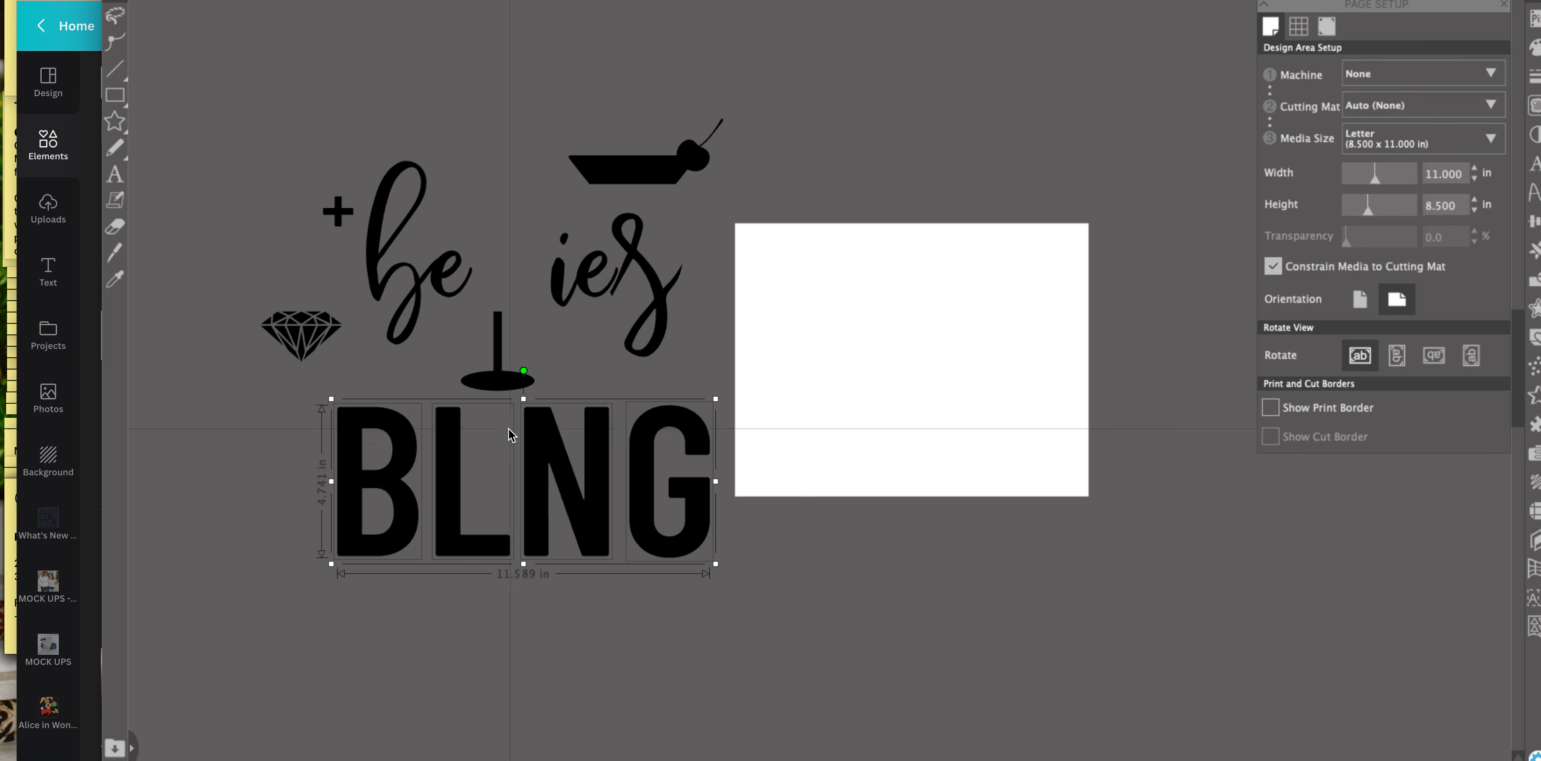
pyautogui.keyDown('shift'); pyautogui.click(337, 213); pyautogui.keyUp('shift')
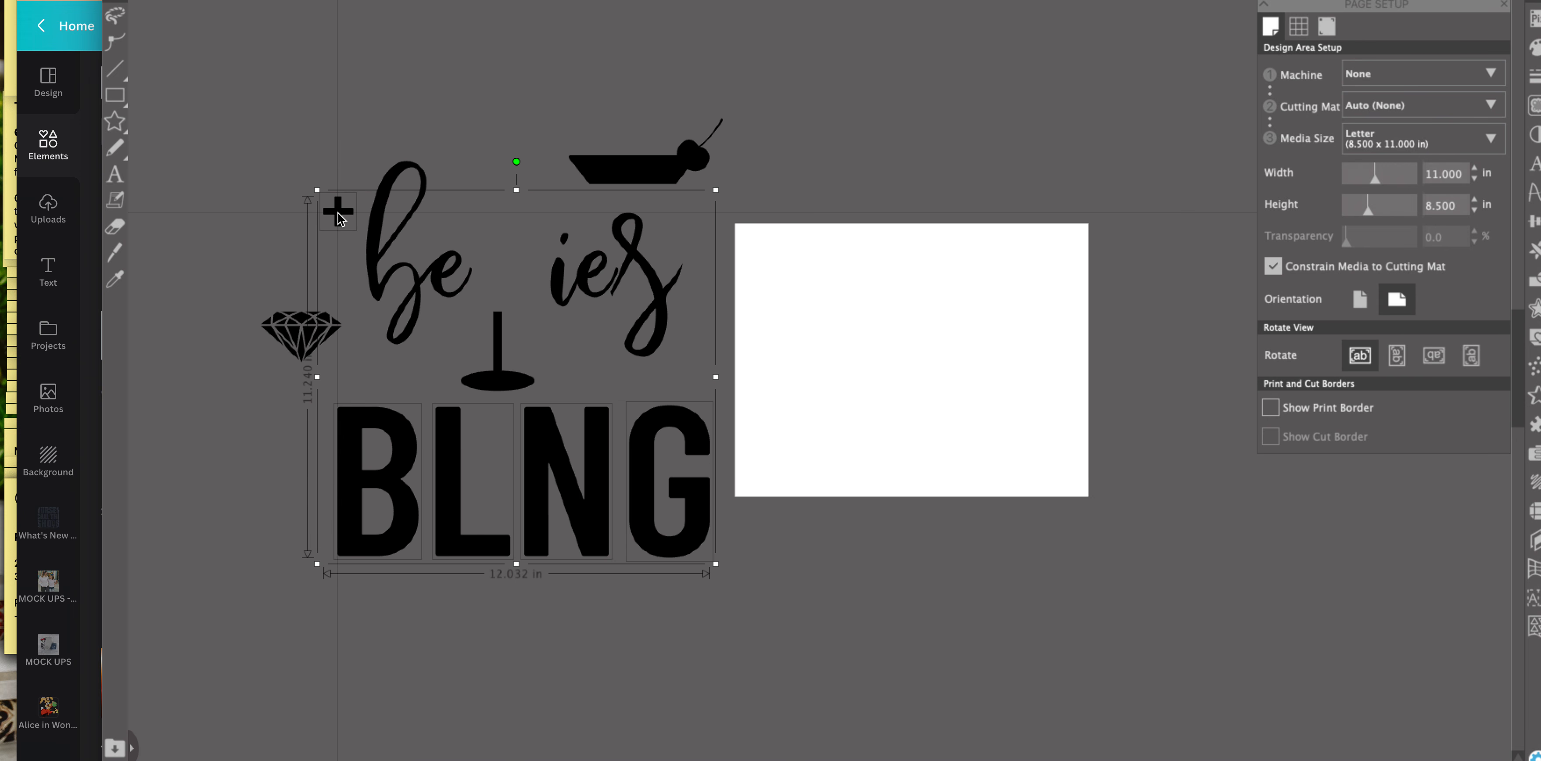
pyautogui.click(121, 1)
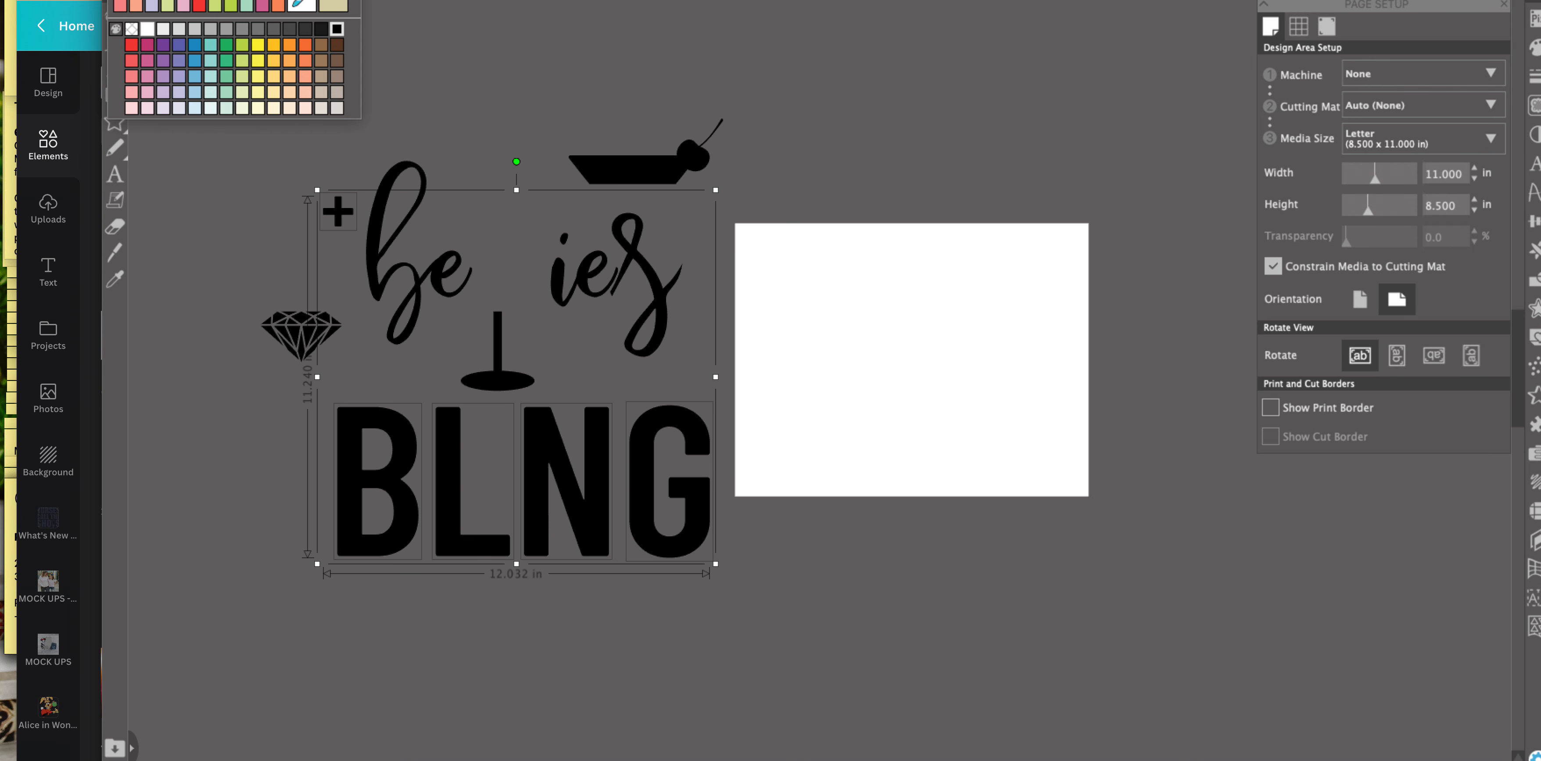
pyautogui.click(145, 61)
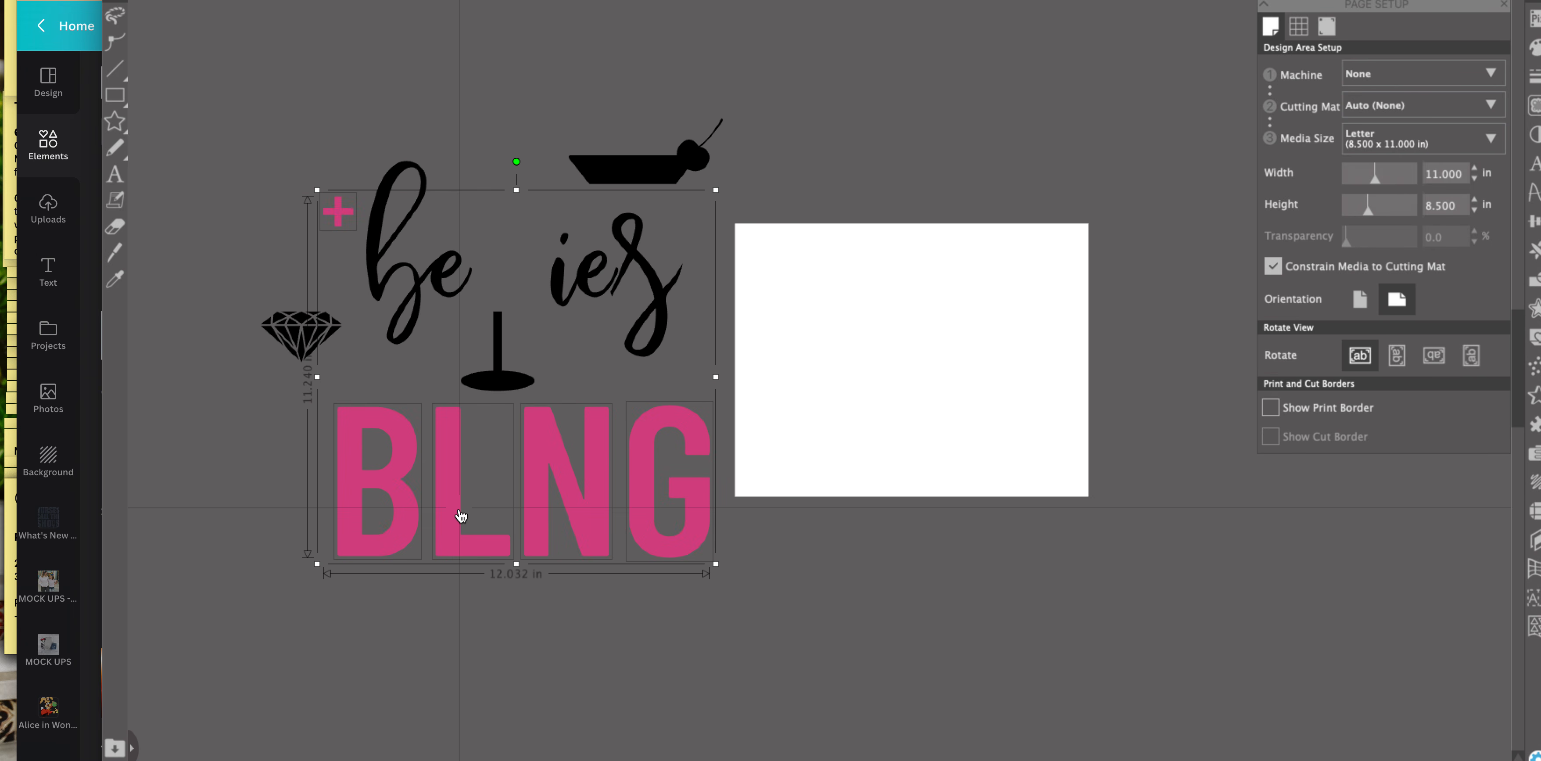
pyautogui.click(879, 153)
# - Move the pink plus sign farther to the left, away from the script letter b
pyautogui.click(524, 508)
pyautogui.click(521, 504)
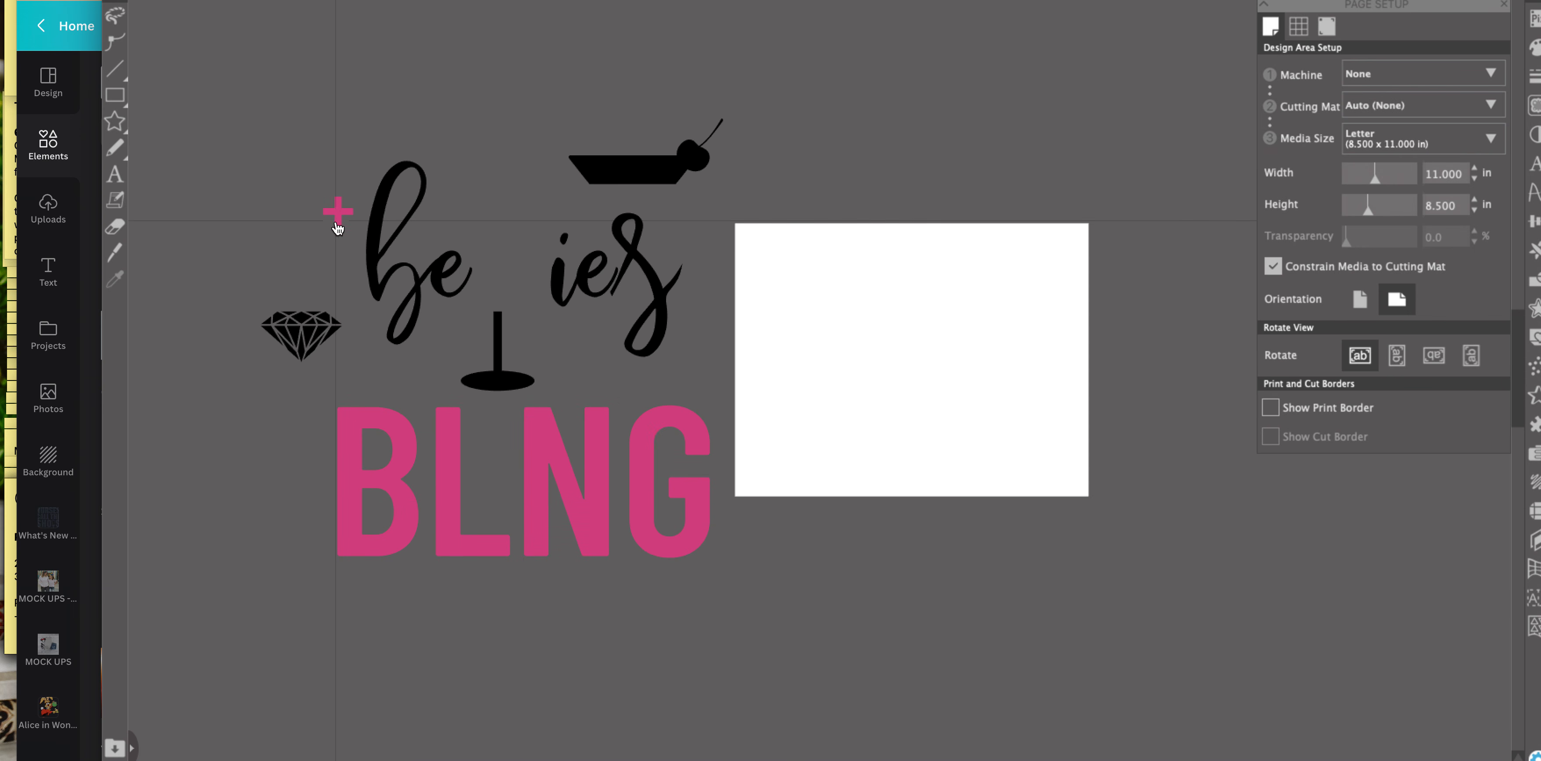
pyautogui.moveTo(339, 223); pyautogui.dragTo(295, 216)
# - Combine the four pink BLNG letters into one single object and check that they select together
pyautogui.moveTo(712, 576); pyautogui.dragTo(384, 470)
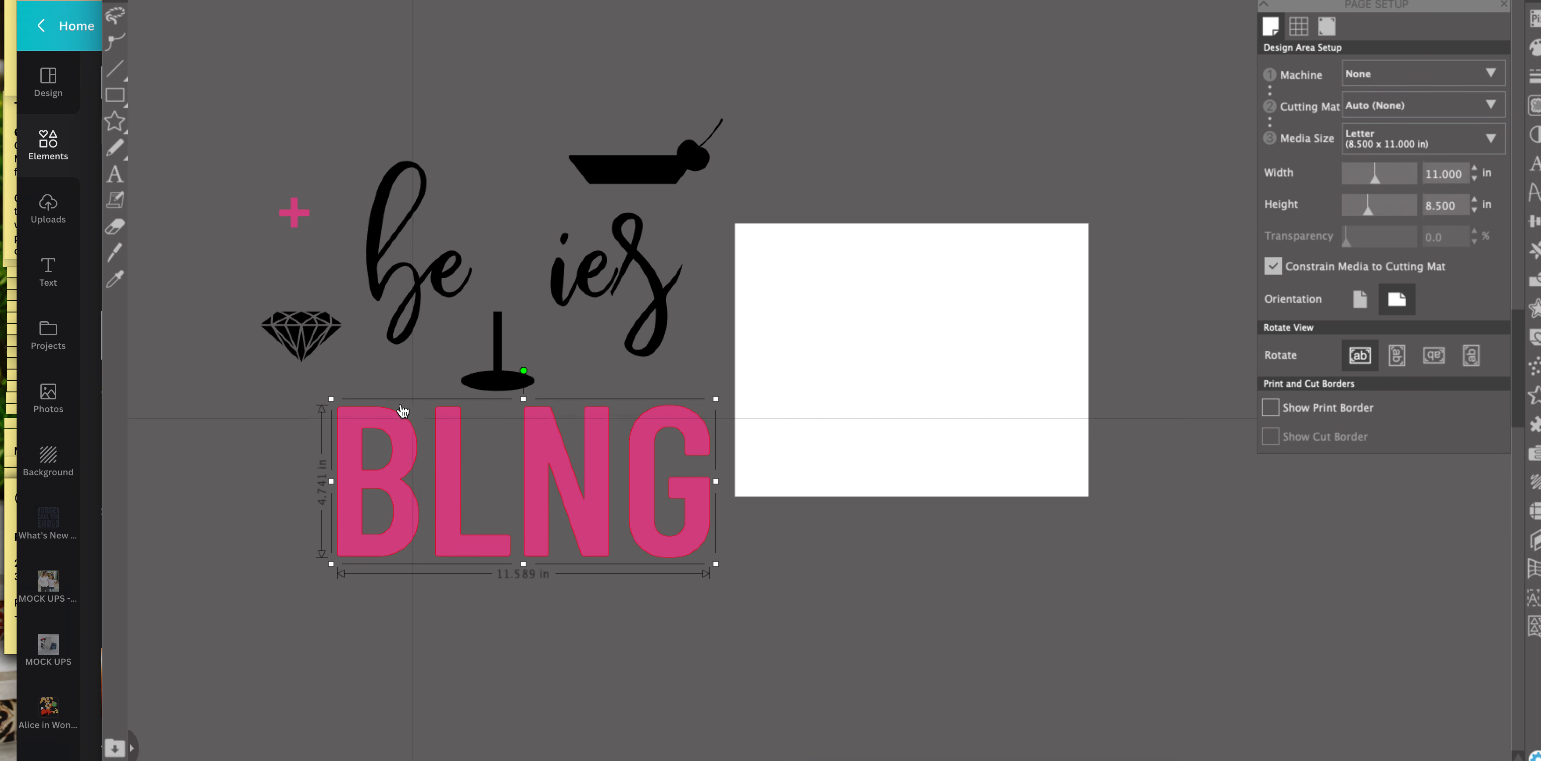
pyautogui.click(681, 604)
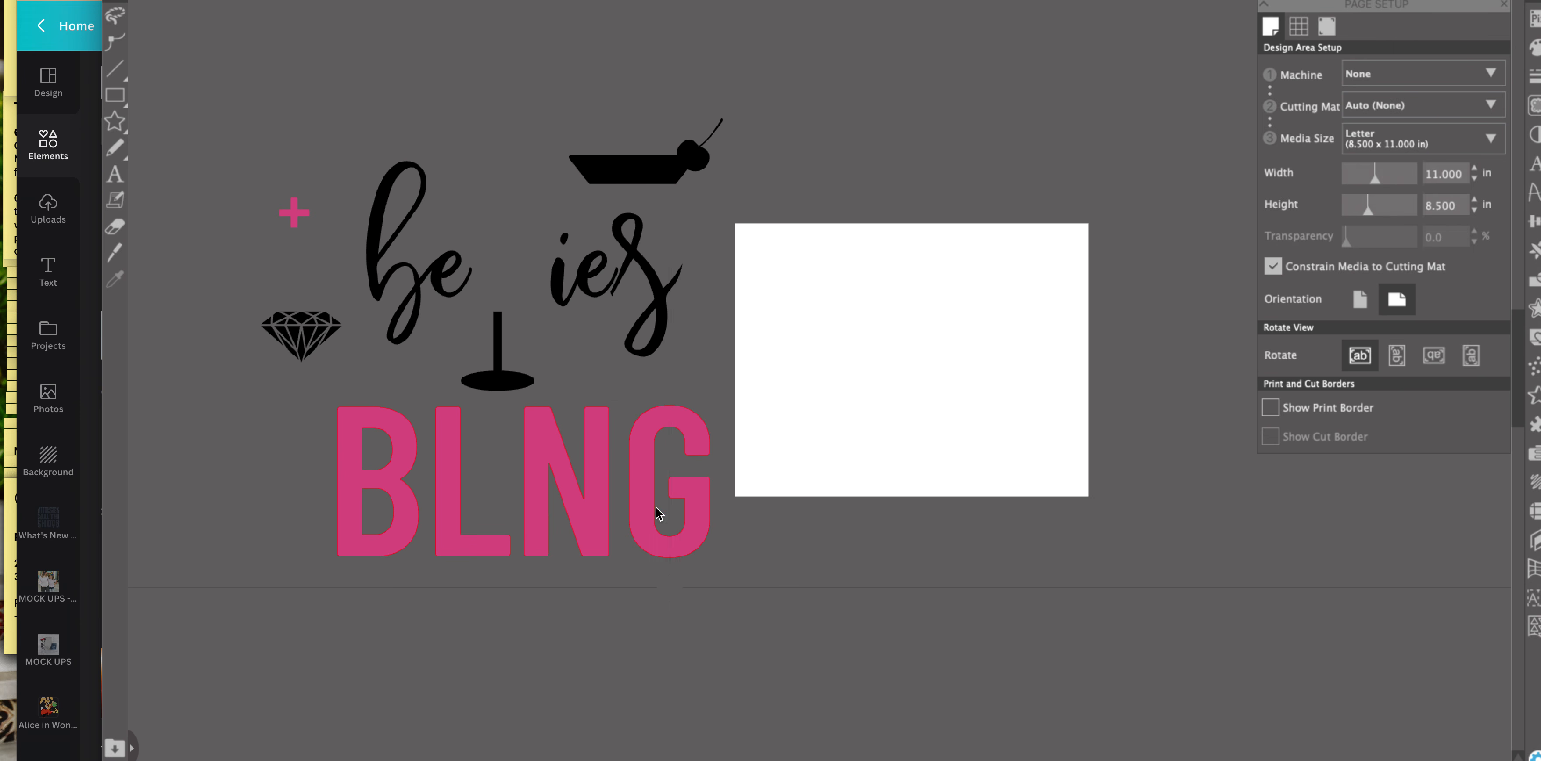
pyautogui.click(688, 438)
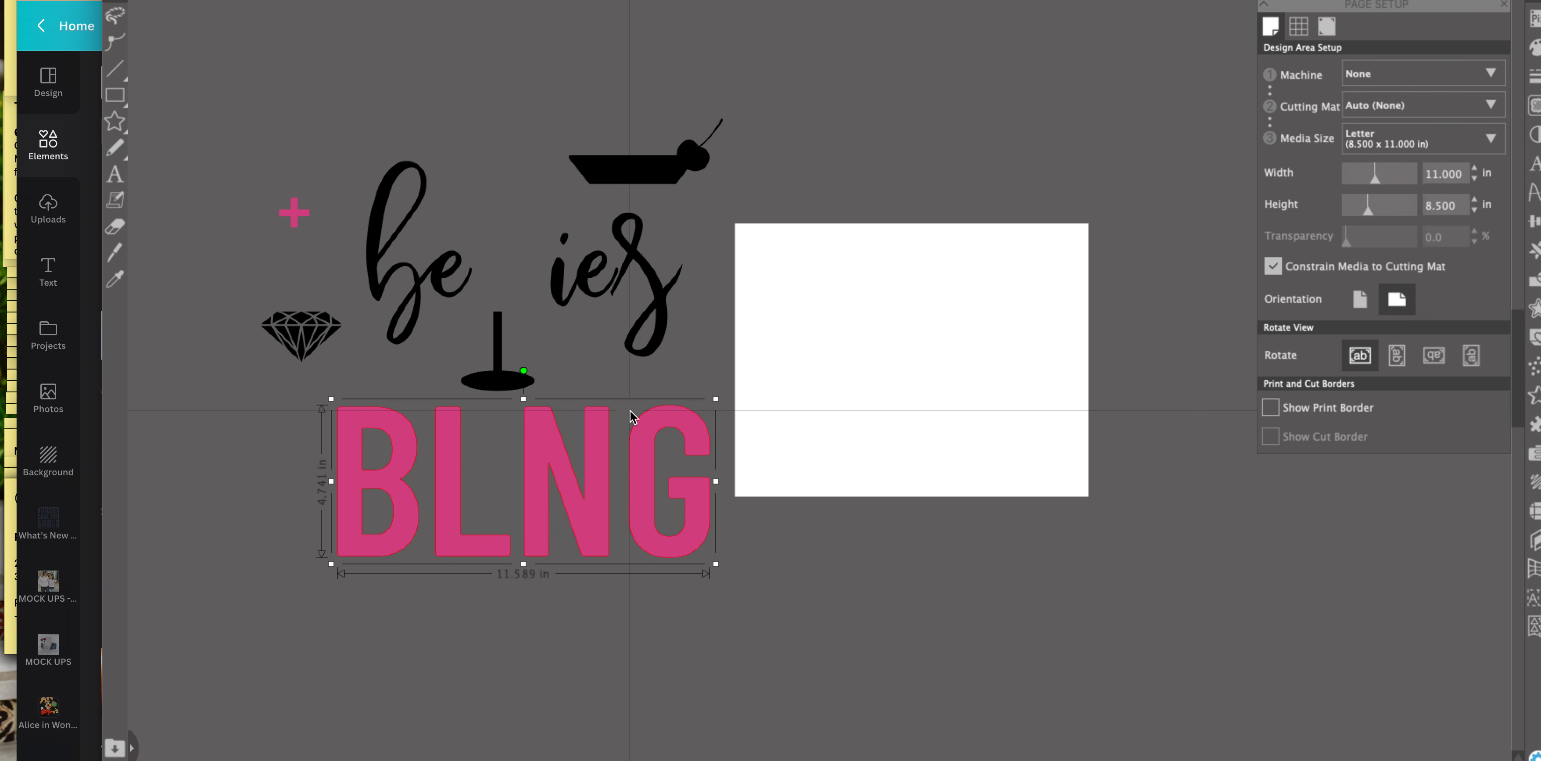
# - Try to weld the be and ies script letters into one shape
pyautogui.moveTo(706, 233); pyautogui.dragTo(381, 277)
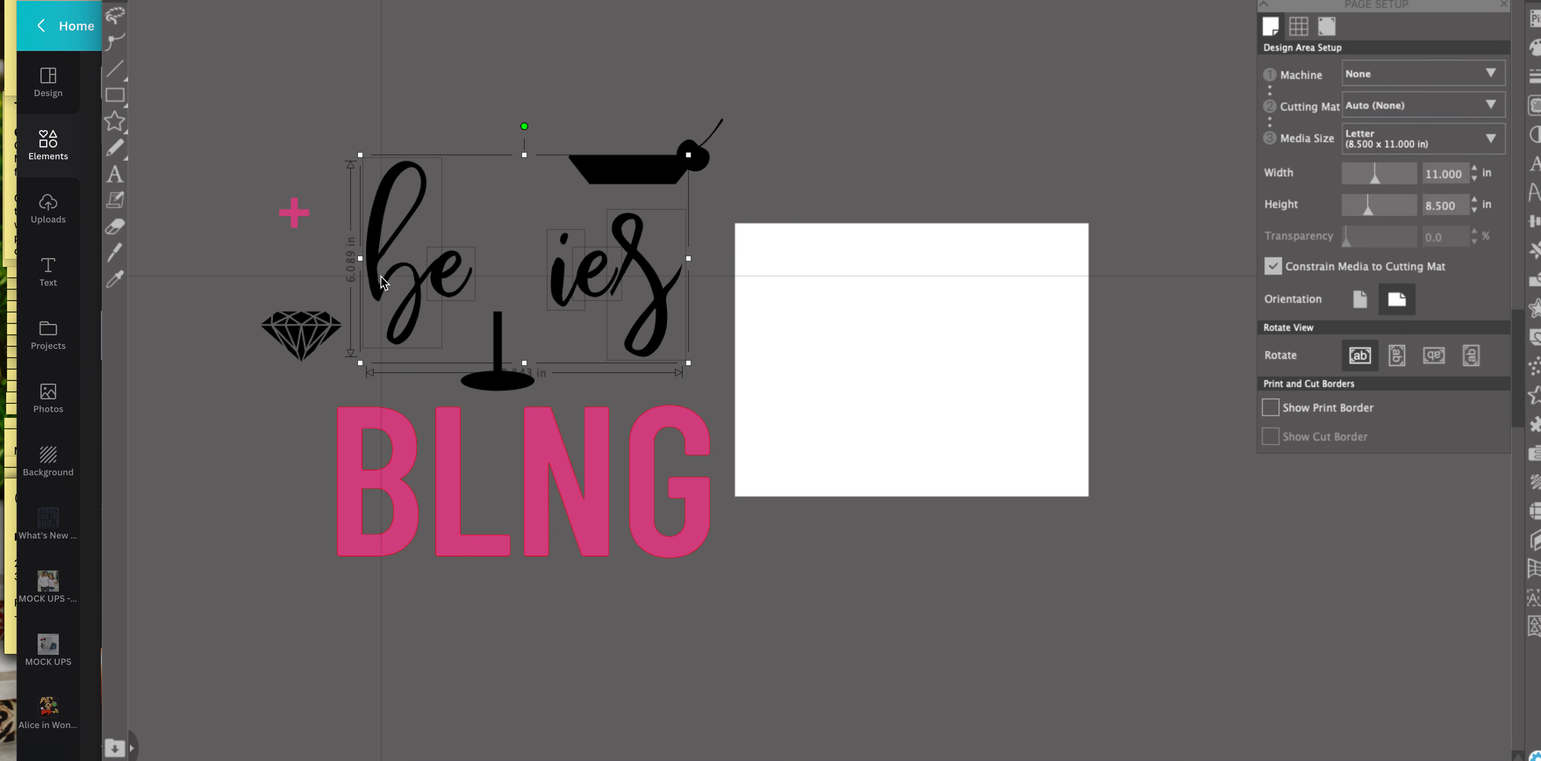
pyautogui.press('super+w')
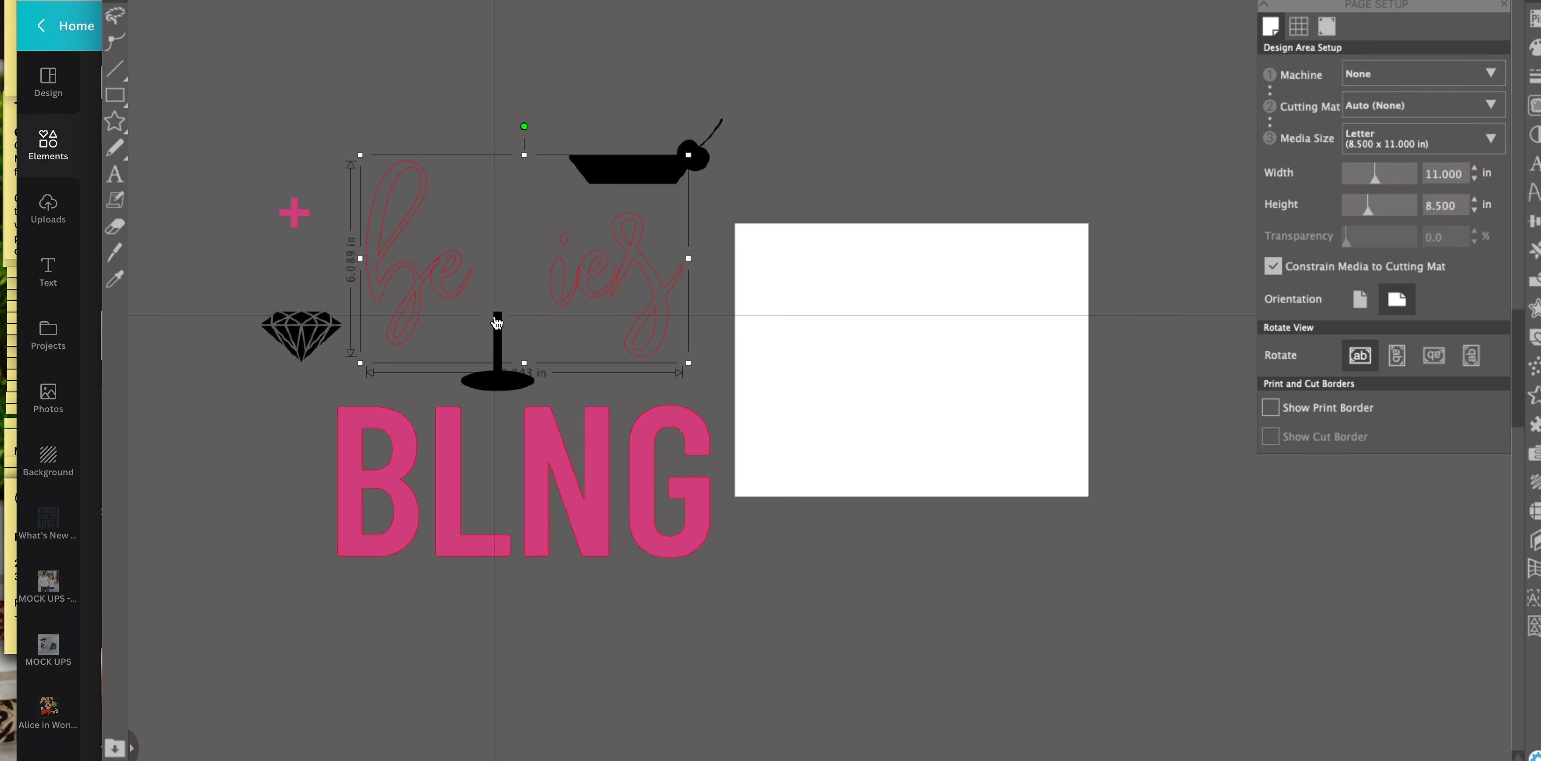
pyautogui.press('super+z')
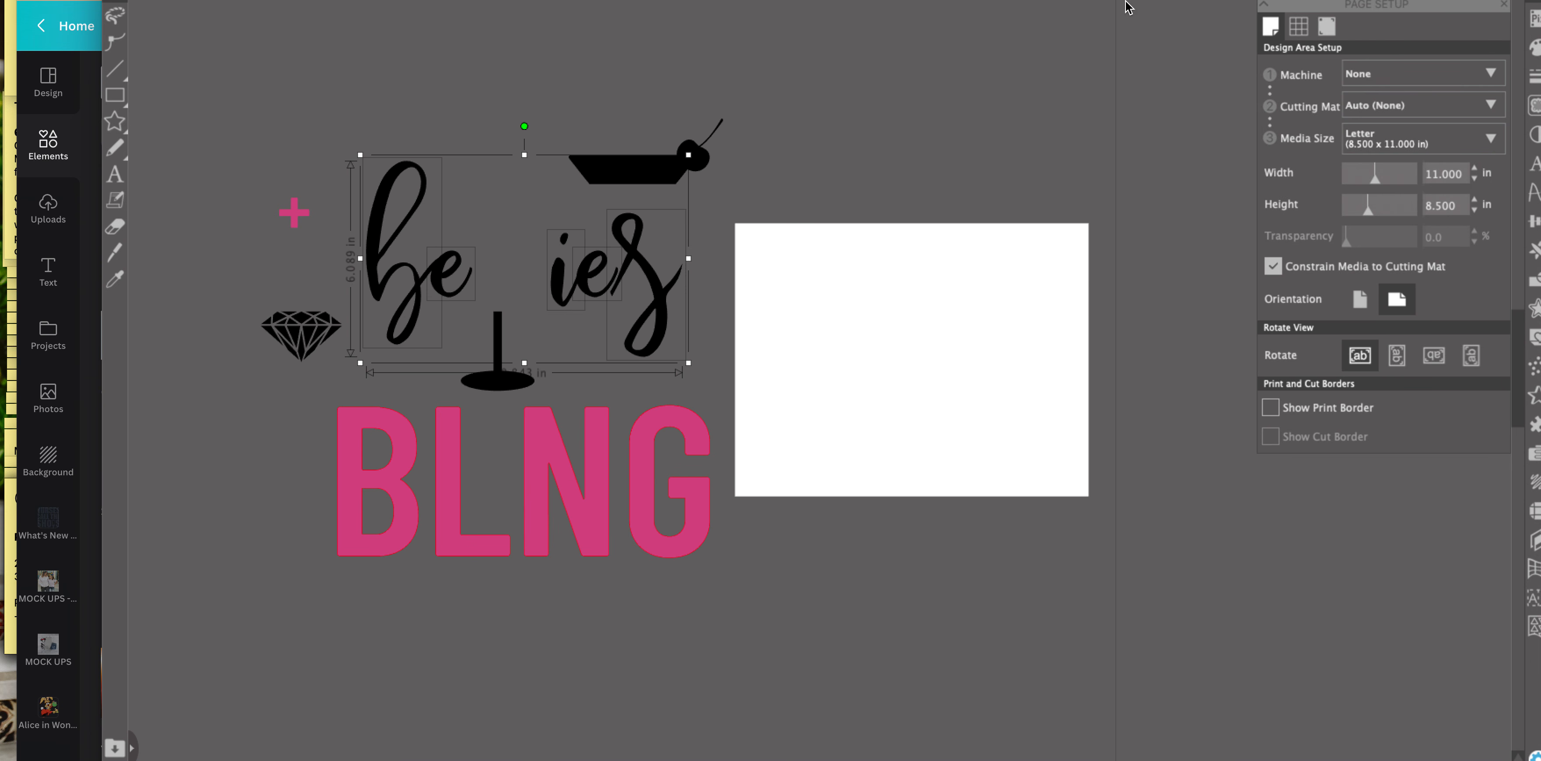
# - Weld the overlapping be and ies script letters, combine them into one object, and shift it slightly to check that it moves together
pyautogui.moveTo(1049, 0); pyautogui.dragTo(1024, 38)
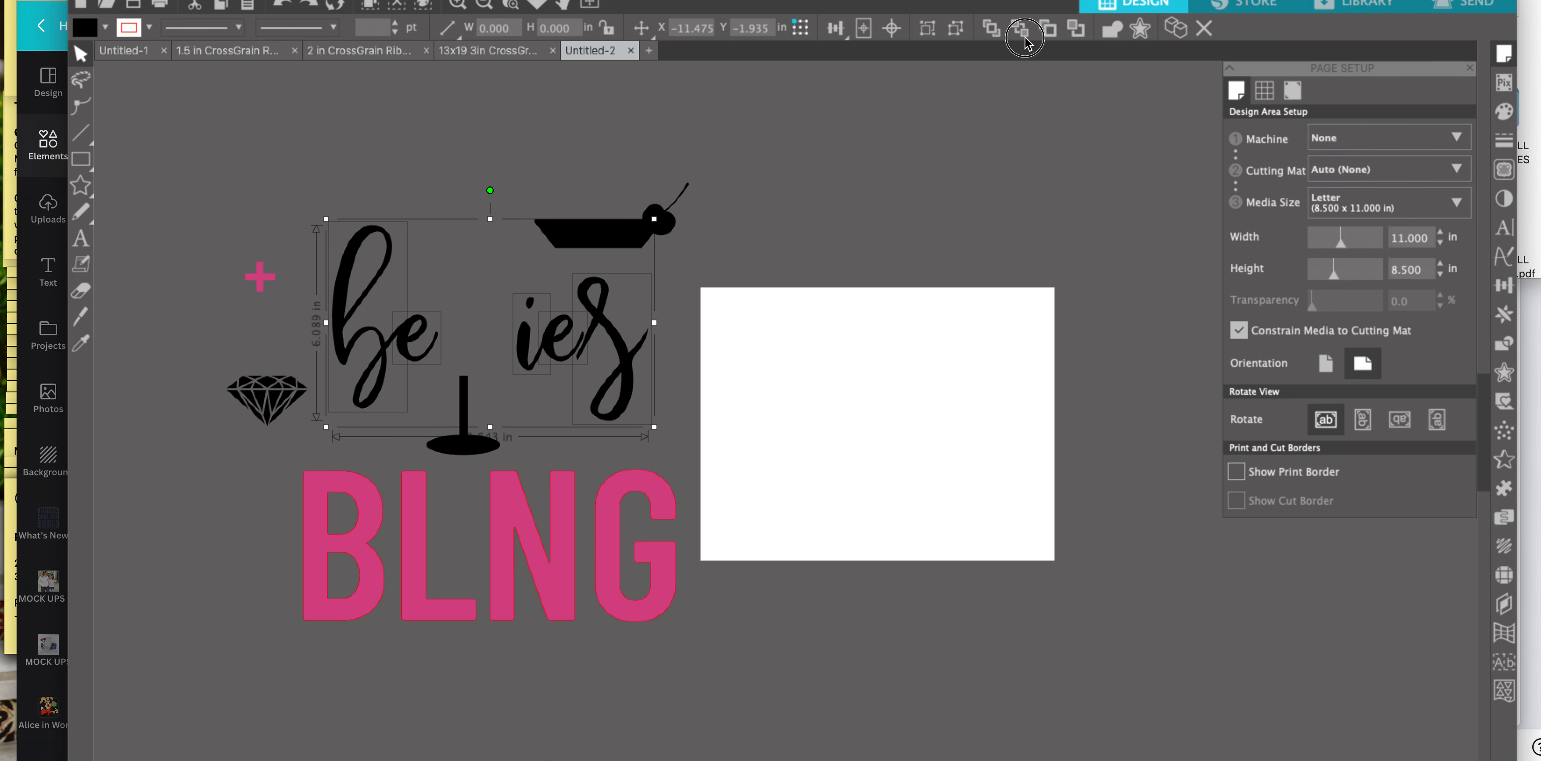
pyautogui.click(1109, 35)
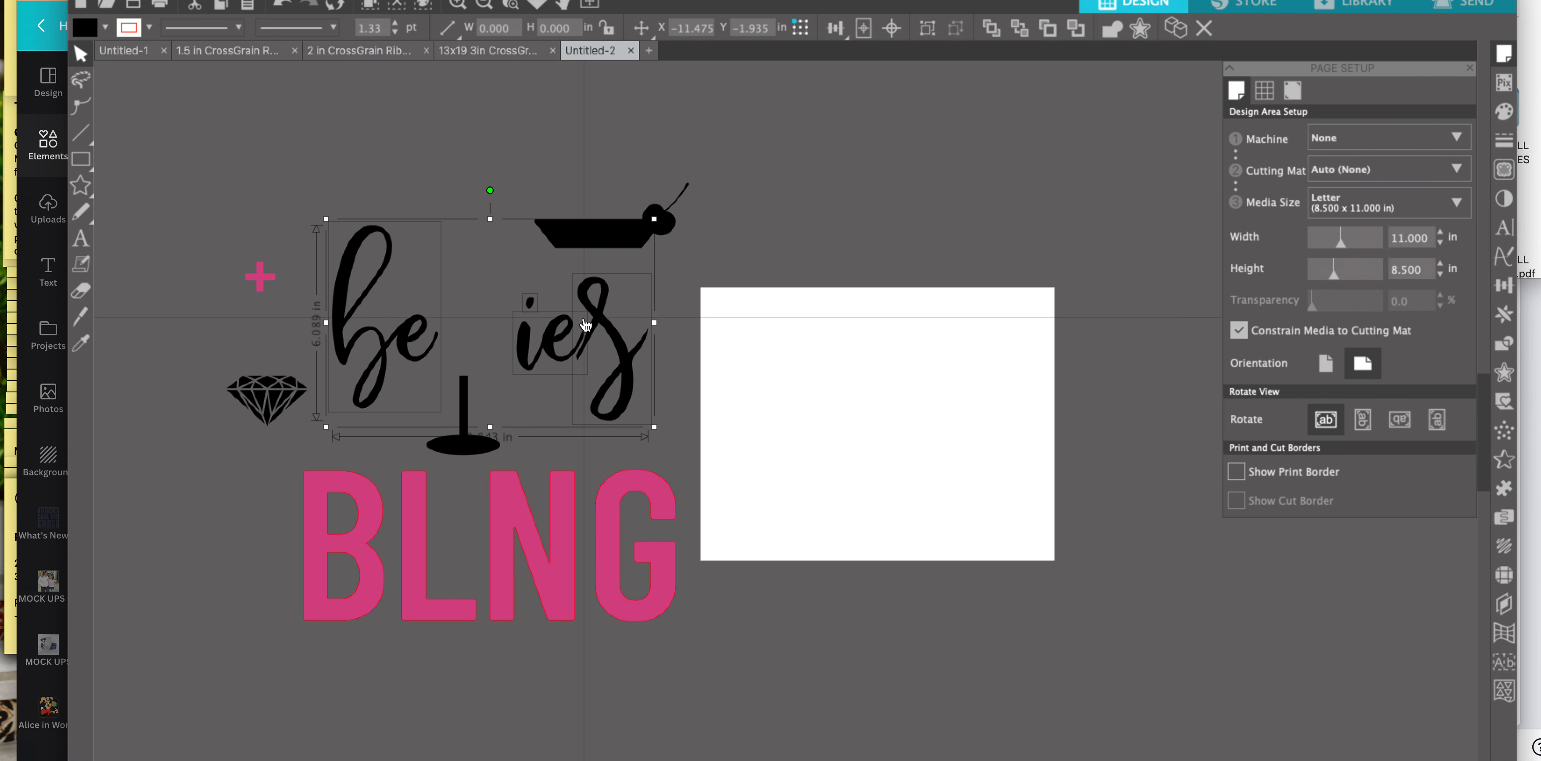
pyautogui.click(585, 323)
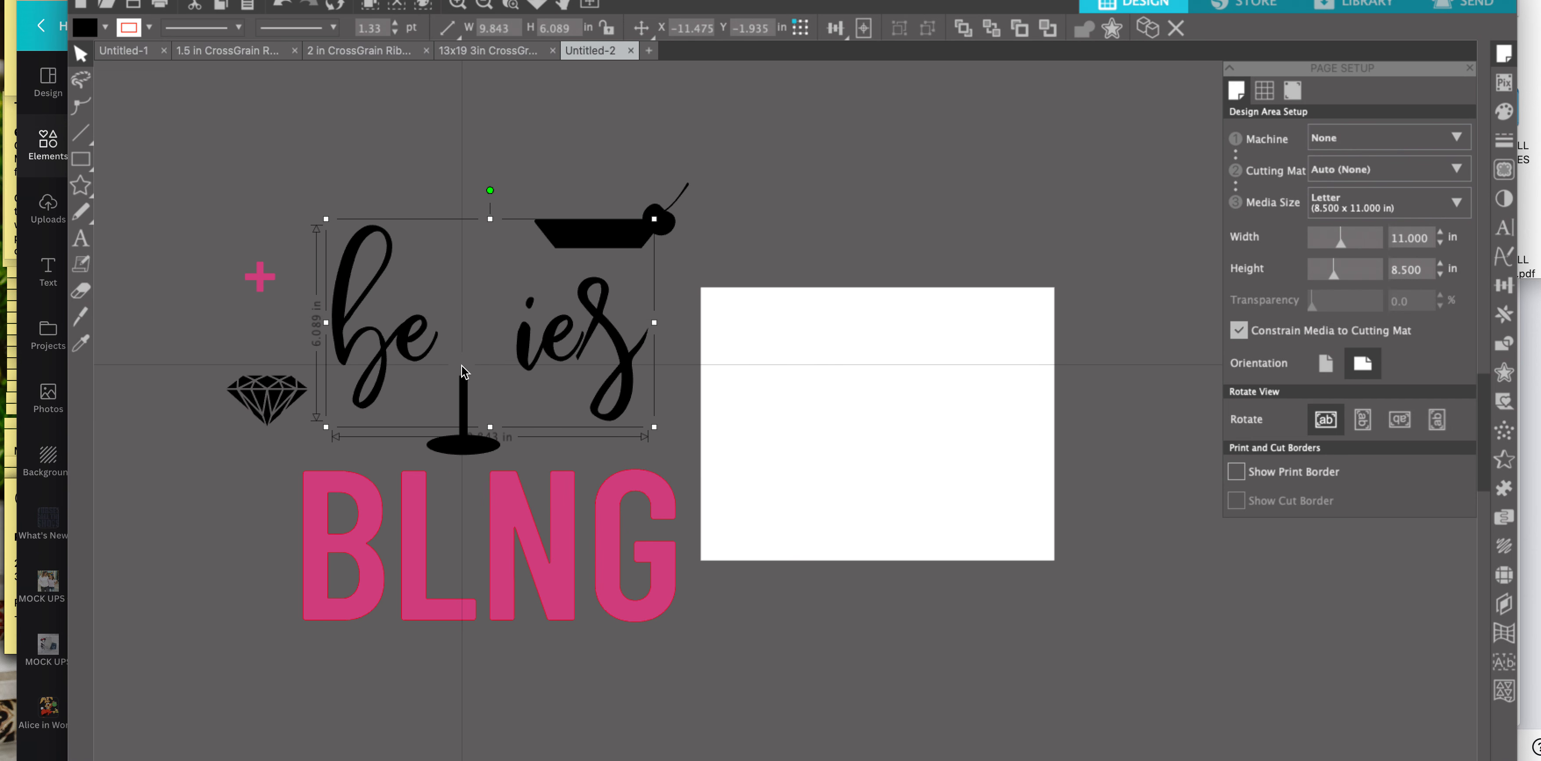
pyautogui.moveTo(536, 349)
pyautogui.mouseDown()
pyautogui.moveTo(553, 282)
pyautogui.moveTo(539, 347)
pyautogui.mouseUp()
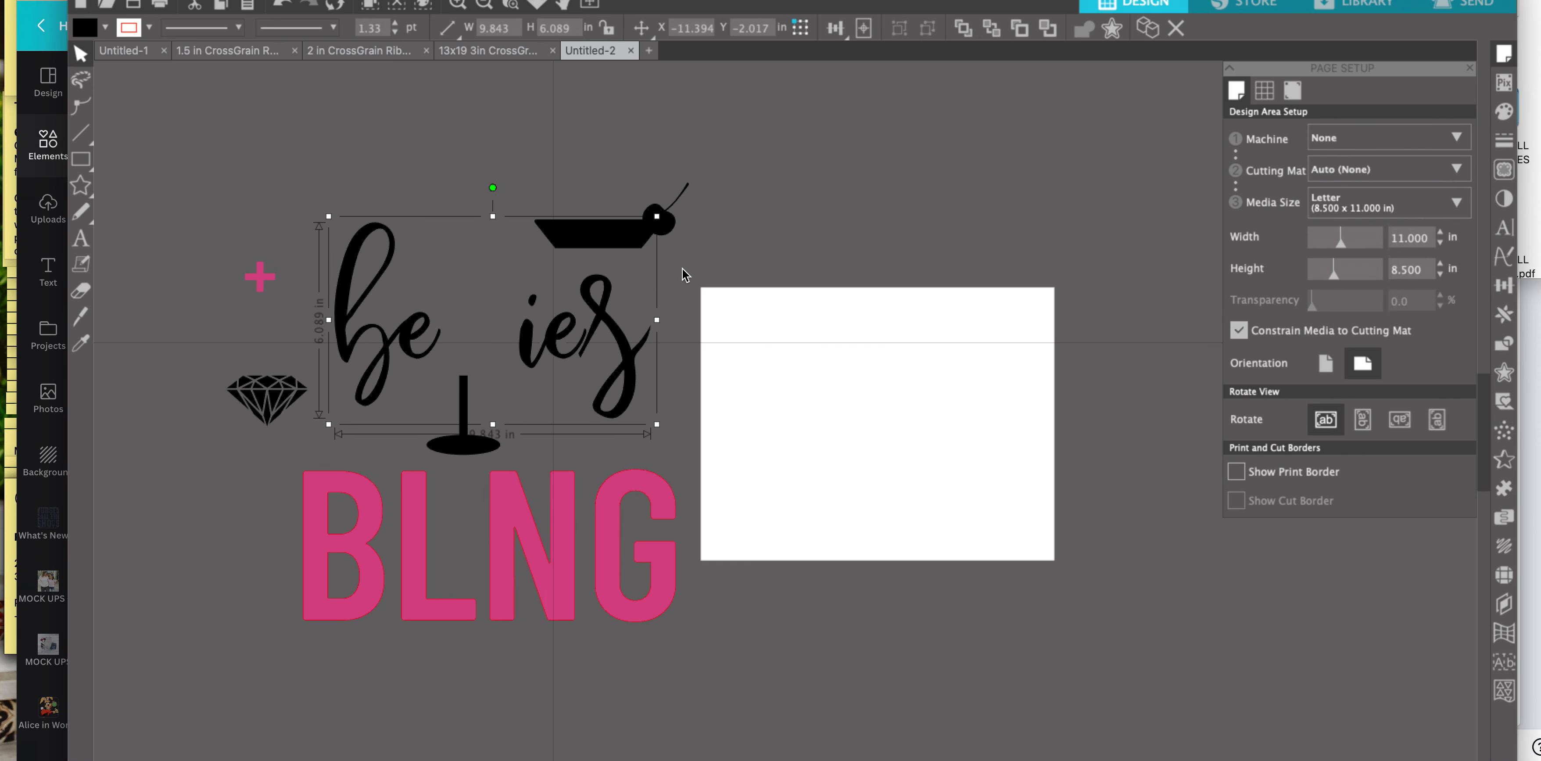
# - Switch to the Downloads folder in Finder and preview Bling N Bevies-01.svg to examine the original arrangement
pyautogui.press('super+Tab')
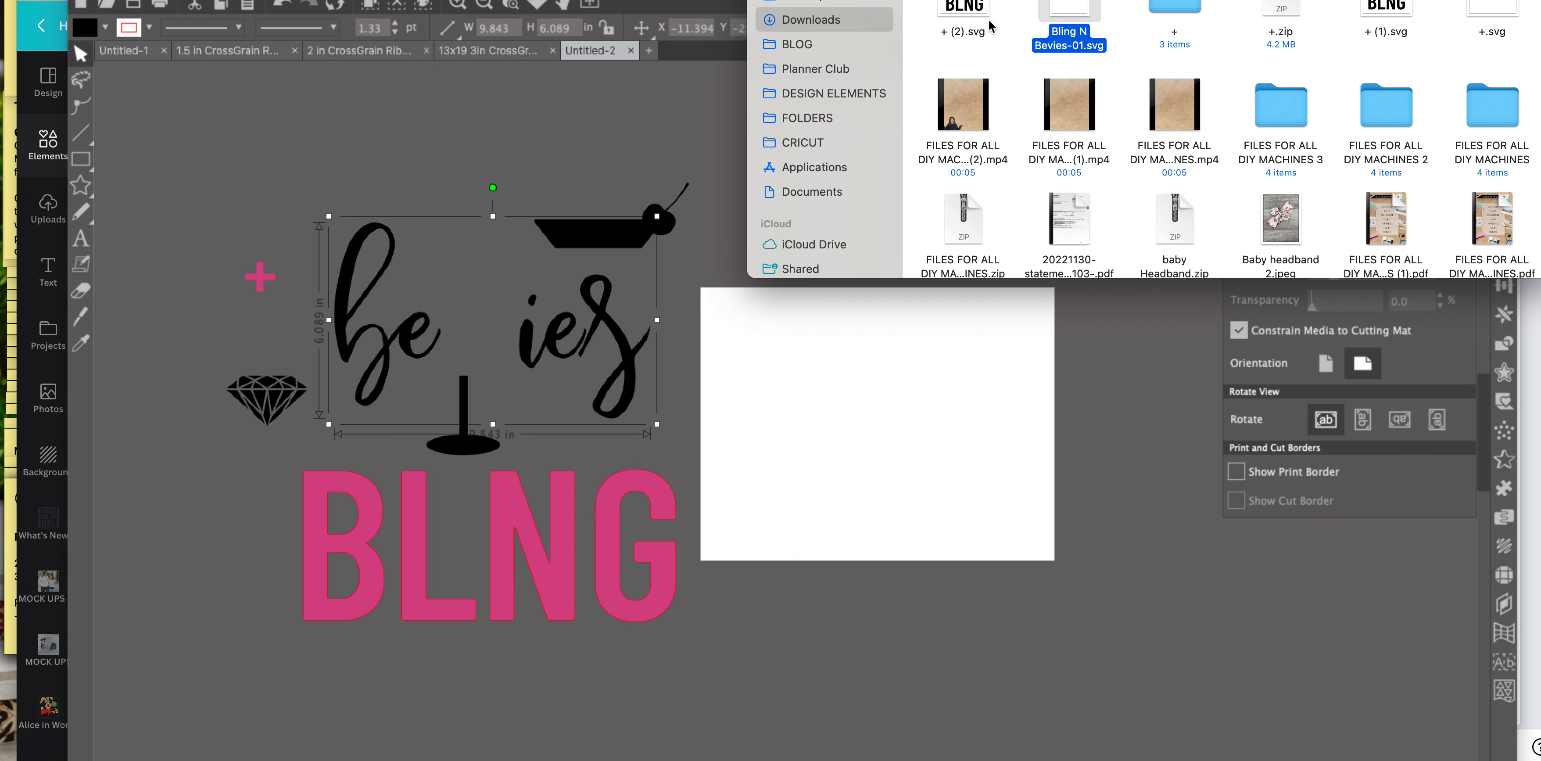
pyautogui.scroll(-1, 967, 99)
pyautogui.scroll(1, 967, 99)
pyautogui.moveTo(1083, 0); pyautogui.dragTo(1196, 6)
pyautogui.press('space')
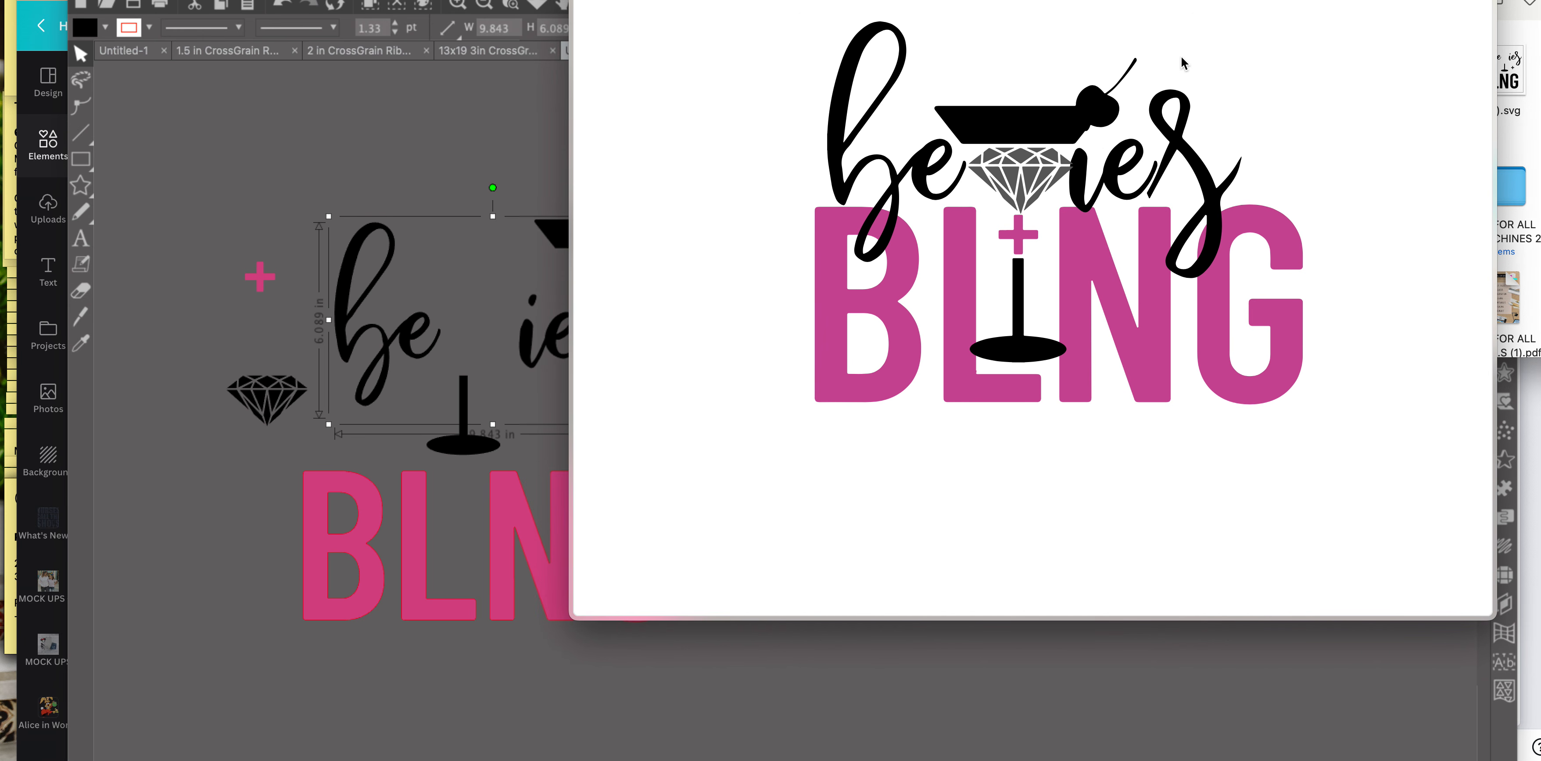
pyautogui.press('space')
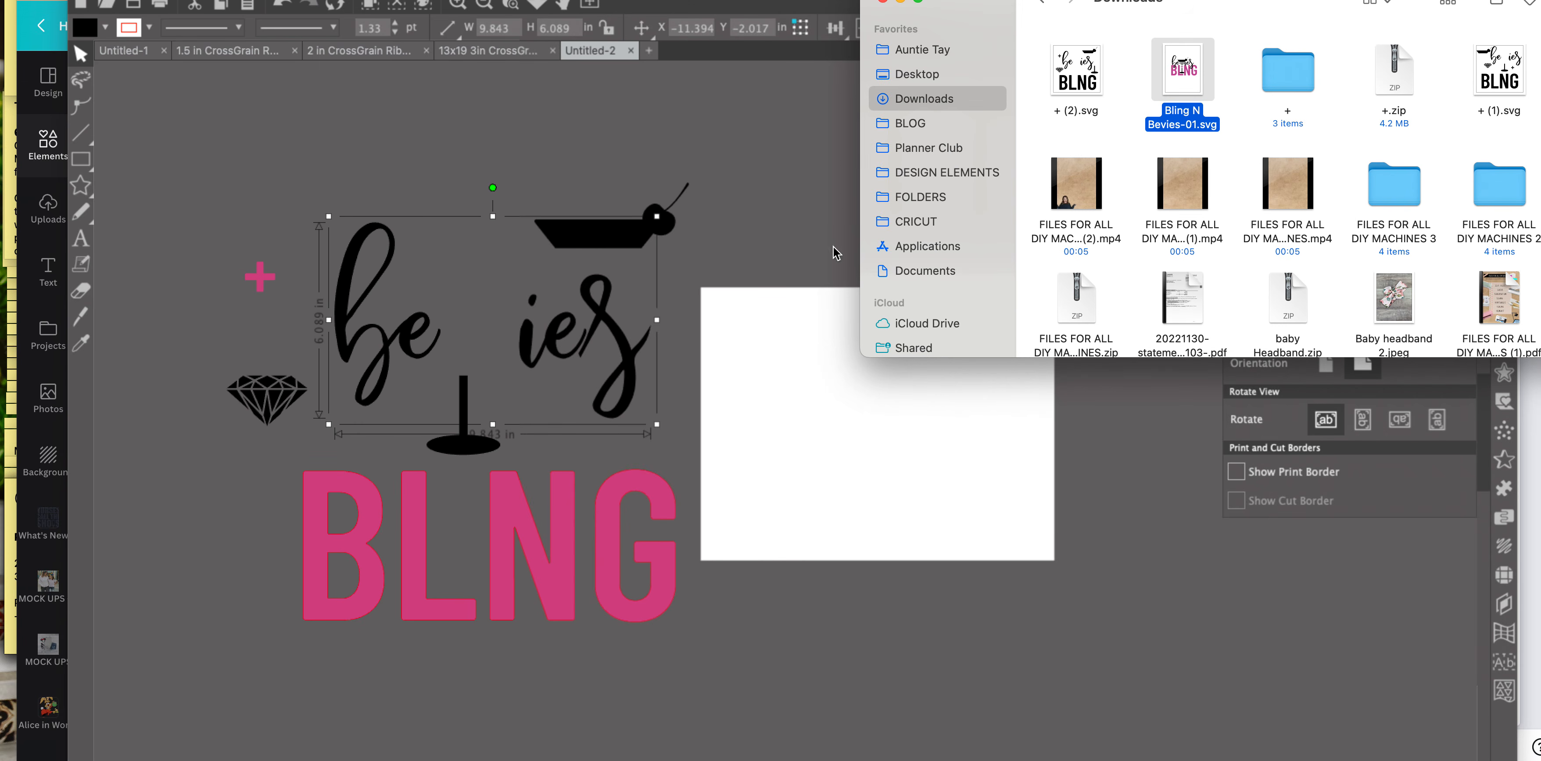
# - In Silhouette Studio, move the glass stem, the be ies script and the pink plus sign onto the BLNG lettering
pyautogui.click(489, 434)
pyautogui.moveTo(467, 454); pyautogui.dragTo(456, 584)
pyautogui.click(453, 339)
pyautogui.moveTo(403, 356); pyautogui.dragTo(381, 445)
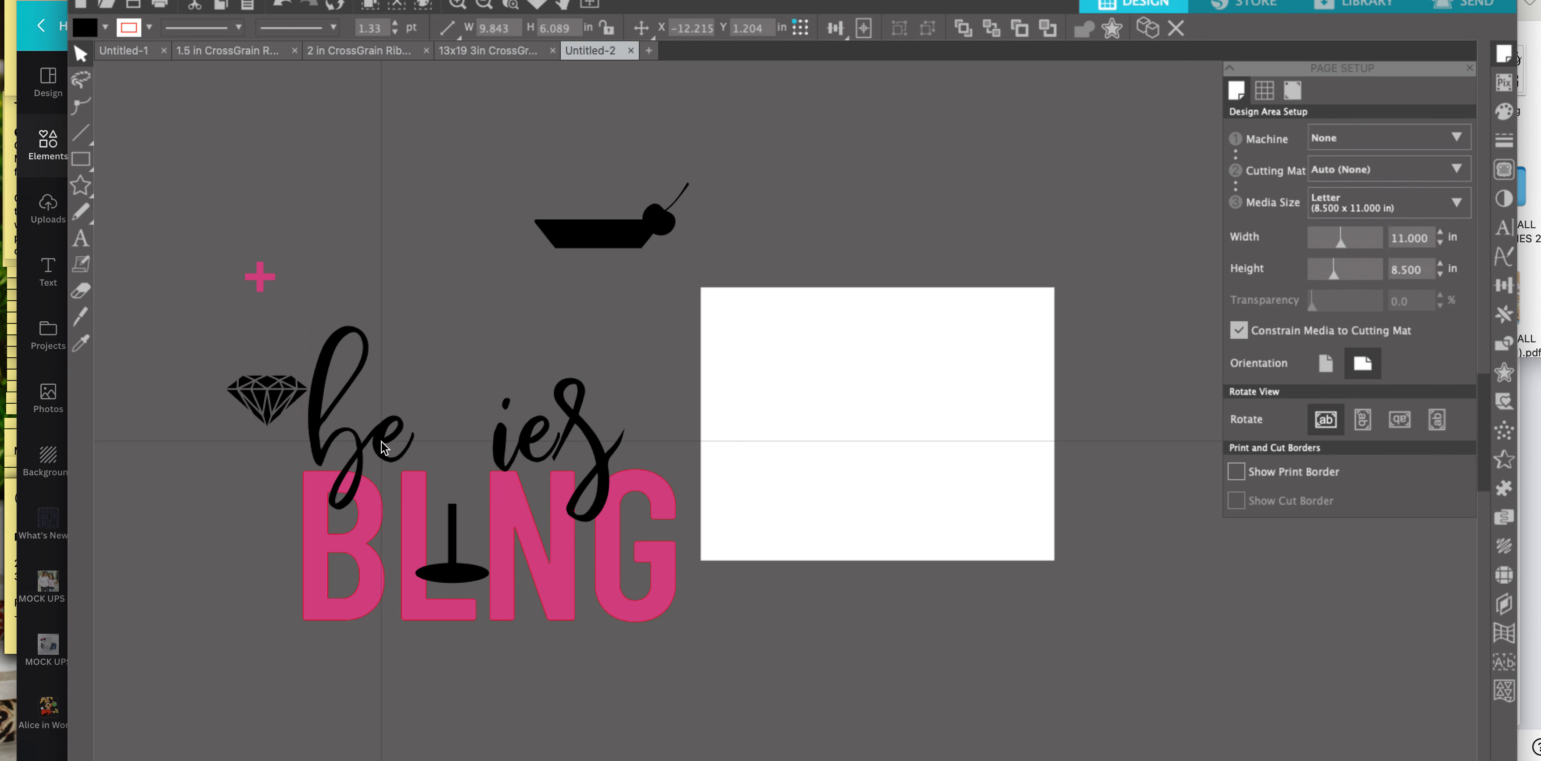
pyautogui.click(281, 269)
pyautogui.moveTo(261, 278); pyautogui.dragTo(461, 459)
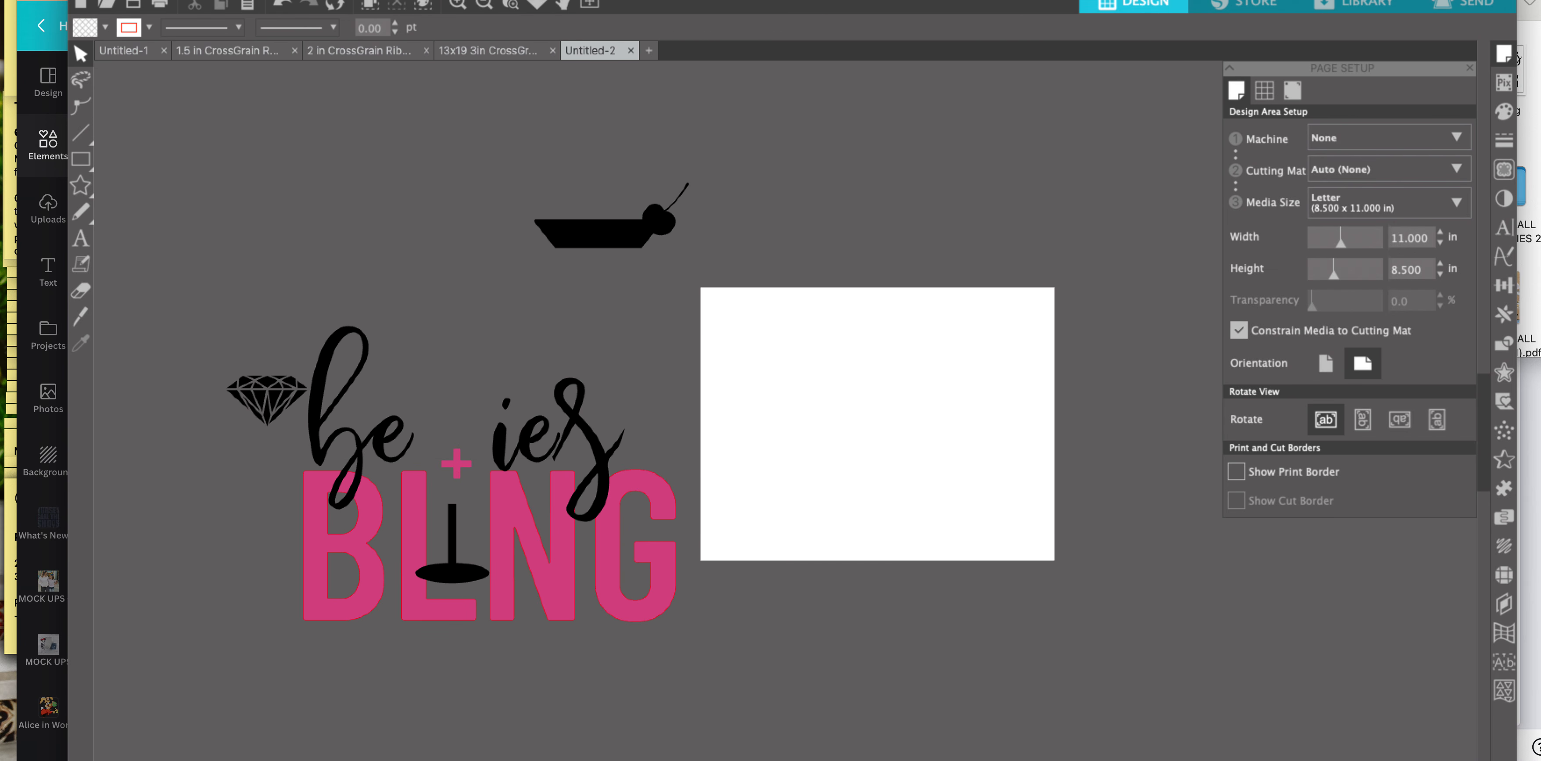
# - Compare with the Bling N Bevies-01.svg preview and lower the plus sign and glass stem between the L and N
pyautogui.moveTo(949, 0); pyautogui.dragTo(945, 90)
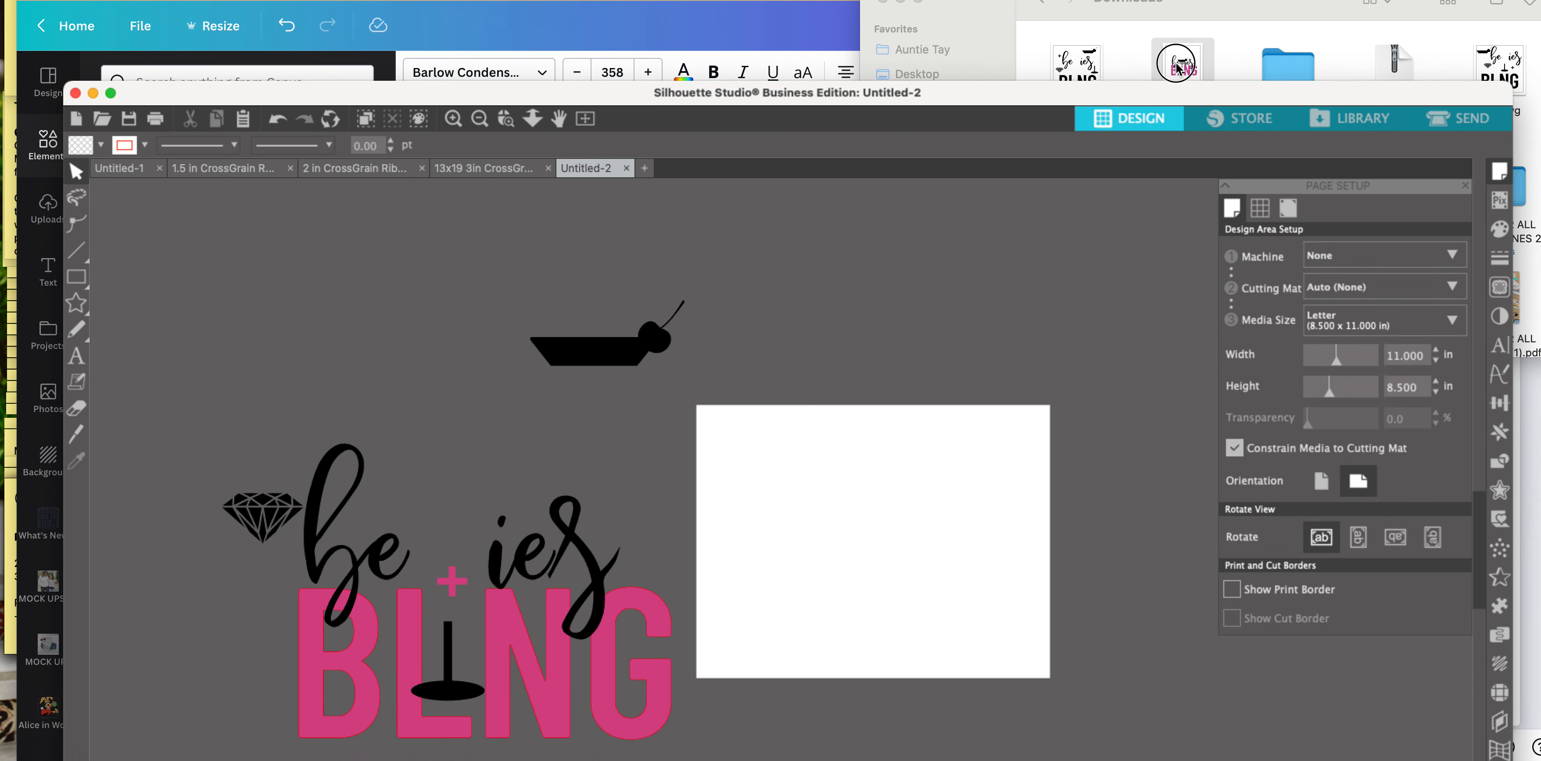
pyautogui.press('space')
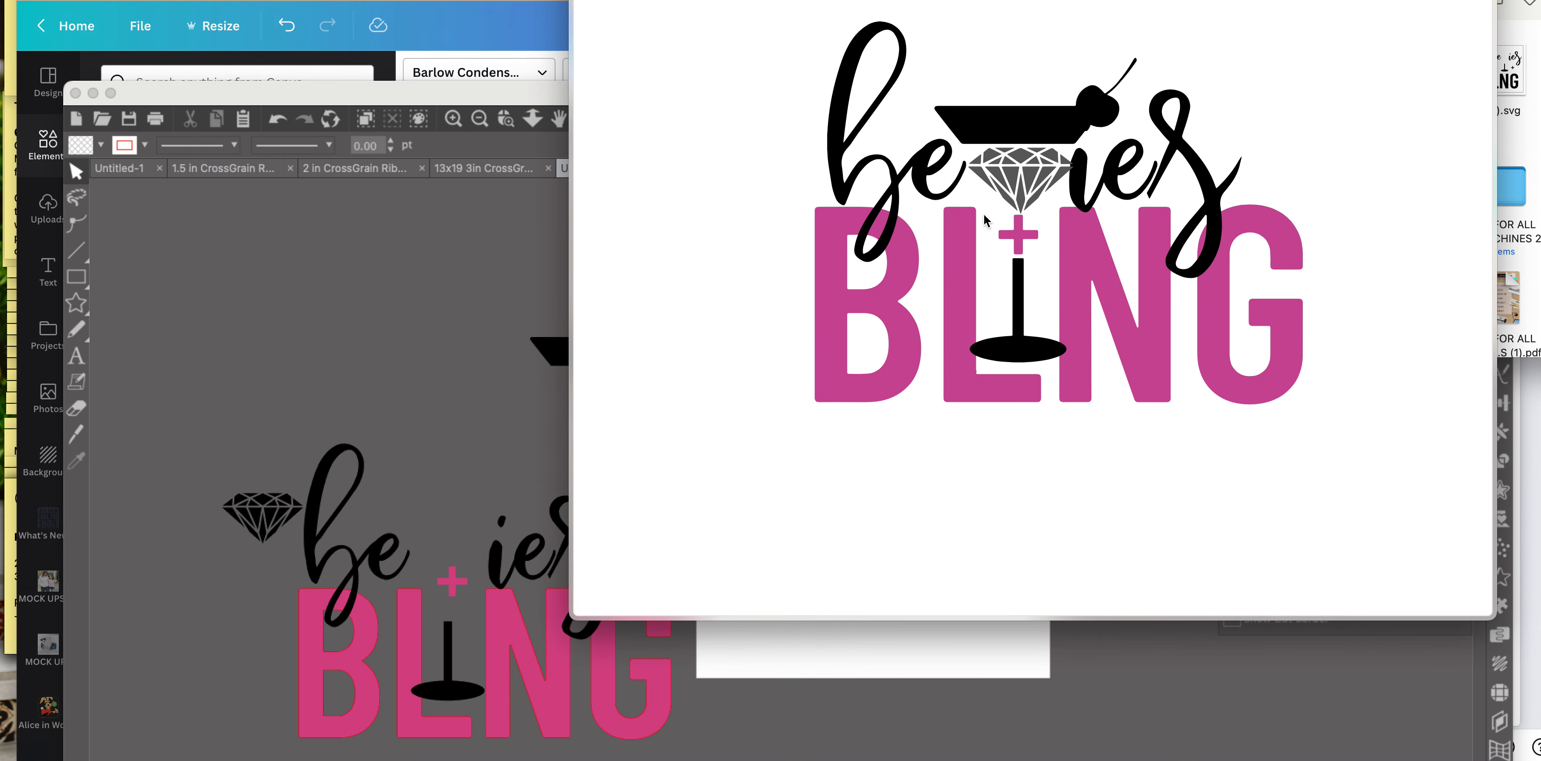
pyautogui.press('space')
pyautogui.moveTo(459, 595); pyautogui.dragTo(458, 654)
pyautogui.click(488, 420)
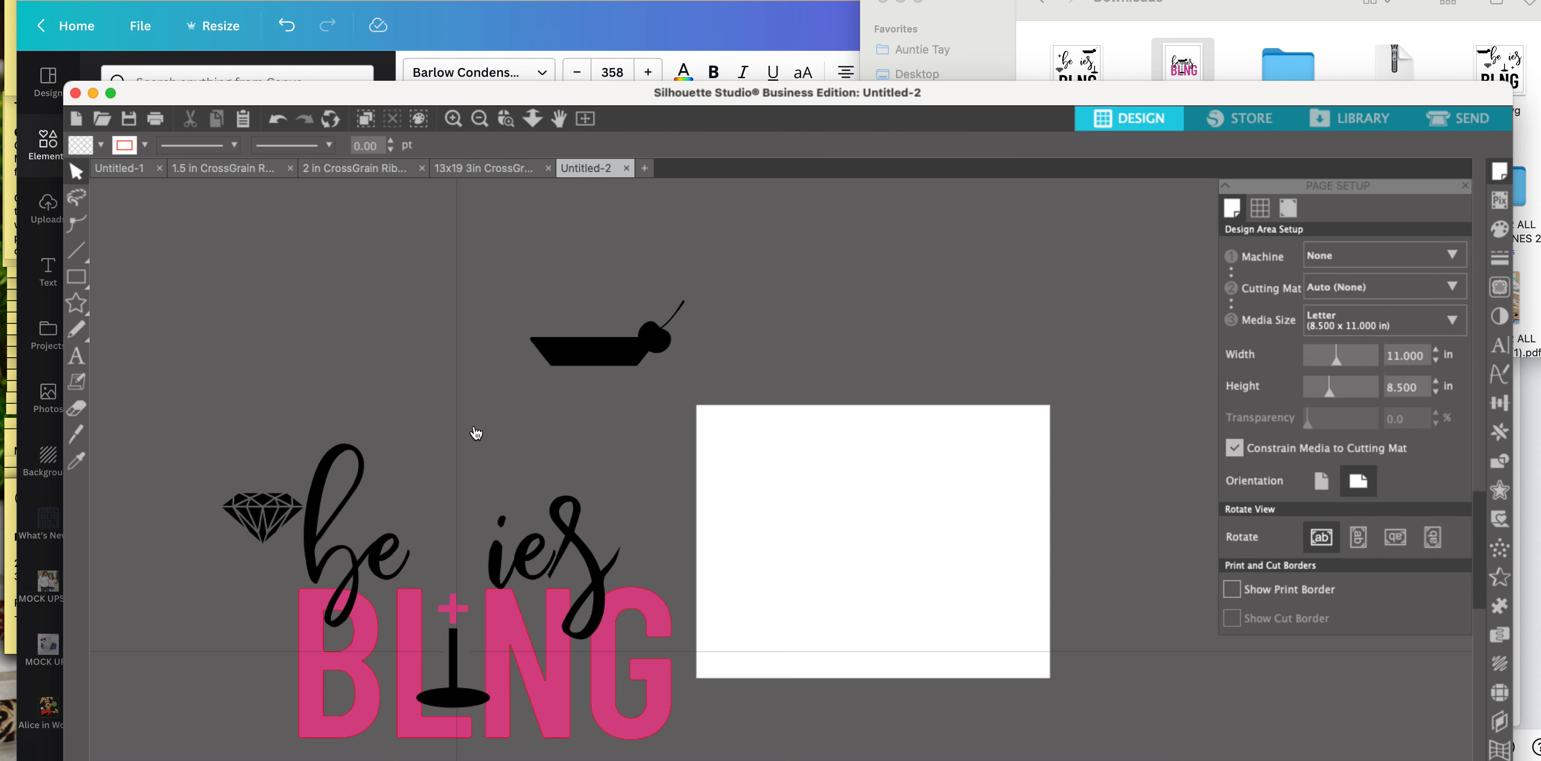
# - Place the diamond between be and ies above the plus sign, and set the glass bowl directly on top of it
pyautogui.moveTo(332, 534); pyautogui.dragTo(453, 575)
pyautogui.click(579, 391)
pyautogui.moveTo(579, 359); pyautogui.dragTo(441, 492)
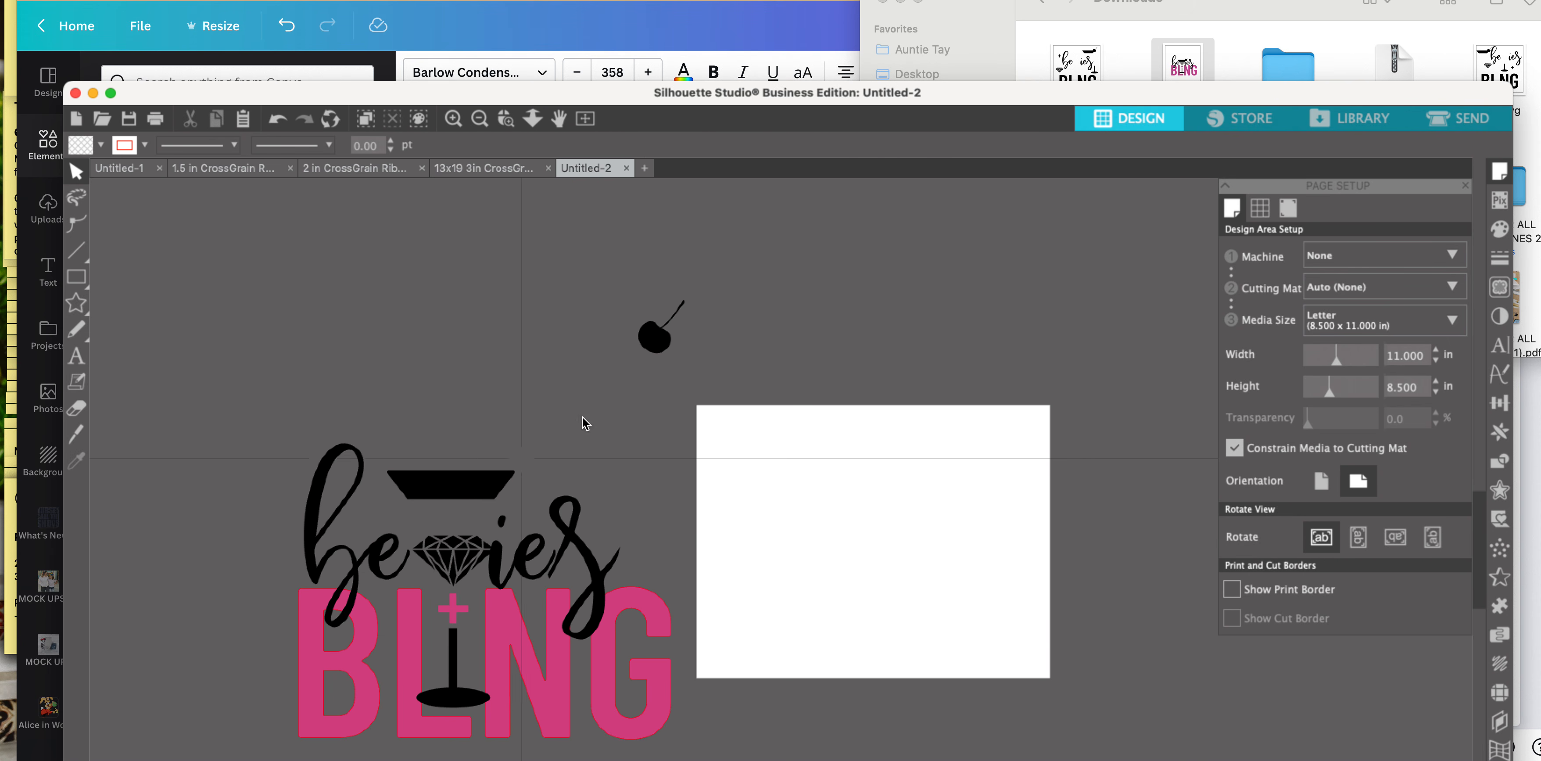
pyautogui.moveTo(457, 486); pyautogui.dragTo(461, 522)
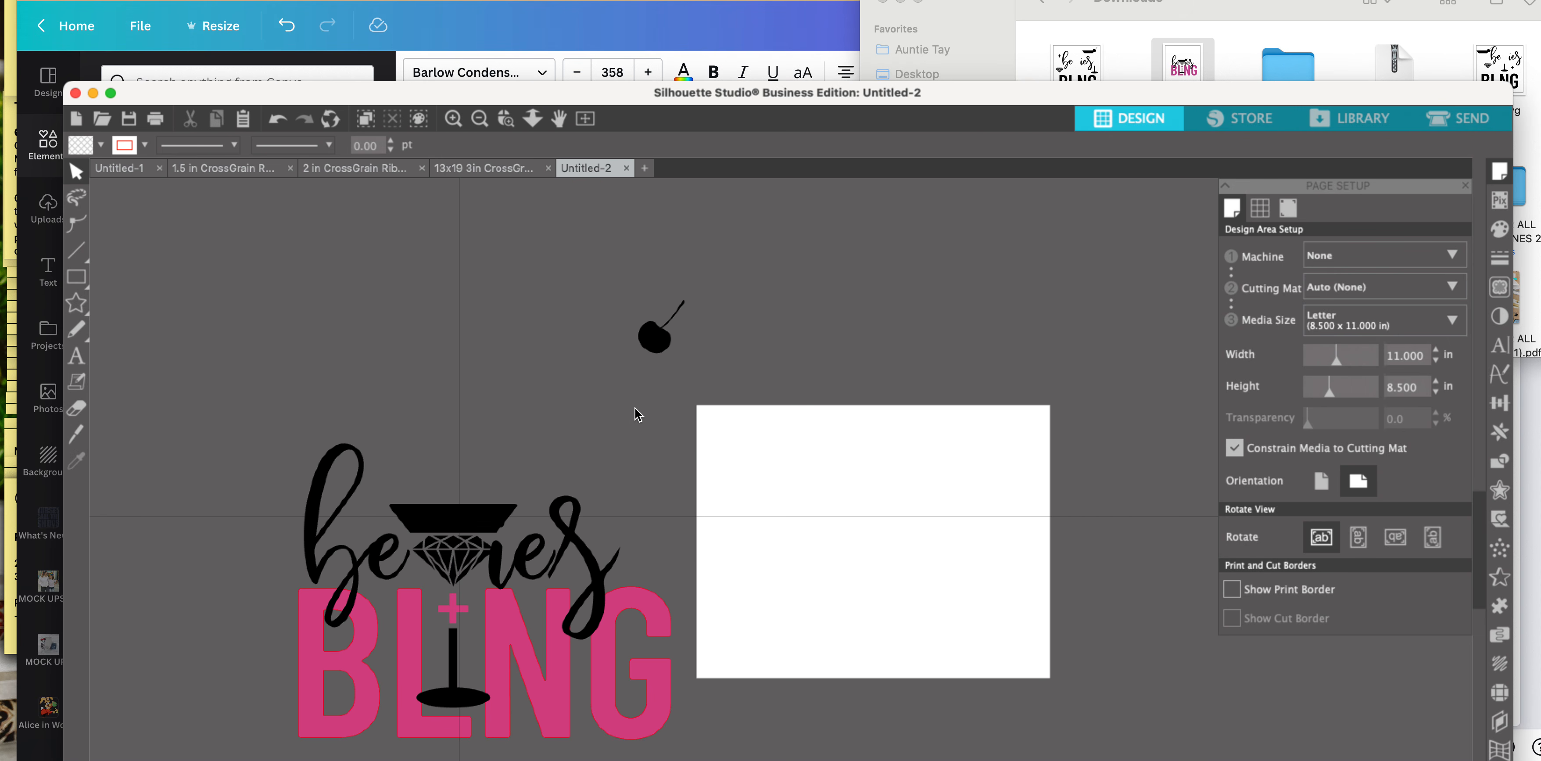
# - Nudge the be ies script slightly to the right so the letters fit around the diamond
pyautogui.click(500, 566)
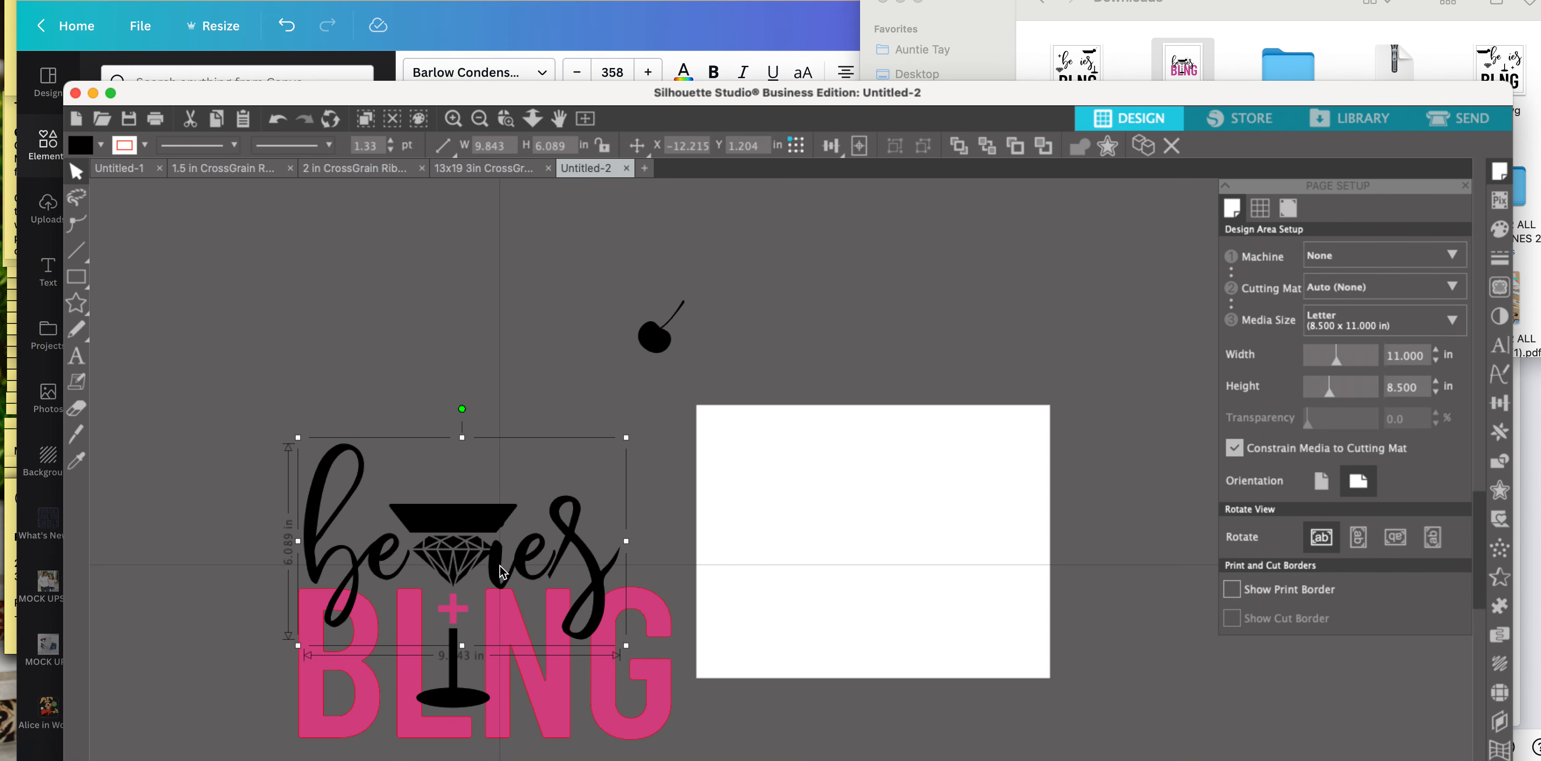
pyautogui.click(519, 562)
pyautogui.moveTo(518, 561); pyautogui.dragTo(522, 561)
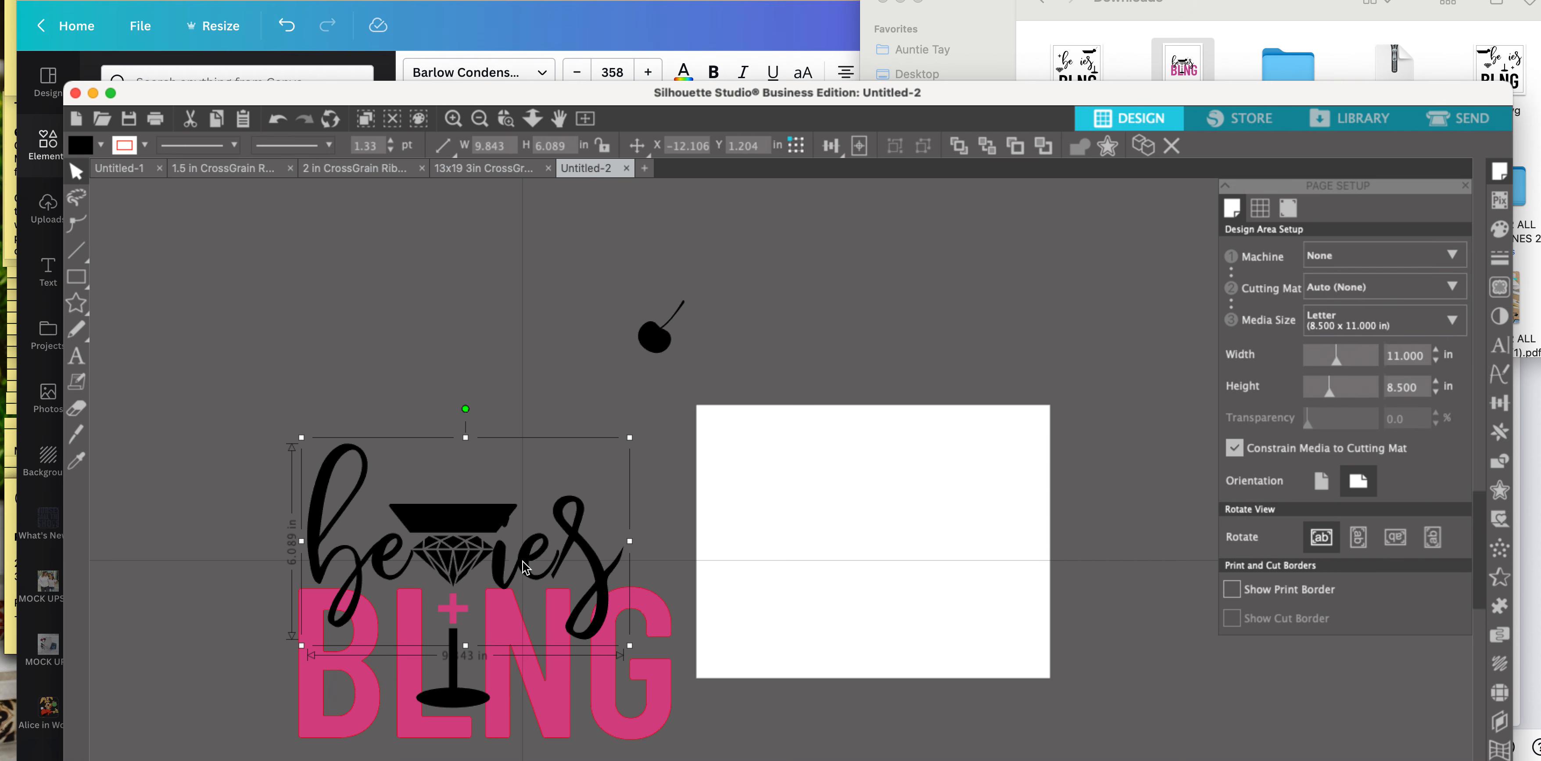
# - Combine the black glass stem, glass bowl and be ies script into one single object
pyautogui.click(457, 697)
pyautogui.click(457, 697)
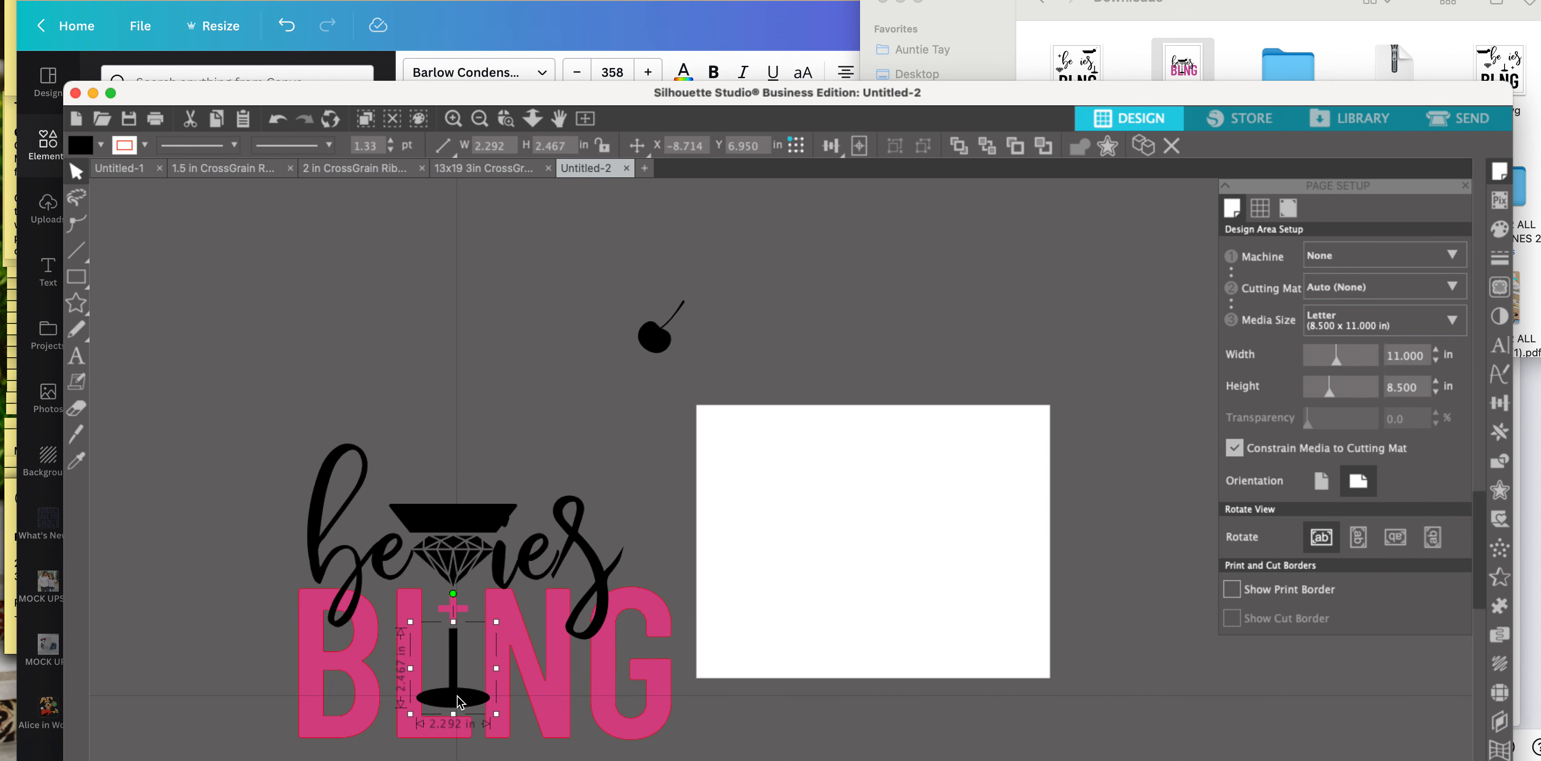
pyautogui.keyDown('shift'); pyautogui.click(467, 519); pyautogui.keyUp('shift')
pyautogui.keyDown('shift'); pyautogui.click(571, 531); pyautogui.keyUp('shift')
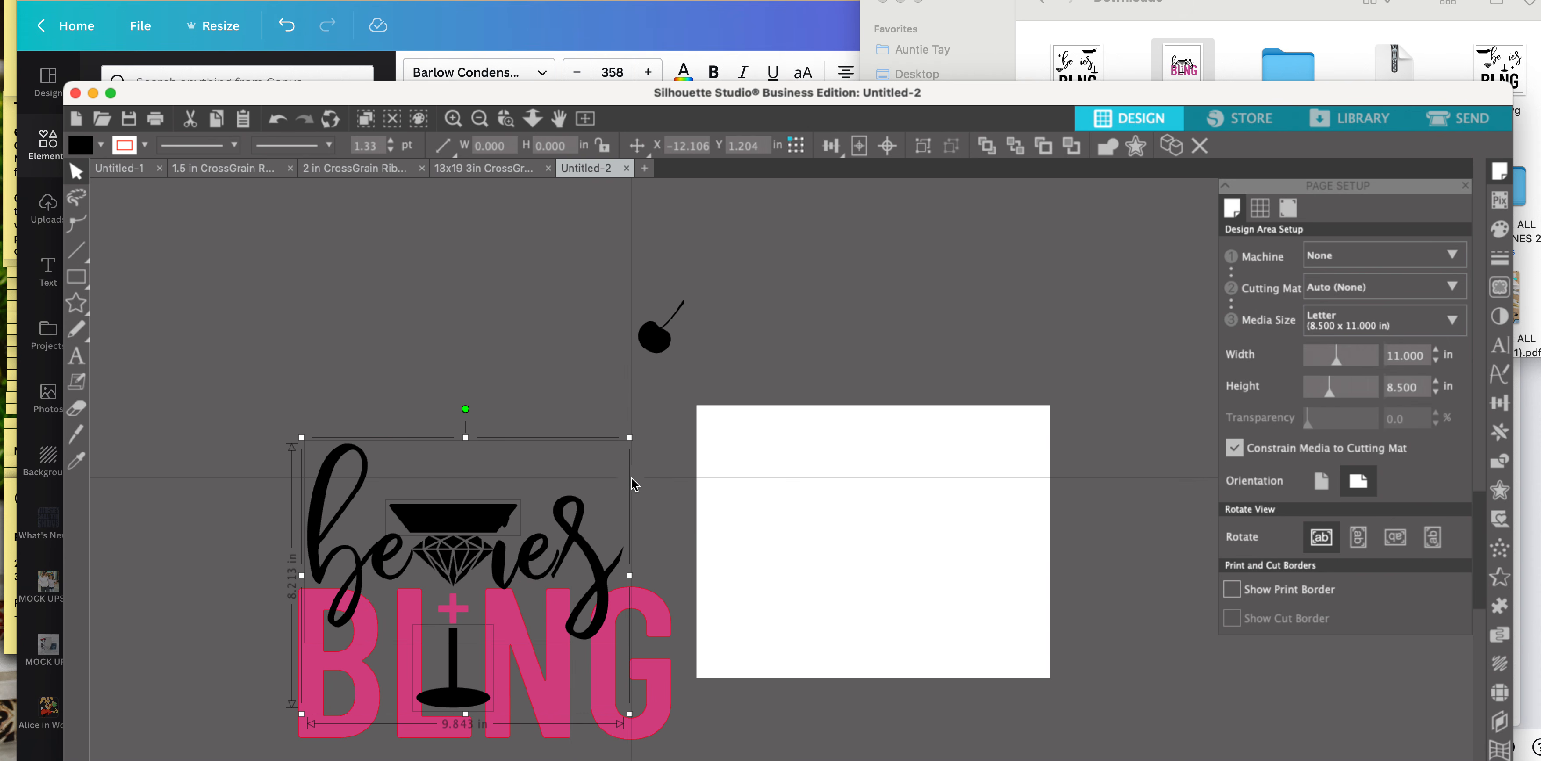
pyautogui.press('super+g')
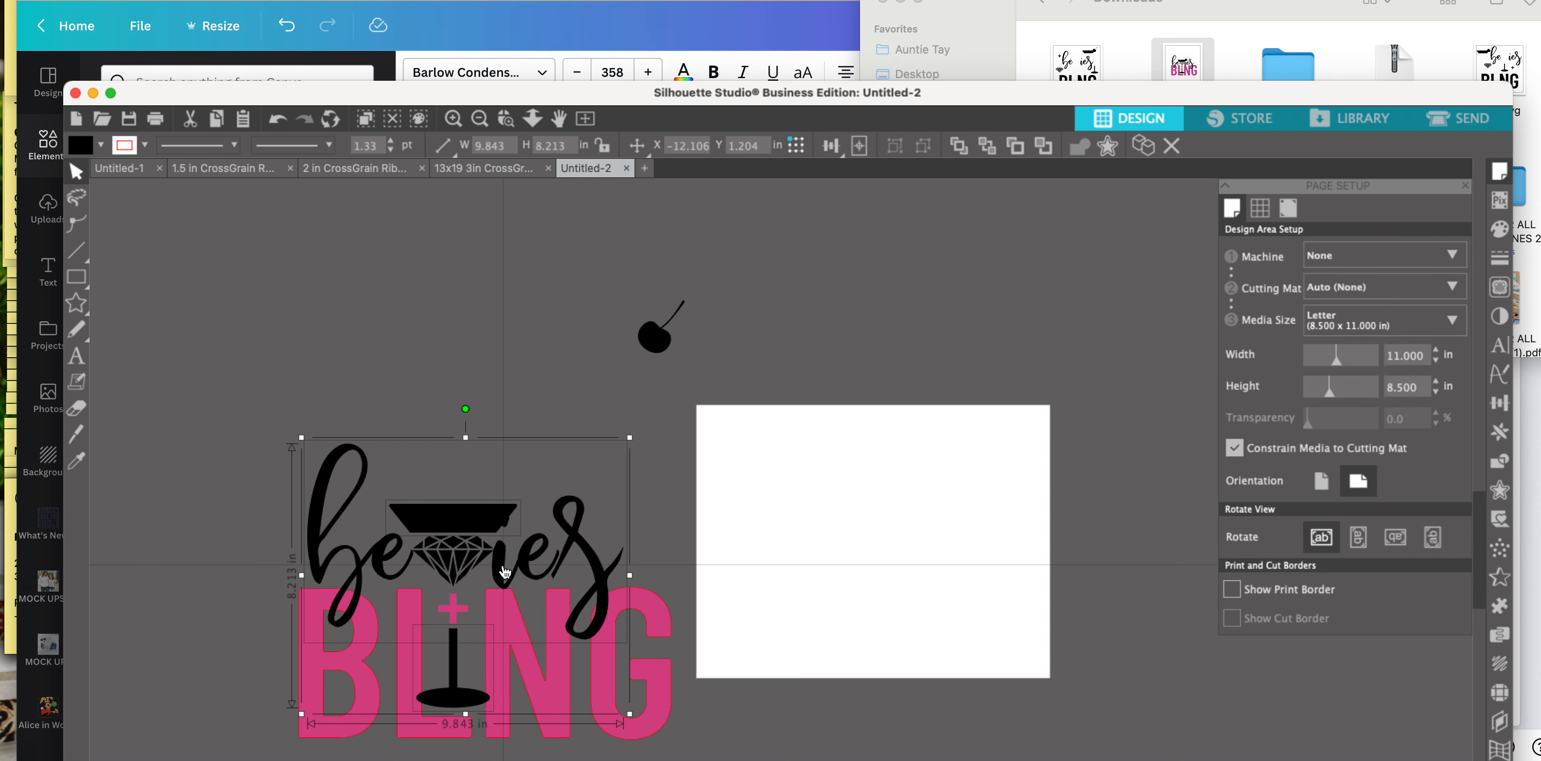
pyautogui.press('super+z')
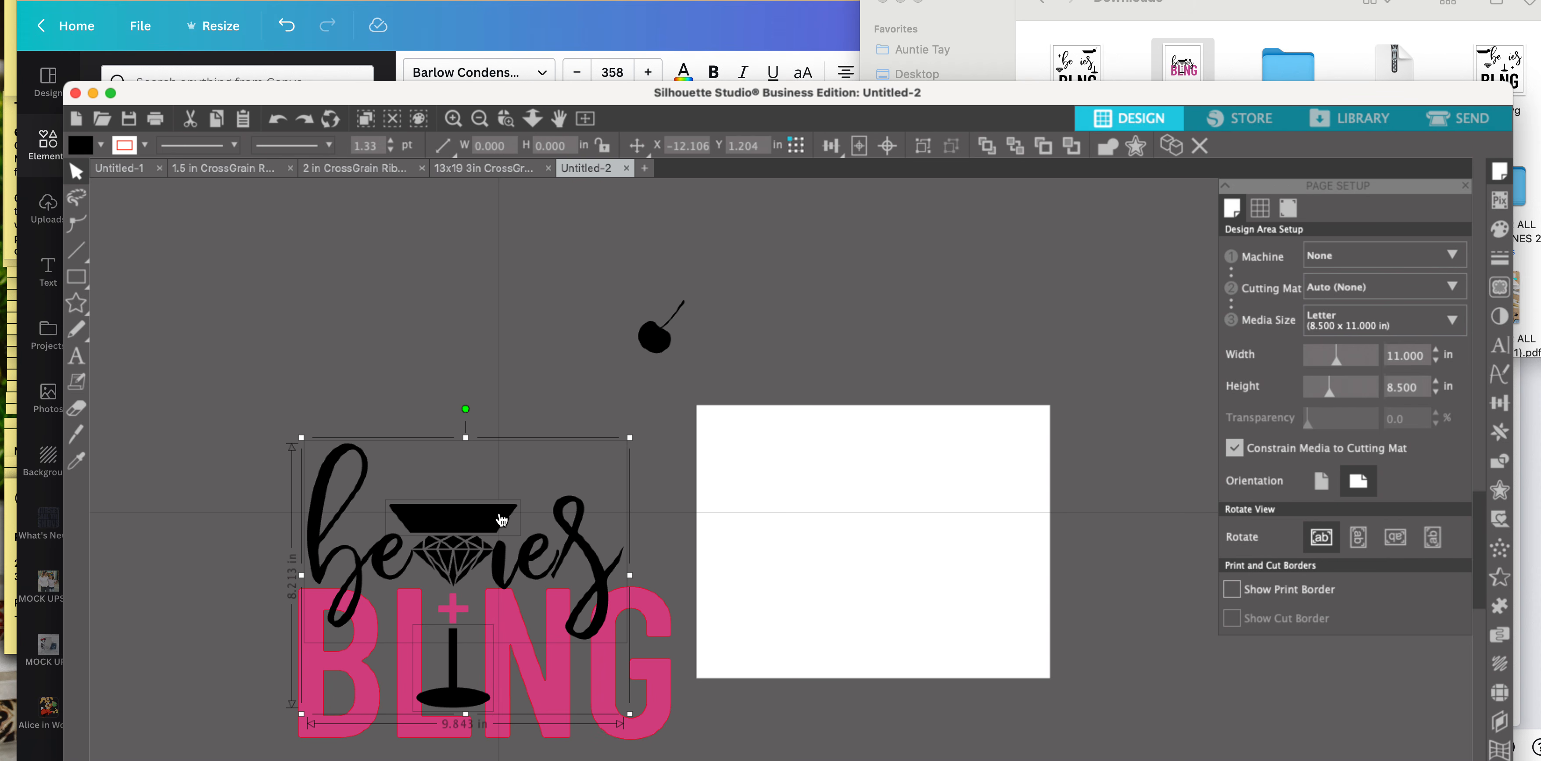
pyautogui.press('super+g')
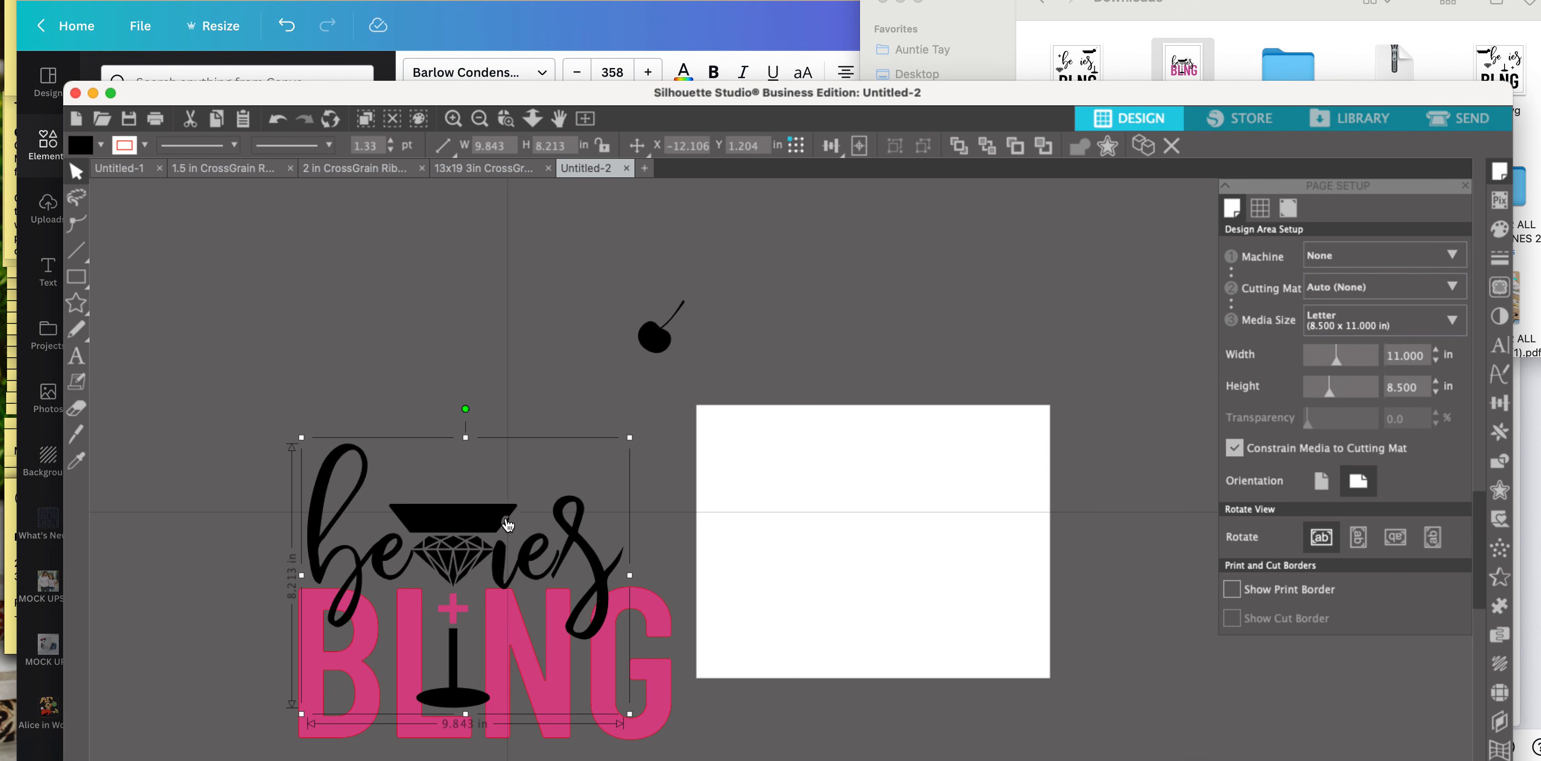
# - Nudge the diamond slightly up under the glass bowl and fill it with light beige
pyautogui.moveTo(456, 566)
pyautogui.mouseDown()
pyautogui.moveTo(452, 392)
pyautogui.moveTo(455, 564)
pyautogui.mouseUp()
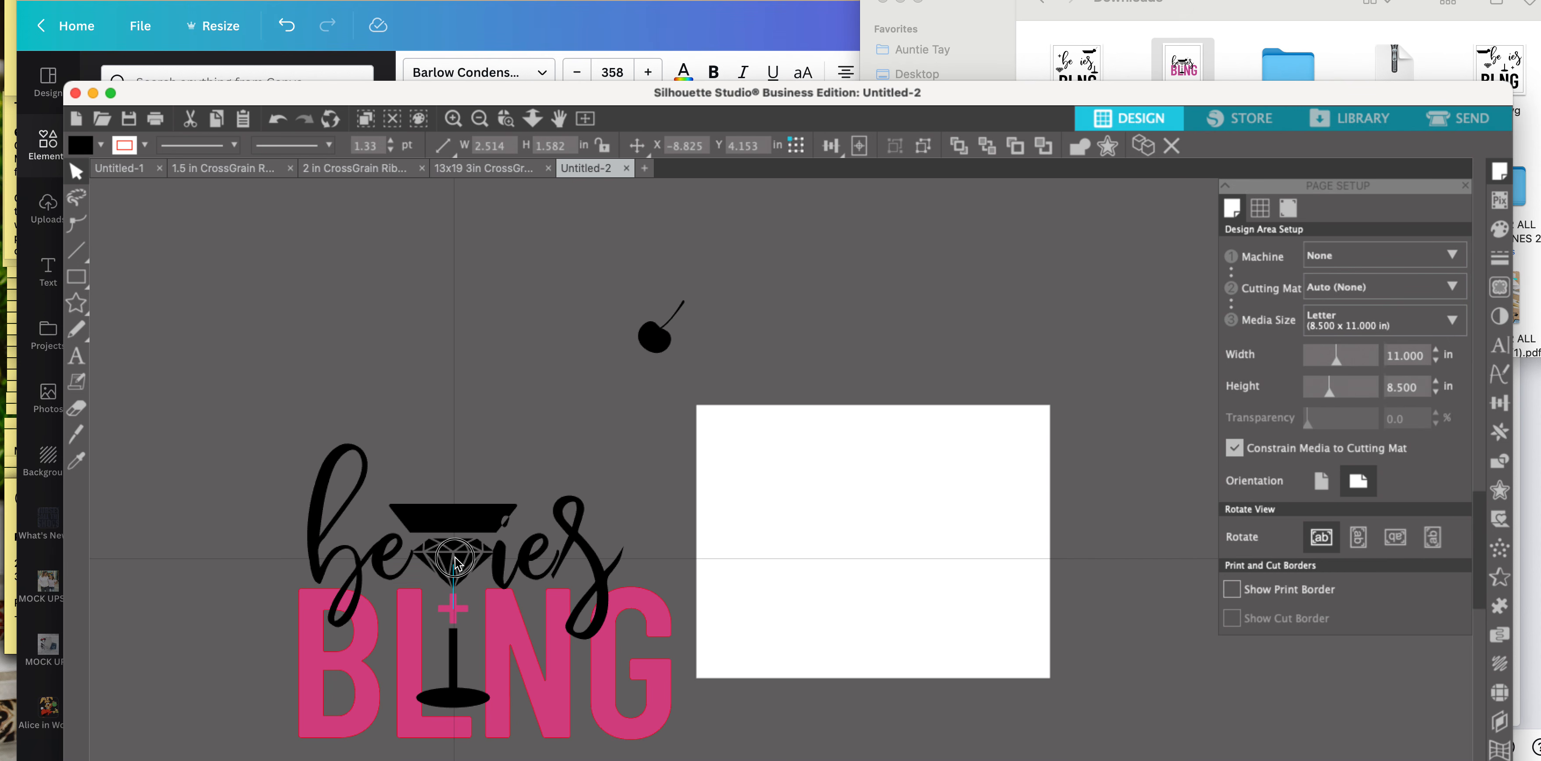
pyautogui.click(172, 454)
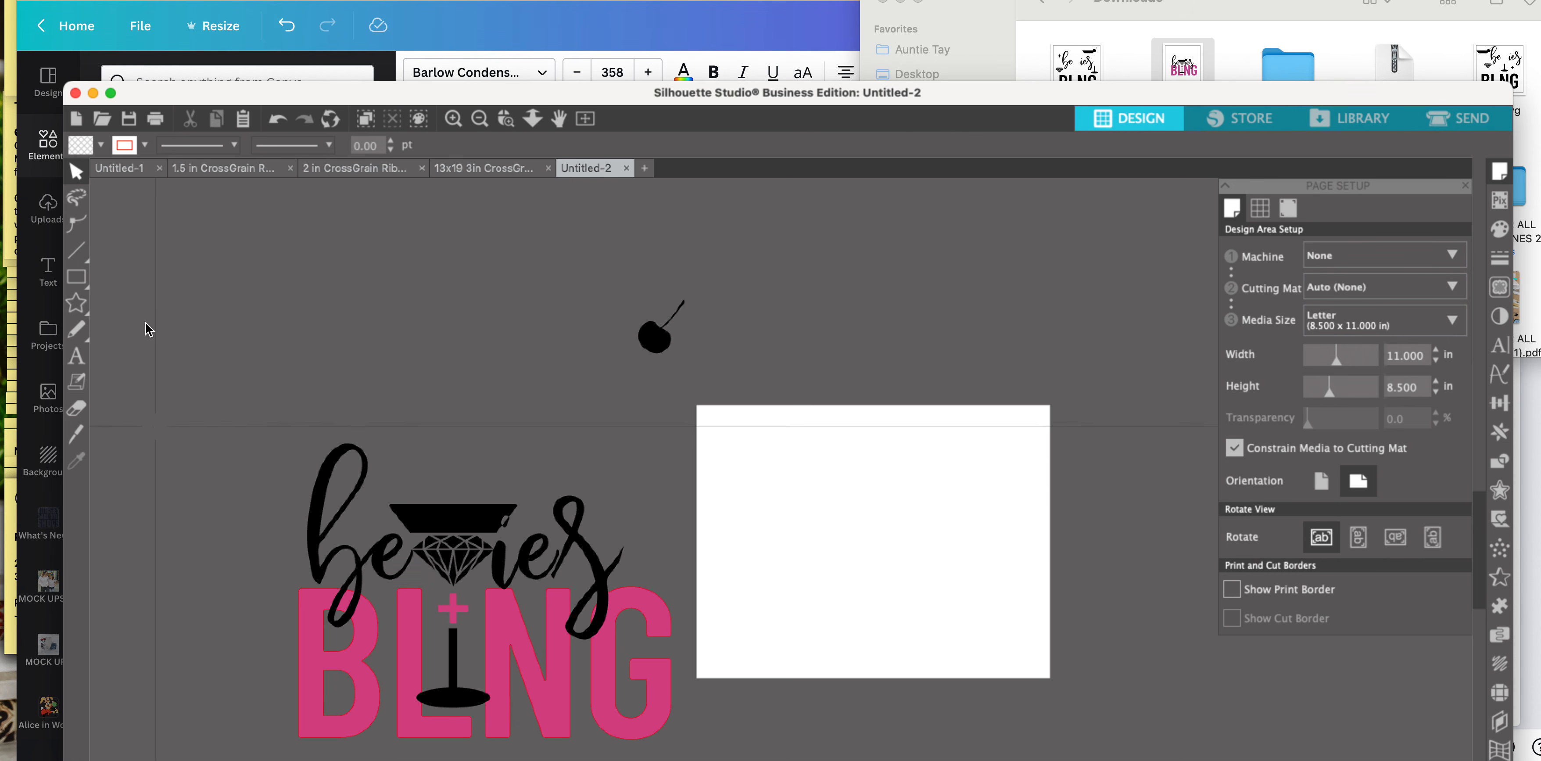
pyautogui.click(429, 553)
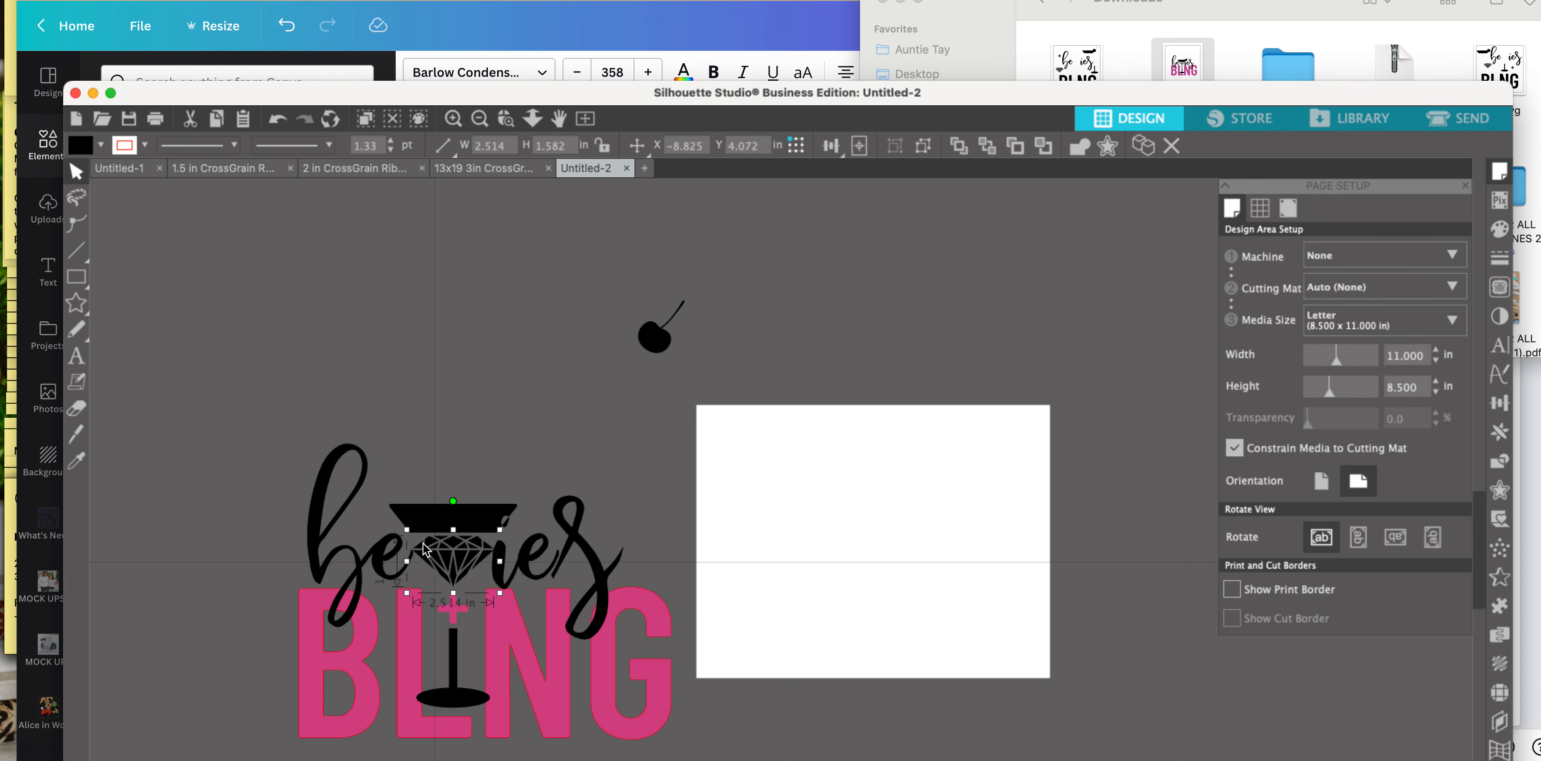
pyautogui.click(101, 147)
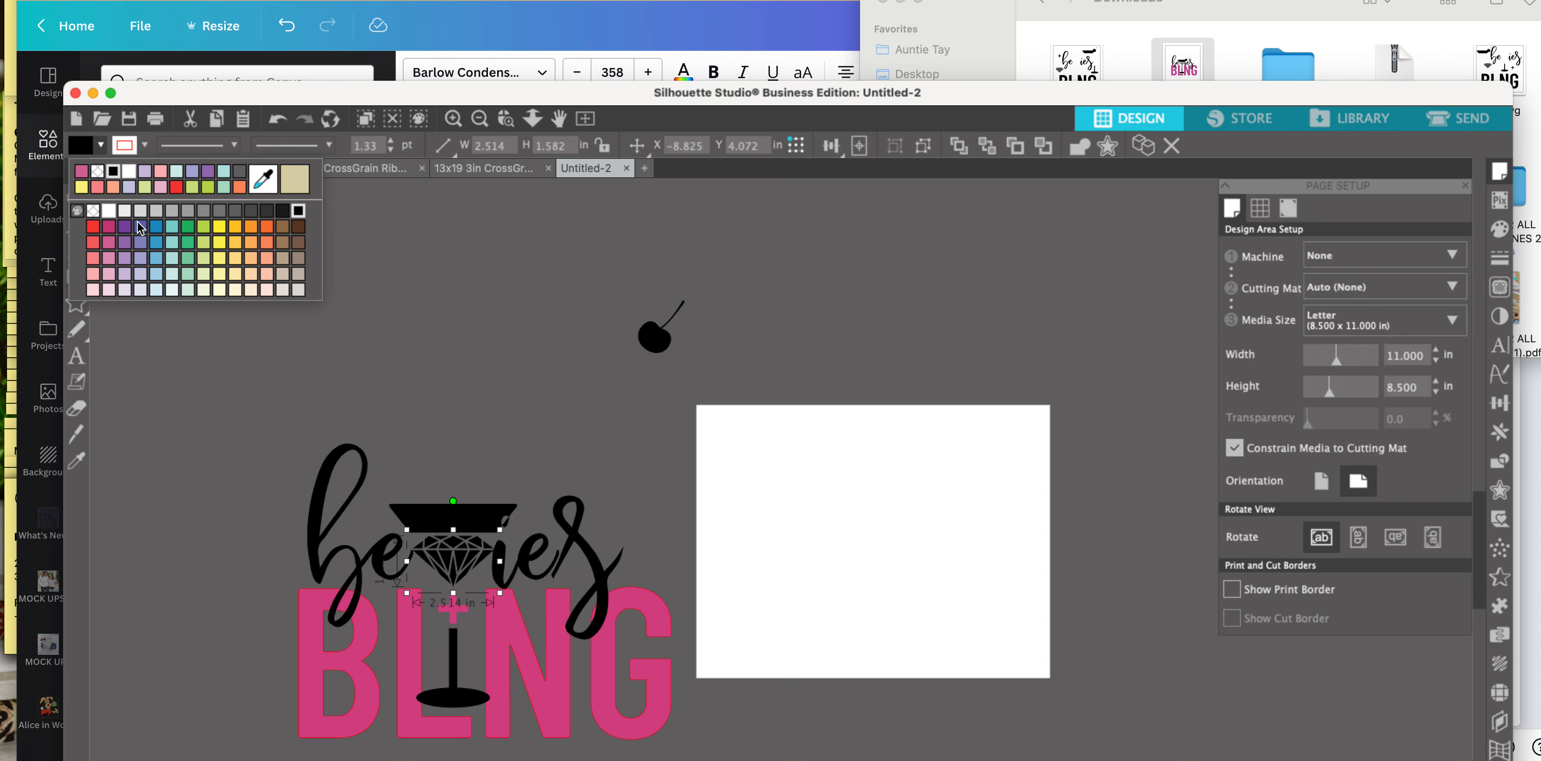
pyautogui.click(285, 279)
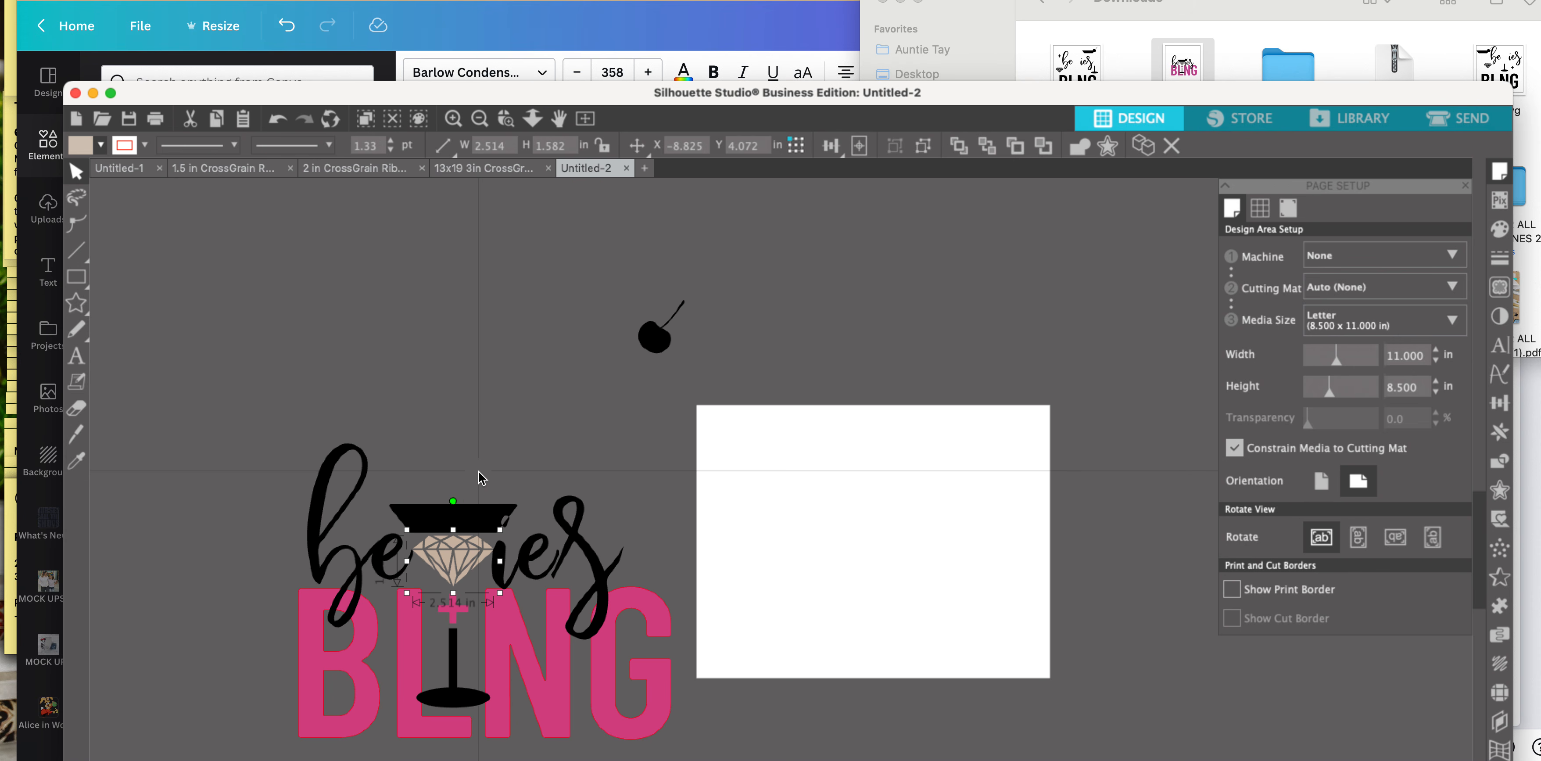
pyautogui.click(541, 444)
# - Weld the cherry and its stem into one shape and place it on the right end of the glass bowl
pyautogui.moveTo(661, 353)
pyautogui.mouseDown()
pyautogui.moveTo(549, 435)
pyautogui.moveTo(517, 498)
pyautogui.moveTo(663, 352)
pyautogui.mouseUp()
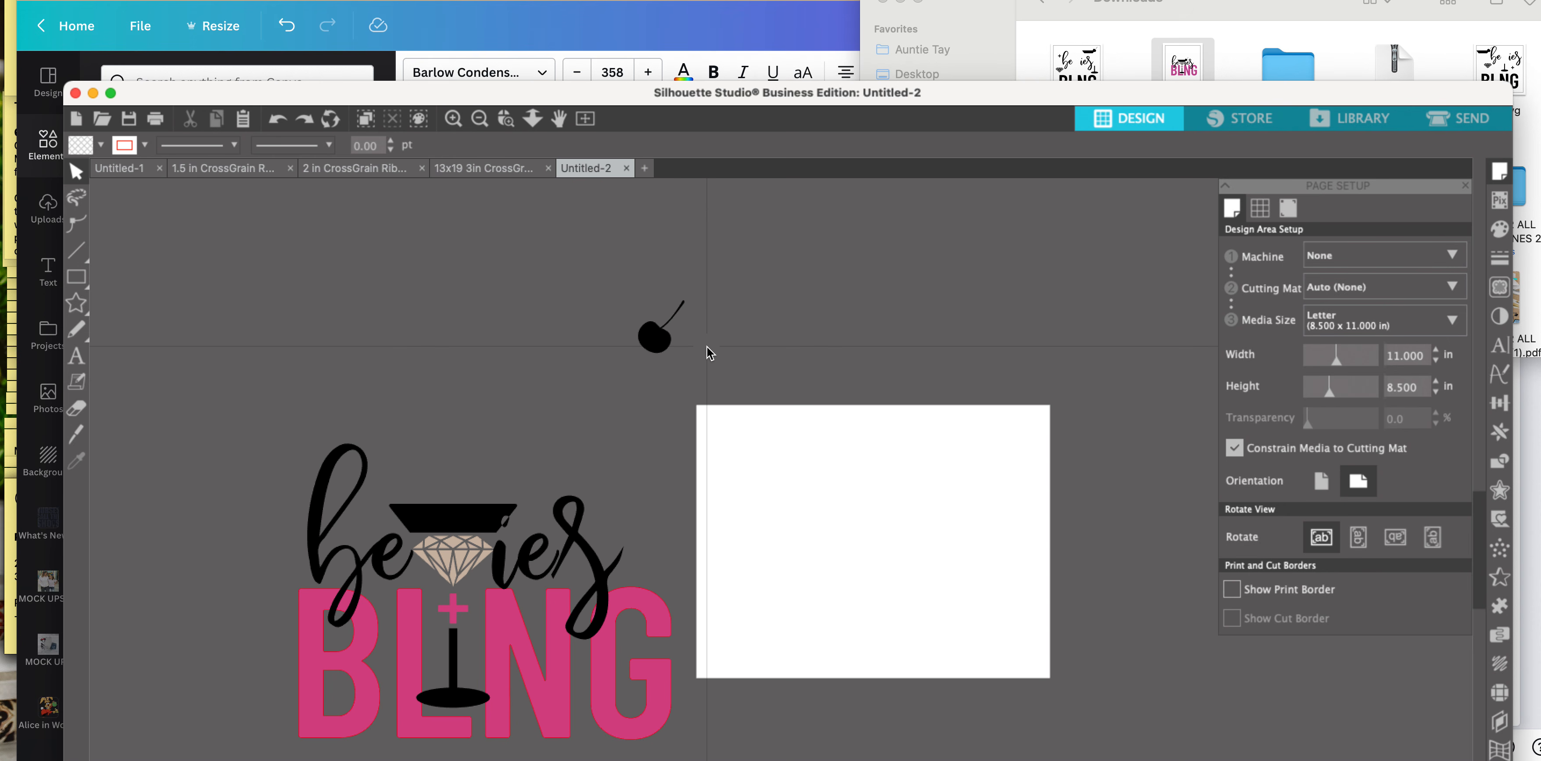
pyautogui.click(656, 334)
pyautogui.click(783, 354)
pyautogui.click(654, 336)
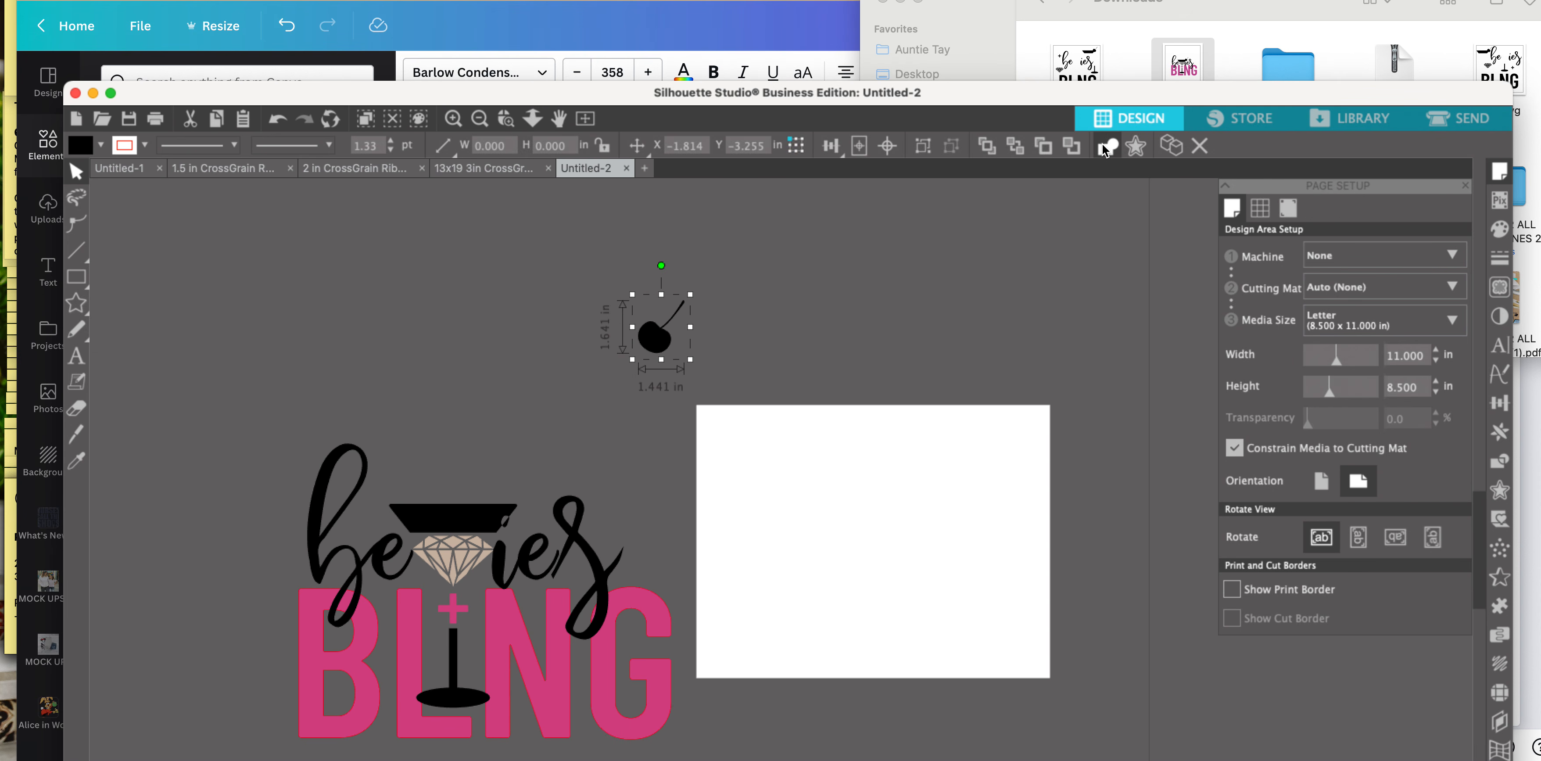
pyautogui.moveTo(650, 352); pyautogui.dragTo(511, 505)
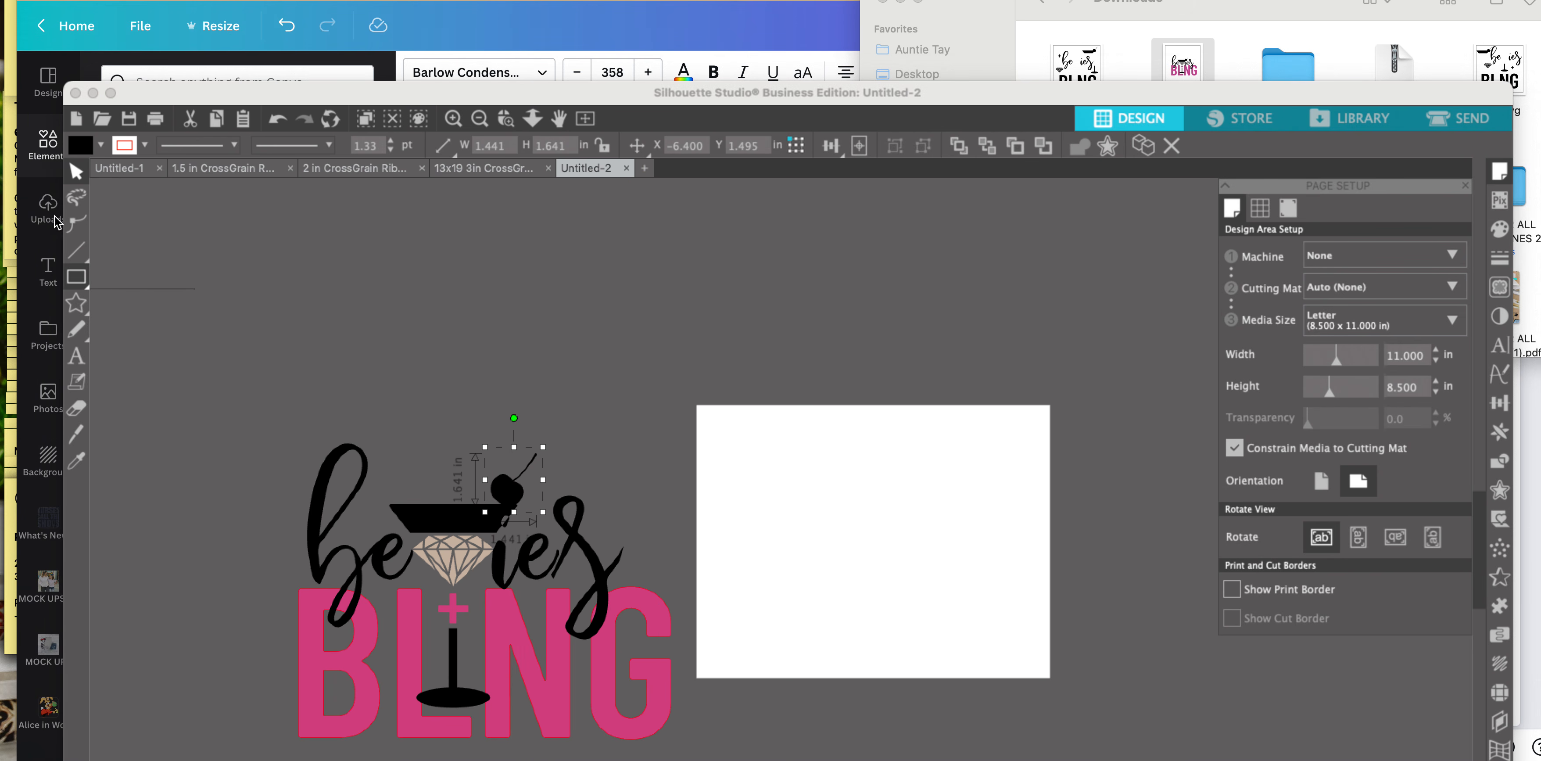
# - Fill the cherry with the same pink as the BLNG letters
pyautogui.click(102, 147)
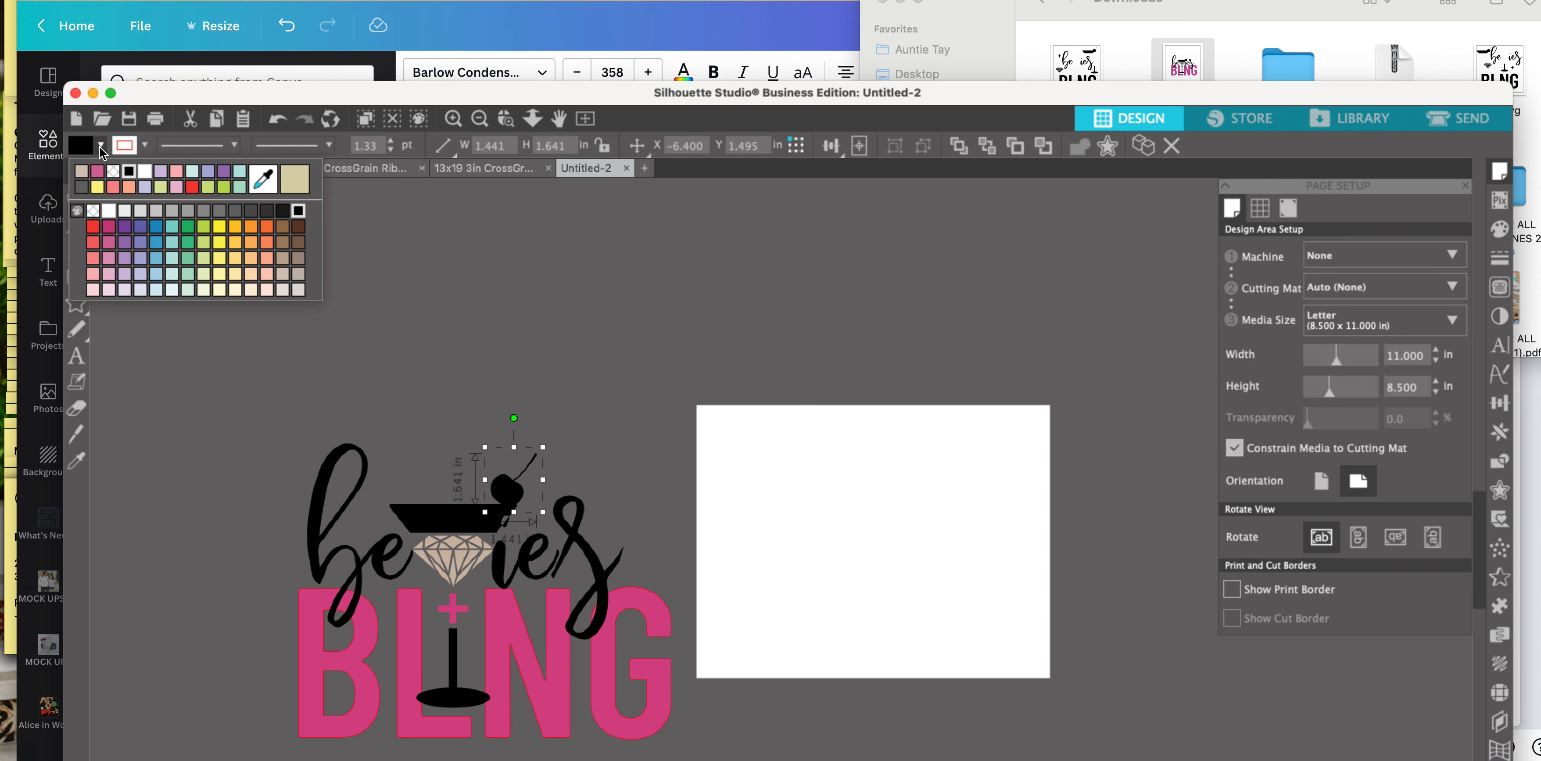
pyautogui.click(99, 177)
pyautogui.click(602, 437)
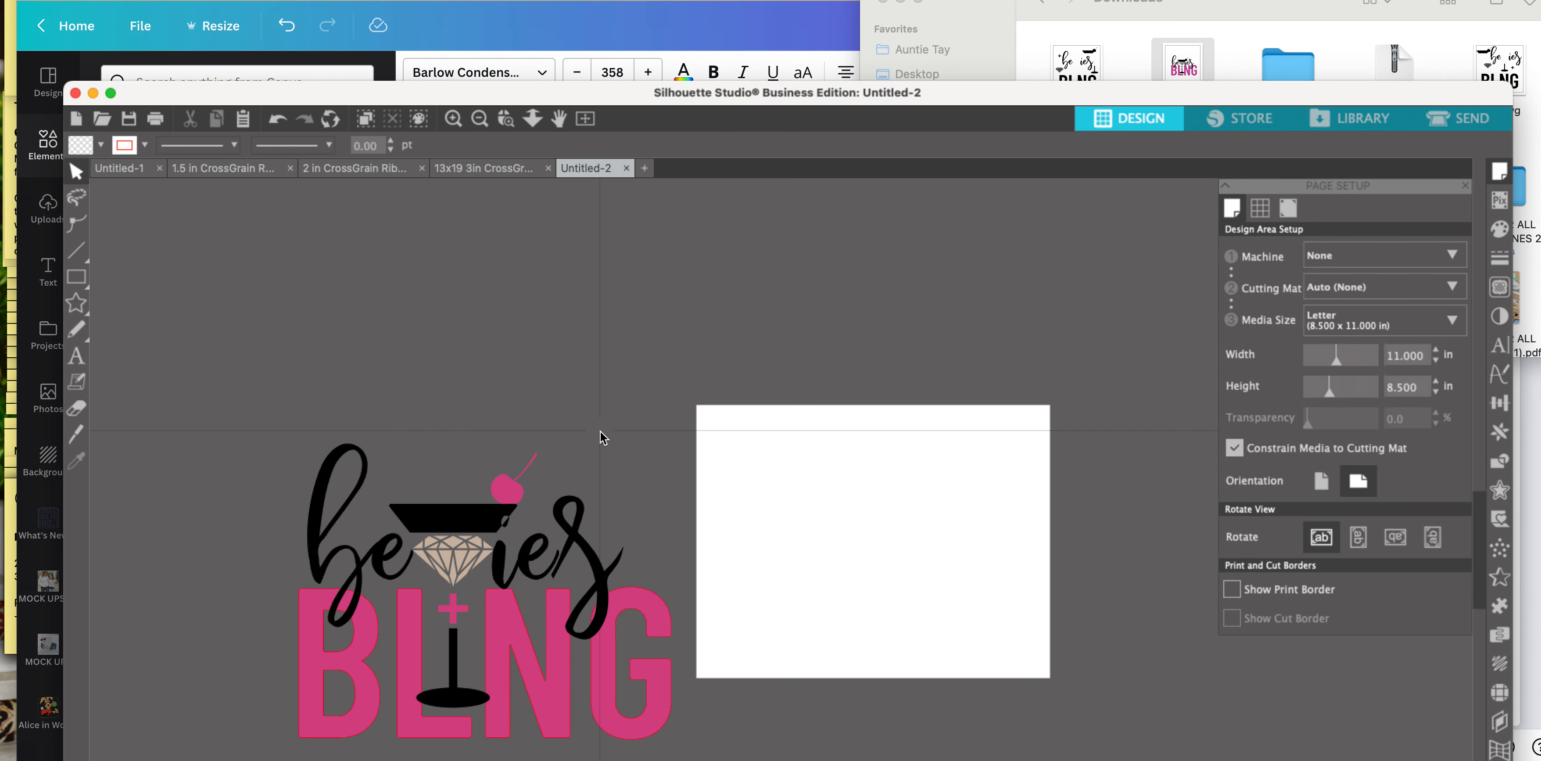
# - Reposition the pink cherry so it rests on the glass rim, slightly inward from the right end
pyautogui.click(492, 484)
pyautogui.moveTo(491, 482); pyautogui.dragTo(533, 468)
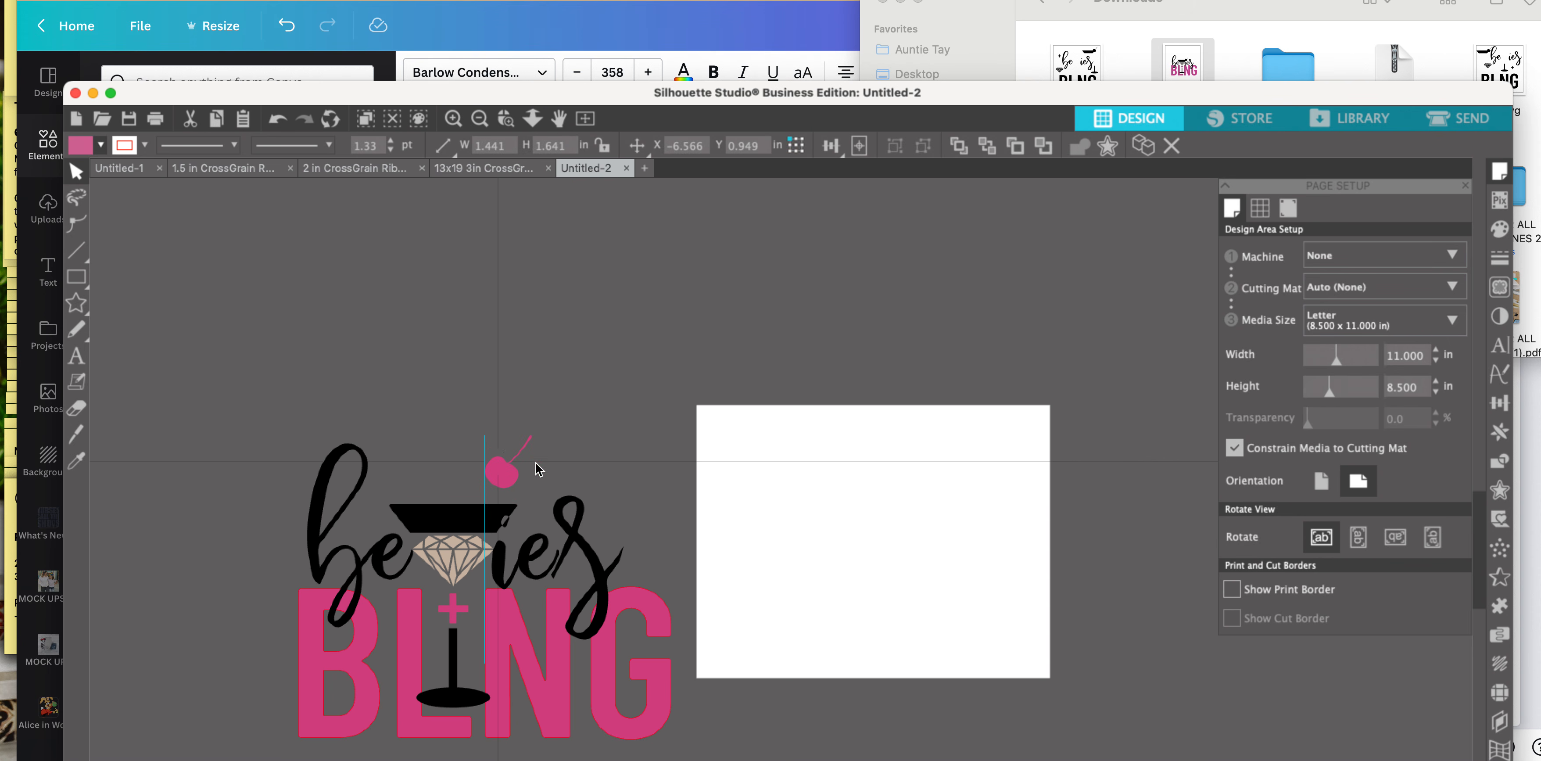
pyautogui.click(534, 468)
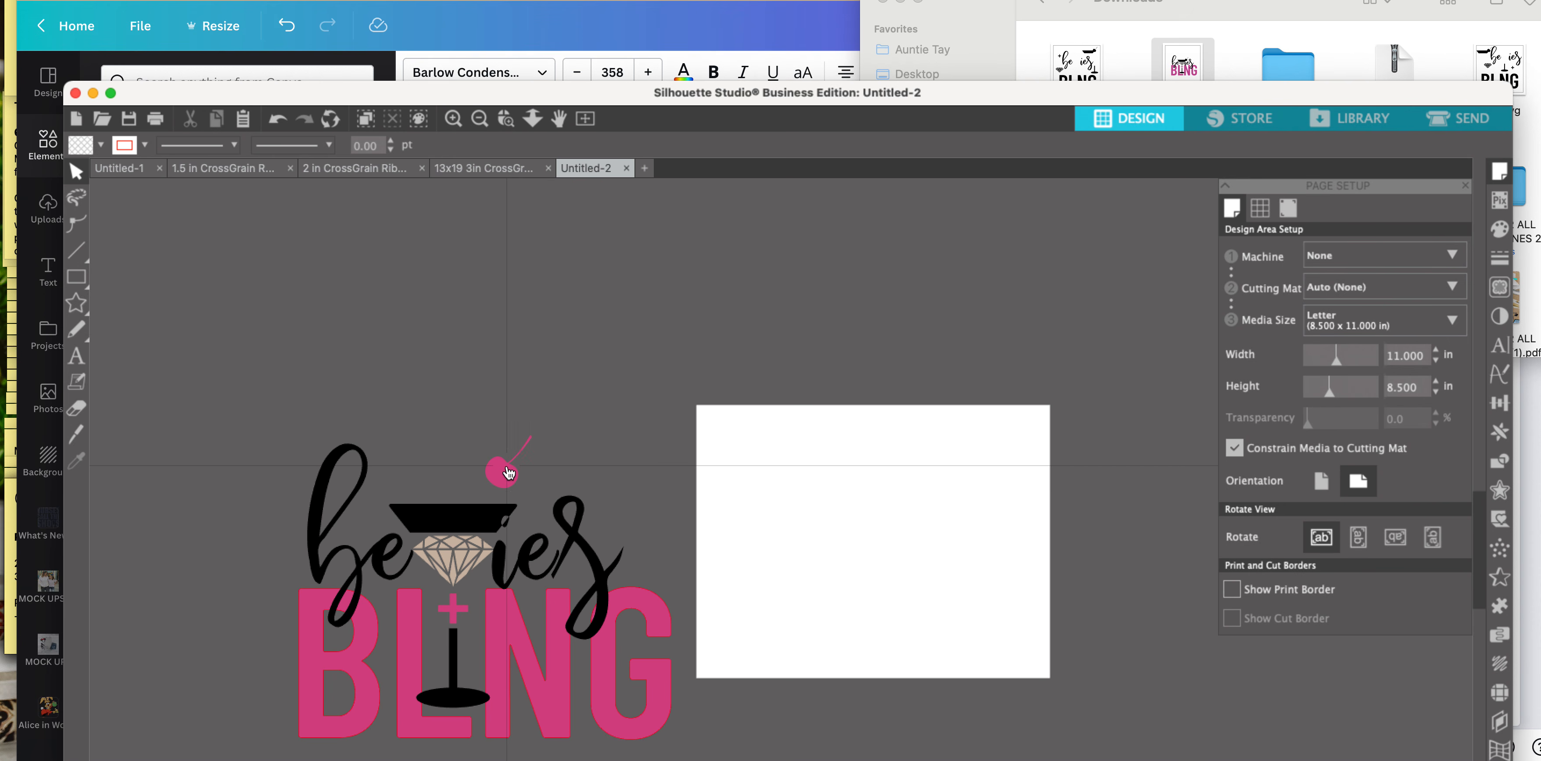
pyautogui.moveTo(508, 473); pyautogui.dragTo(488, 499)
pyautogui.click(473, 509)
pyautogui.click(710, 454)
# - Select the whole design, move it onto the white page, scale it down proportionally to fit, and center it roughly
pyautogui.press('super+a')
pyautogui.moveTo(315, 687); pyautogui.dragTo(757, 565)
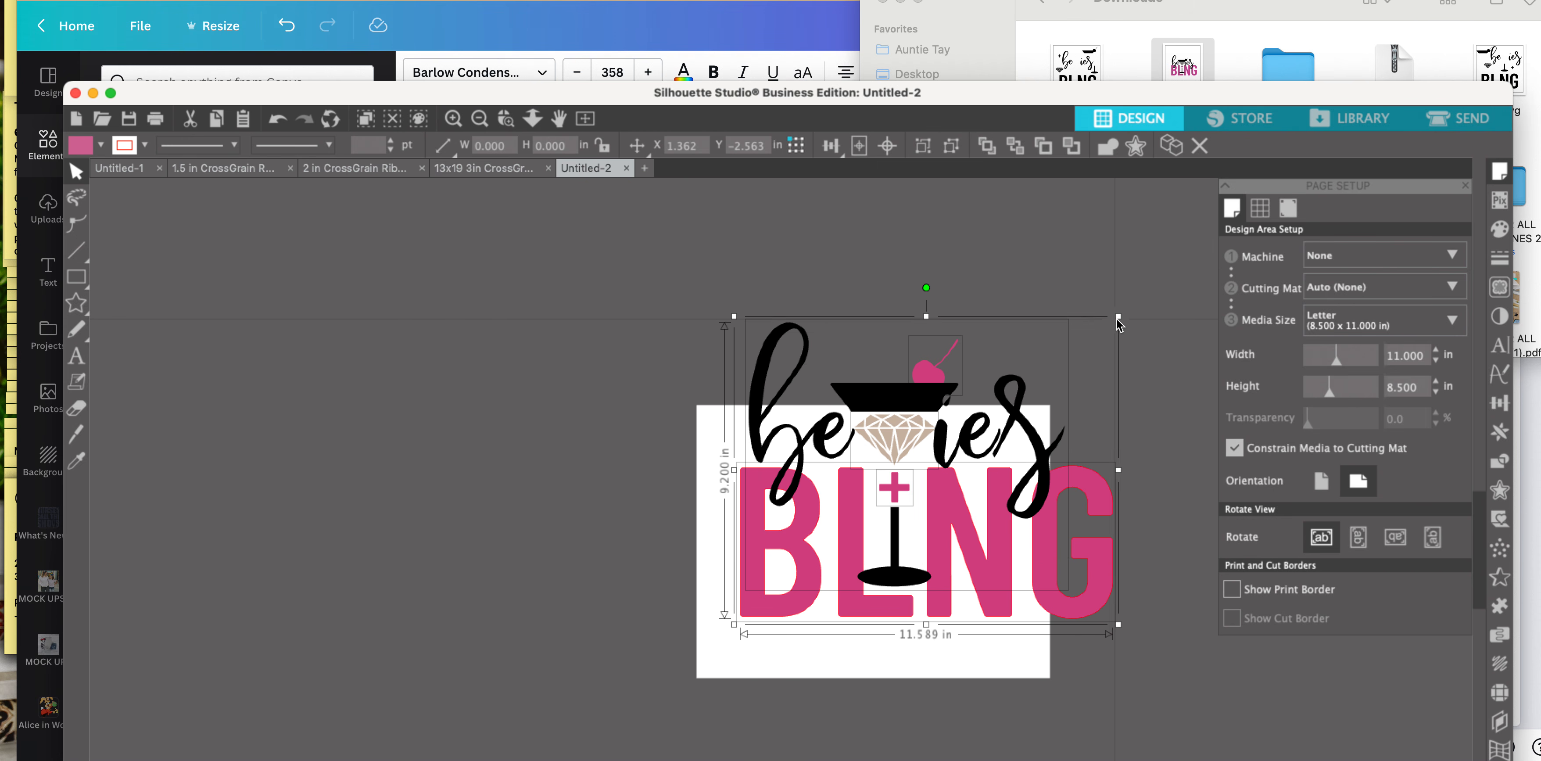
pyautogui.moveTo(1117, 318); pyautogui.dragTo(998, 425)
pyautogui.moveTo(856, 470); pyautogui.dragTo(872, 483)
pyautogui.click(1073, 448)
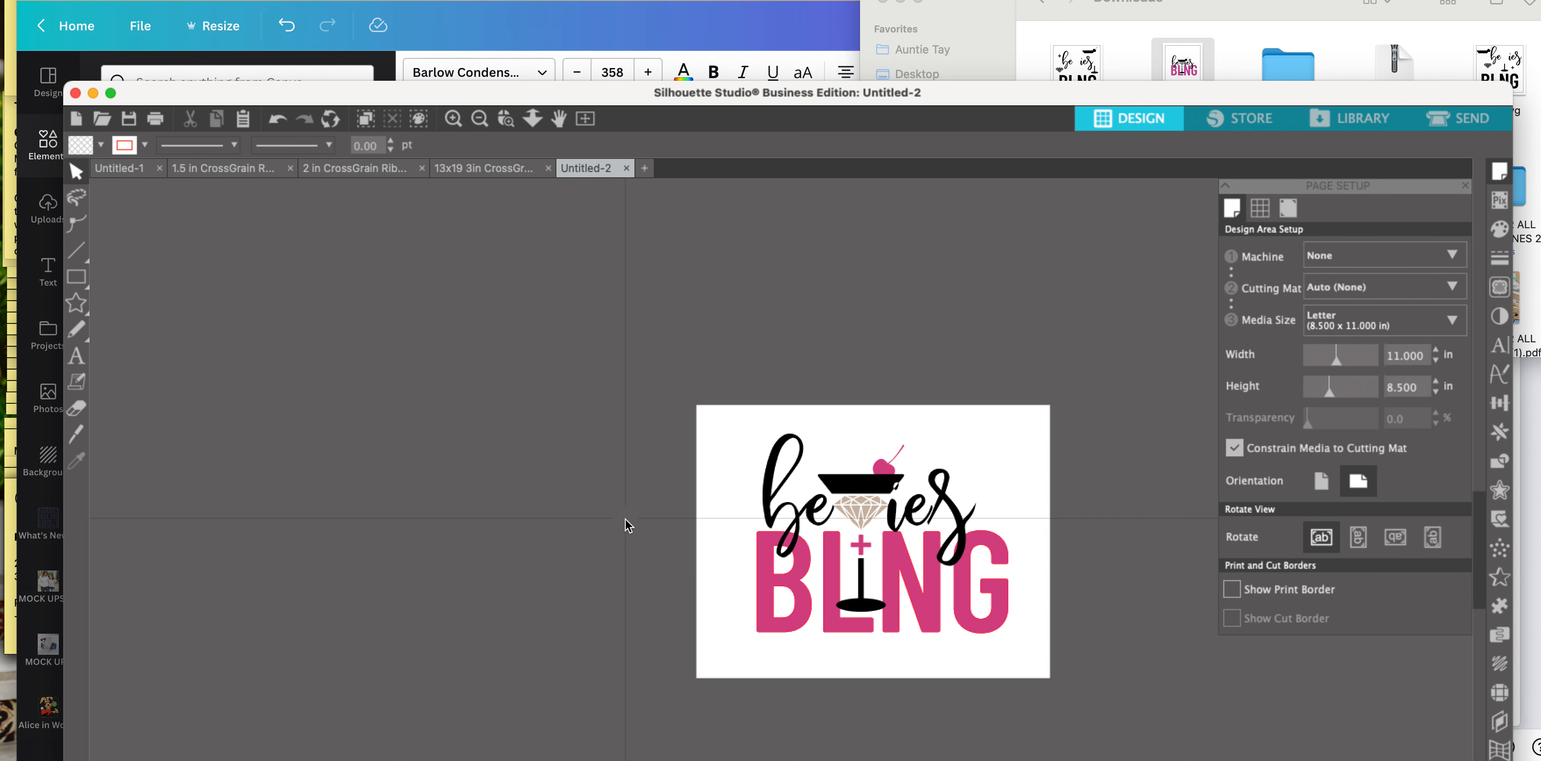
# - Save the design to the Desktop in SVG format under the name "bling + Bevies - SIL"
pyautogui.press('super+s')
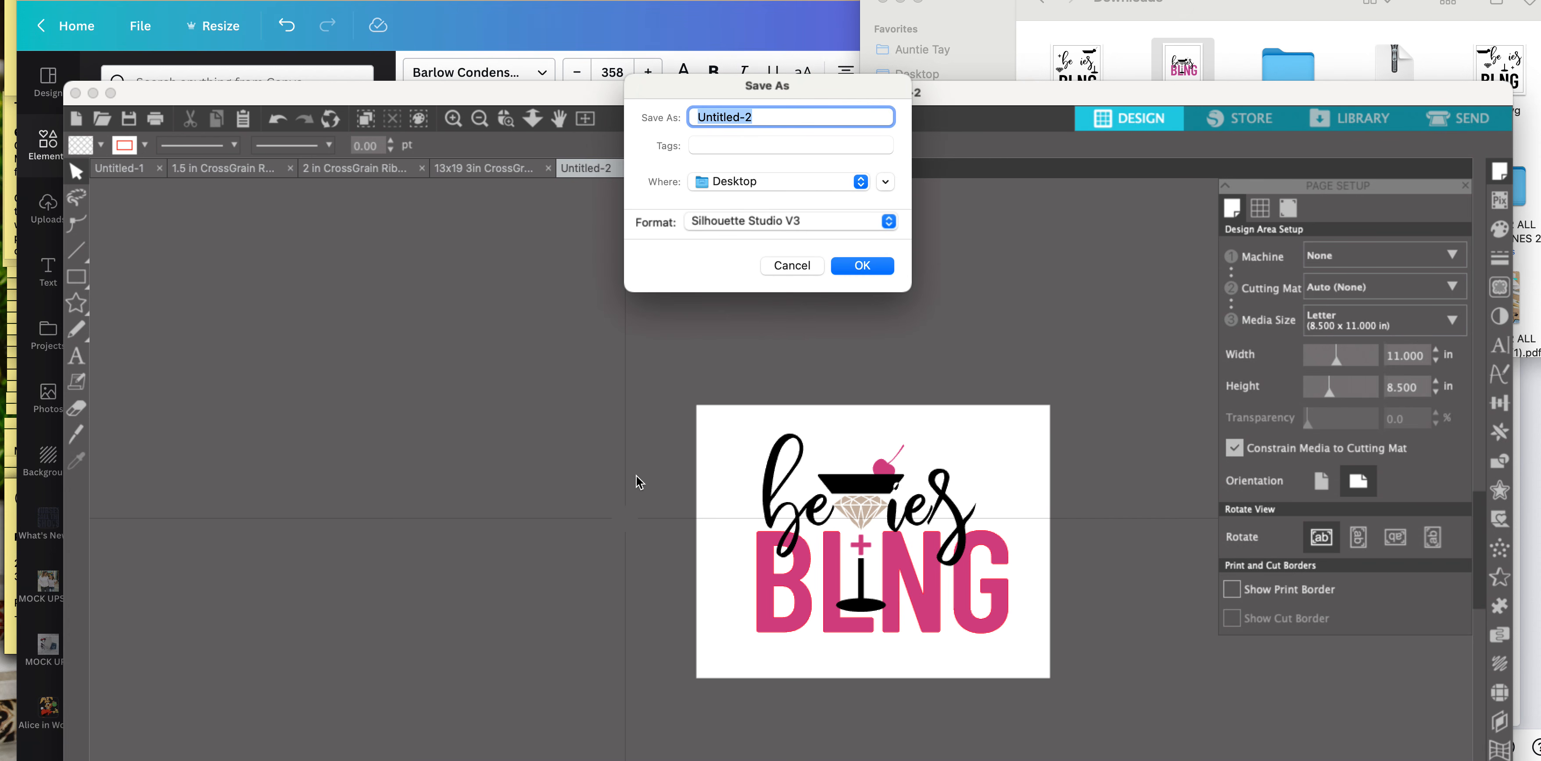
pyautogui.click(752, 221)
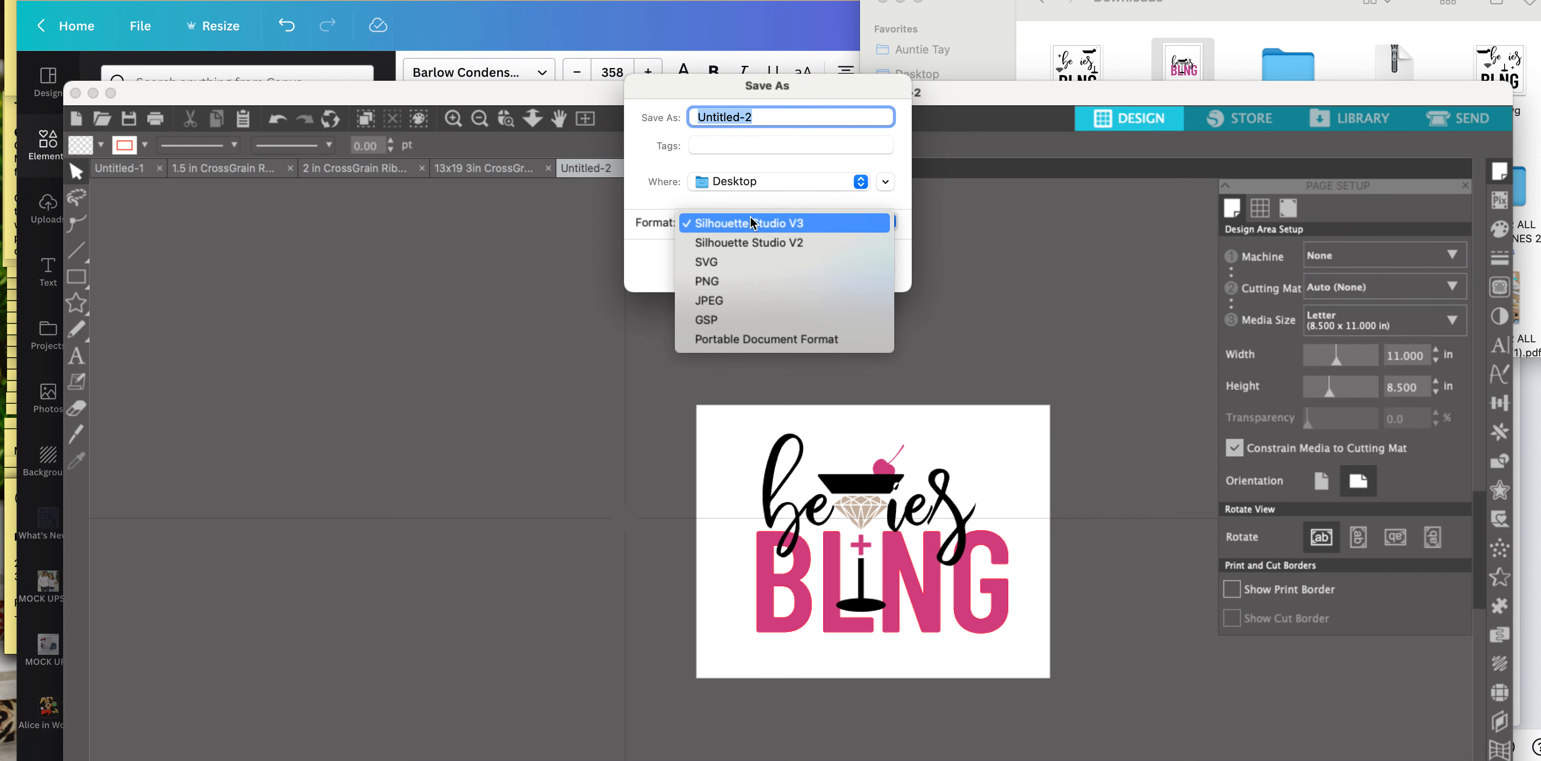
pyautogui.click(711, 262)
pyautogui.write('bling + Bevies - SIL')
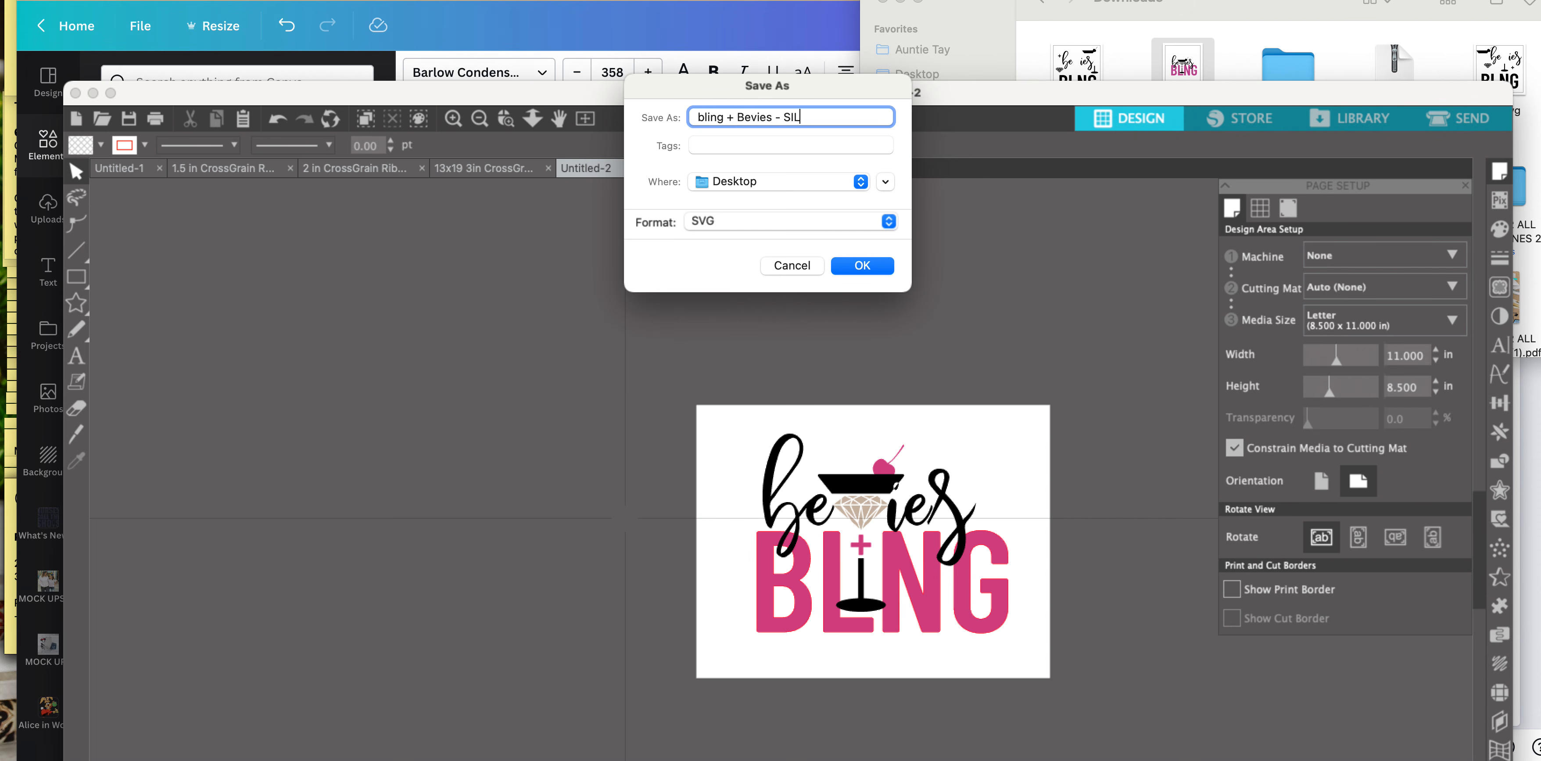
pyautogui.click(860, 265)
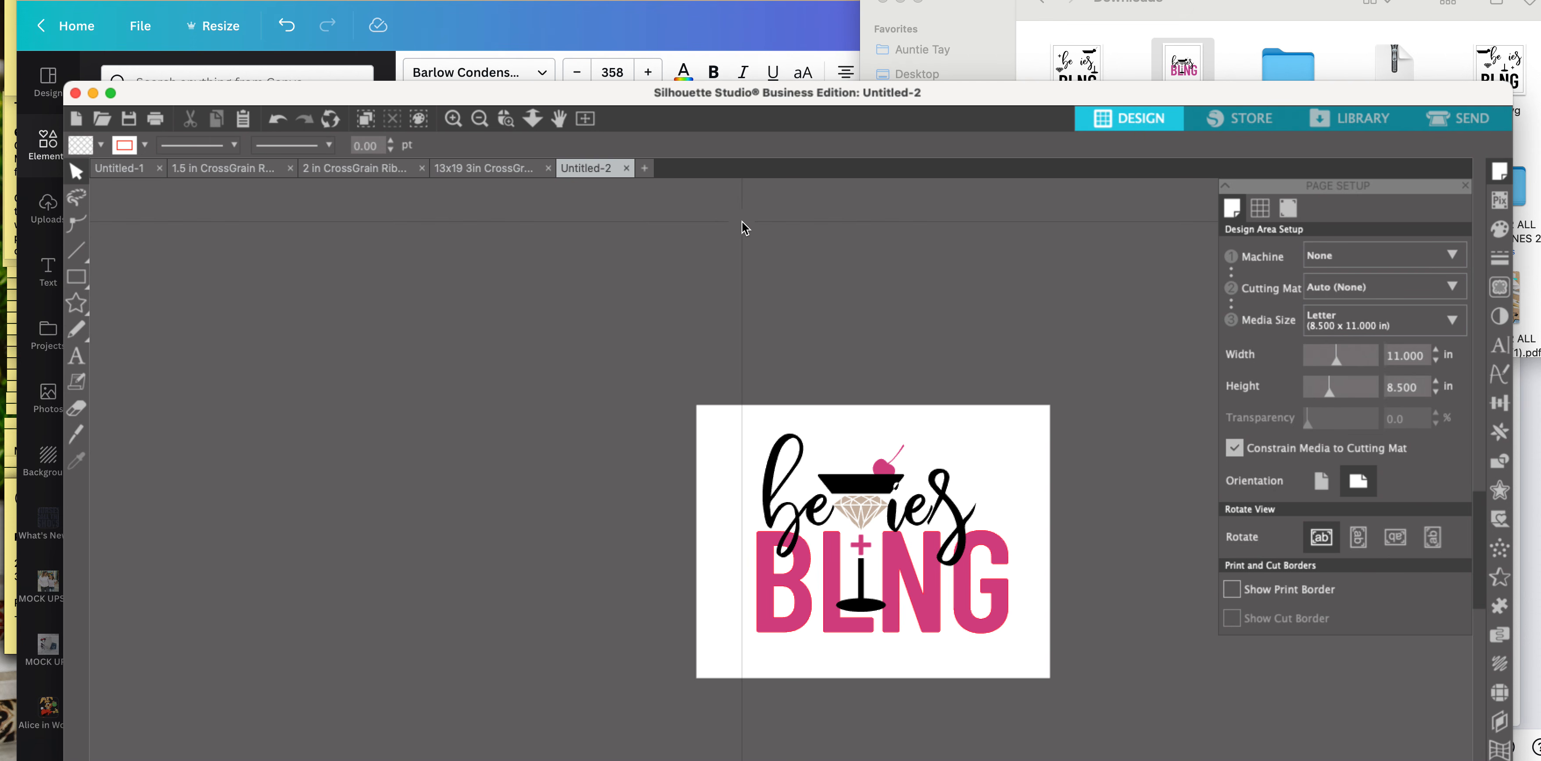
# - Save the design again as an SVG in the Downloads folder with the name "Bevies + Bling SIL"
pyautogui.press('super+s')
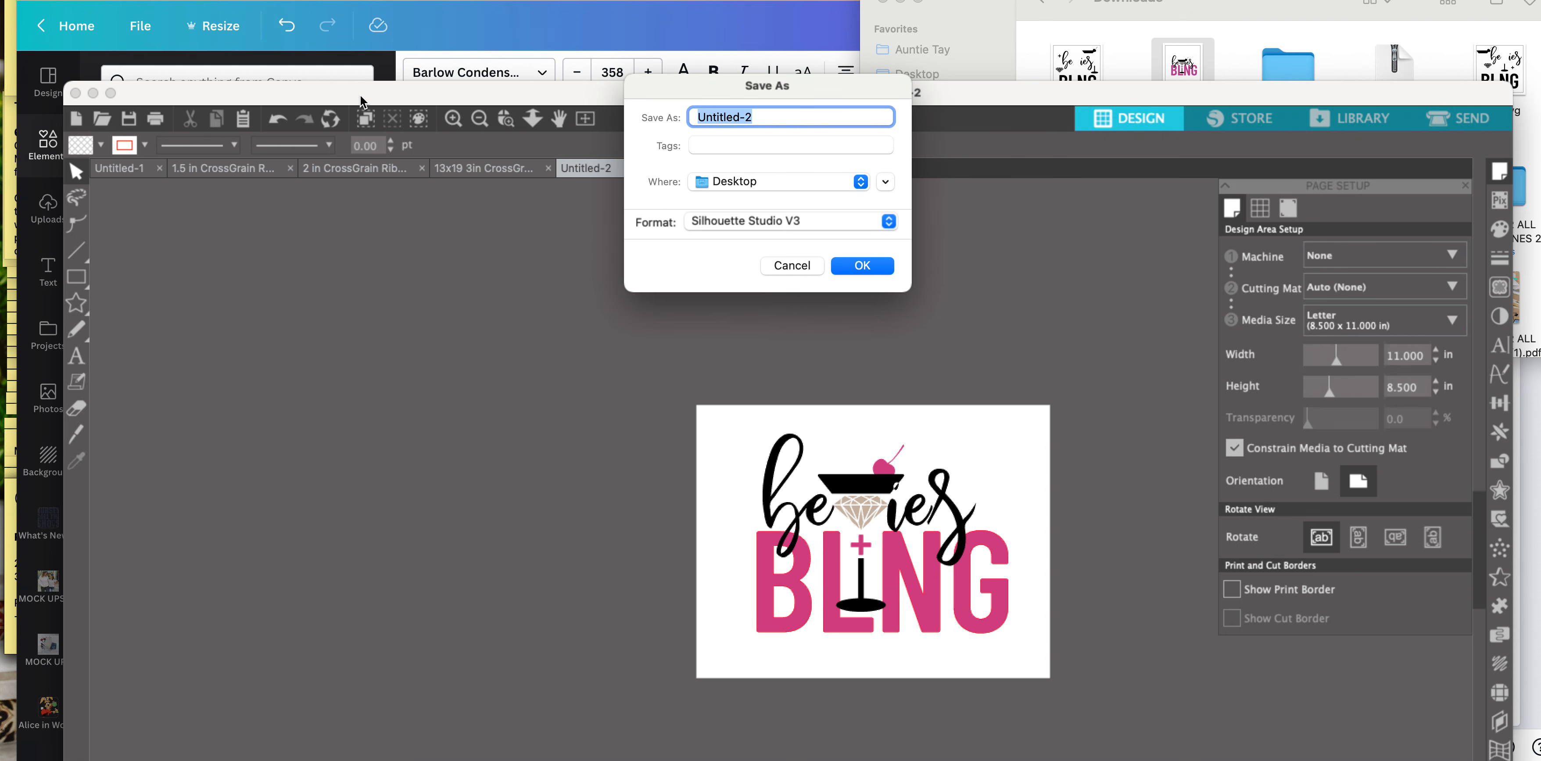
pyautogui.click(724, 181)
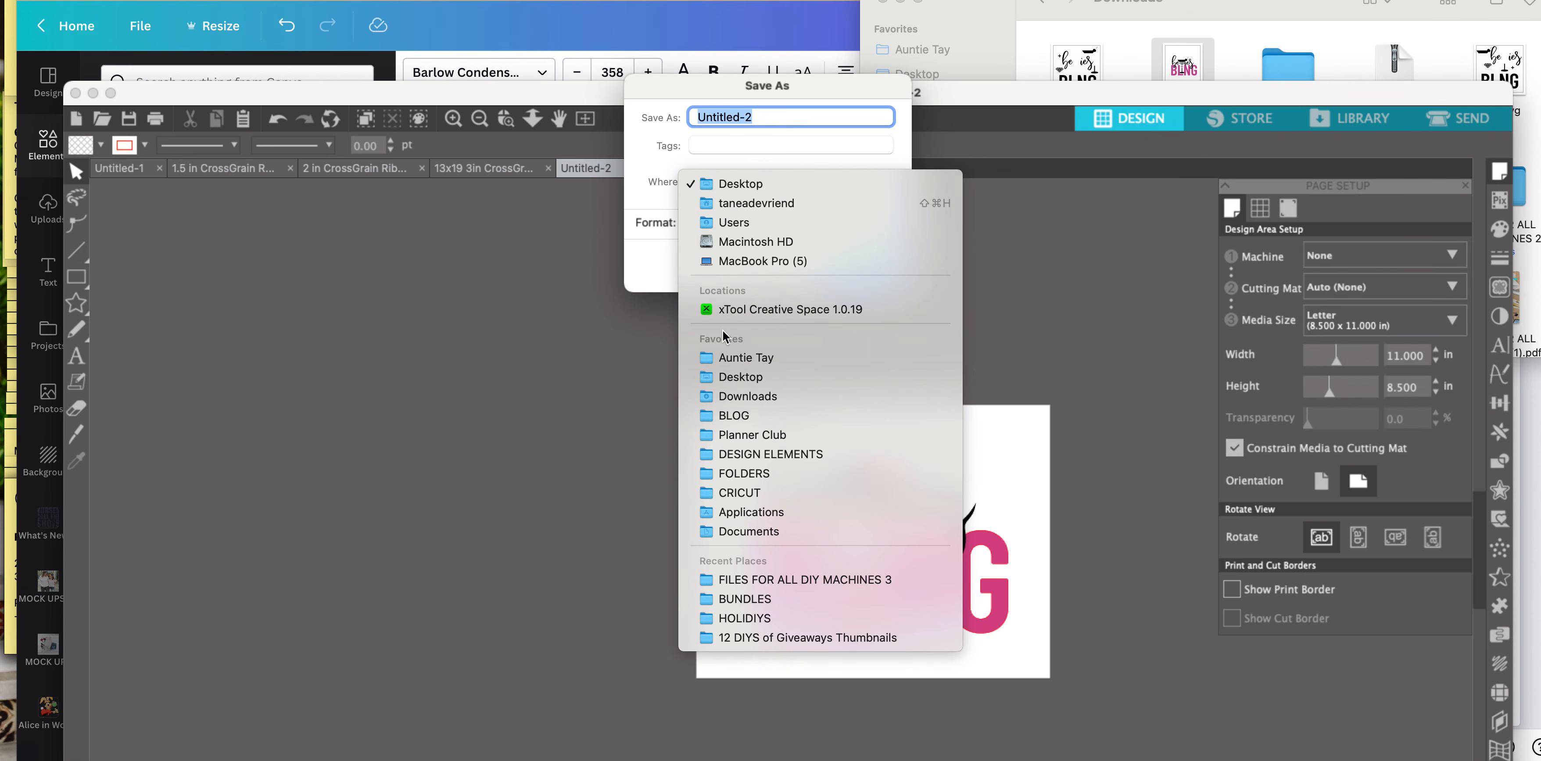
pyautogui.click(742, 396)
pyautogui.write('Bevies + Bling SIL')
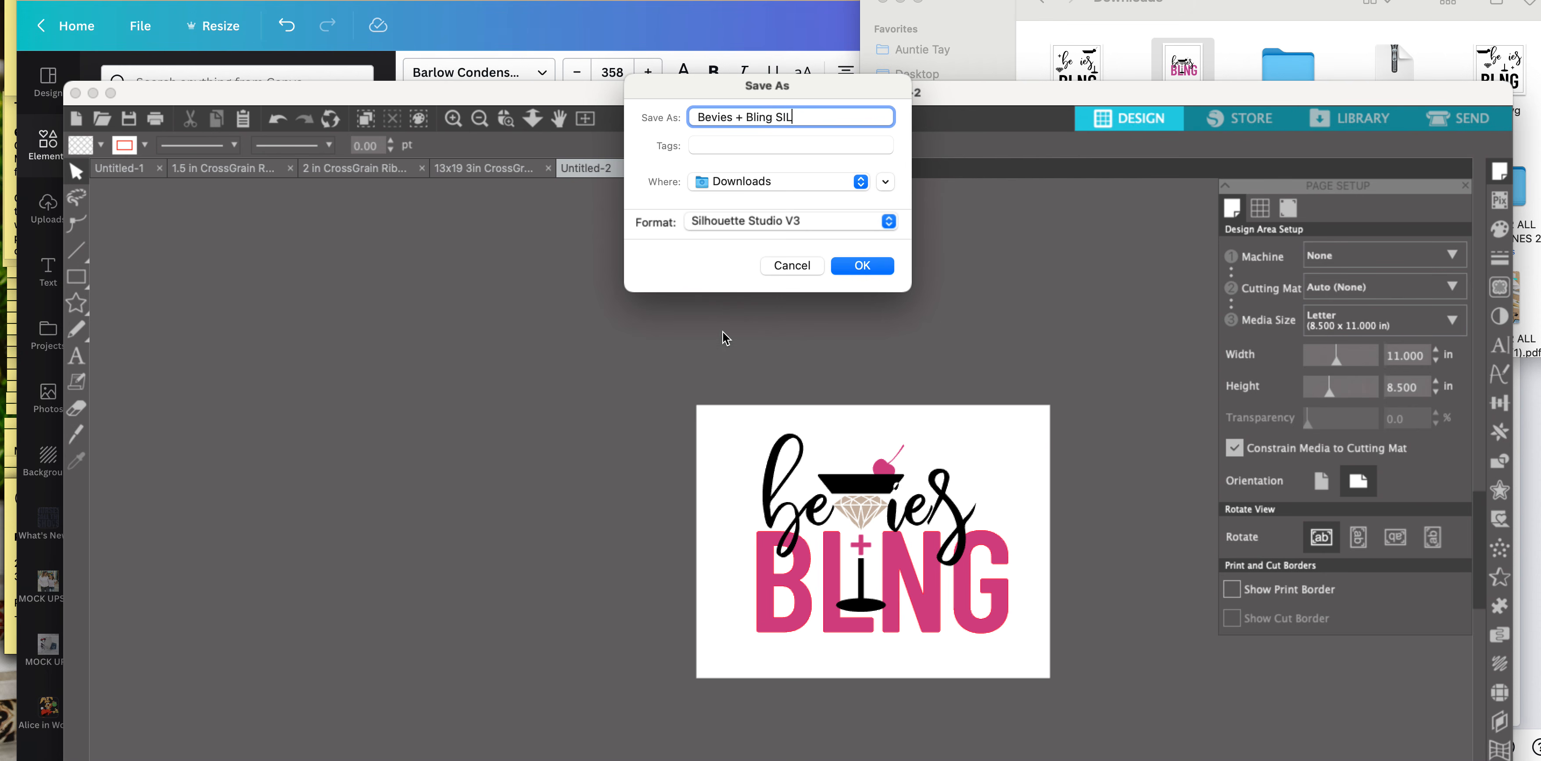
pyautogui.click(747, 224)
pyautogui.click(726, 274)
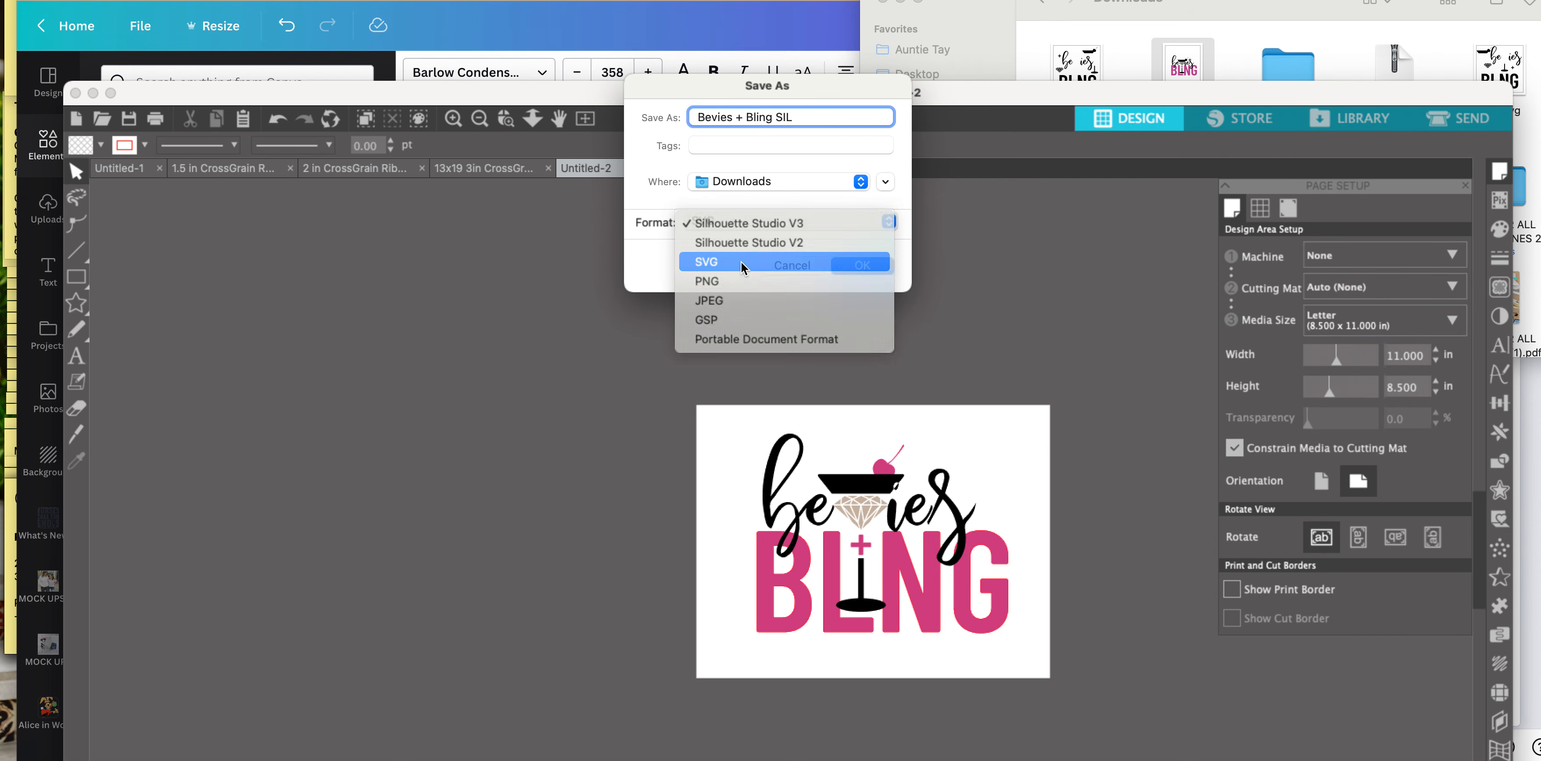
pyautogui.click(859, 270)
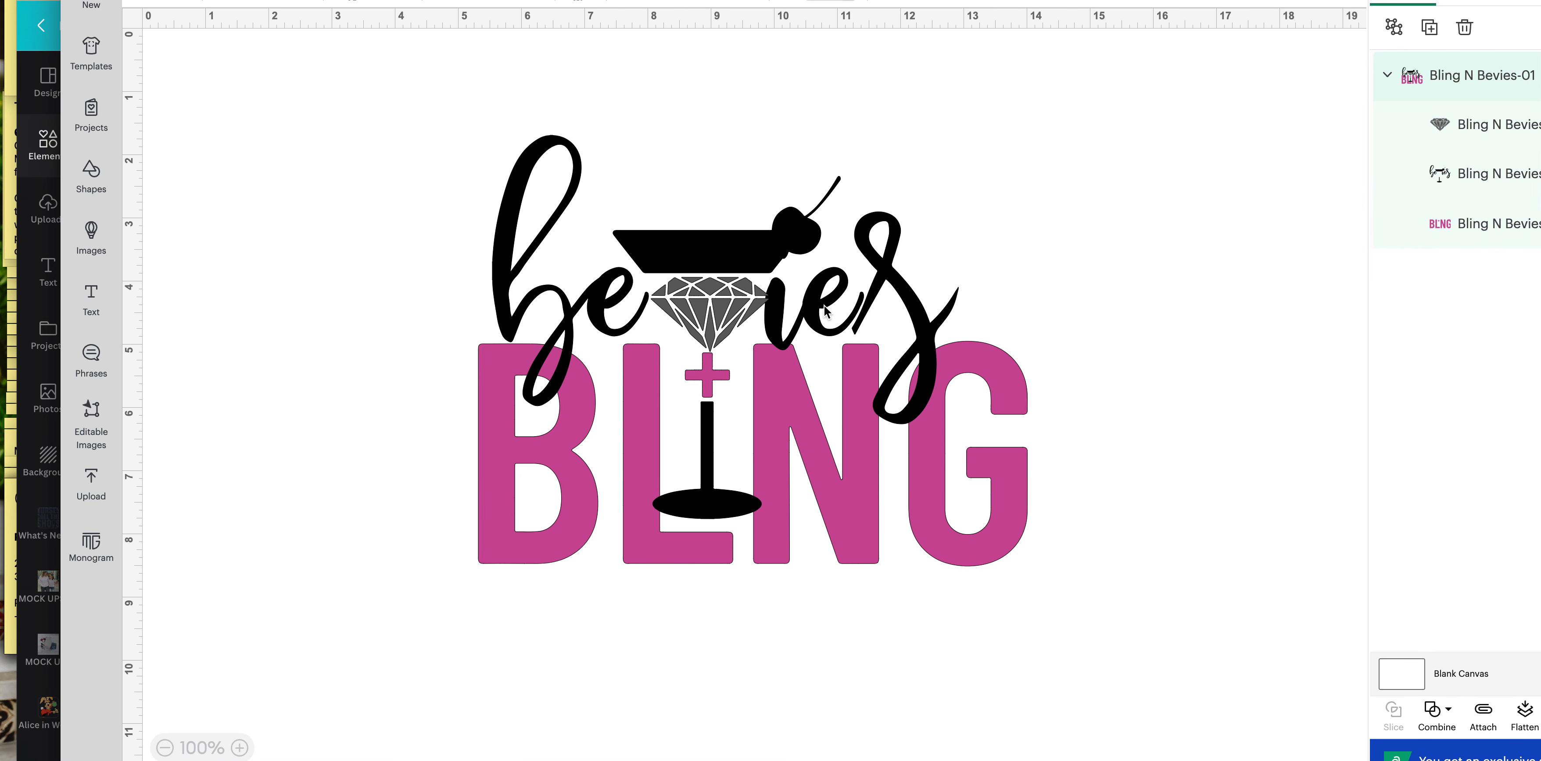
# - In Cricut Design Space, delete the existing design from the canvas and upload Bevies + Bling SIL in its place
pyautogui.press('Delete')
pyautogui.click(94, 483)
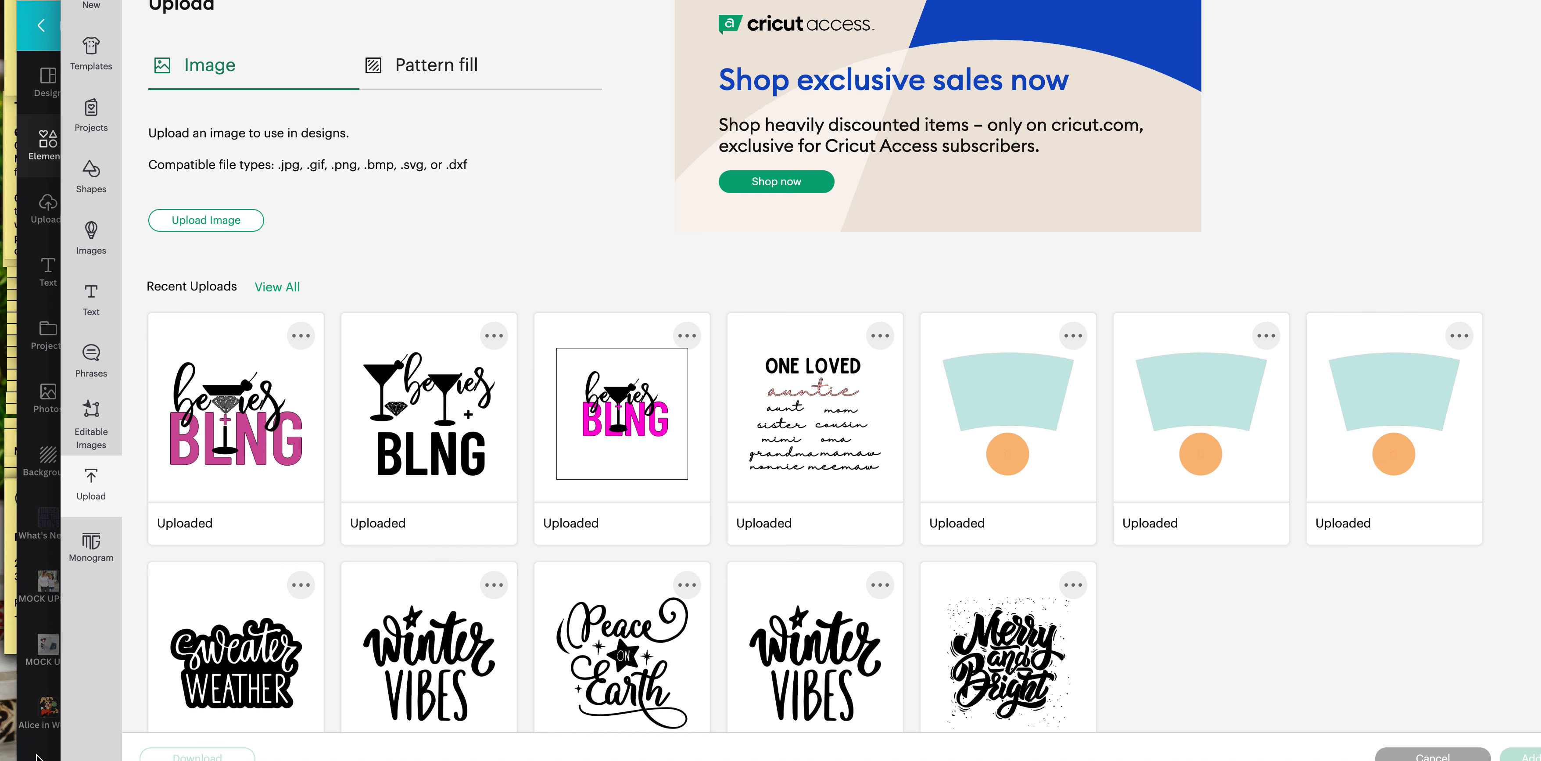
pyautogui.click(230, 210)
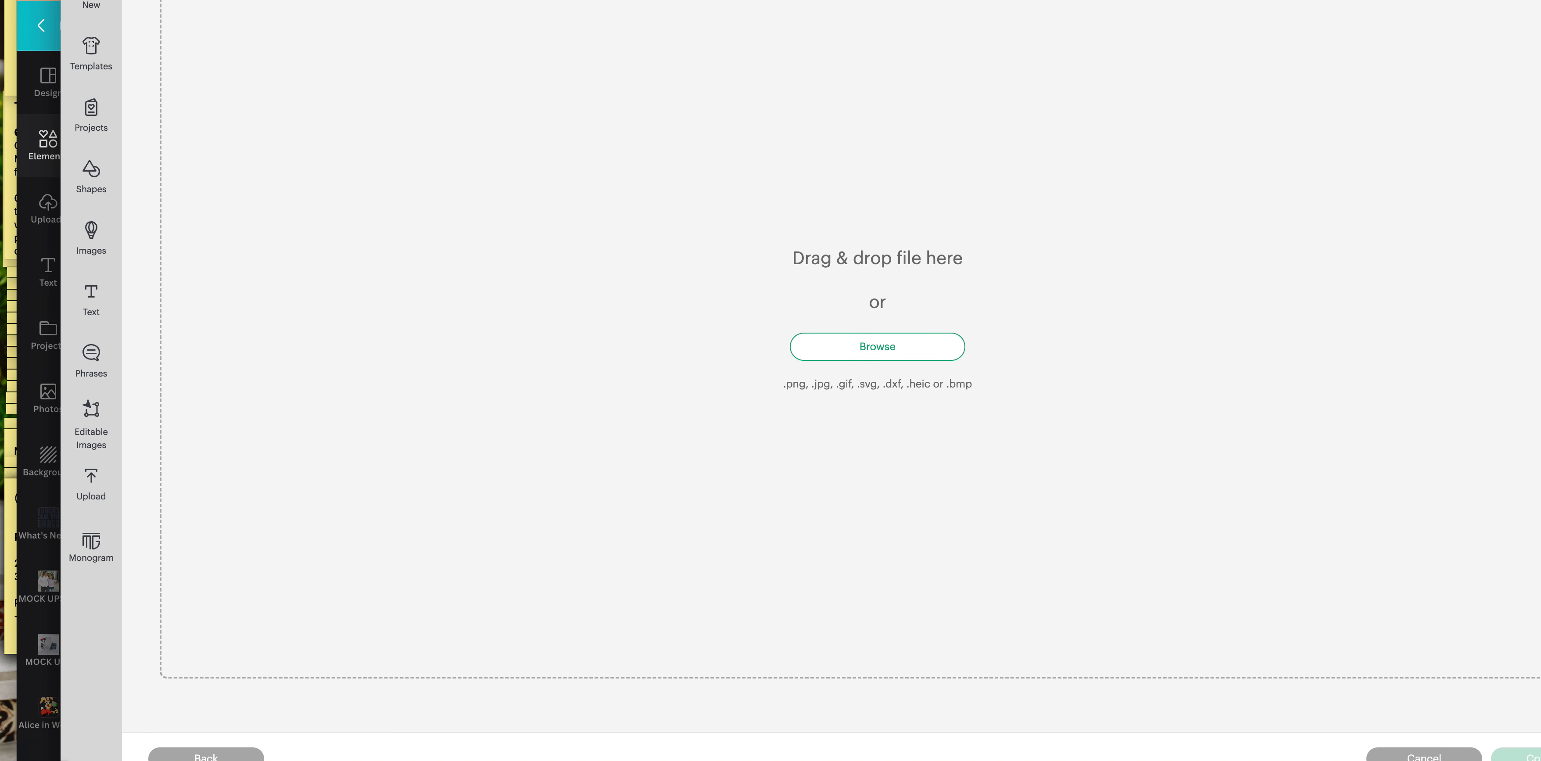
pyautogui.press('super+Tab')
pyautogui.moveTo(1076, 69); pyautogui.dragTo(736, 369)
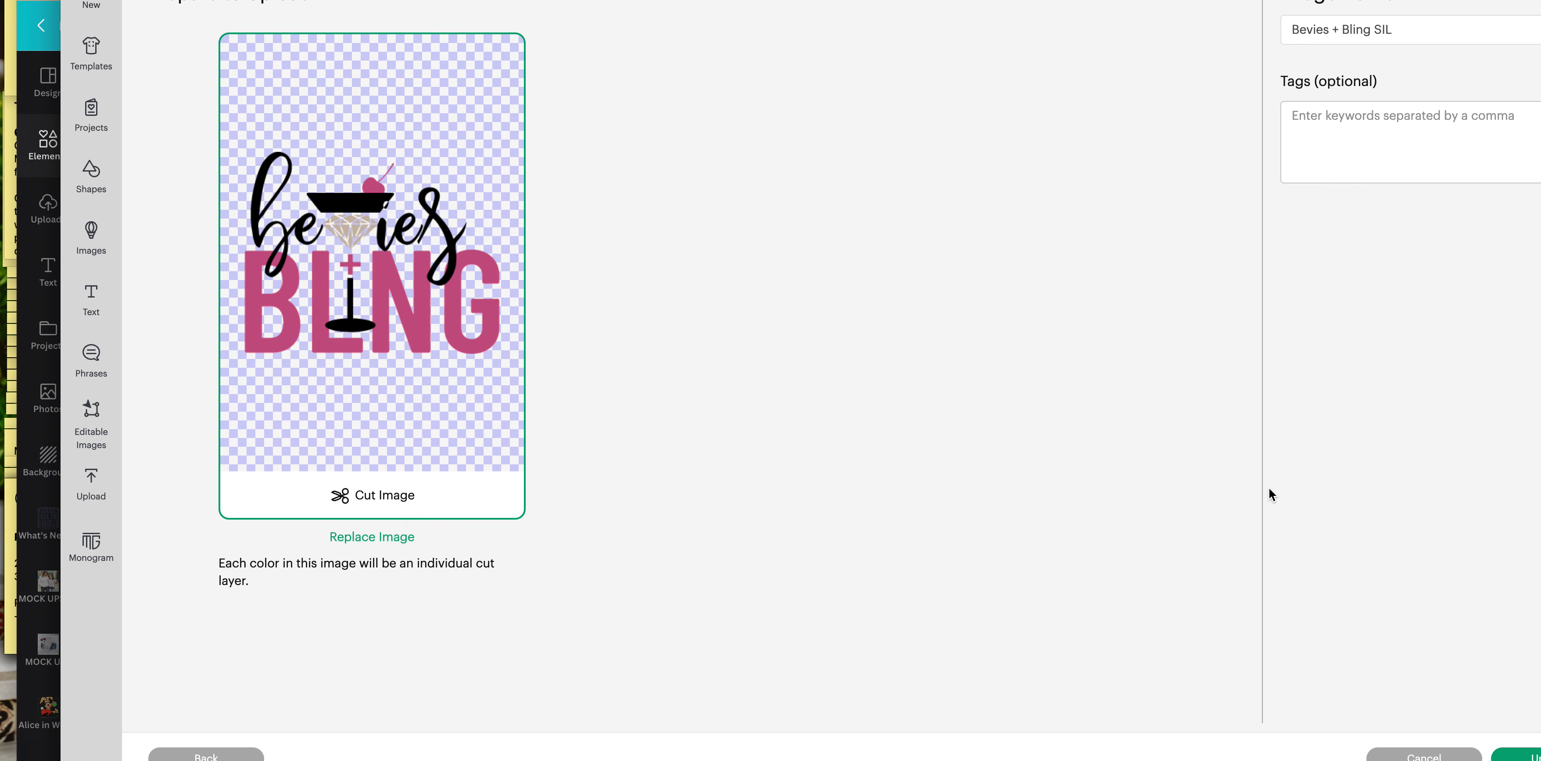
pyautogui.click(1500, 751)
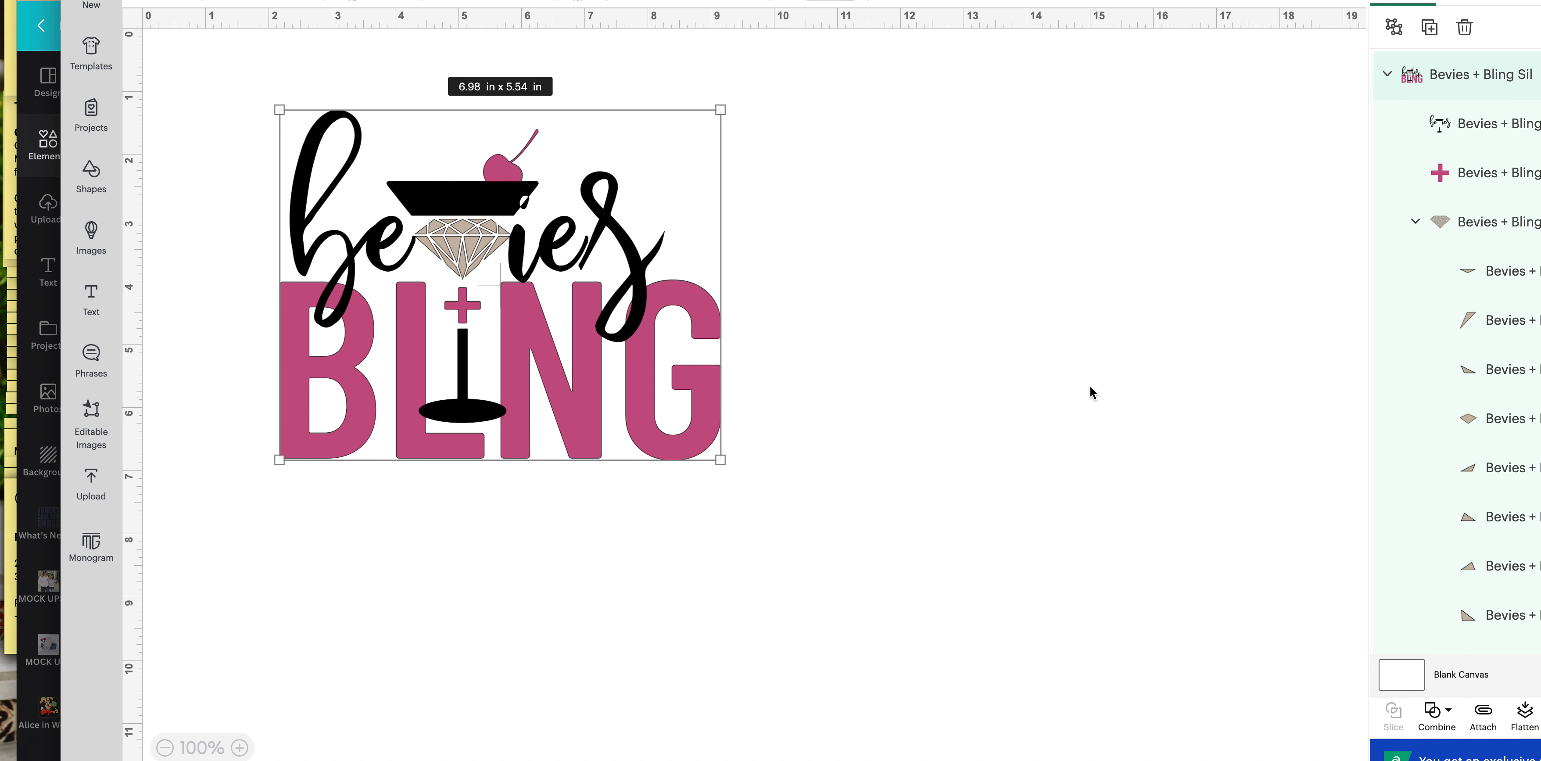
# - Look through all layers of the imported Bevies + Bling SIL design, including the separate diamond pieces
pyautogui.scroll(-10, 1428, 442)
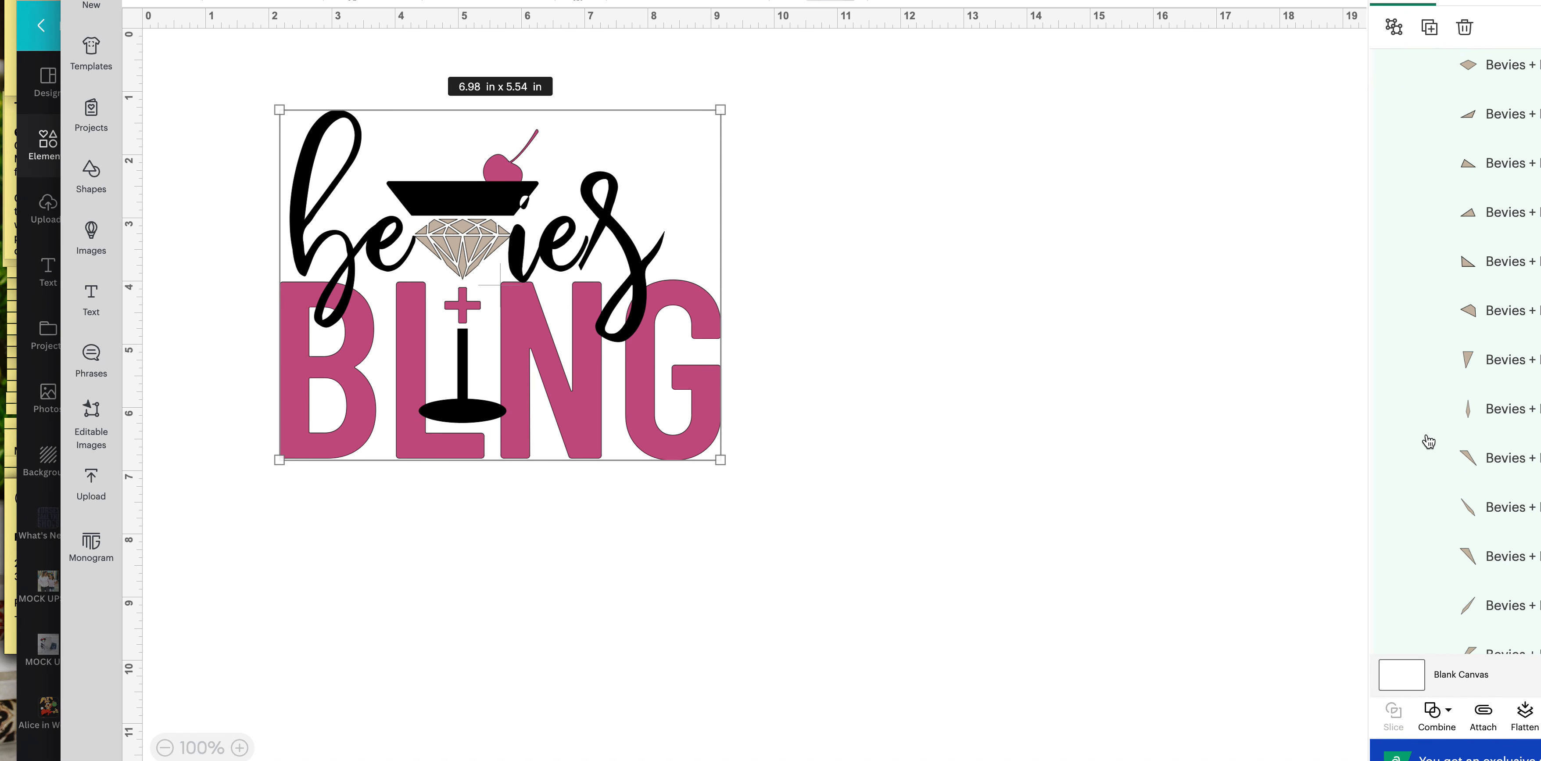
pyautogui.scroll(-3, 1429, 442)
pyautogui.scroll(10, 1429, 442)
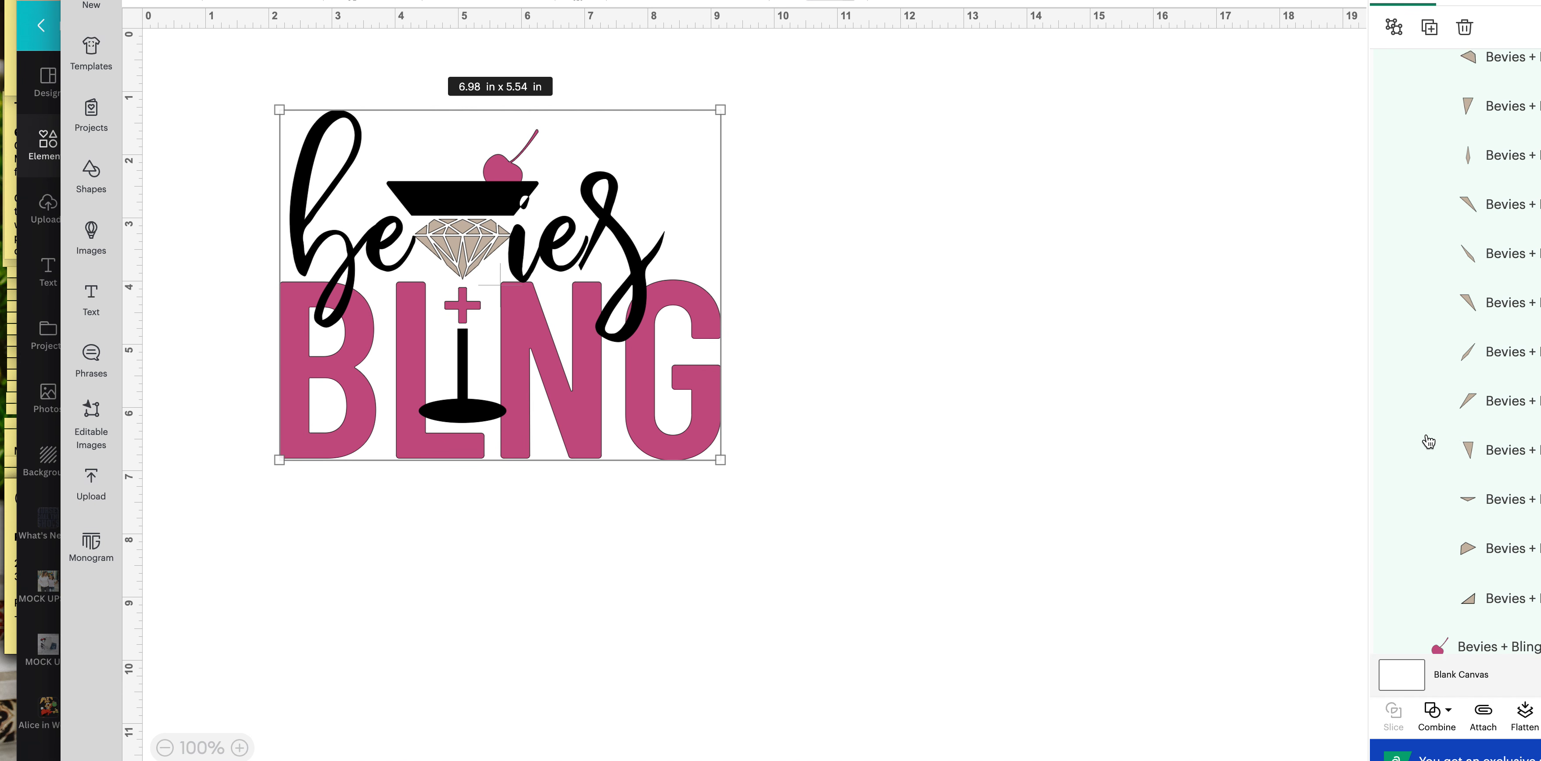
pyautogui.scroll(3, 1429, 442)
pyautogui.scroll(-10, 1477, 332)
pyautogui.scroll(10, 1477, 332)
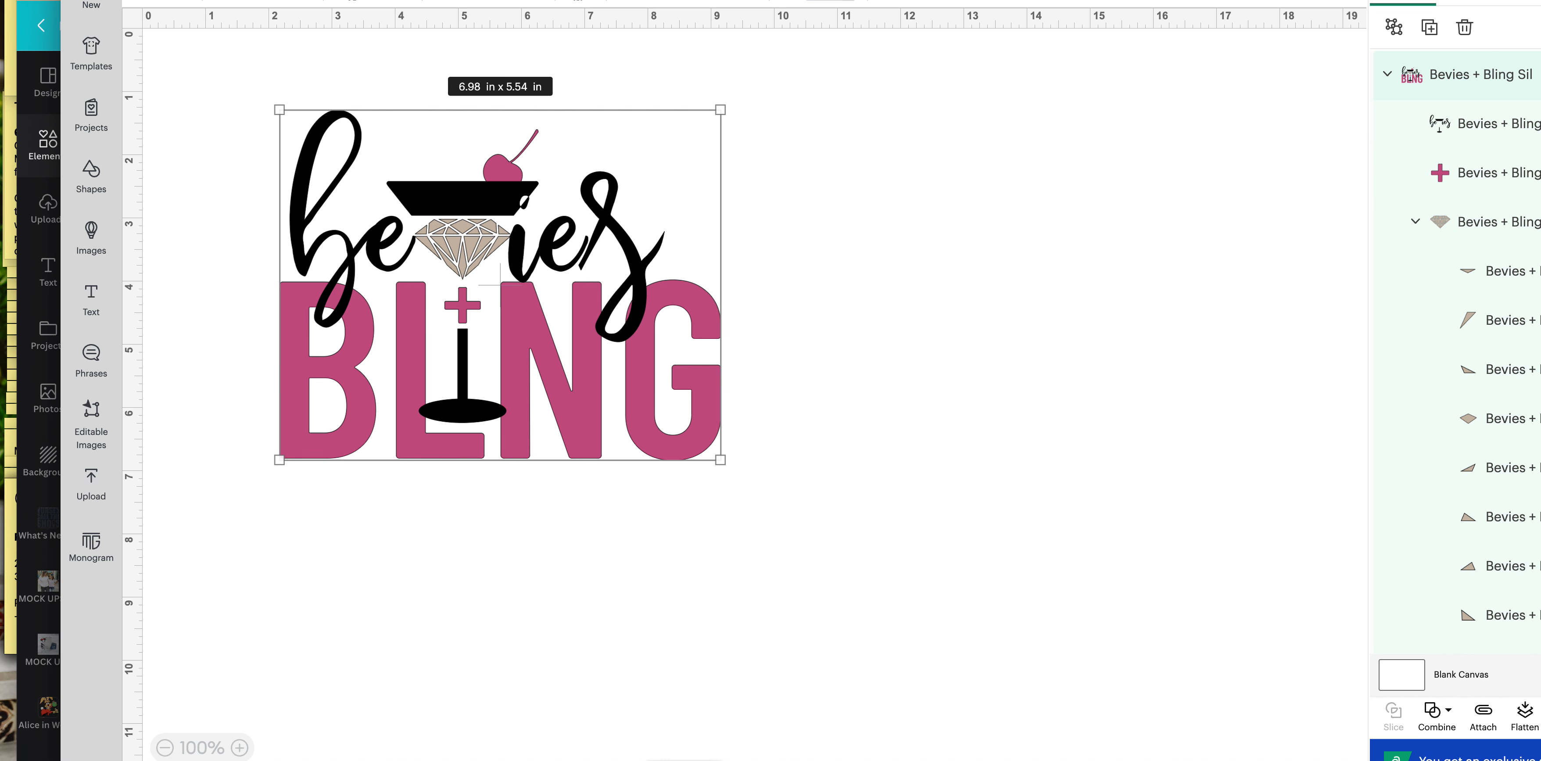
# - Switch to Silhouette Studio, lift the black bevies lettering and glass off the design to inspect the pieces, and move it back
pyautogui.click(552, 759)
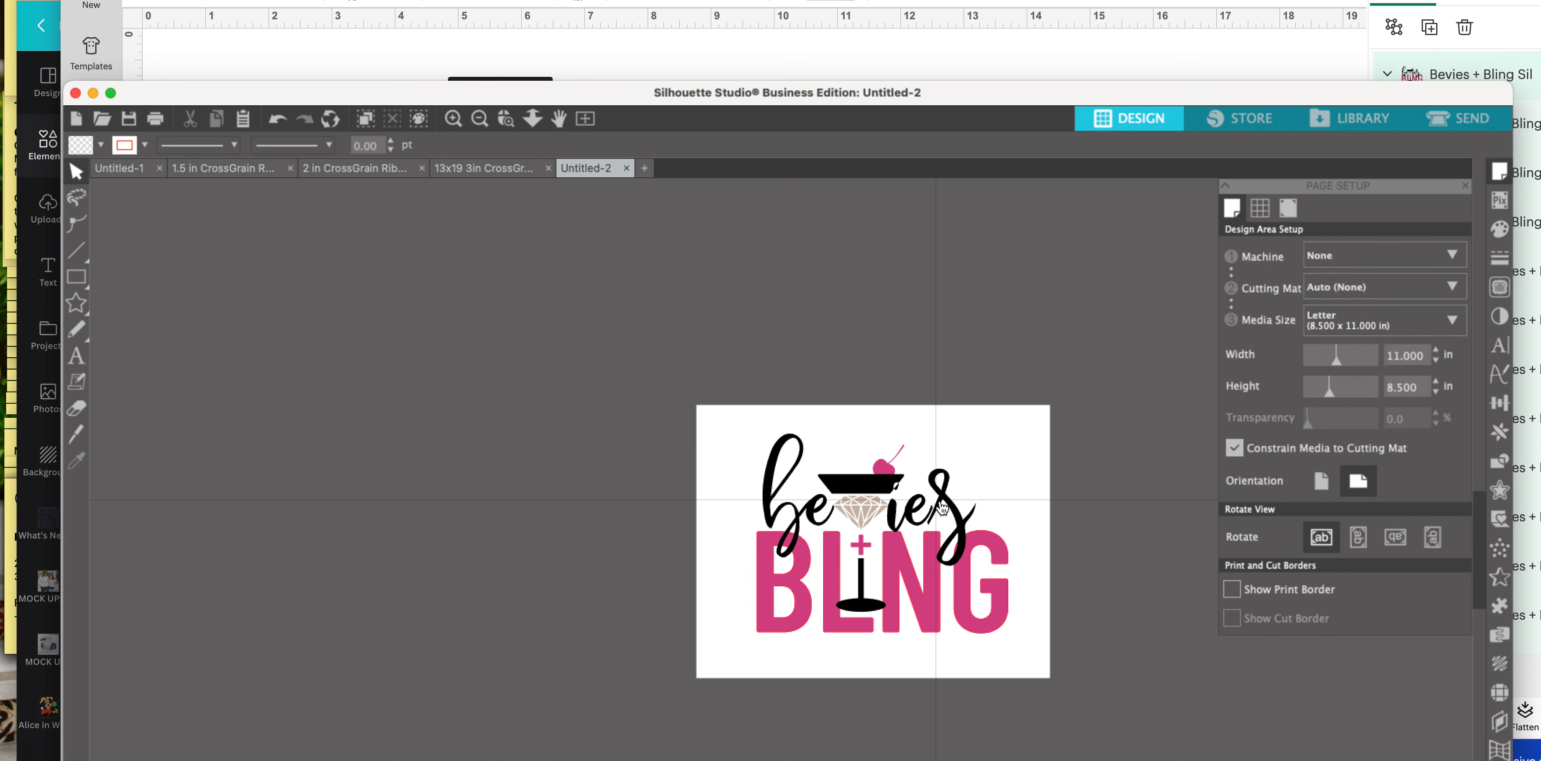
pyautogui.moveTo(941, 507); pyautogui.dragTo(941, 351)
pyautogui.click(891, 502)
pyautogui.moveTo(869, 504); pyautogui.dragTo(890, 526)
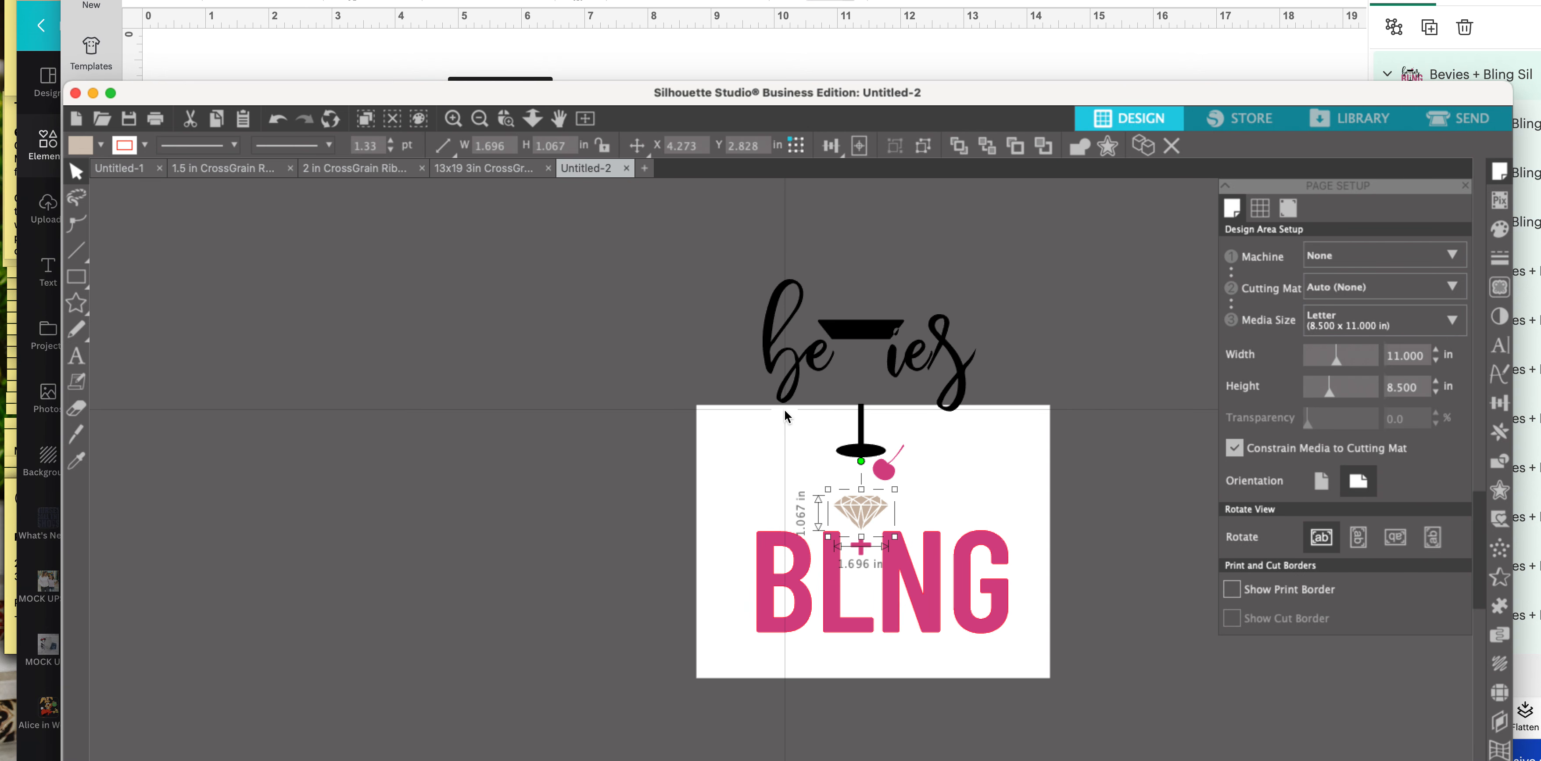
pyautogui.click(654, 446)
pyautogui.click(834, 329)
pyautogui.moveTo(835, 328); pyautogui.dragTo(836, 486)
# - Switch to Cricut Design Space and move the black bevies lettering layer to the empty canvas beside the pink letters
pyautogui.click(1220, 62)
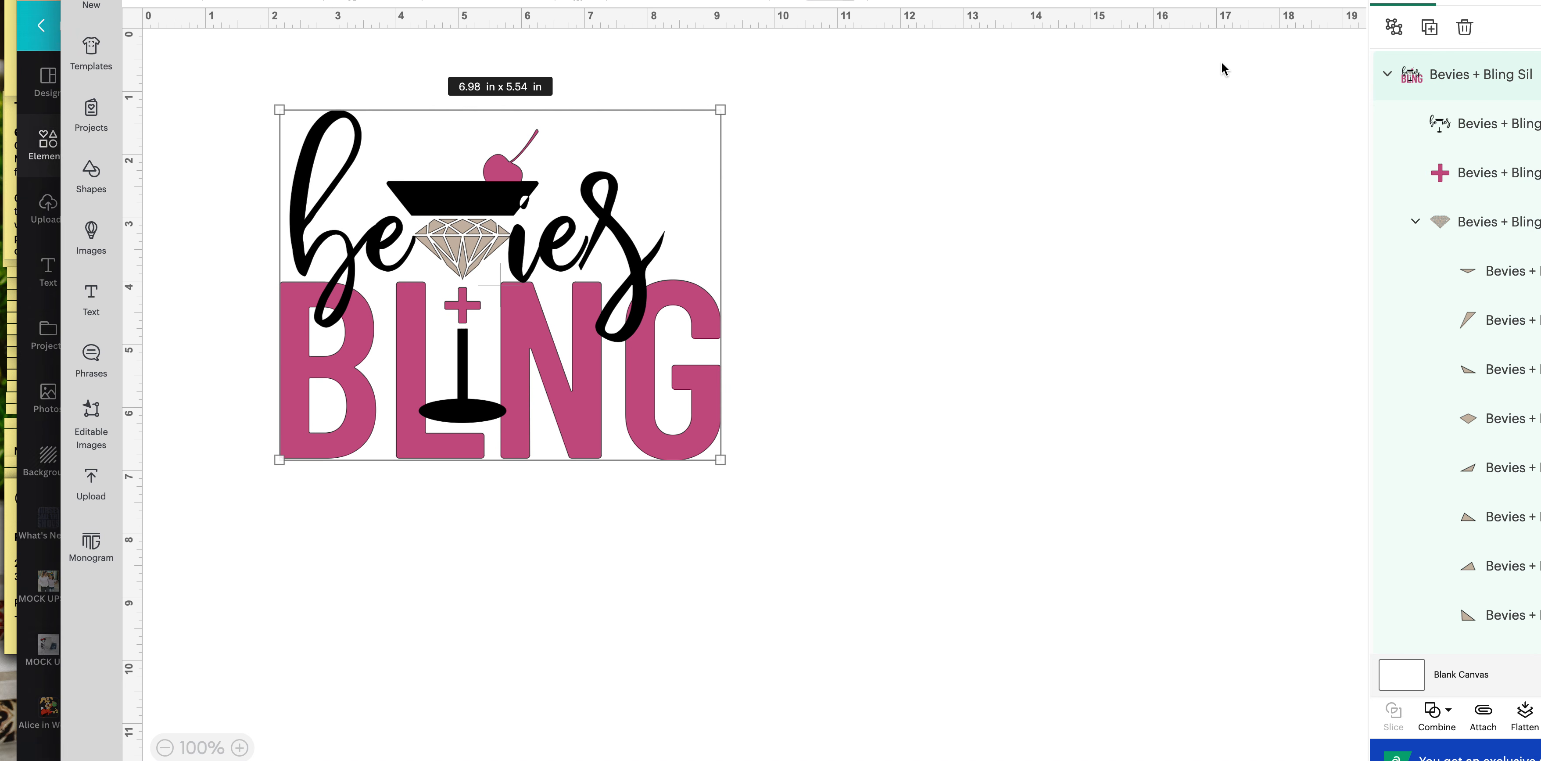
pyautogui.scroll(-1, 1462, 233)
pyautogui.click(1484, 114)
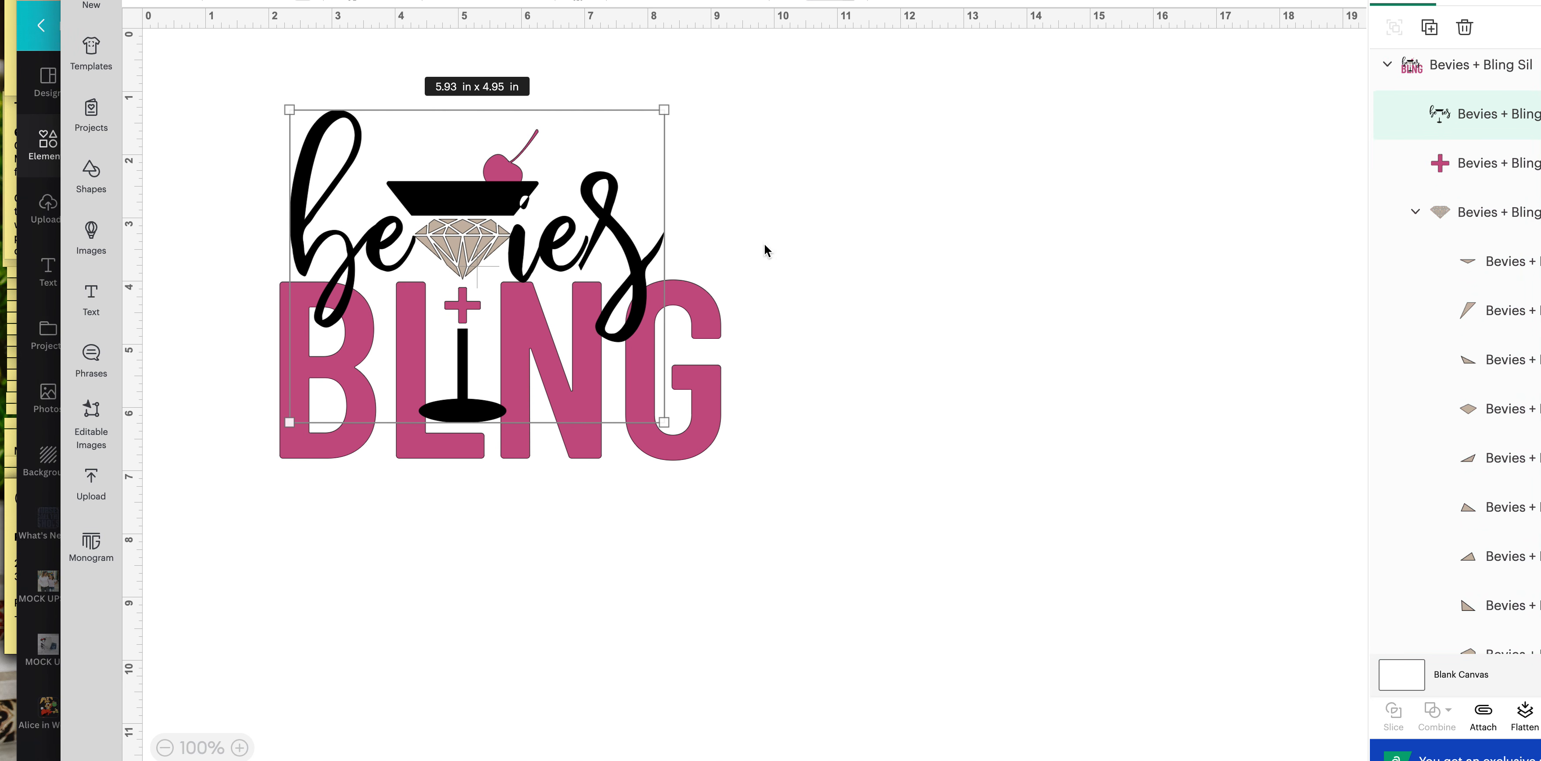
pyautogui.moveTo(624, 245); pyautogui.dragTo(1170, 191)
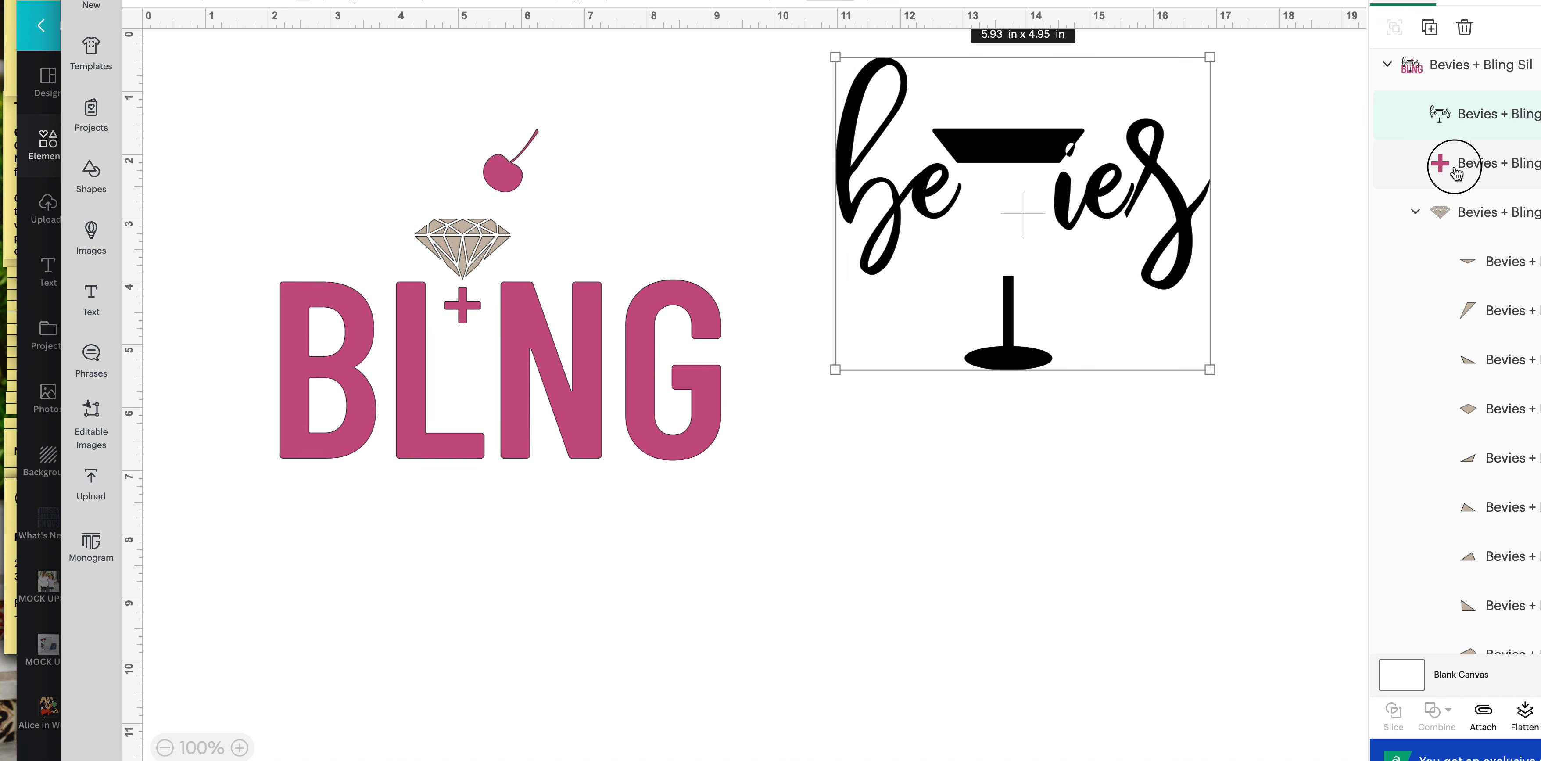
# - Check the plus sign, cherry and BLNG layers one by one to see which shape each contains
pyautogui.click(1422, 173)
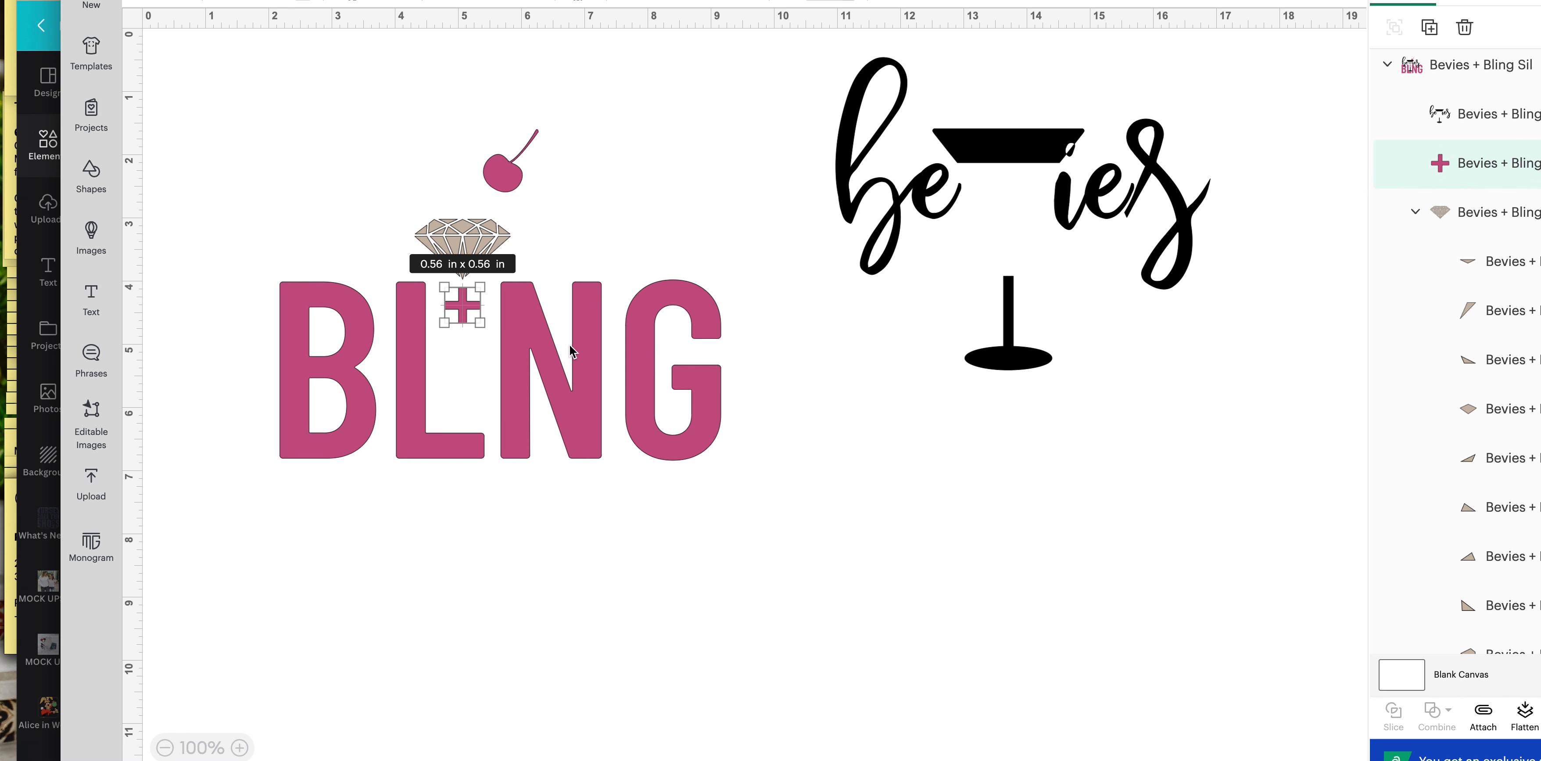
pyautogui.scroll(-1, 1429, 269)
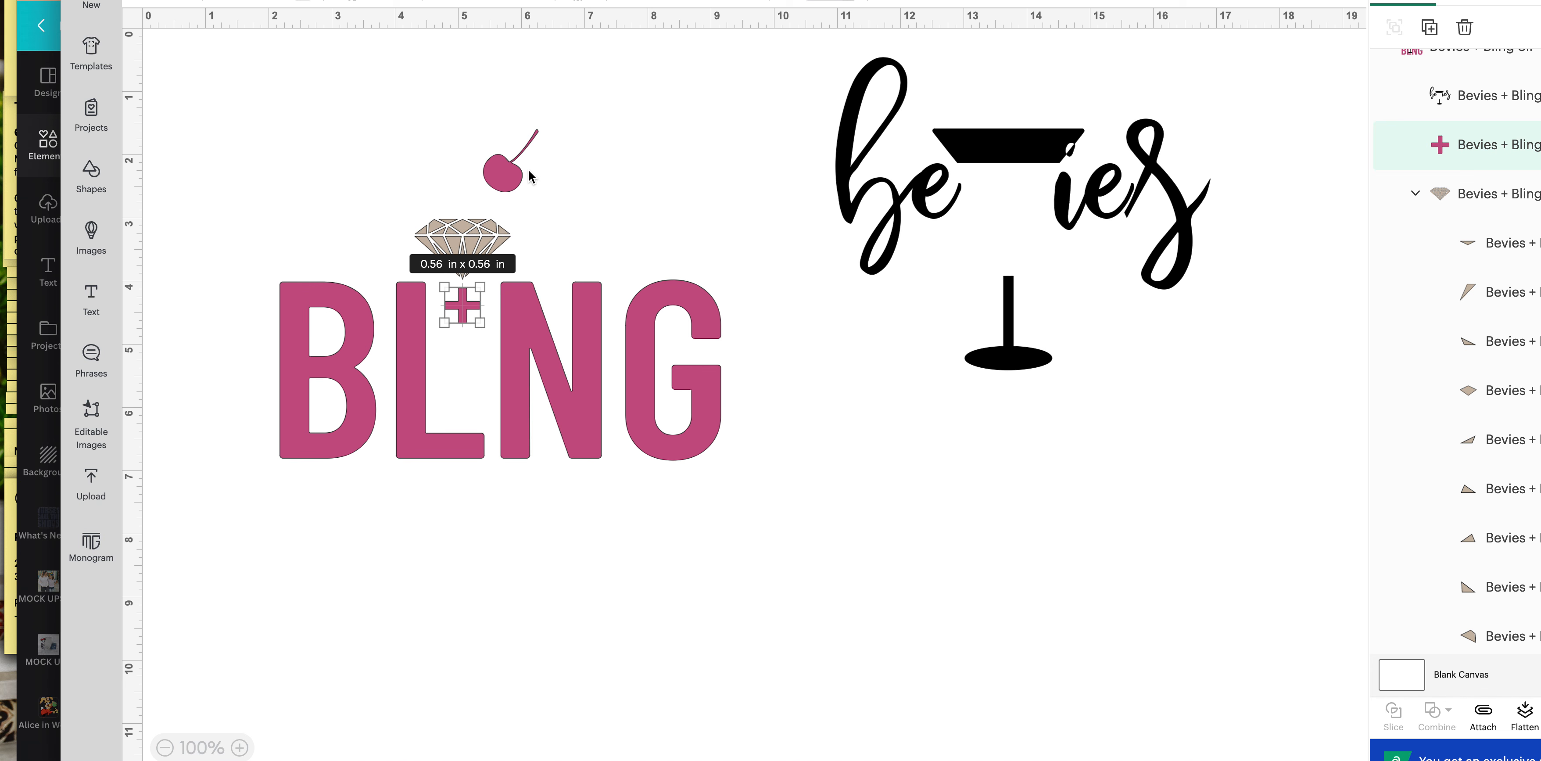
pyautogui.scroll(-10, 1462, 344)
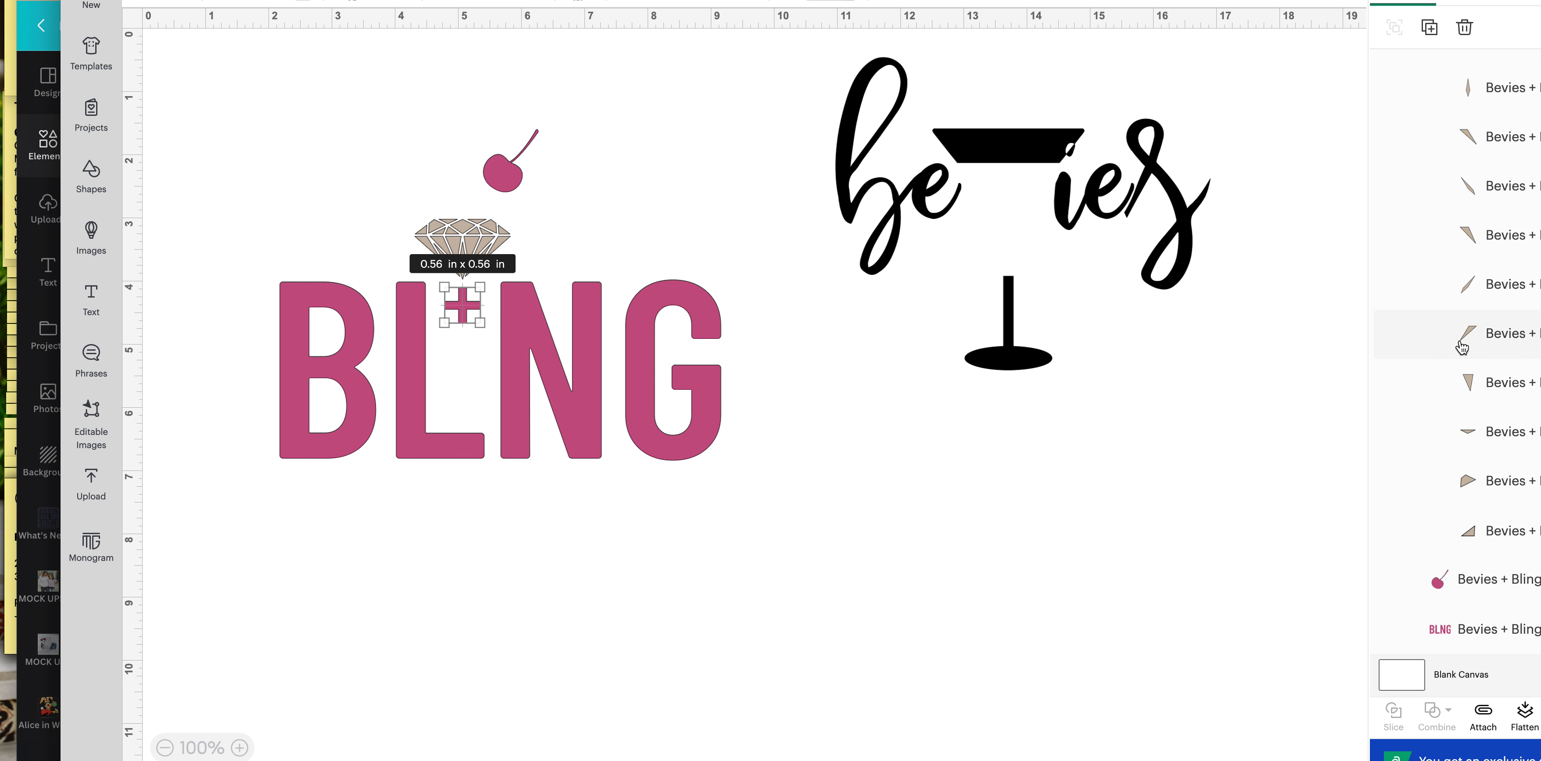
pyautogui.click(1439, 600)
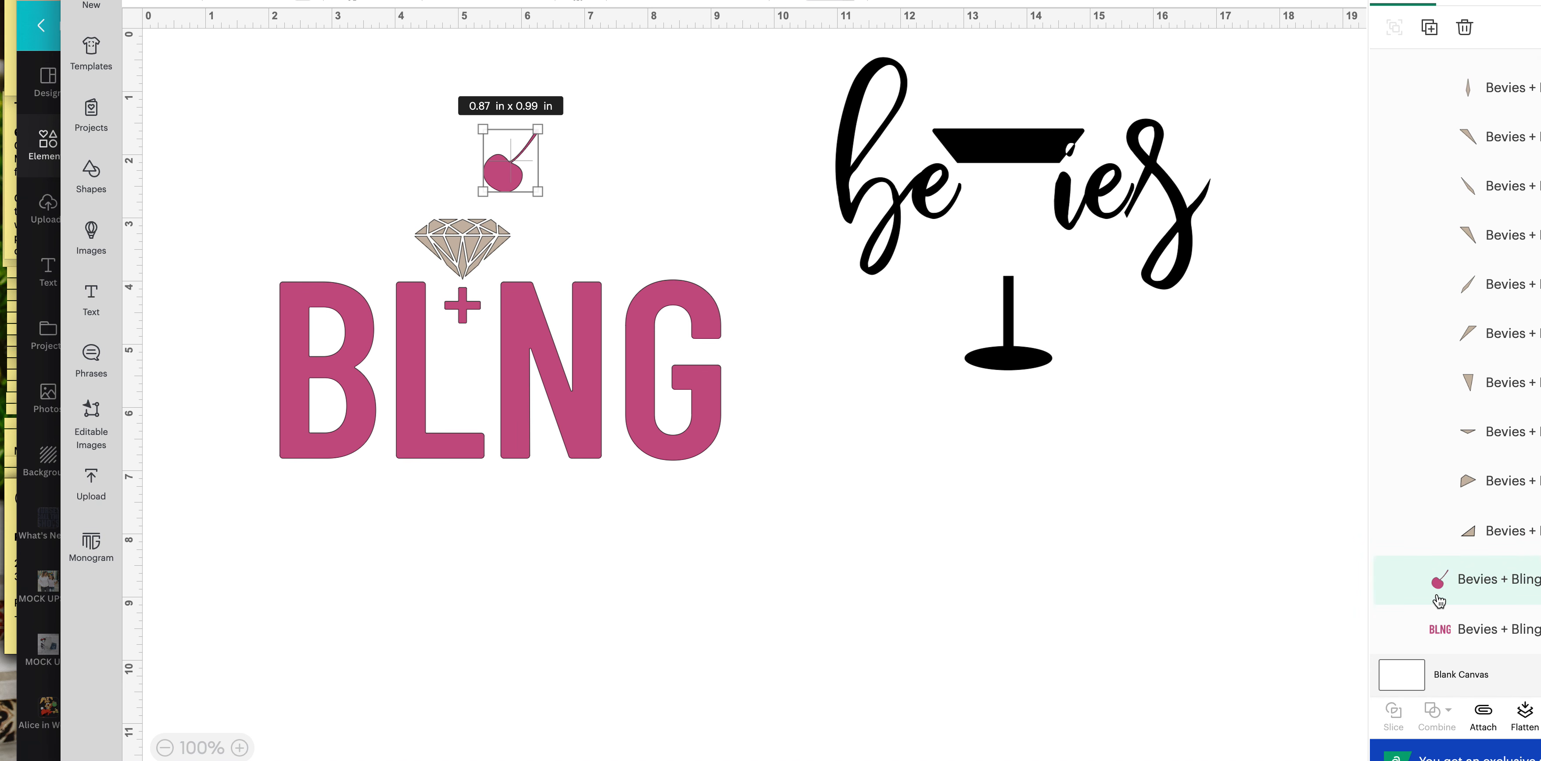
pyautogui.click(1444, 629)
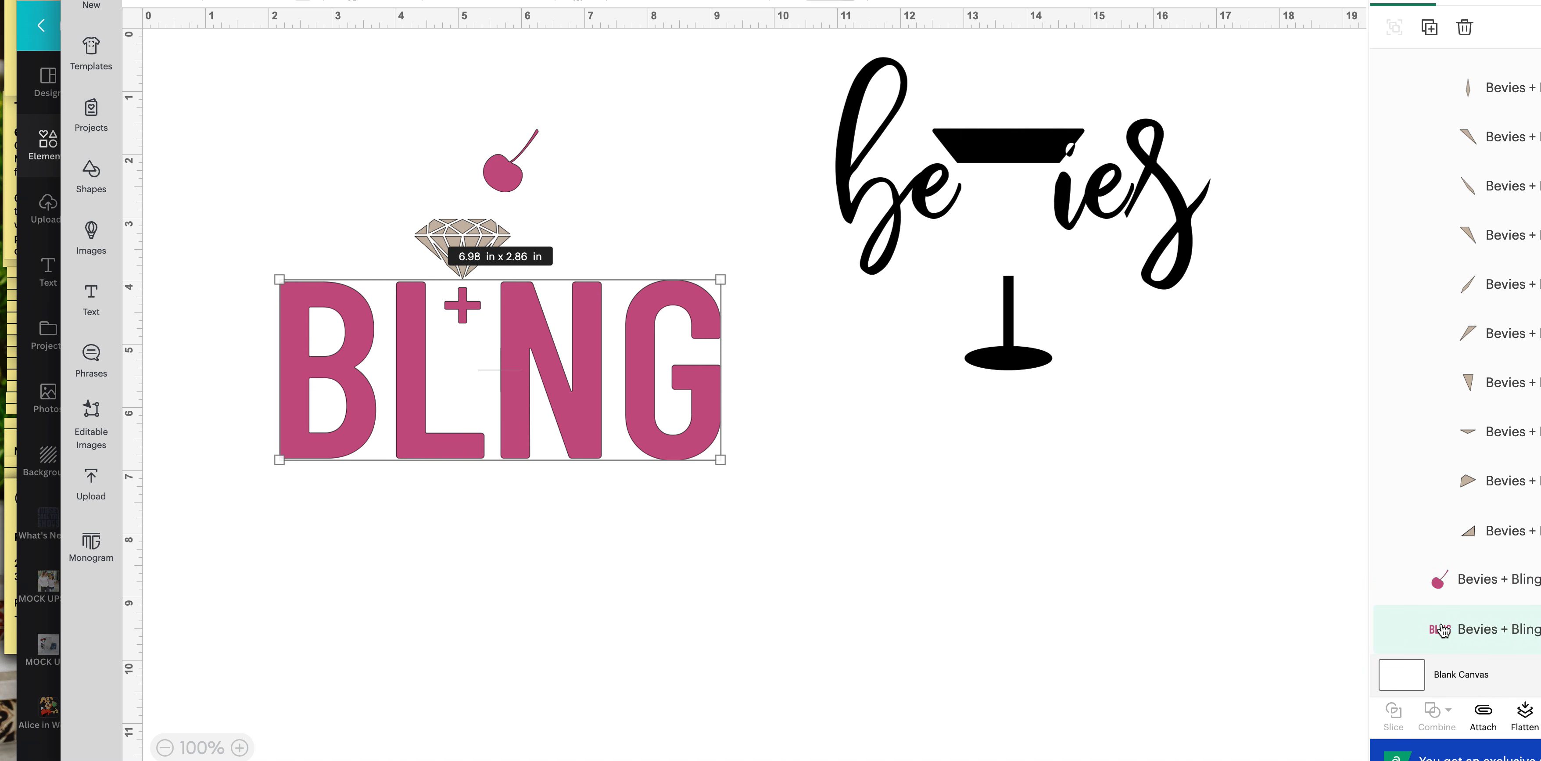
# - Move the cherry from above the diamond to the right of the letter G and review the full layer list
pyautogui.click(1437, 594)
pyautogui.moveTo(534, 173); pyautogui.dragTo(788, 369)
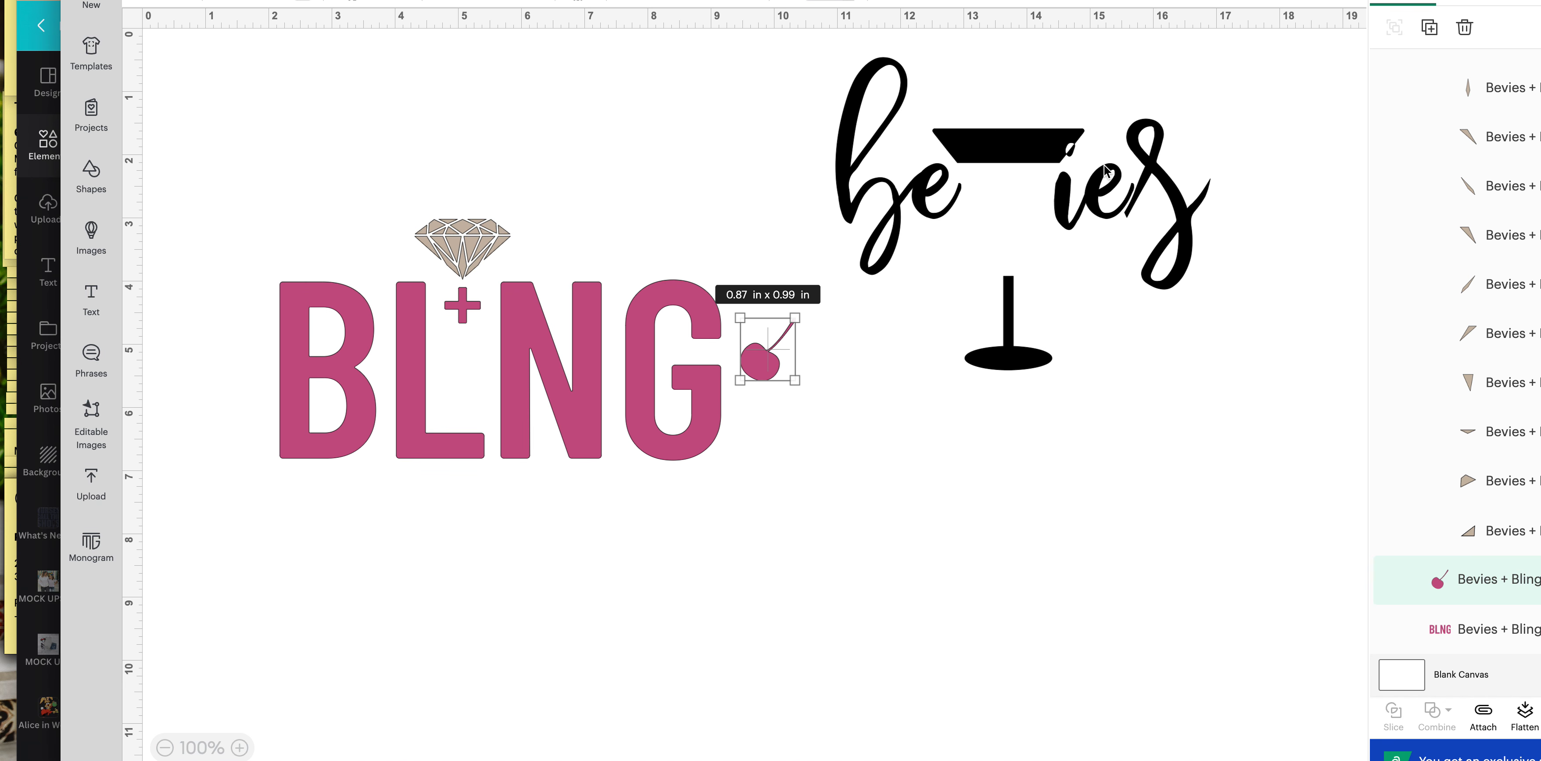
pyautogui.scroll(10, 1393, 527)
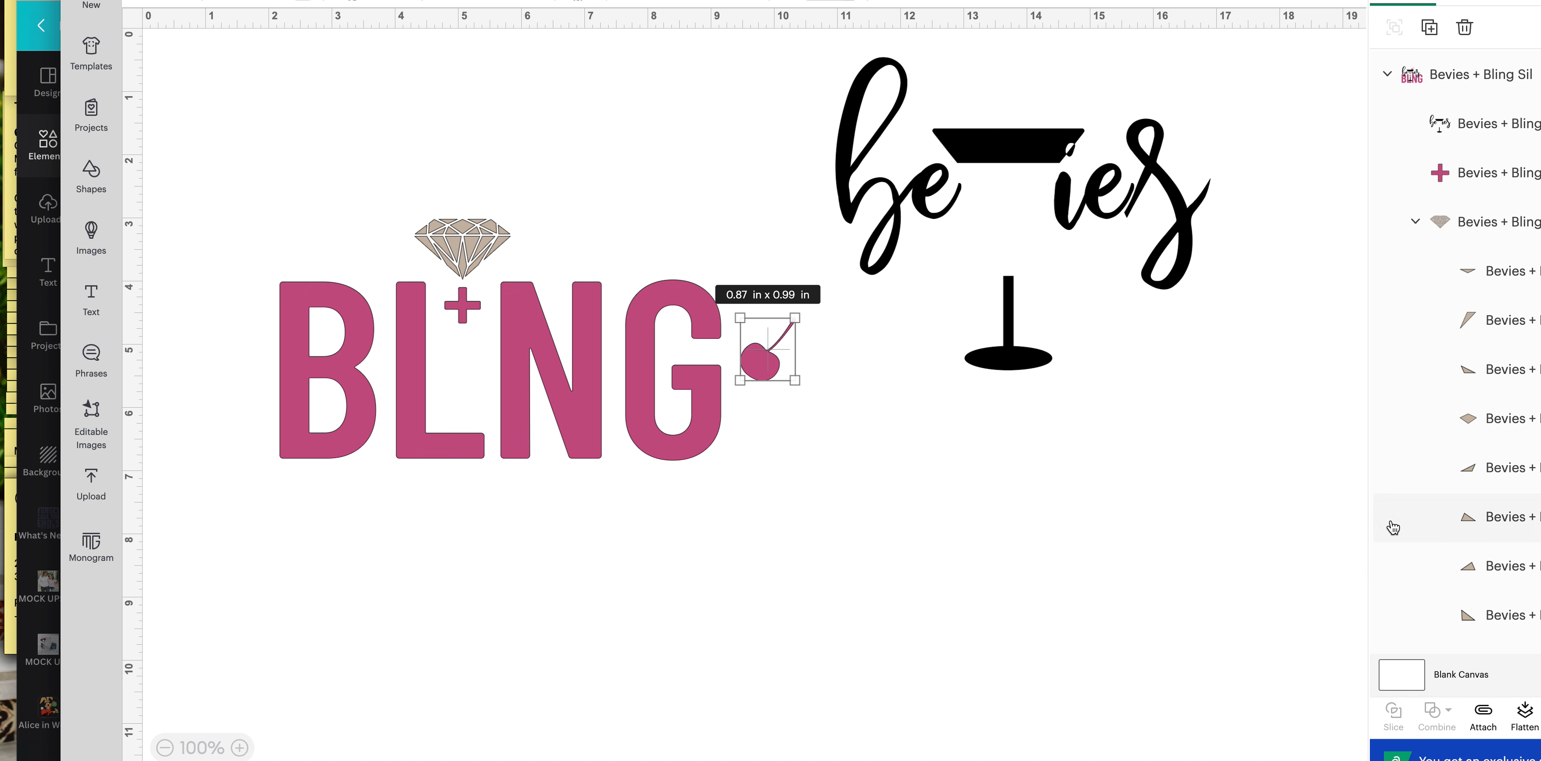
pyautogui.scroll(-1, 1404, 208)
pyautogui.scroll(-10, 1450, 154)
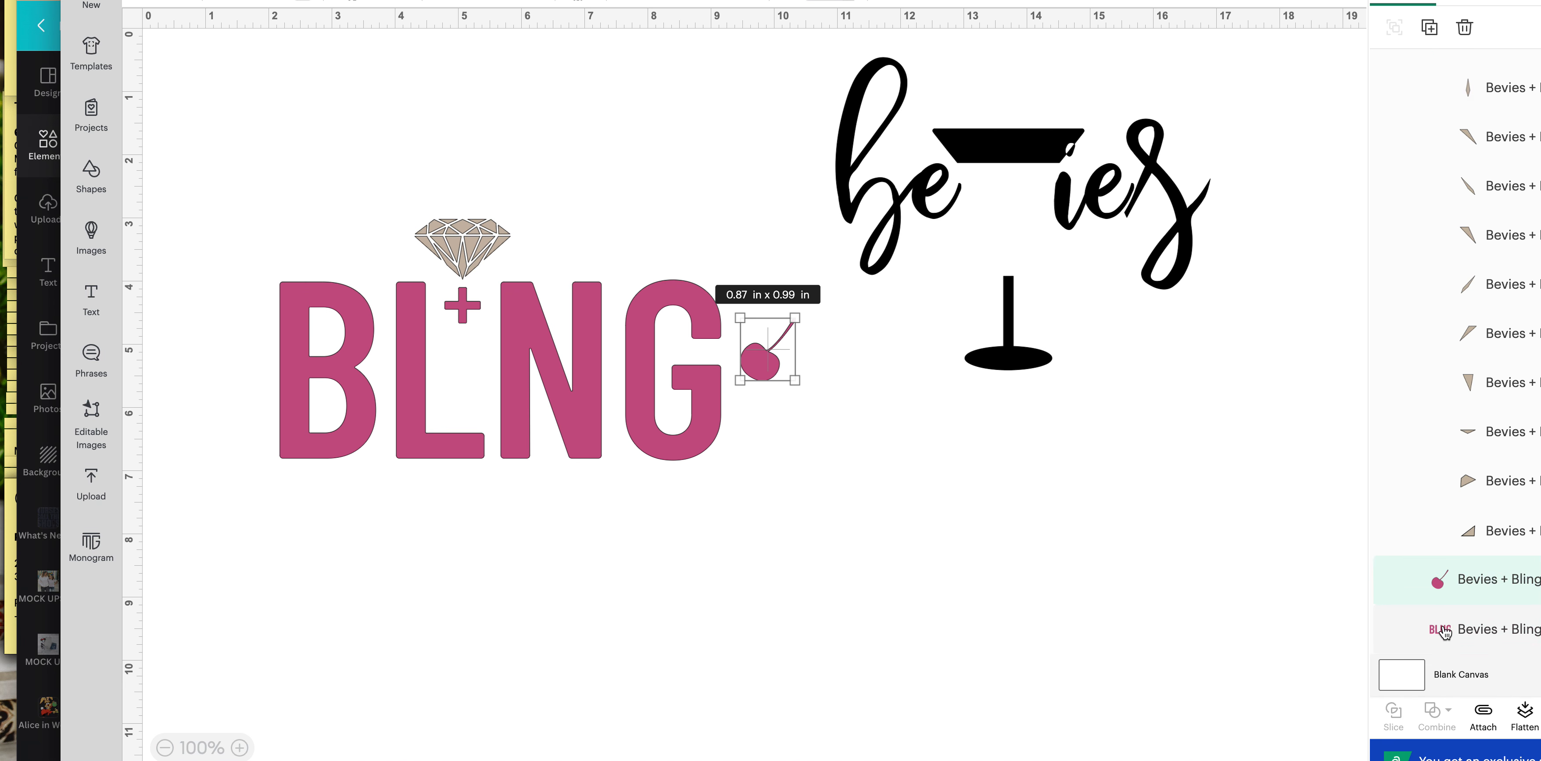
pyautogui.scroll(10, 1414, 592)
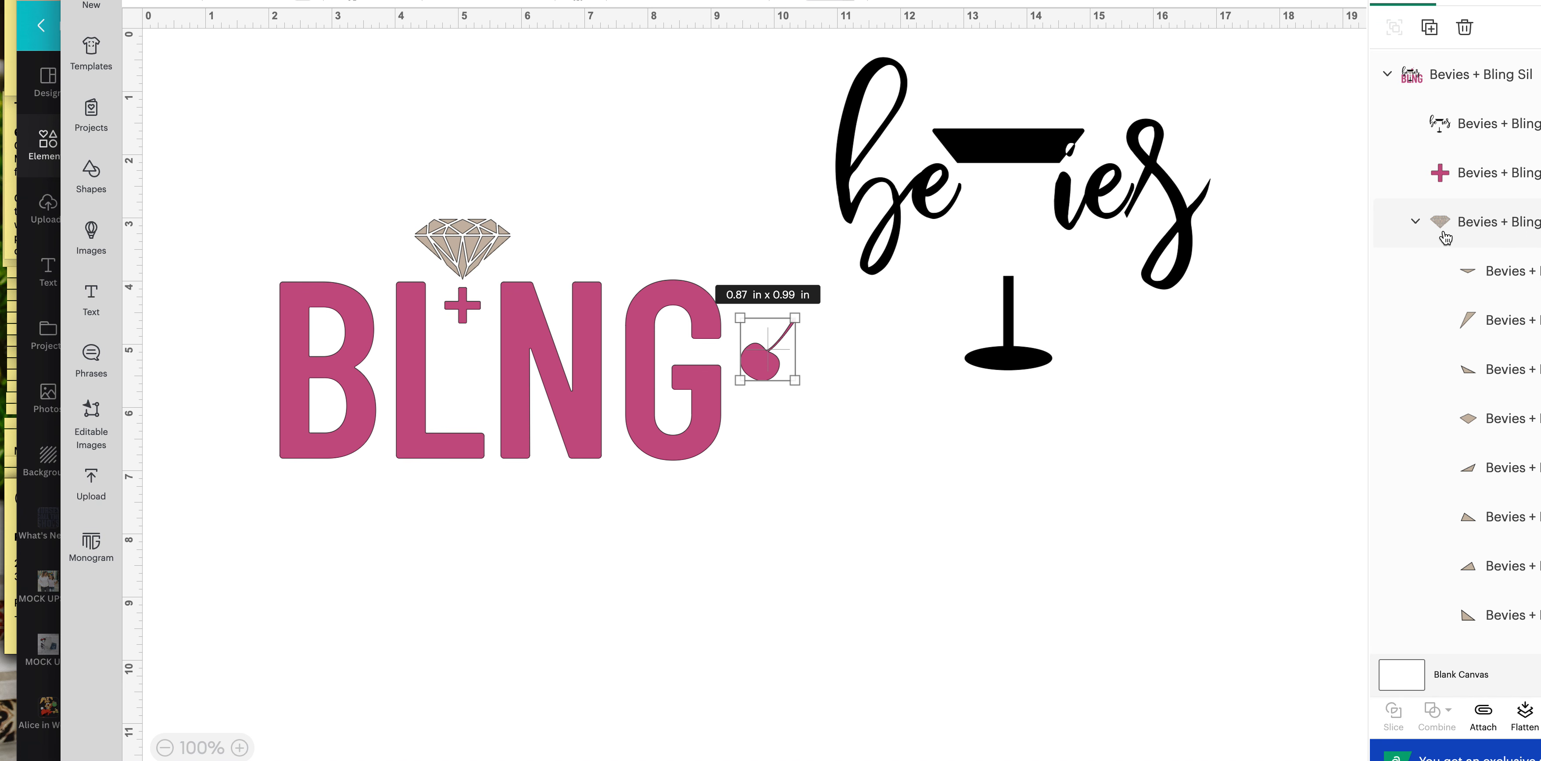
pyautogui.scroll(-10, 1447, 513)
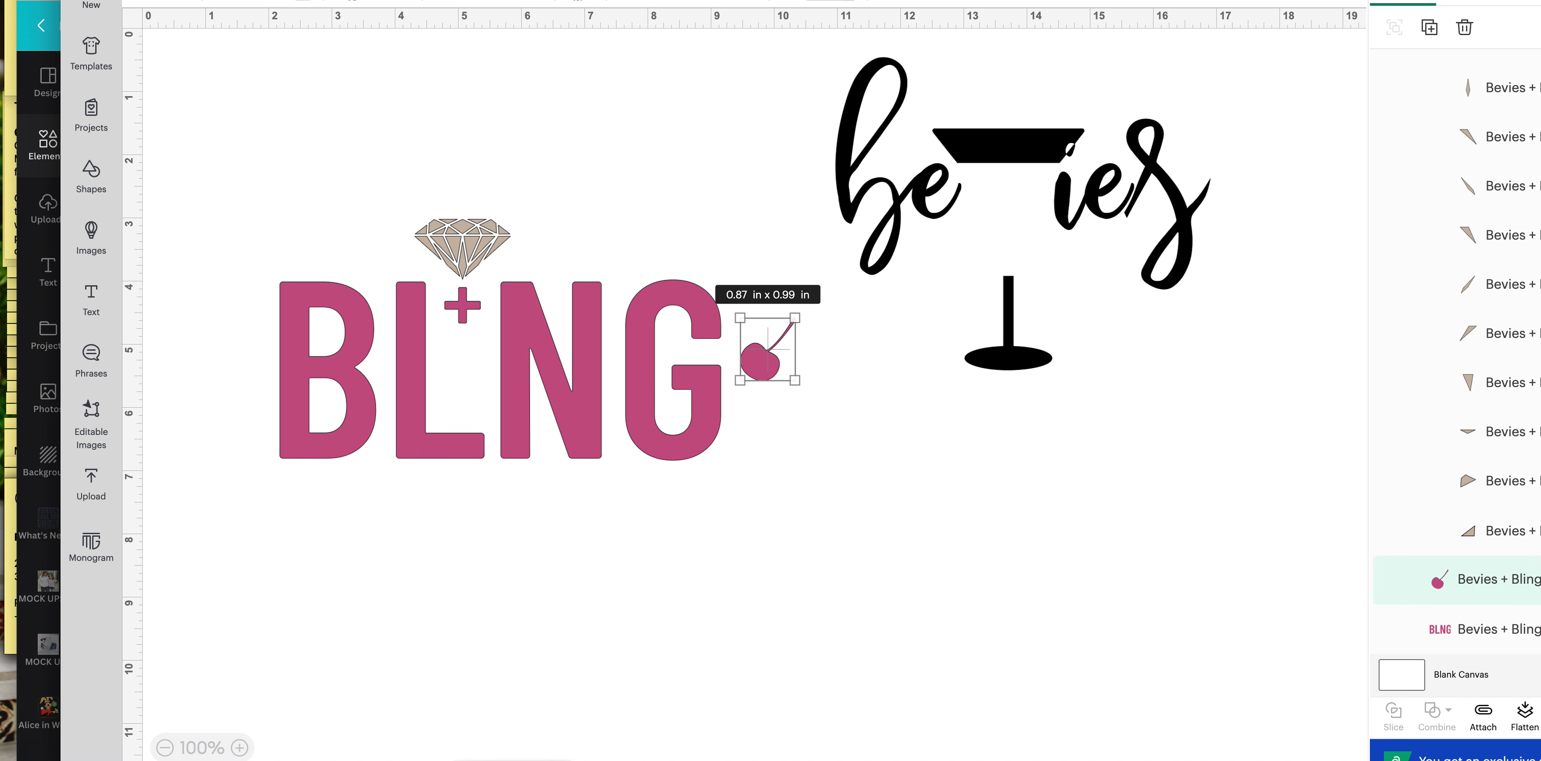
# - Switch to Silhouette Studio and combine the plus sign with the pink BLNG letters into one object
pyautogui.click(556, 760)
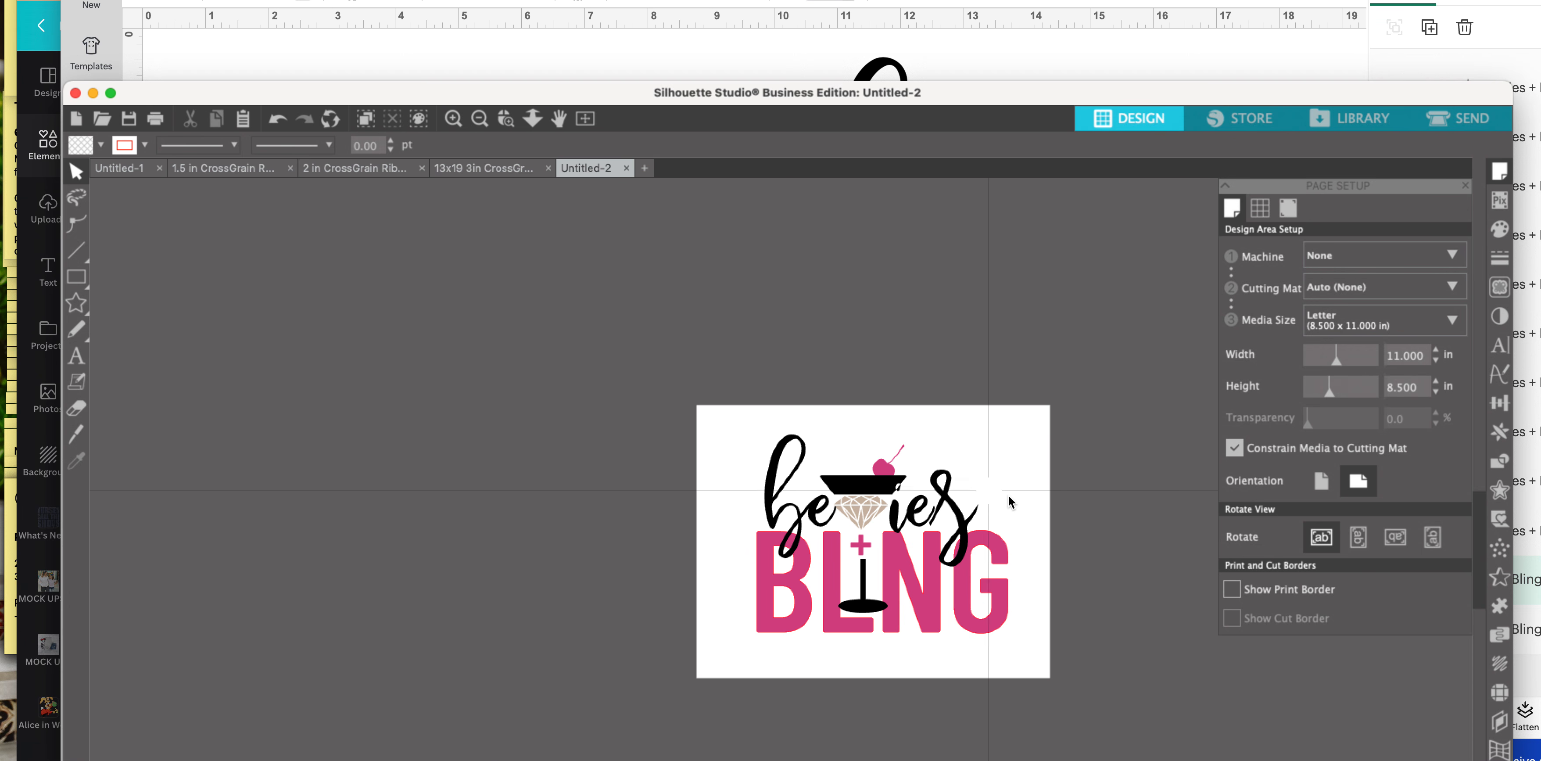
pyautogui.click(866, 553)
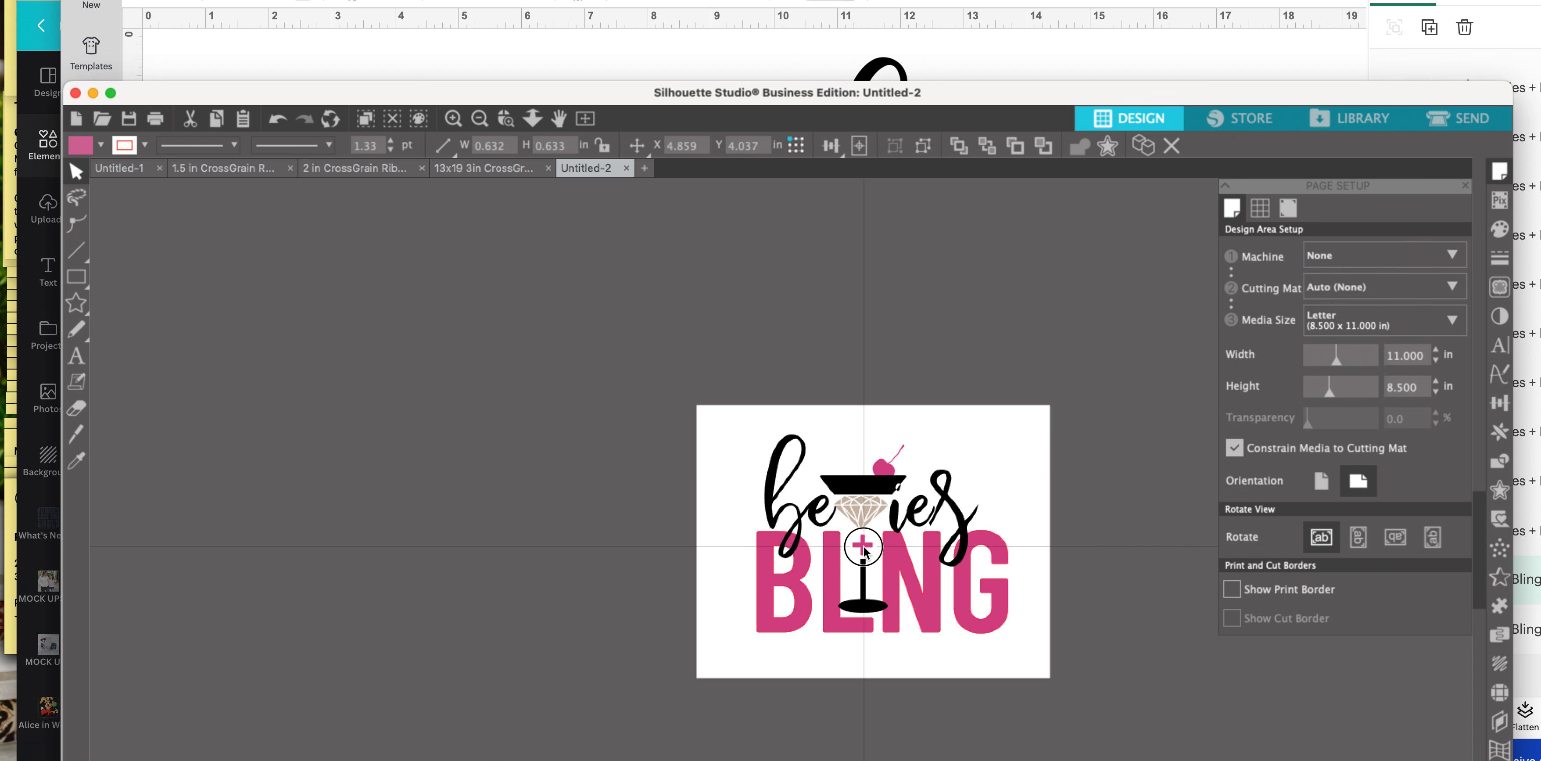
pyautogui.click(453, 118)
pyautogui.click(453, 119)
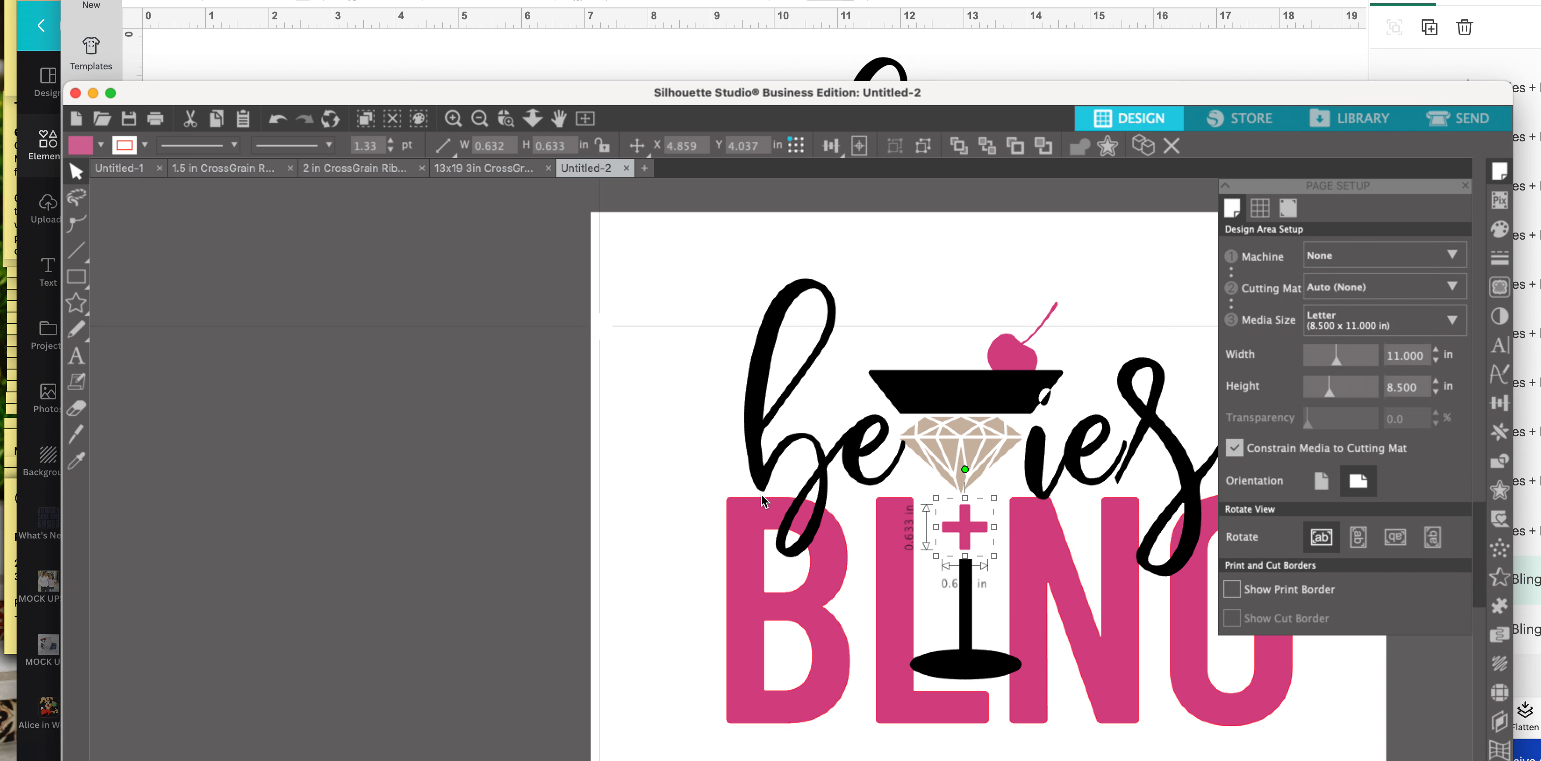
pyautogui.scroll(-1, 764, 501)
pyautogui.hscroll(1, 764, 501)
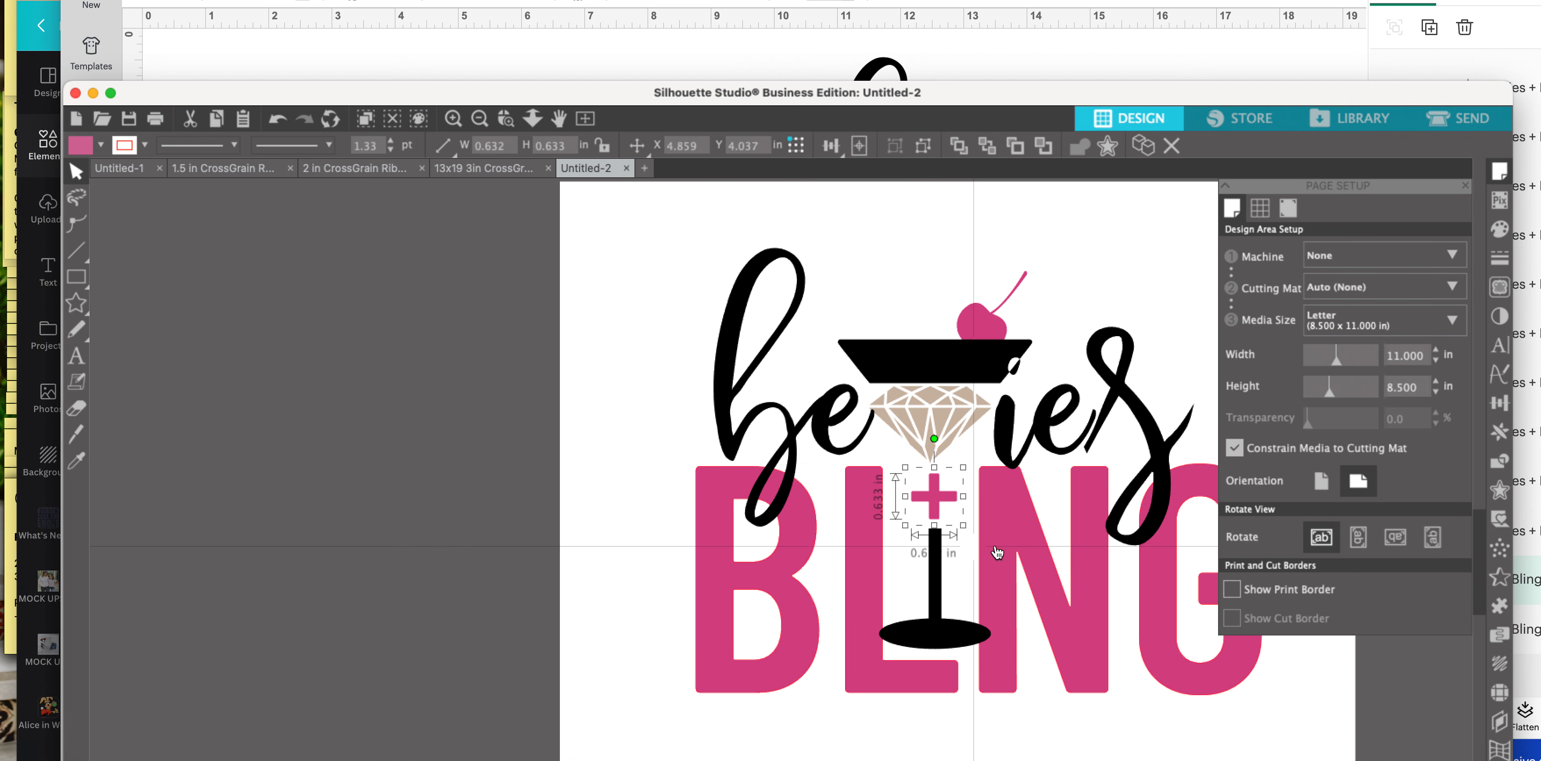
pyautogui.click(1038, 539)
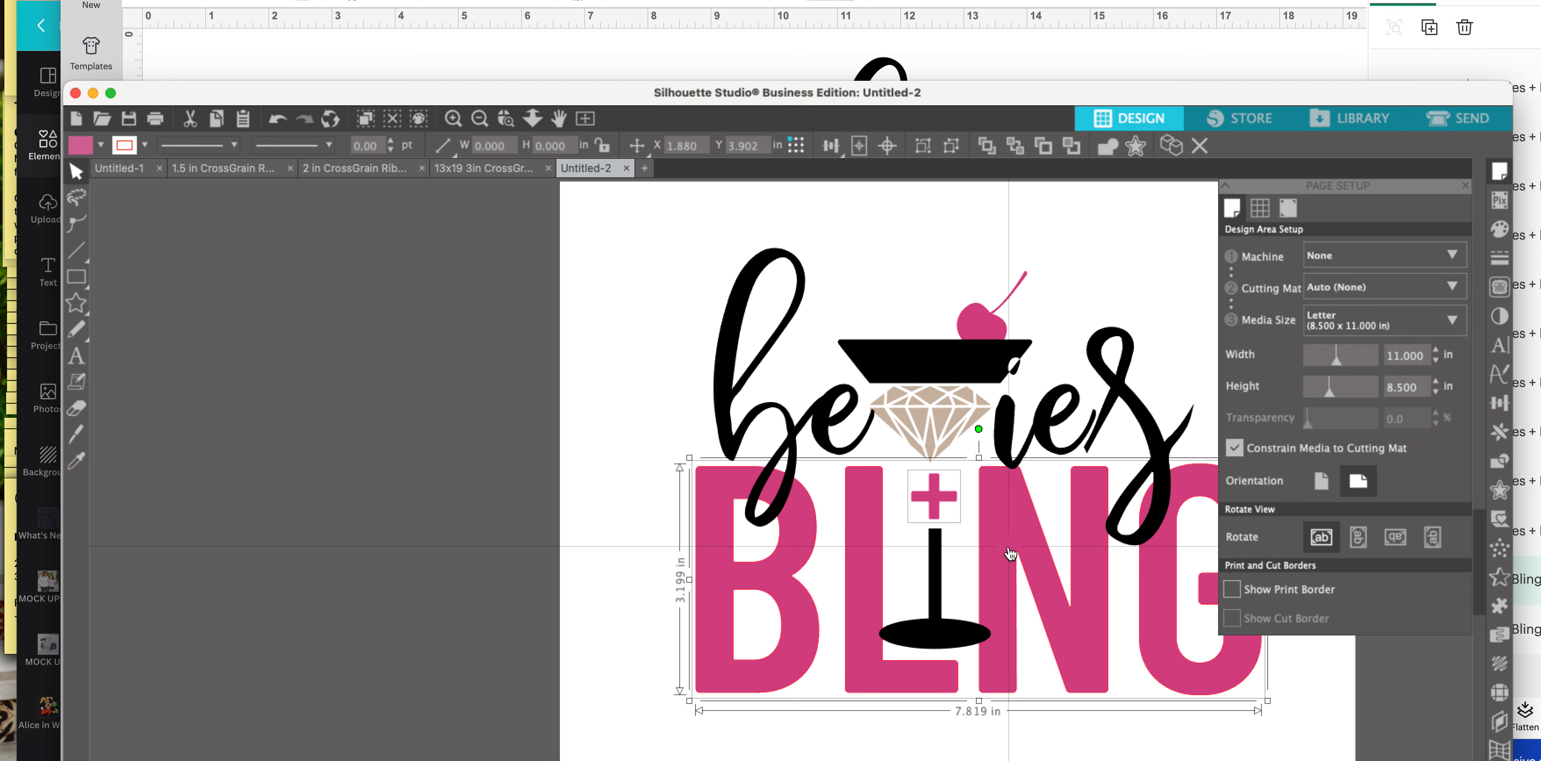
pyautogui.click(611, 501)
pyautogui.click(930, 487)
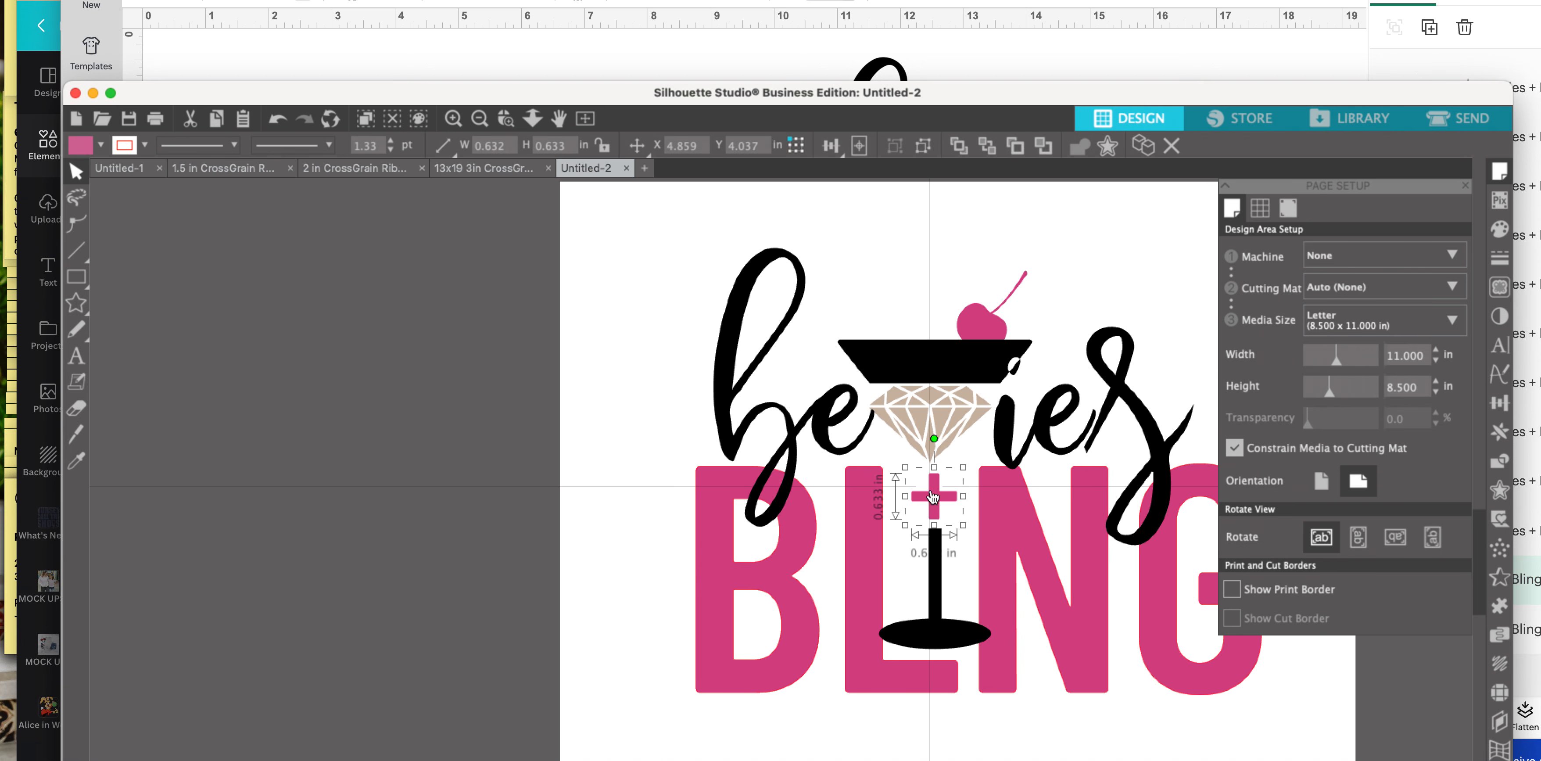
pyautogui.keyDown('shift'); pyautogui.click(859, 518); pyautogui.keyUp('shift')
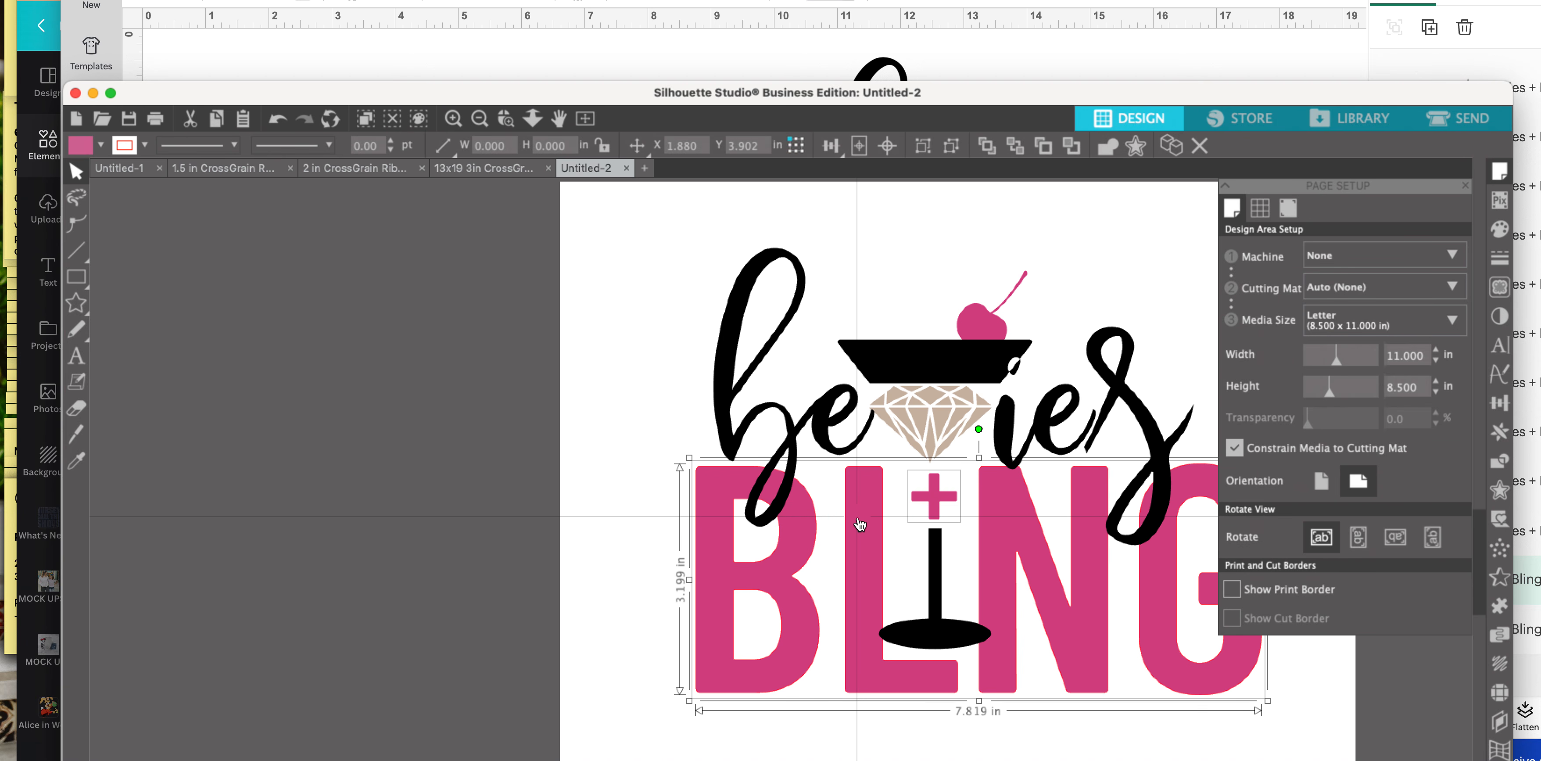
pyautogui.press('super+g')
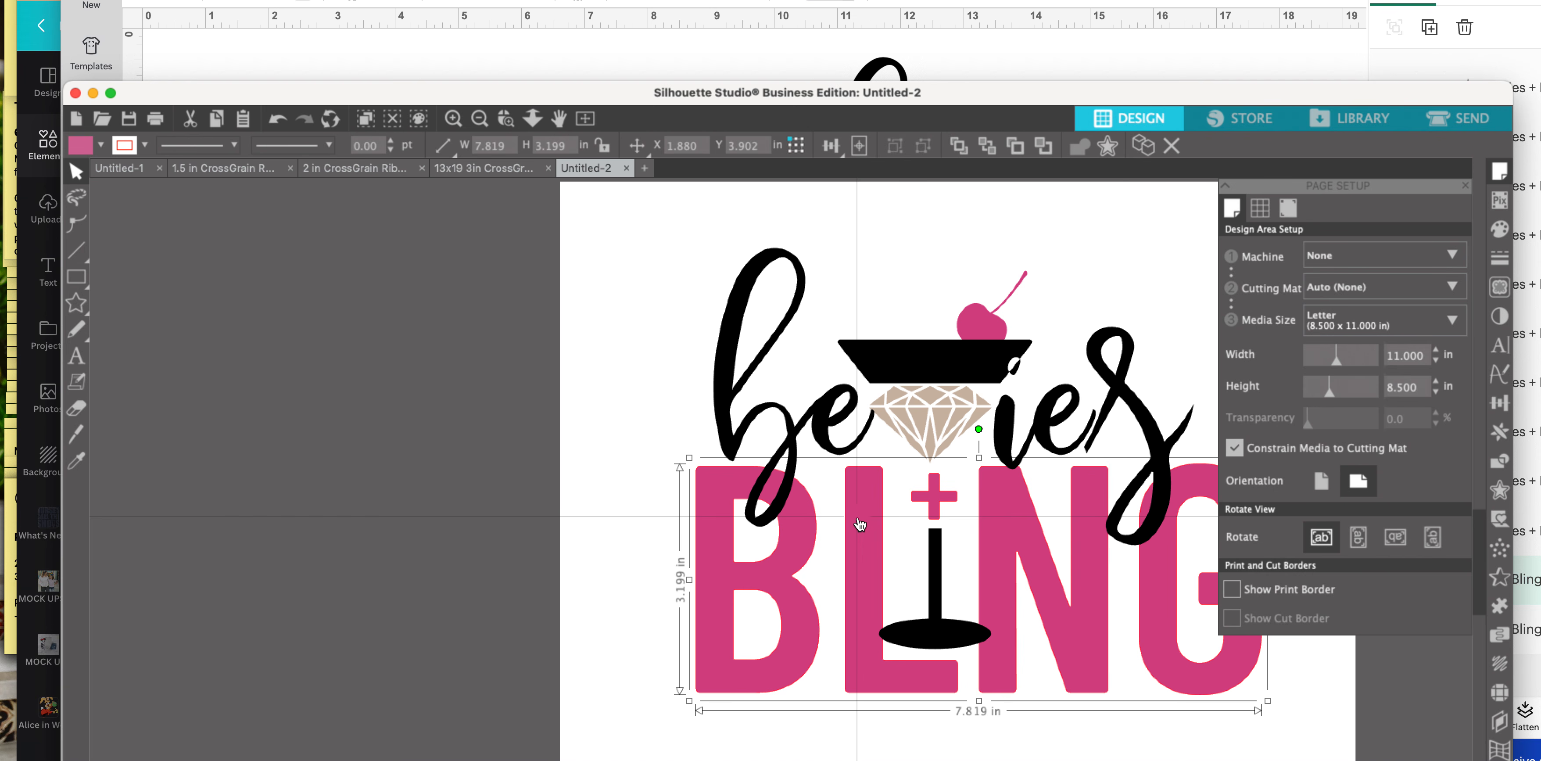
# - Nudge the diamond, the black bevies lettering and the pink BLNG letters slightly so the diamond sits centered beneath the glass rim
pyautogui.click(935, 409)
pyautogui.moveTo(935, 410); pyautogui.dragTo(939, 413)
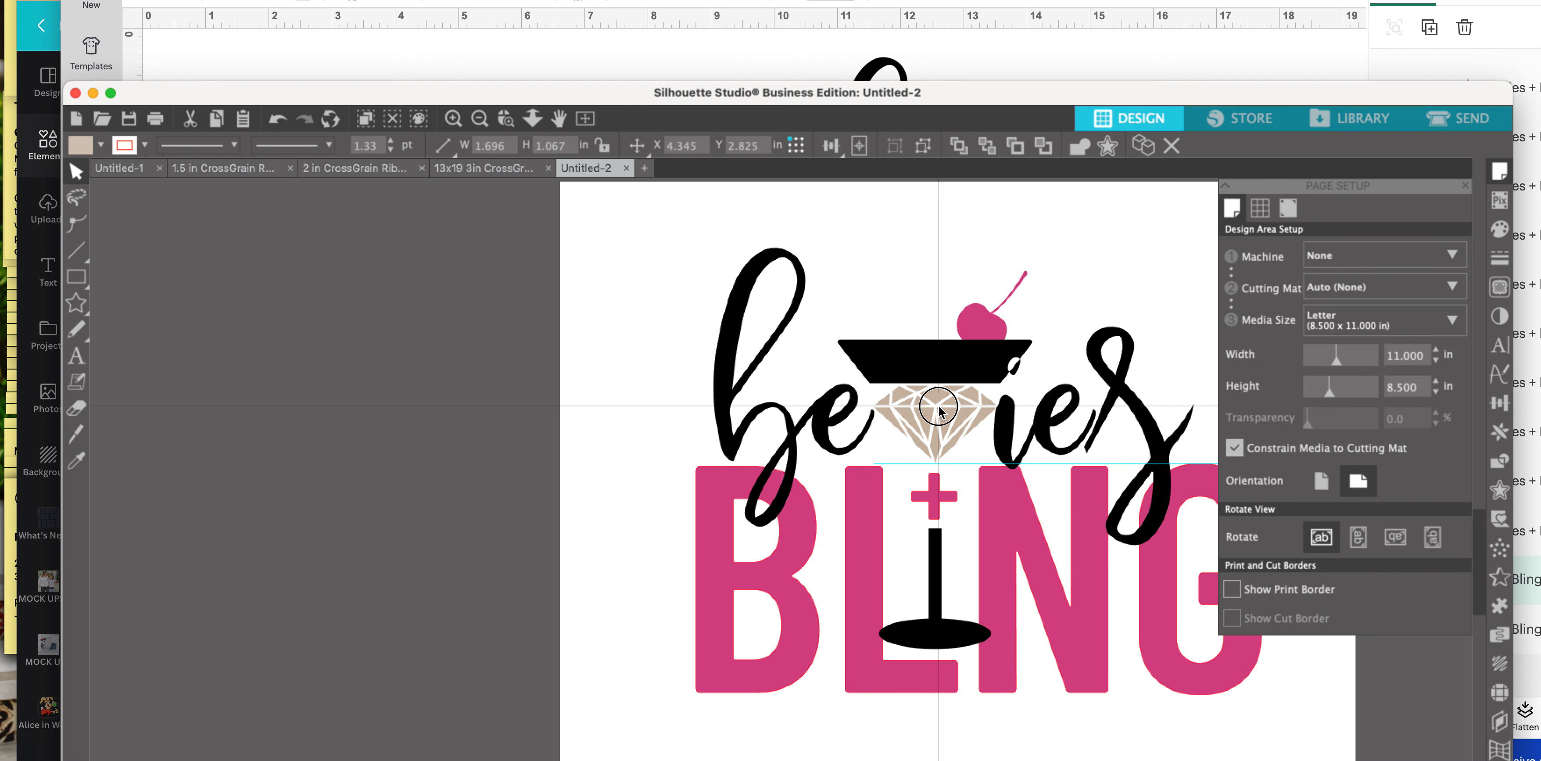
pyautogui.moveTo(925, 366); pyautogui.dragTo(920, 366)
pyautogui.moveTo(933, 495); pyautogui.dragTo(930, 496)
pyautogui.click(940, 438)
pyautogui.moveTo(941, 436); pyautogui.dragTo(940, 435)
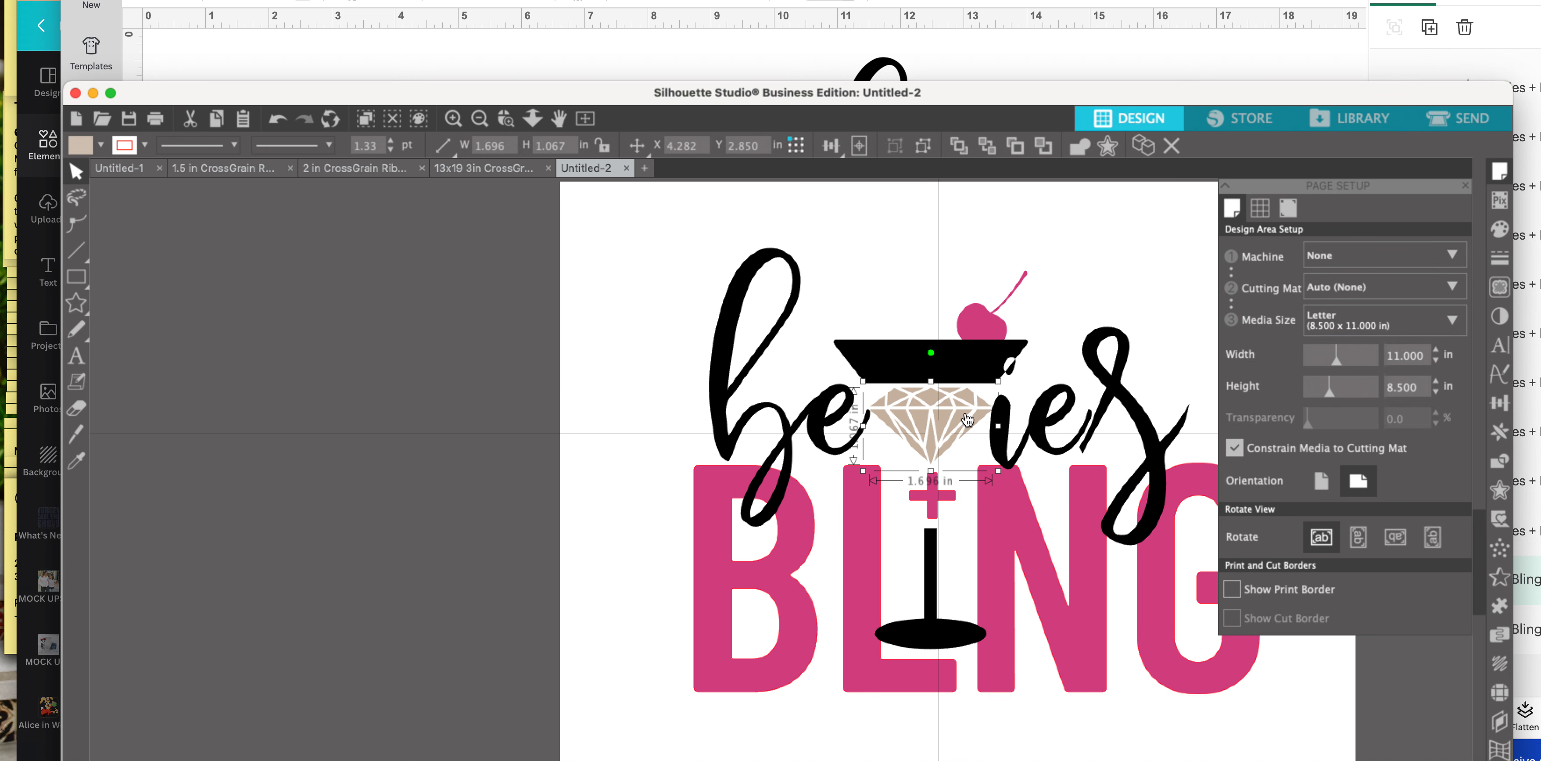
pyautogui.click(1008, 309)
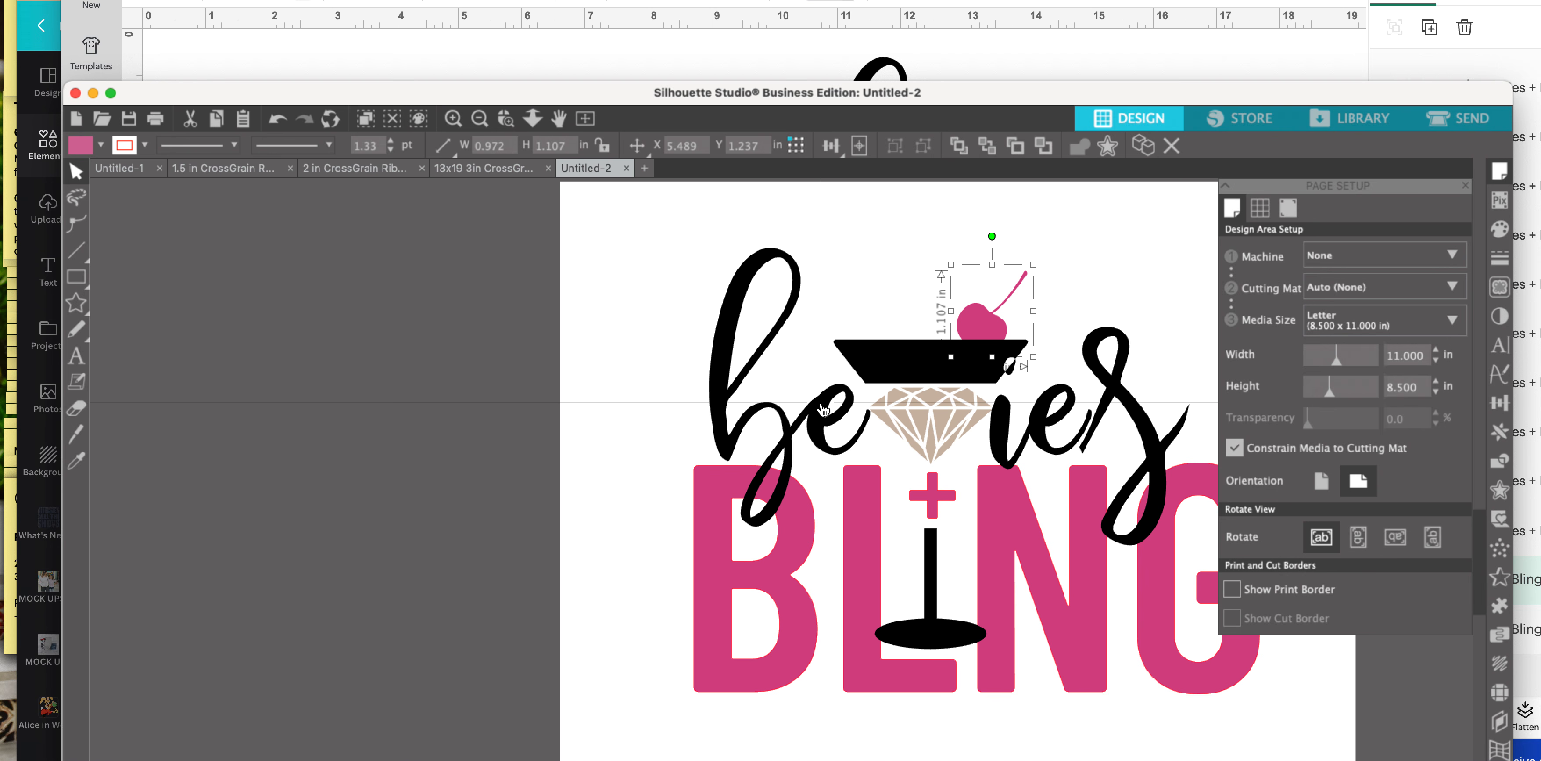
# - Save the design to Downloads in SVG format under the name "Bevies + Bling .2"
pyautogui.press('super+s')
pyautogui.write('Bevies + Bling')
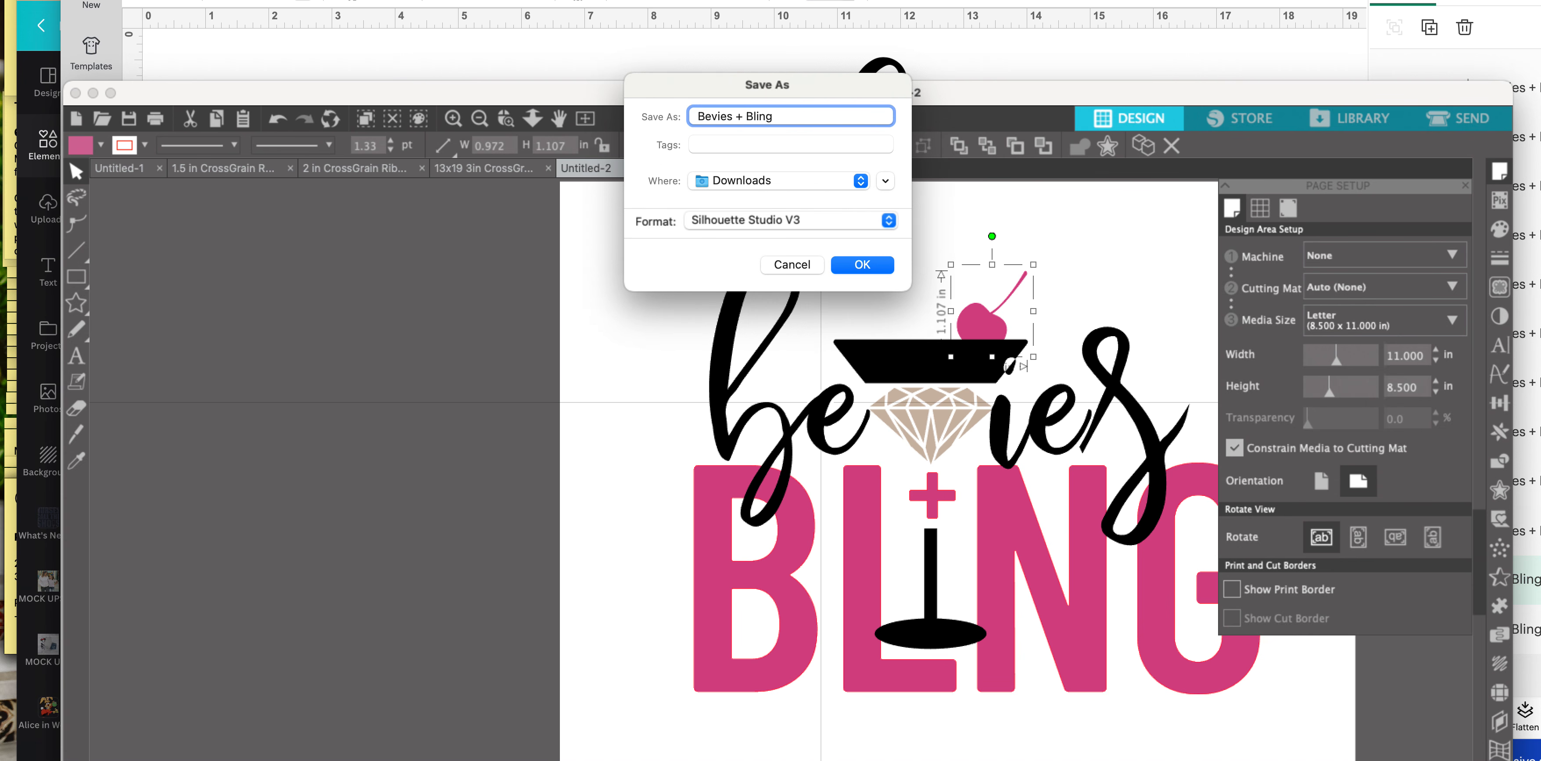
pyautogui.write('2')
pyautogui.click(760, 223)
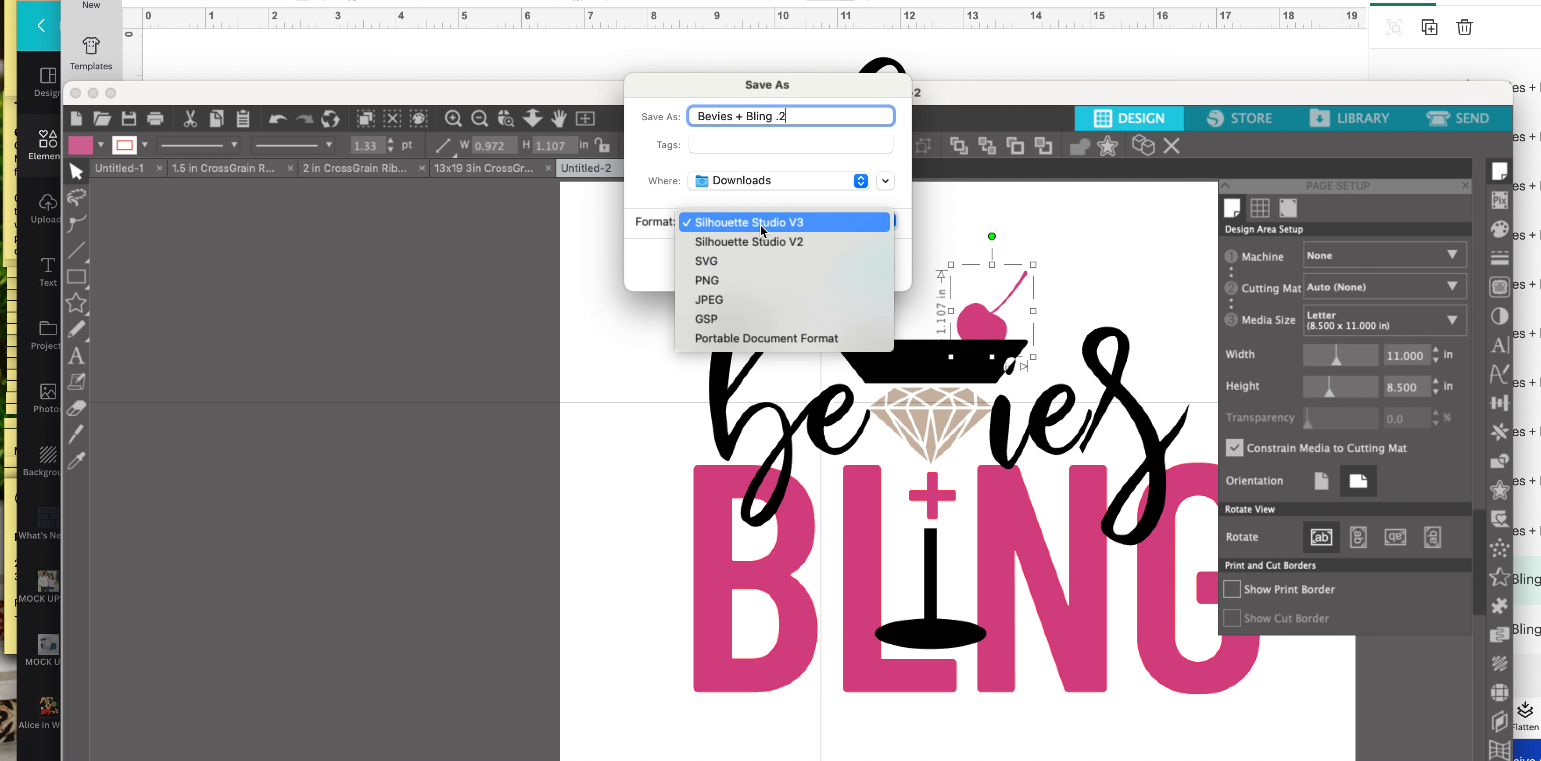
pyautogui.click(749, 264)
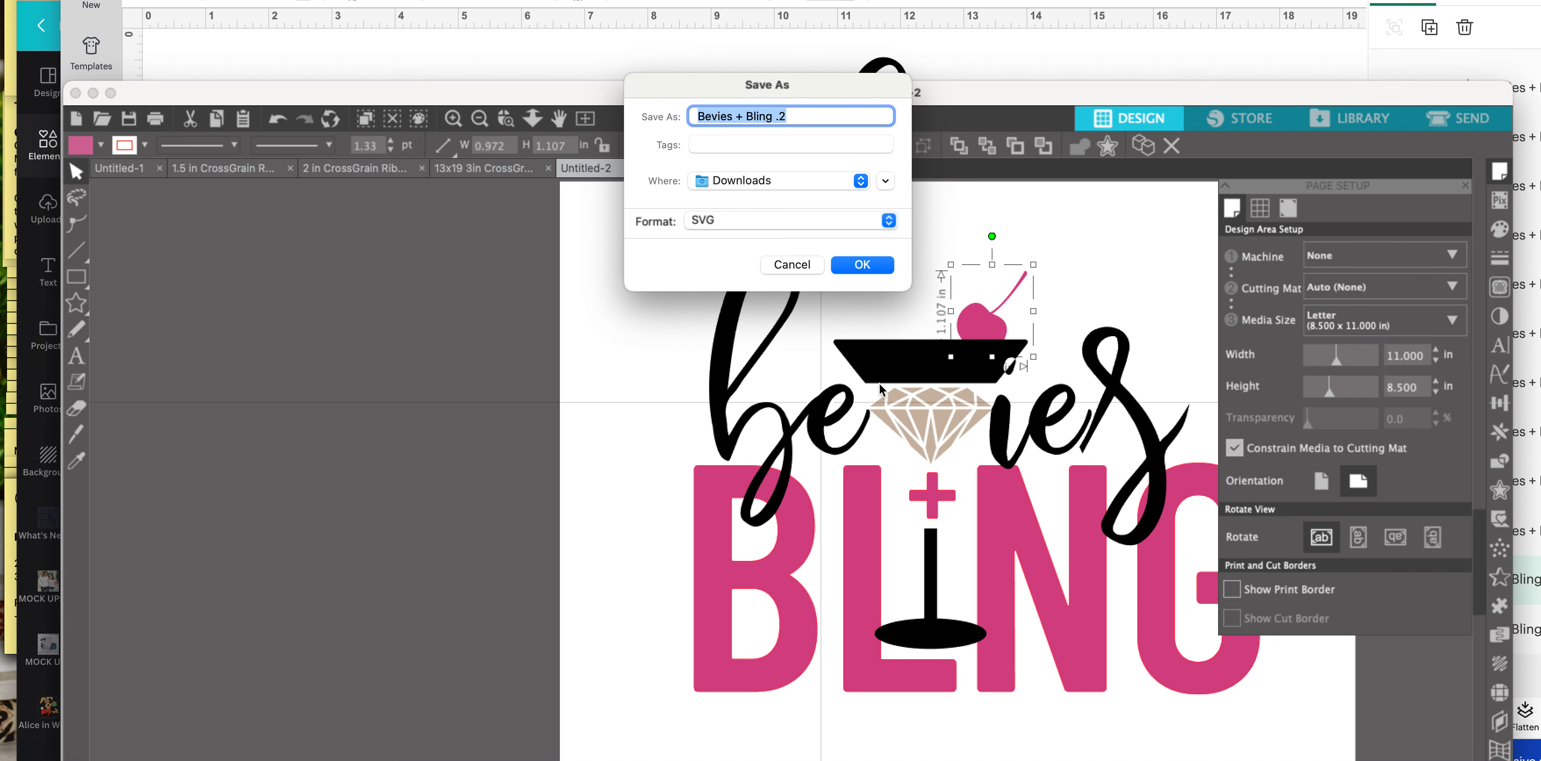
pyautogui.click(859, 266)
# - Switch to Cricut Design Space and delete the whole old design from the canvas
pyautogui.click(1067, 73)
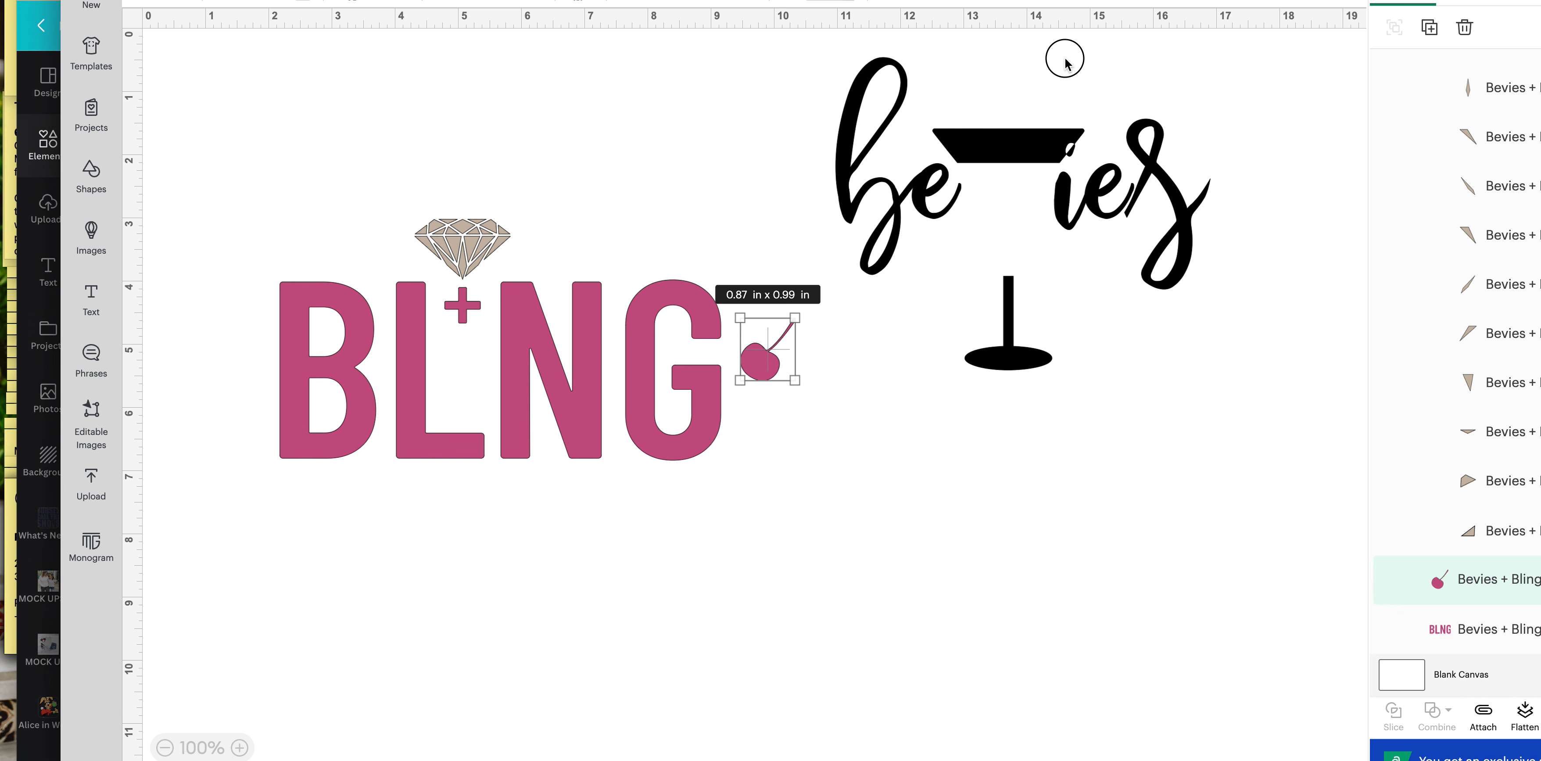
pyautogui.moveTo(1170, 506); pyautogui.dragTo(265, 85)
pyautogui.press('Delete')
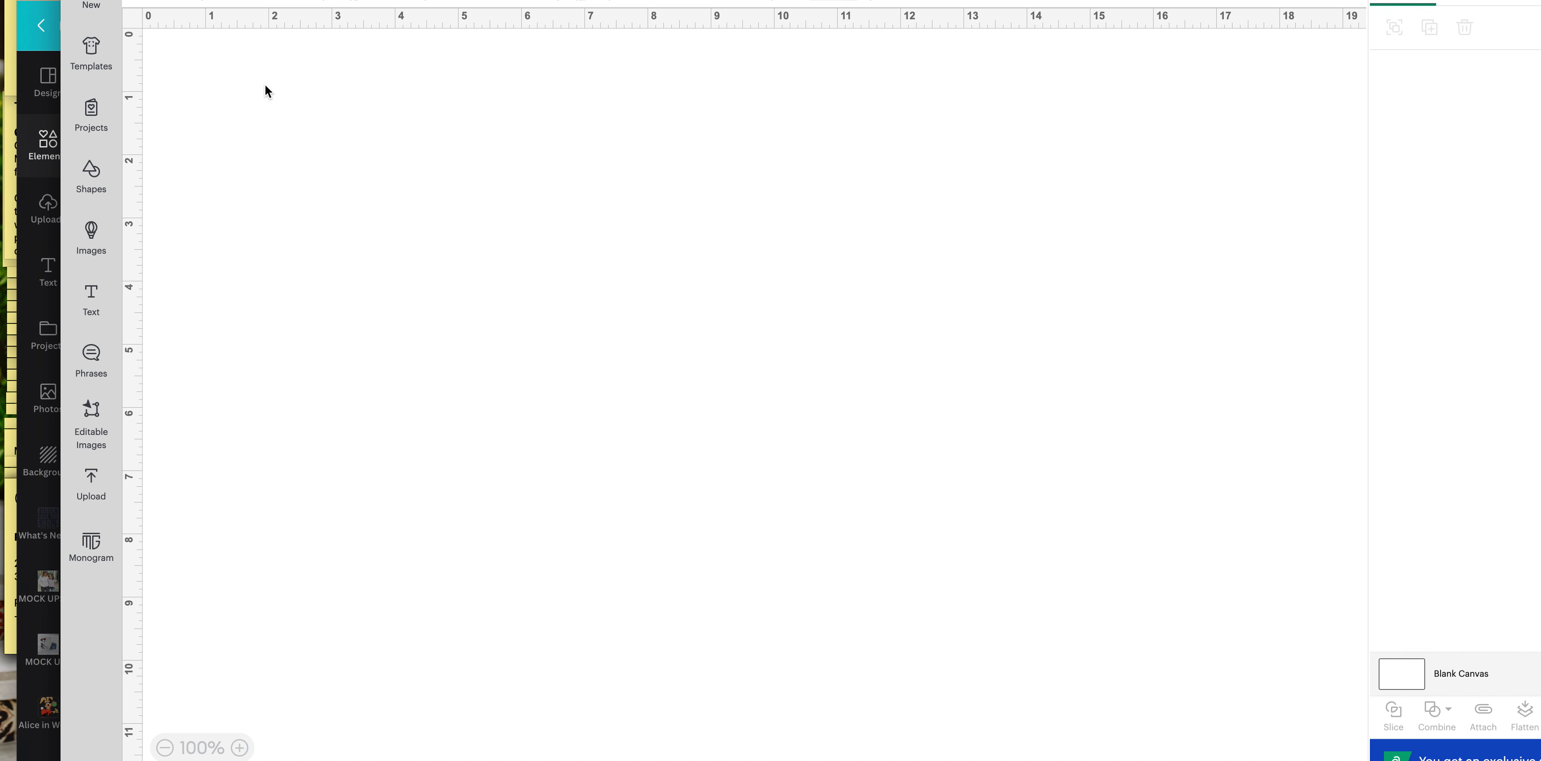
# - Upload "Bevies + Bling .2.svg" from Downloads and add it to the canvas
pyautogui.click(72, 487)
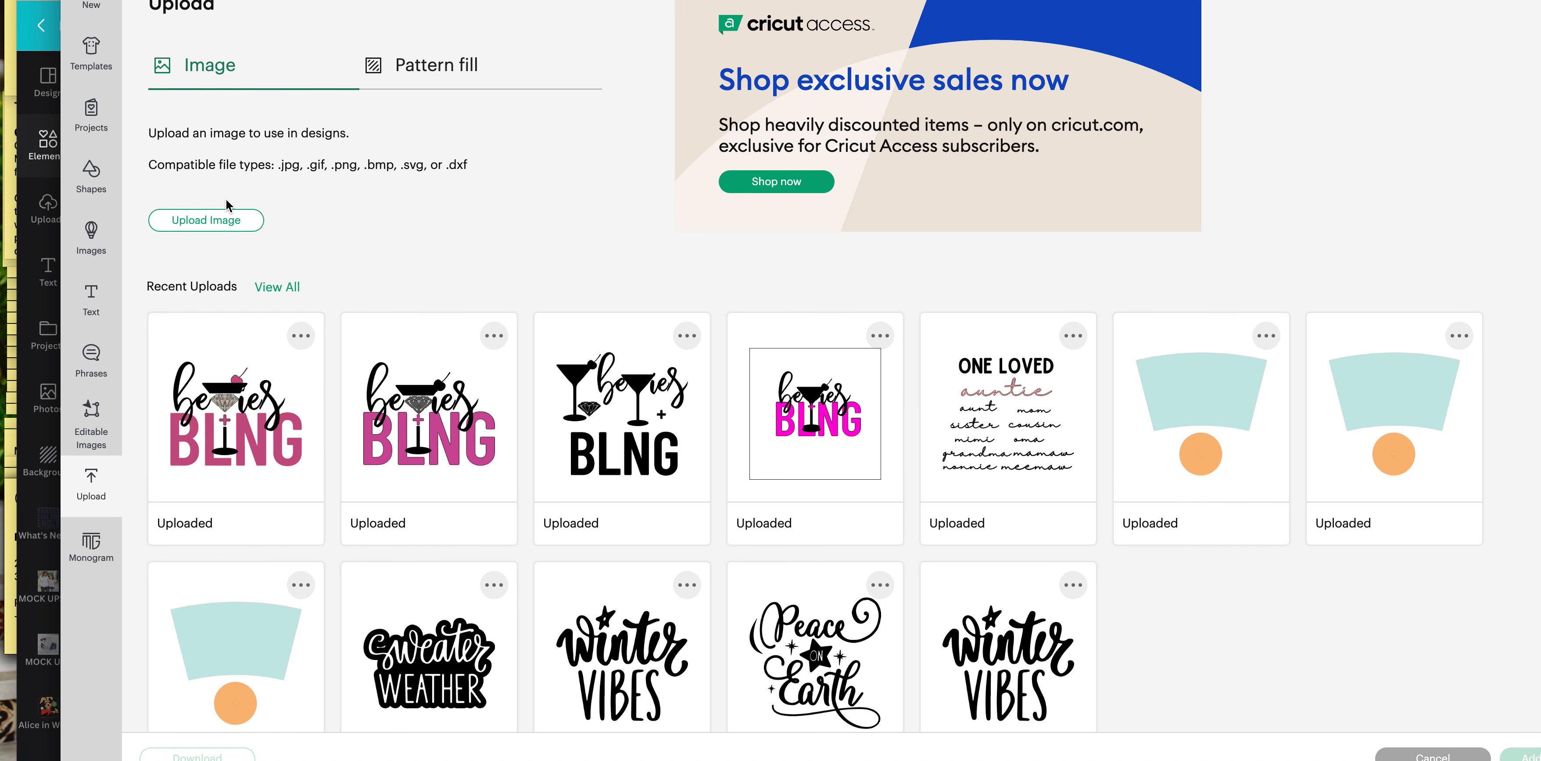
pyautogui.click(225, 214)
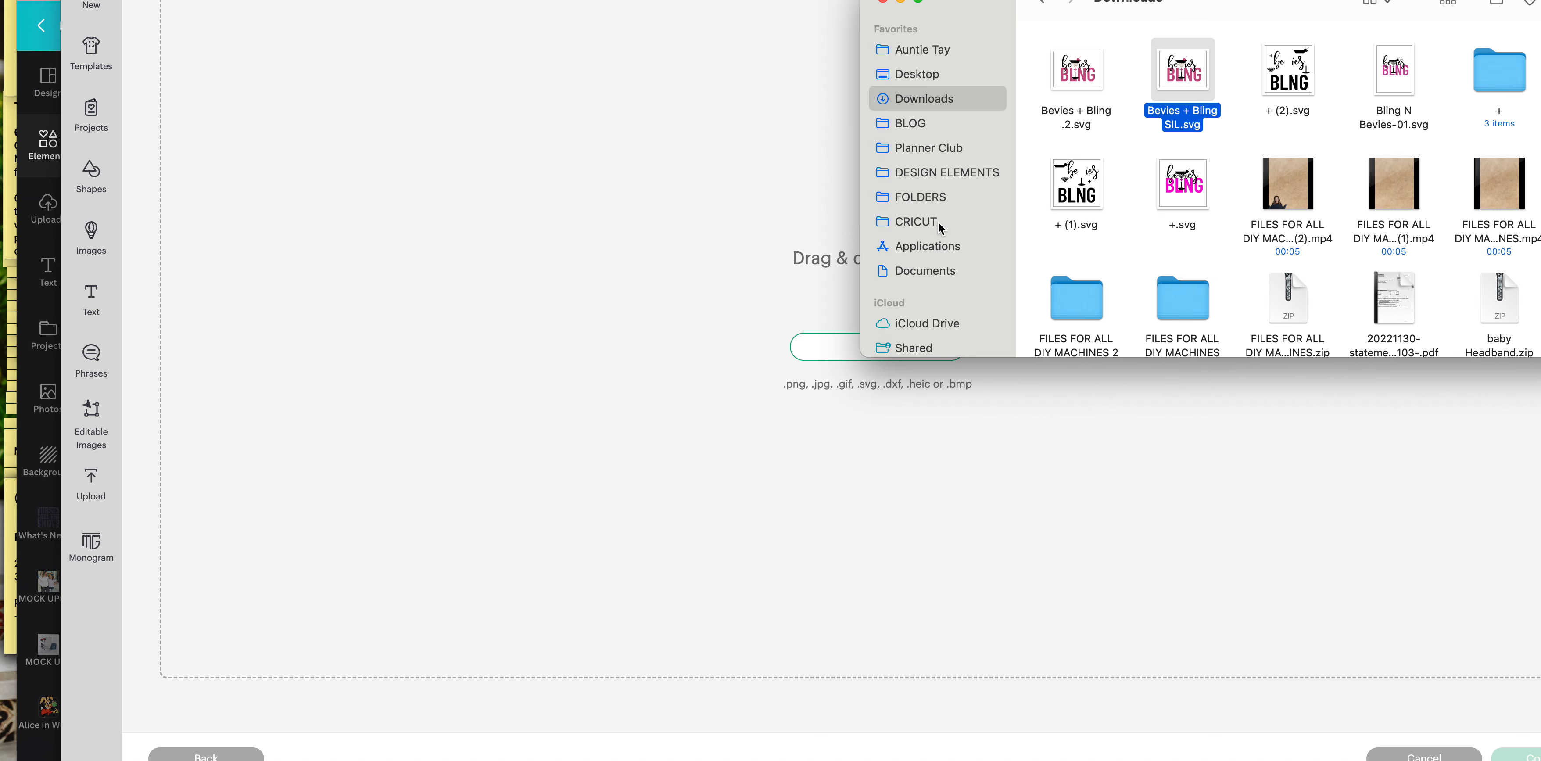
pyautogui.moveTo(1085, 65); pyautogui.dragTo(615, 386)
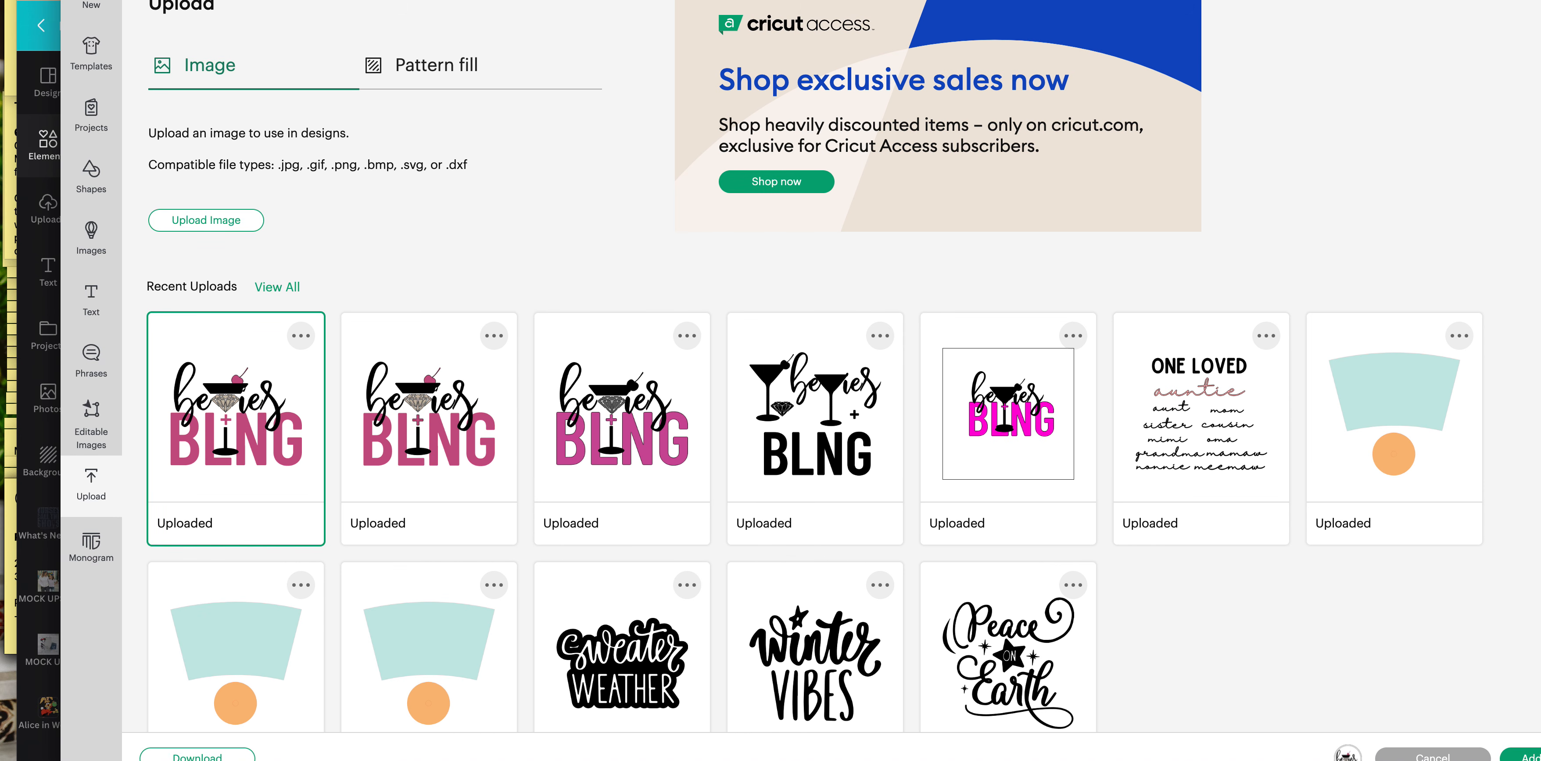
pyautogui.click(1509, 759)
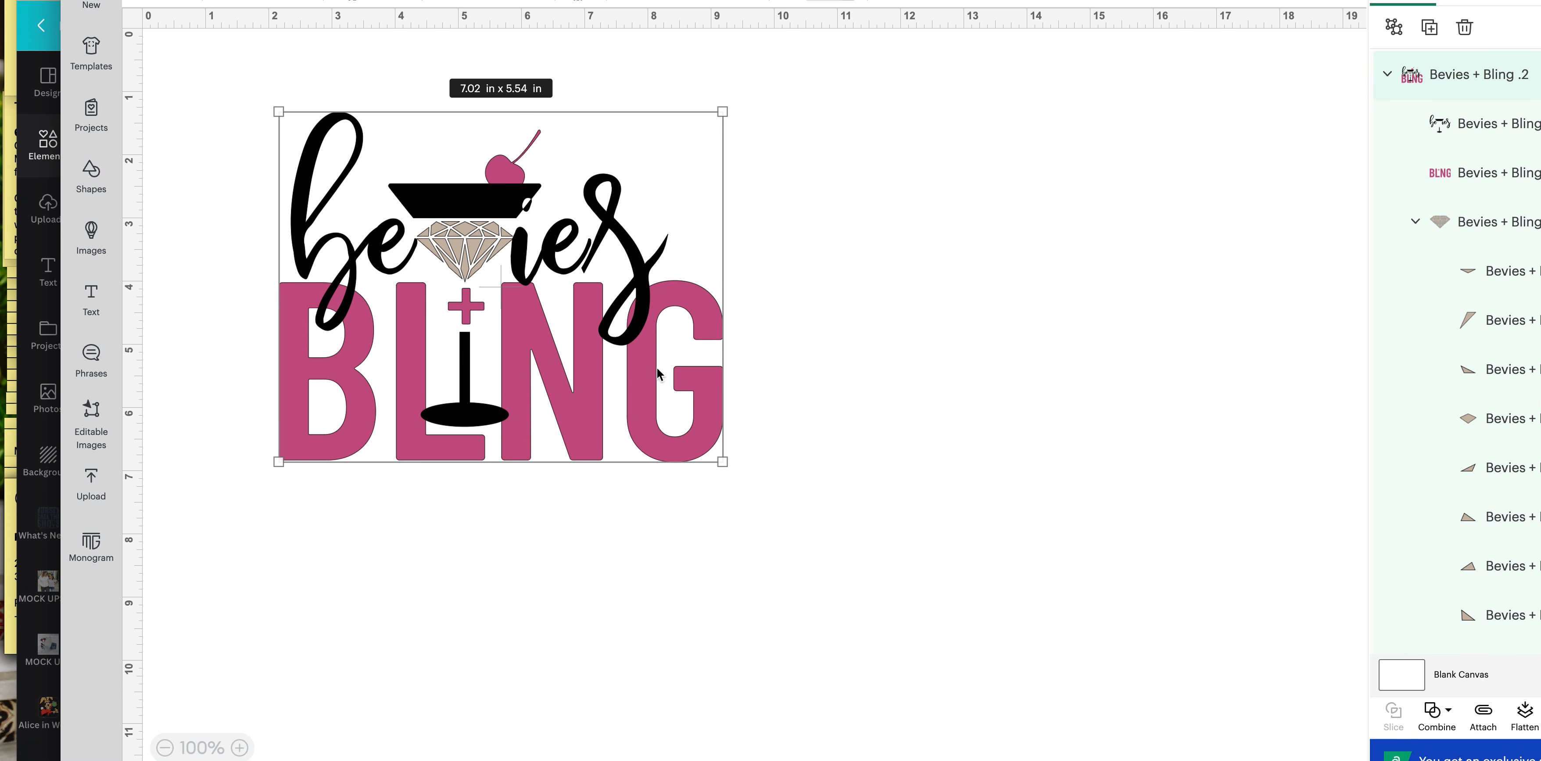
# - Shift the uploaded design around the canvas and review how its layers are split in the layer list
pyautogui.moveTo(649, 362); pyautogui.dragTo(879, 423)
pyautogui.click(1019, 347)
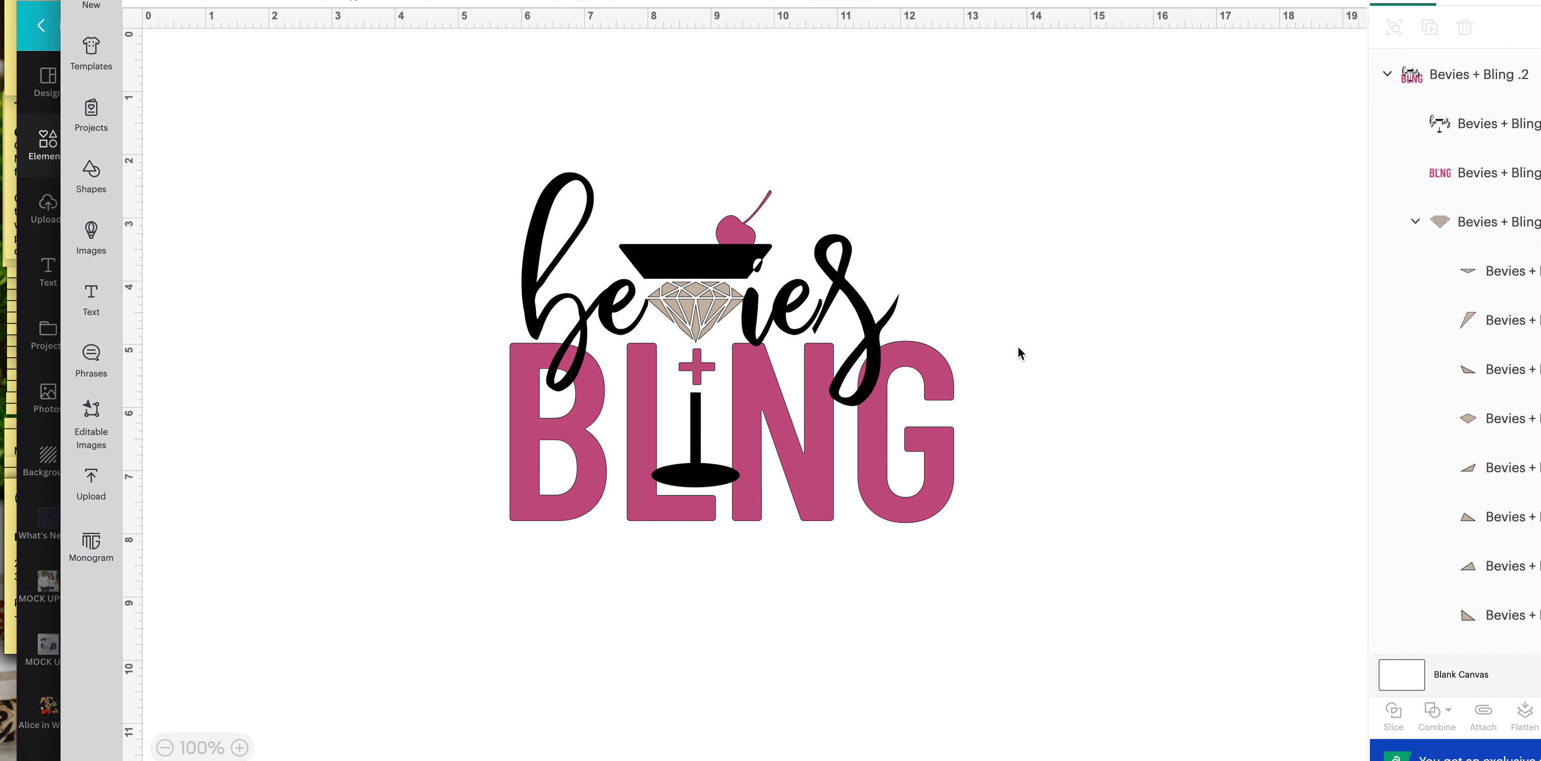
pyautogui.click(690, 319)
pyautogui.moveTo(690, 319); pyautogui.dragTo(712, 312)
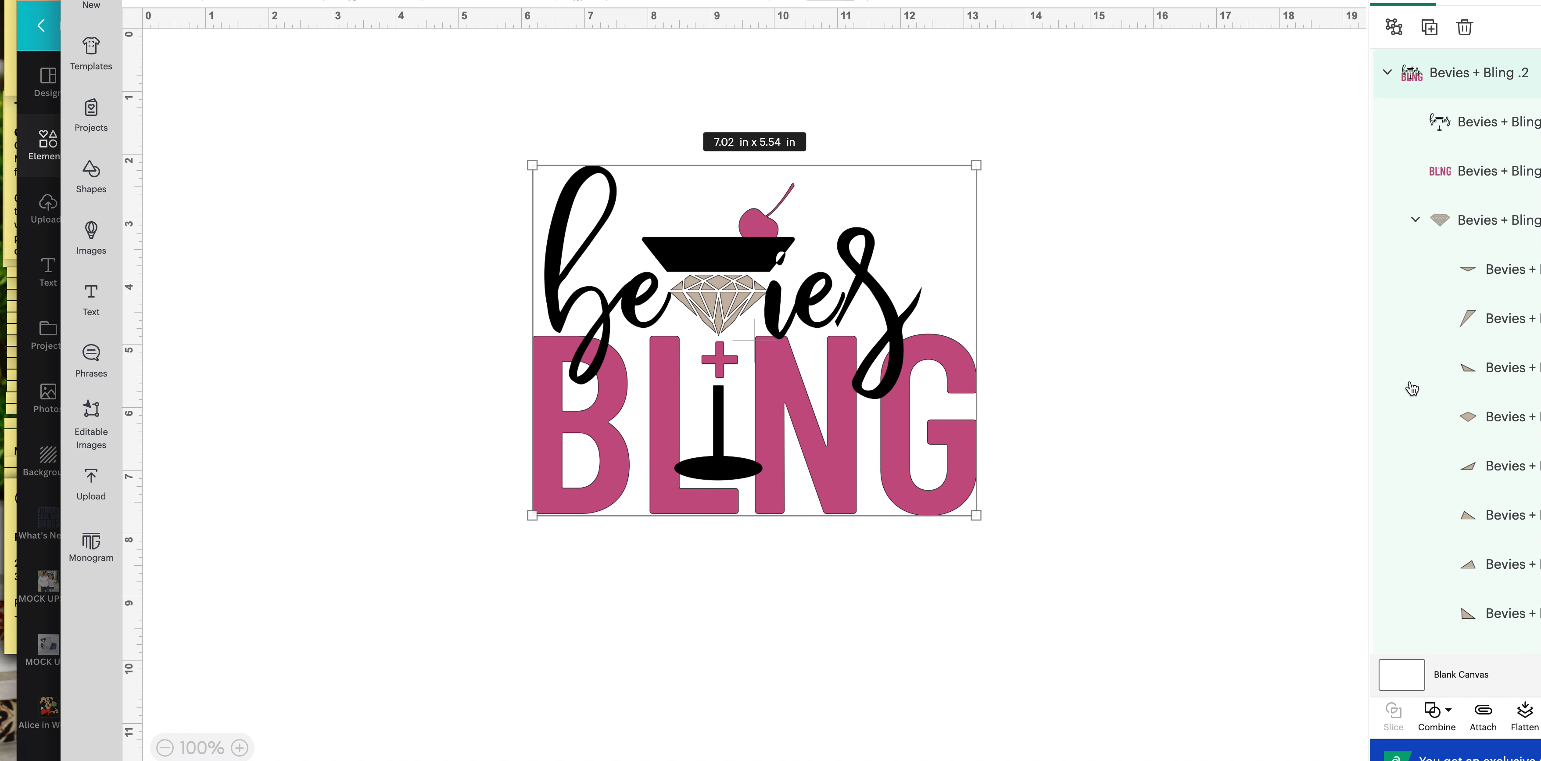
pyautogui.scroll(-3, 1418, 397)
pyautogui.scroll(4, 1419, 397)
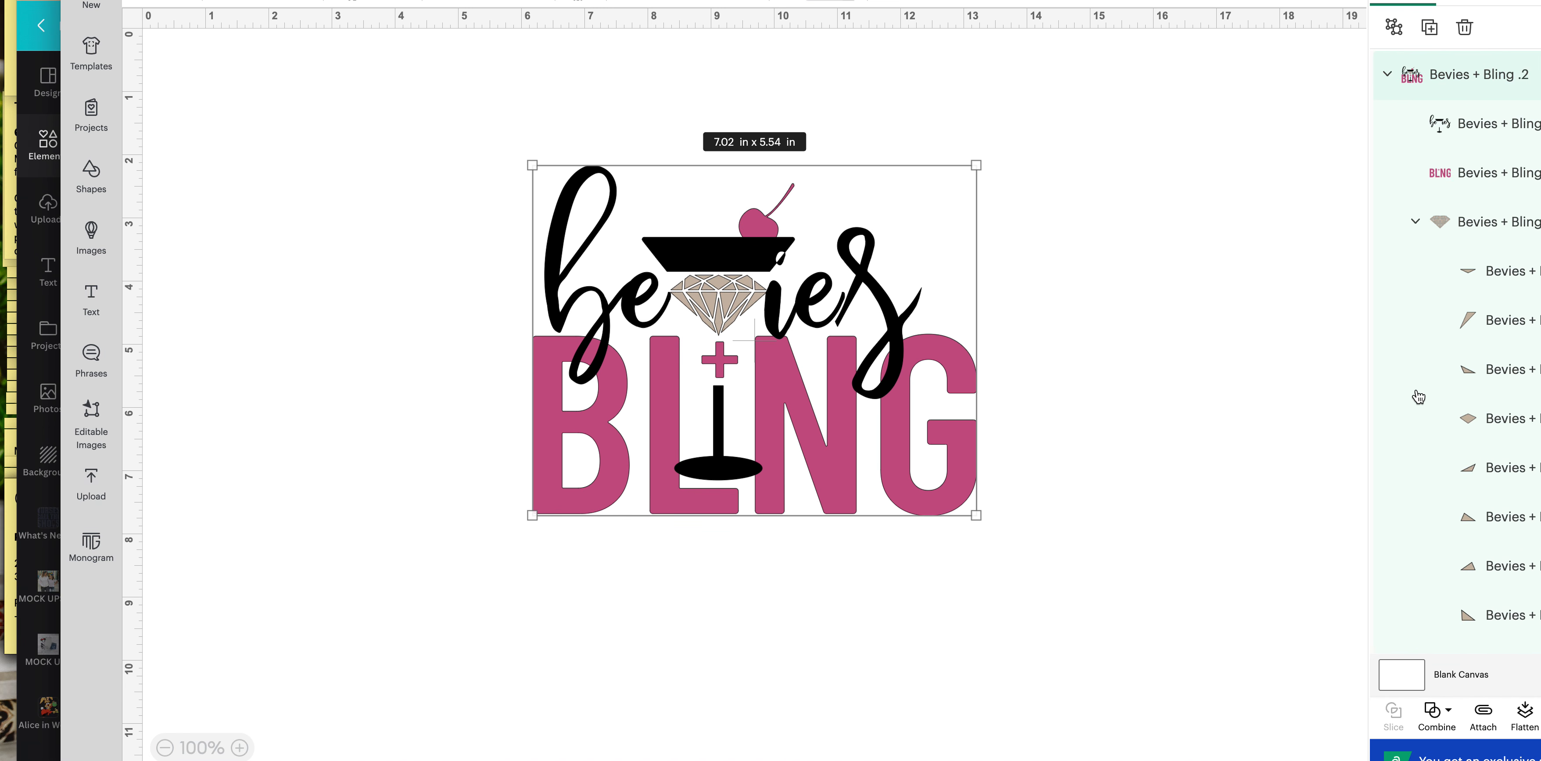
pyautogui.moveTo(799, 366); pyautogui.dragTo(629, 392)
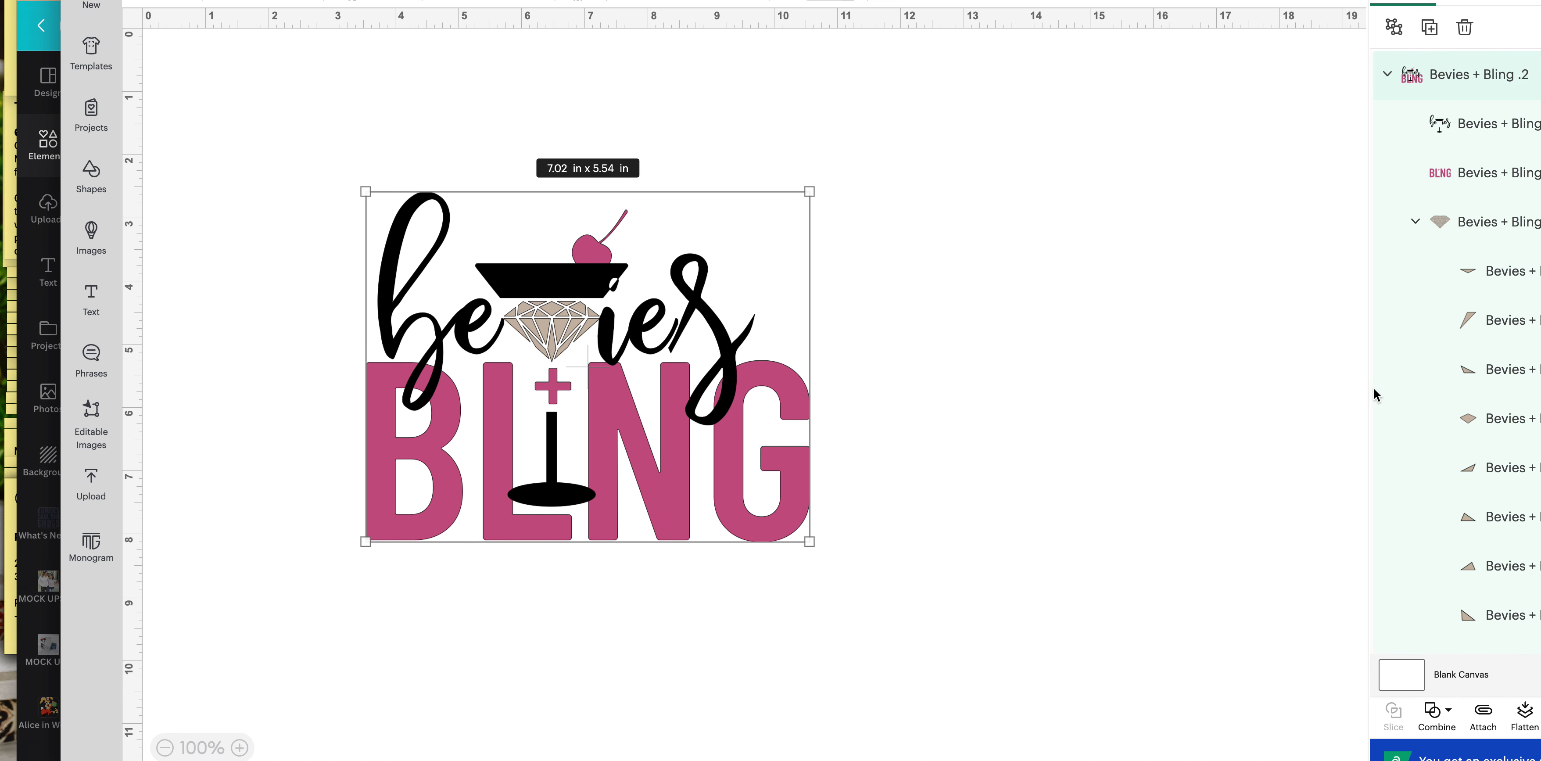
# - Weld the diamond's separate facets into a single layer
pyautogui.click(1439, 227)
pyautogui.scroll(-1, 1441, 209)
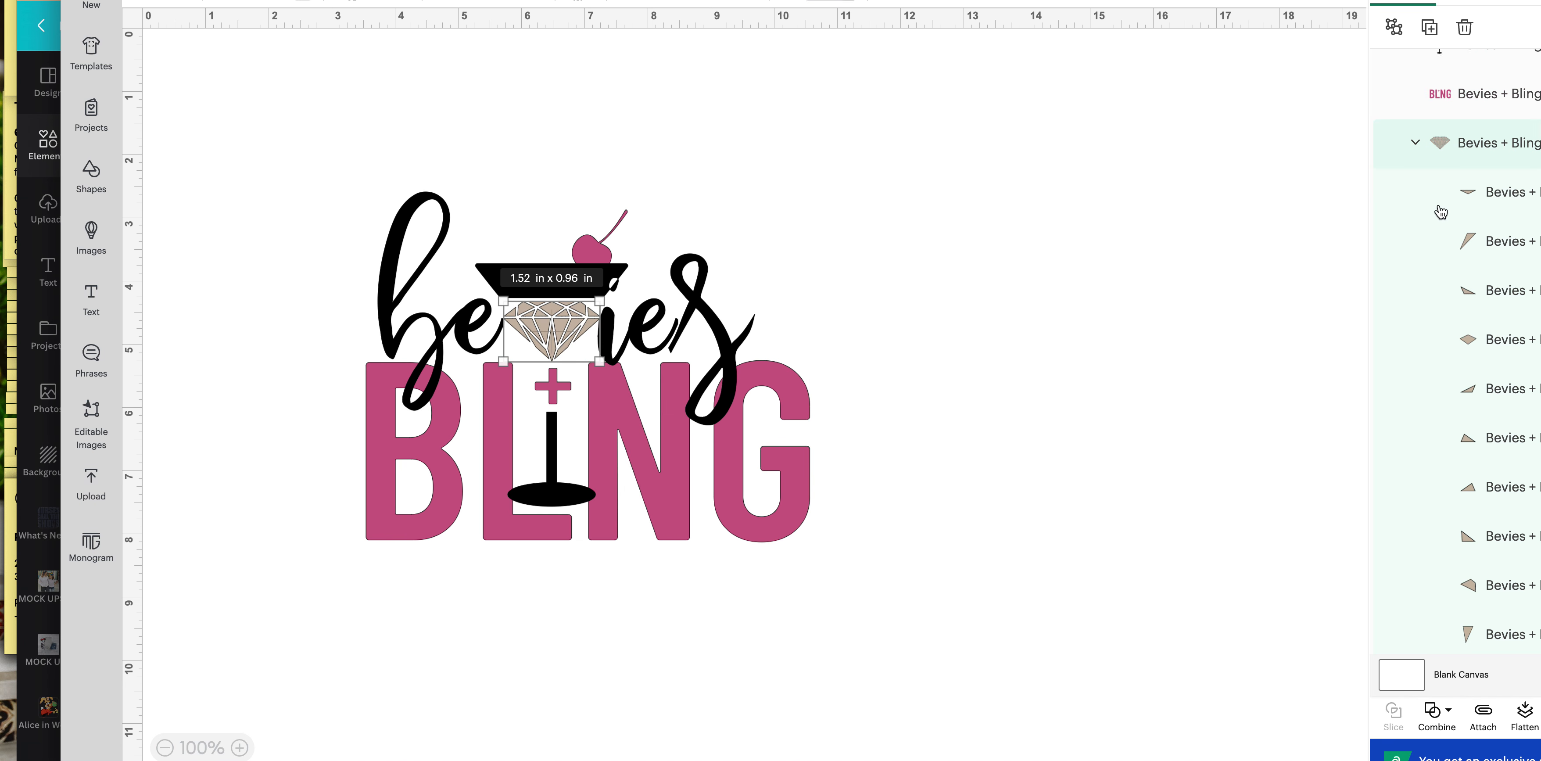
pyautogui.click(1442, 713)
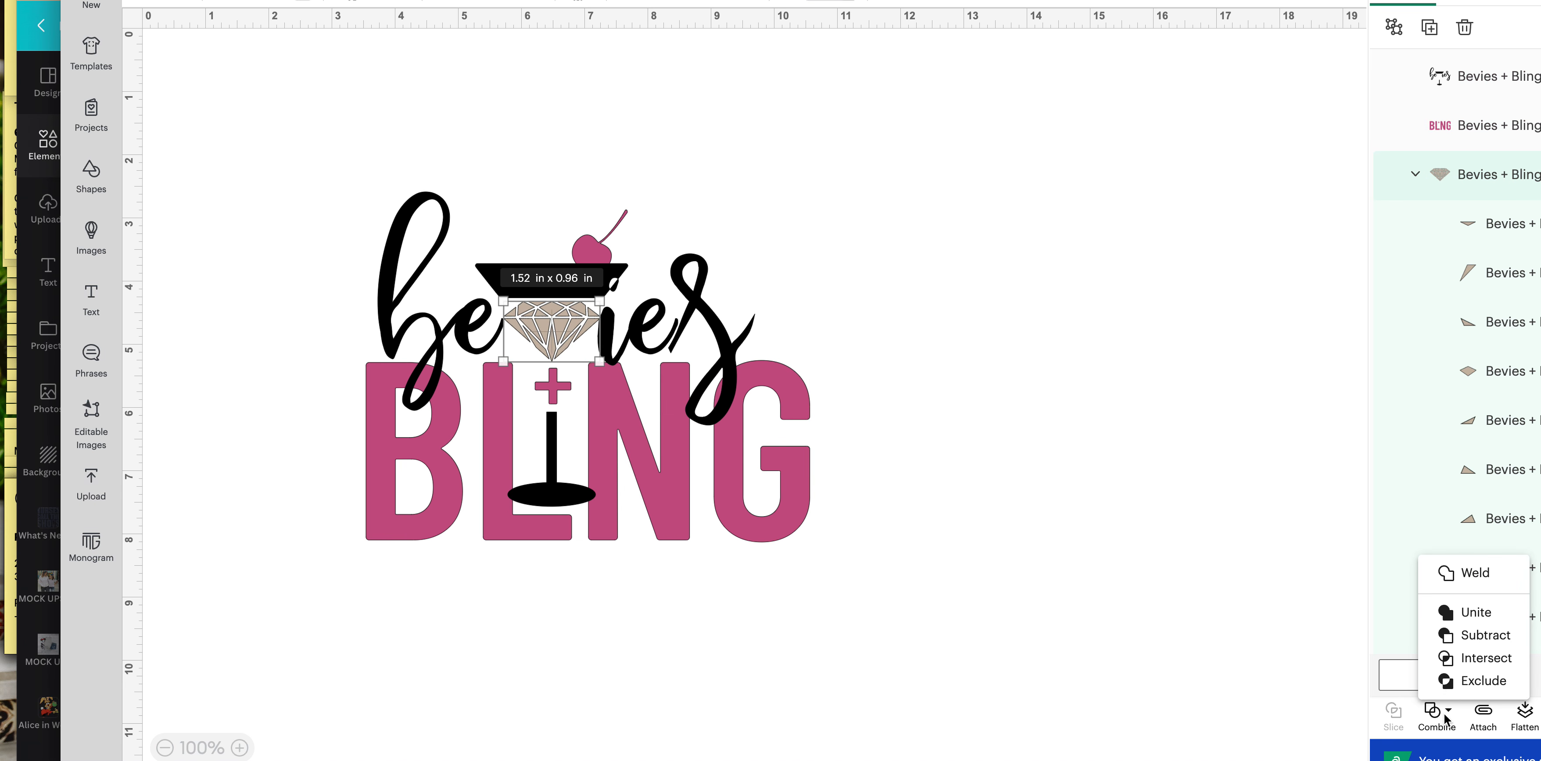
pyautogui.click(1462, 573)
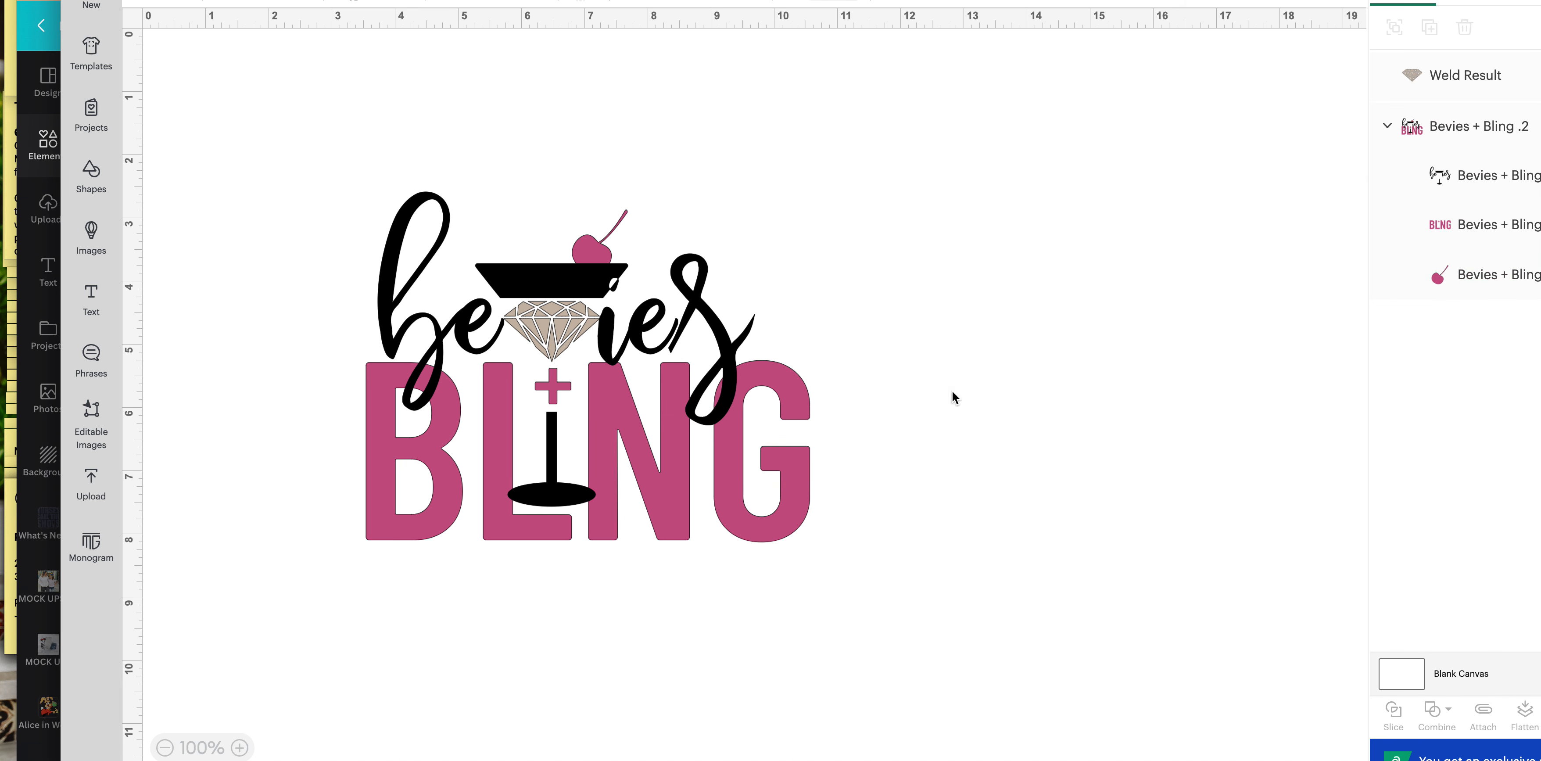
# - Move the grouped bevies, BLNG and cherry artwork up and left, away from the welded diamond
pyautogui.moveTo(662, 324); pyautogui.dragTo(568, 325)
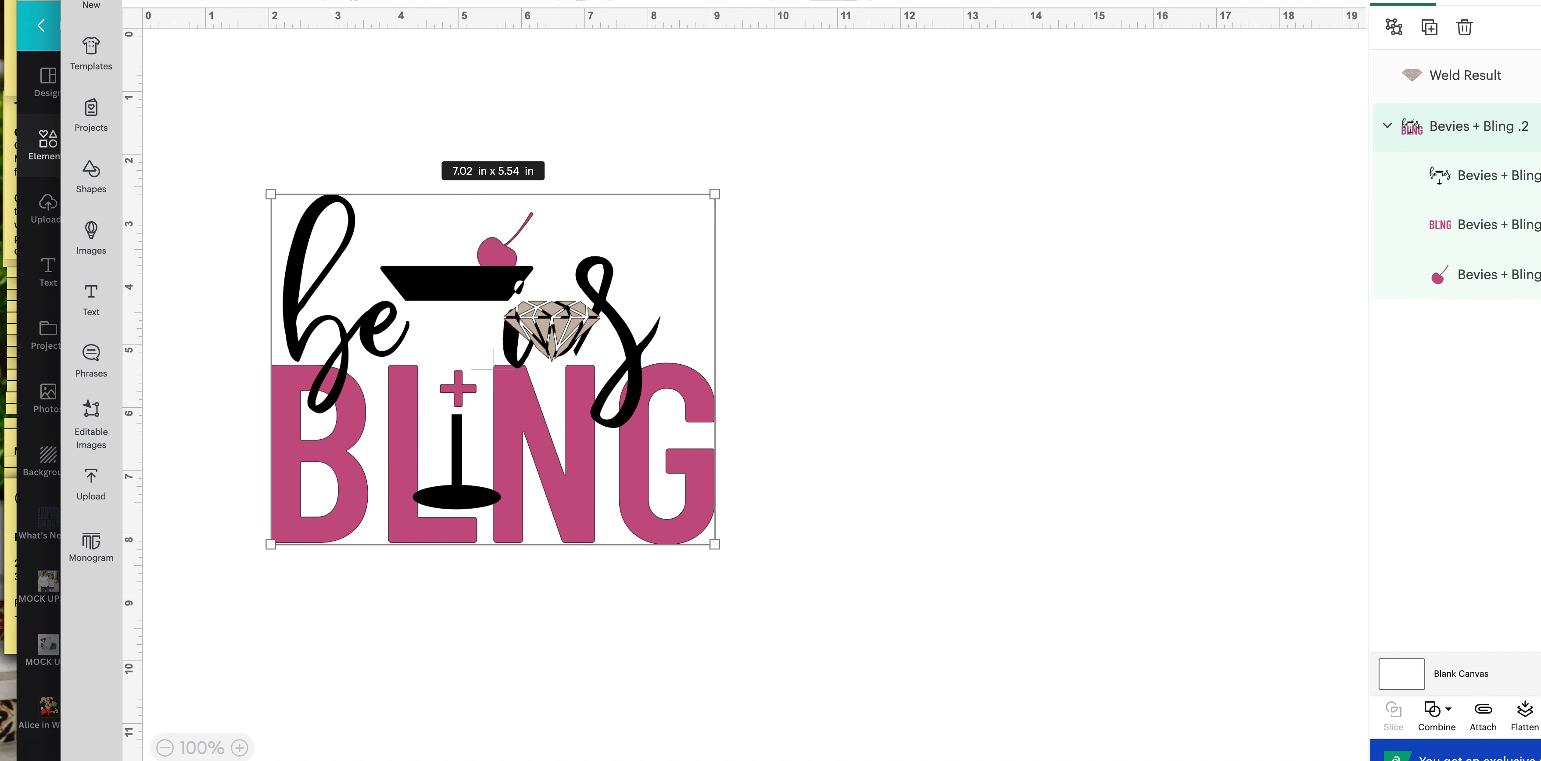
pyautogui.moveTo(473, 497); pyautogui.dragTo(394, 421)
pyautogui.moveTo(562, 341); pyautogui.dragTo(640, 347)
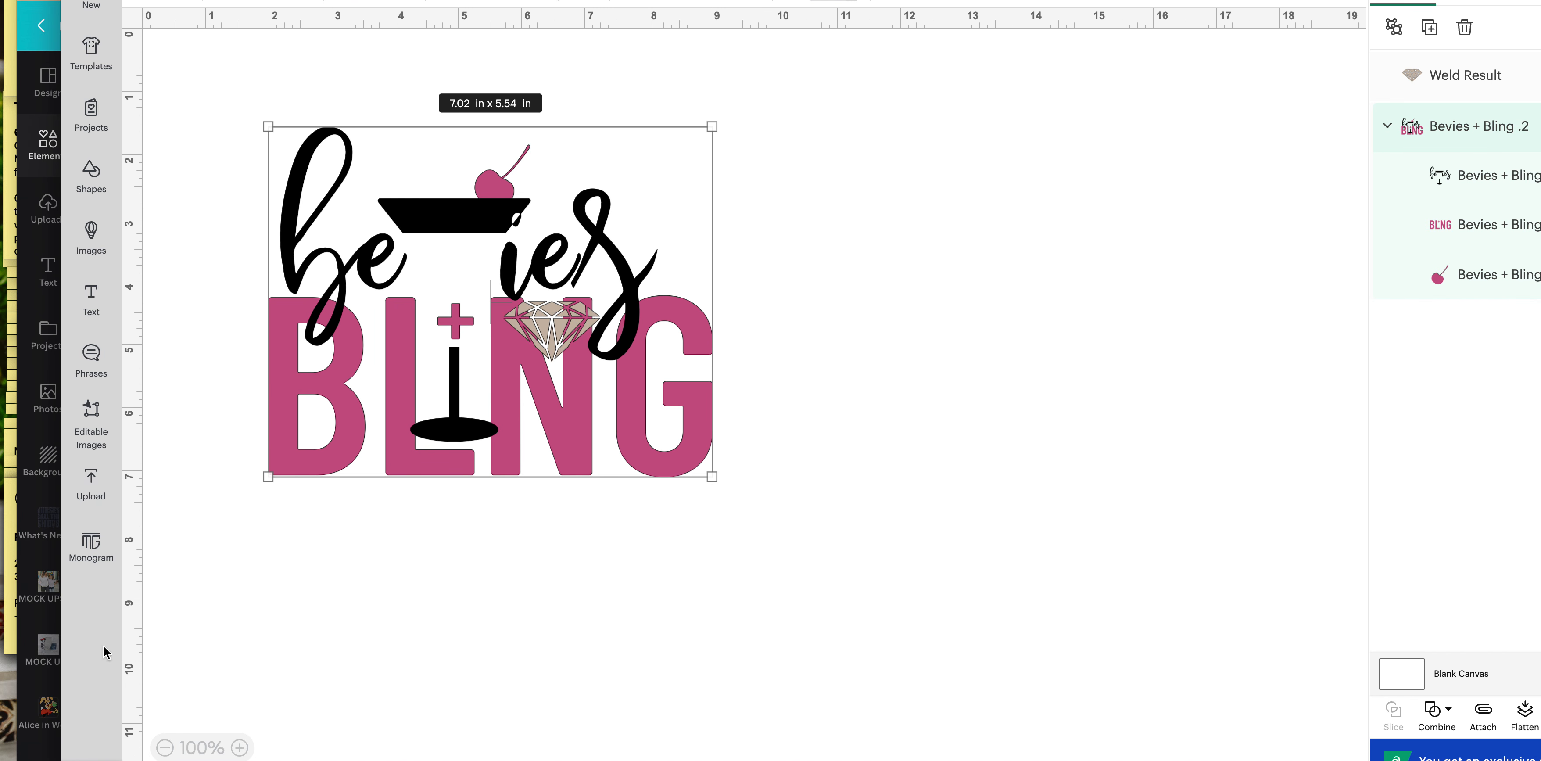
pyautogui.click(1462, 233)
pyautogui.click(718, 549)
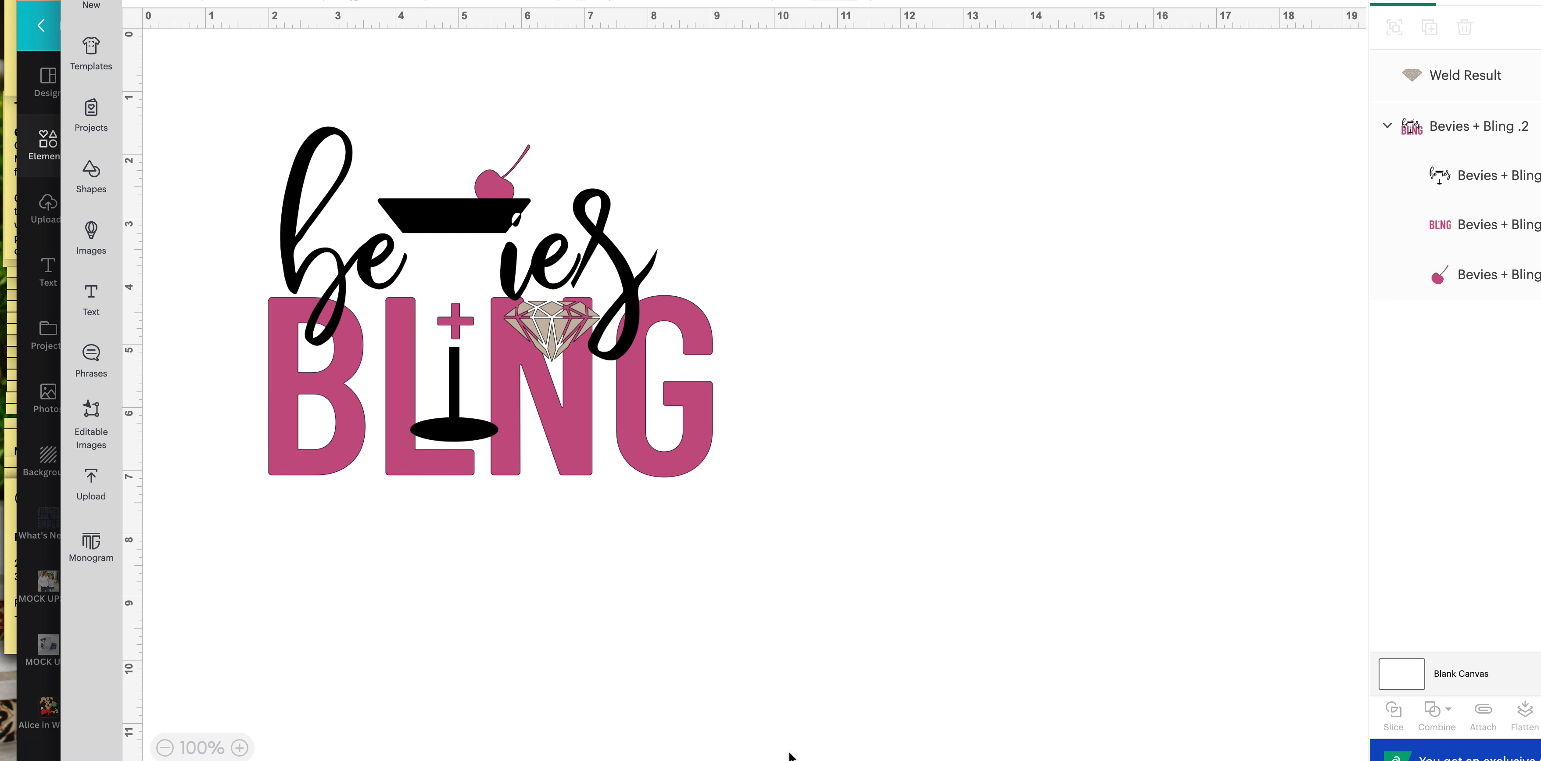
# - Shift the Cricut window aside, return to Silhouette Studio and combine the diamond's facets into one object
pyautogui.moveTo(244, 2); pyautogui.dragTo(601, 1)
pyautogui.click(239, 357)
pyautogui.click(957, 418)
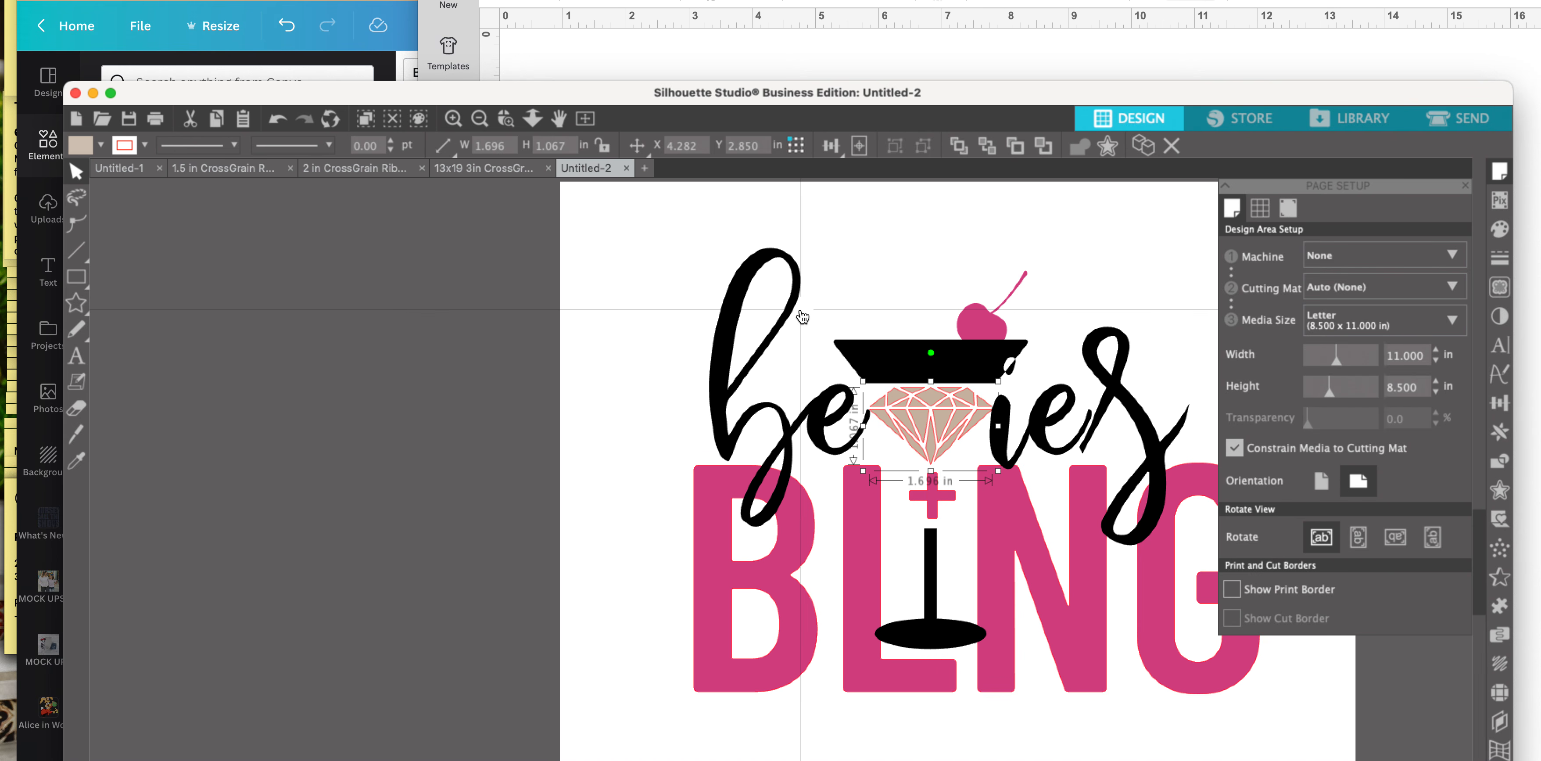
# - Save the revised design to Downloads in SVG format under the name "Bevies and Bling.3"
pyautogui.press('super+s')
pyautogui.press('Right')
pyautogui.press('BackSpace')
pyautogui.press('BackSpace')
pyautogui.press('BackSpace')
pyautogui.press('BackSpace')
pyautogui.press('BackSpace')
pyautogui.press('BackSpace')
pyautogui.press('BackSpace')
pyautogui.press('BackSpace')
pyautogui.press('BackSpace')
pyautogui.press('BackSpace')
pyautogui.write('BNevi')
pyautogui.press('BackSpace')
pyautogui.press('BackSpace')
pyautogui.press('BackSpace')
pyautogui.press('BackSpace')
pyautogui.write('evies a')
pyautogui.write('nd Blin')
pyautogui.write('g +')
pyautogui.press('BackSpace')
pyautogui.press('BackSpace')
pyautogui.write('.3')
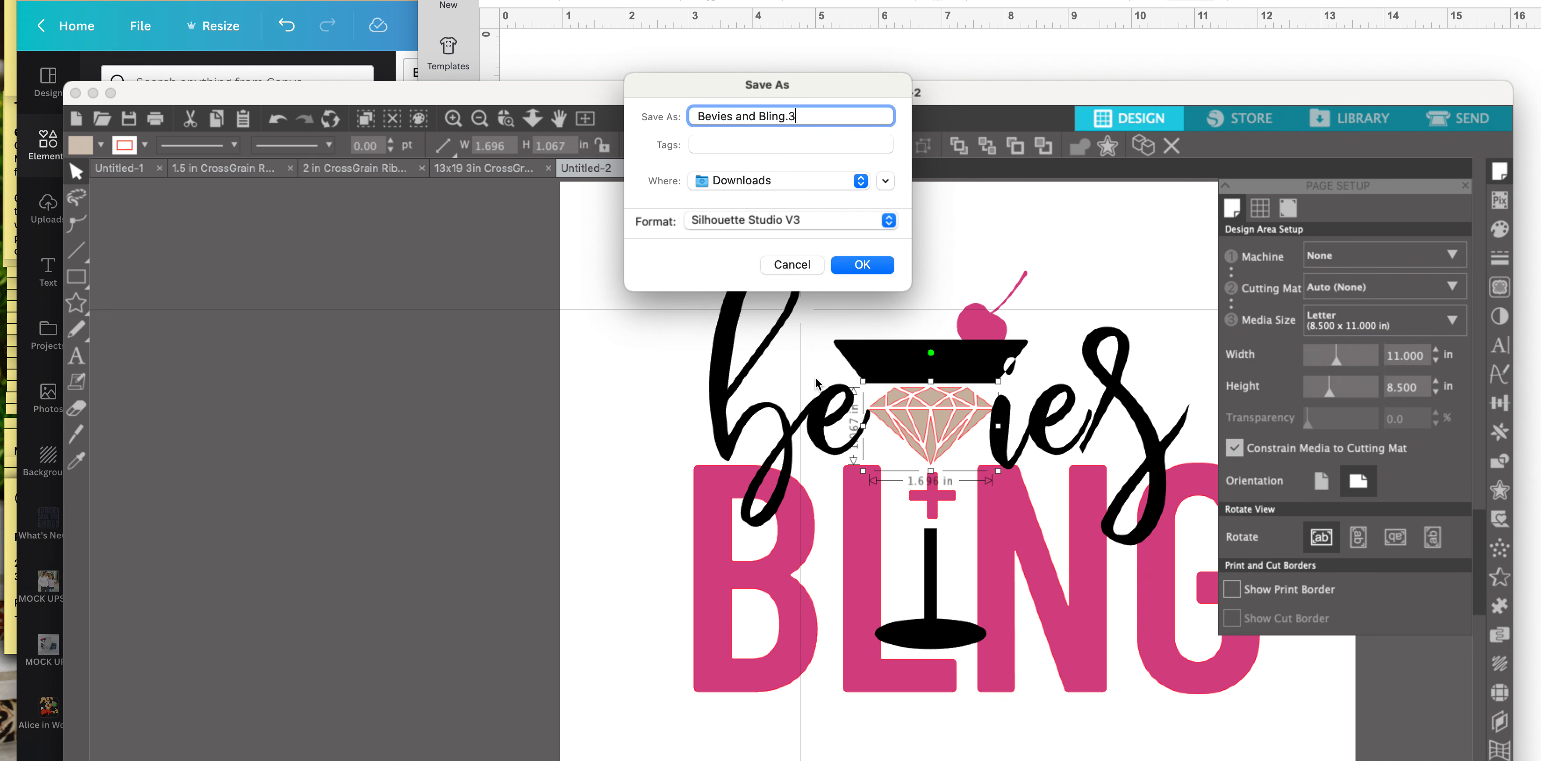
pyautogui.click(771, 229)
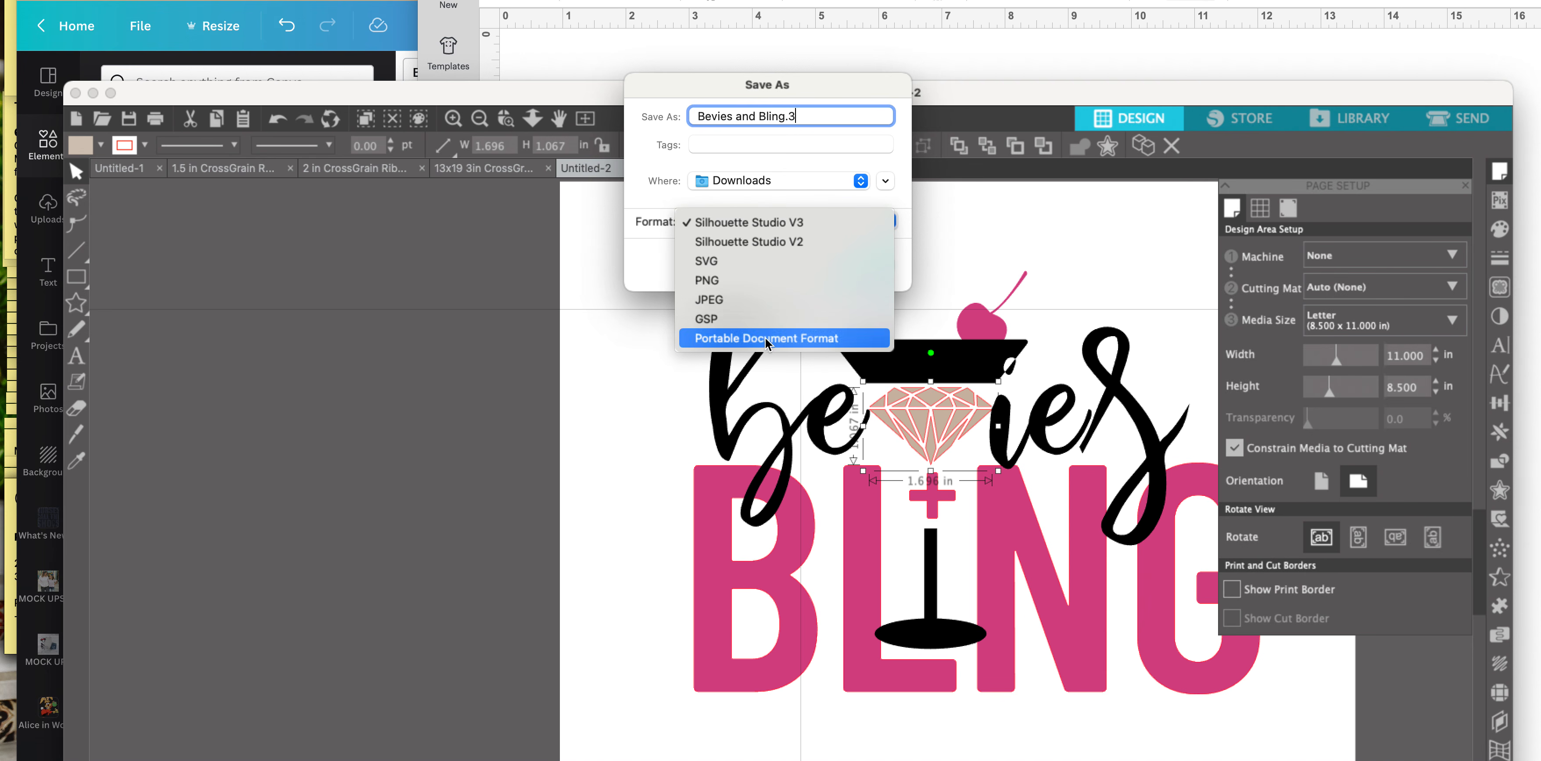
pyautogui.click(708, 266)
pyautogui.click(859, 262)
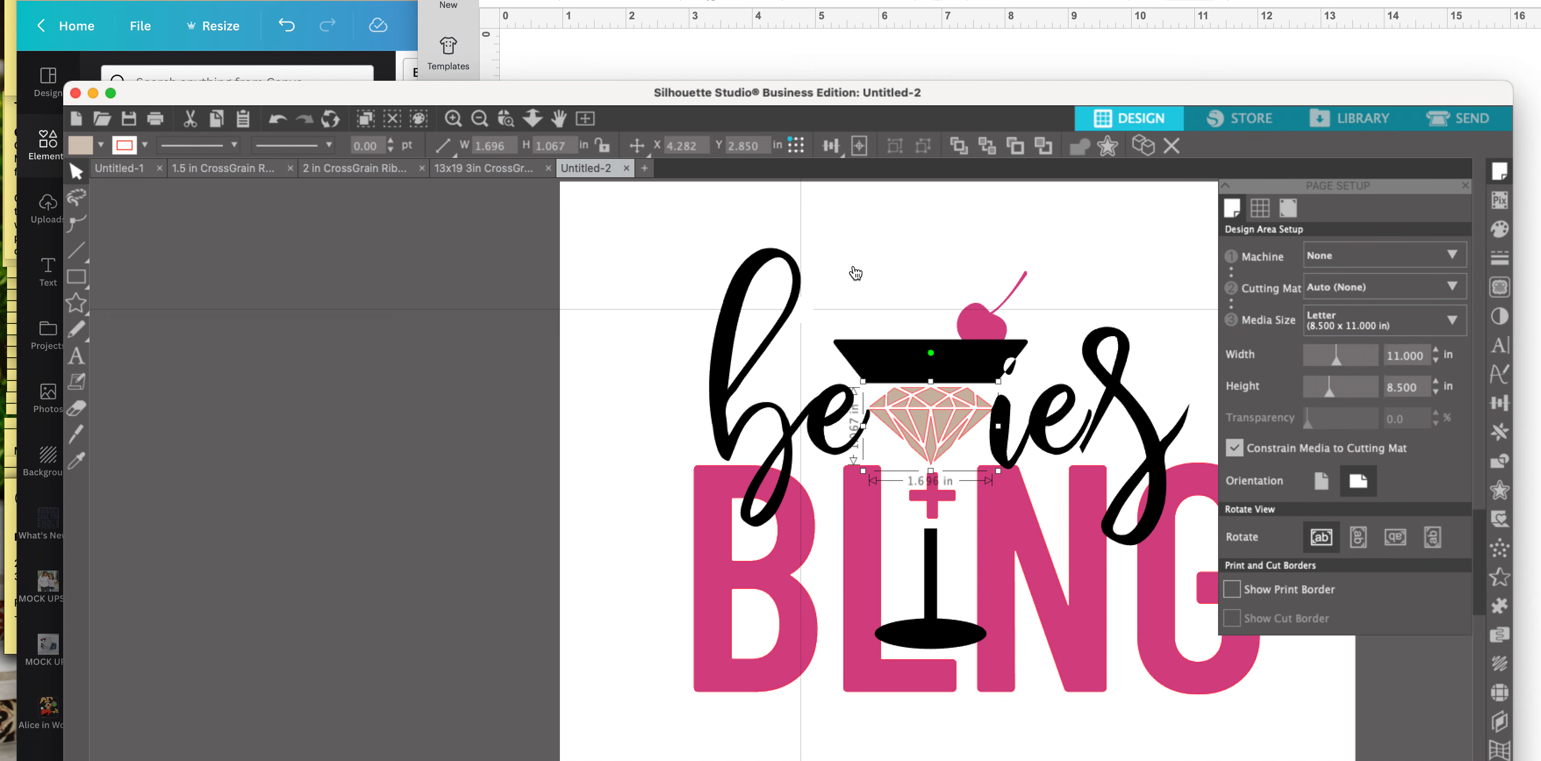
# - Switch to Cricut Design Space and delete the entire previous bevies + BLNG design from the canvas
pyautogui.click(875, 43)
pyautogui.moveTo(1154, 479); pyautogui.dragTo(600, 124)
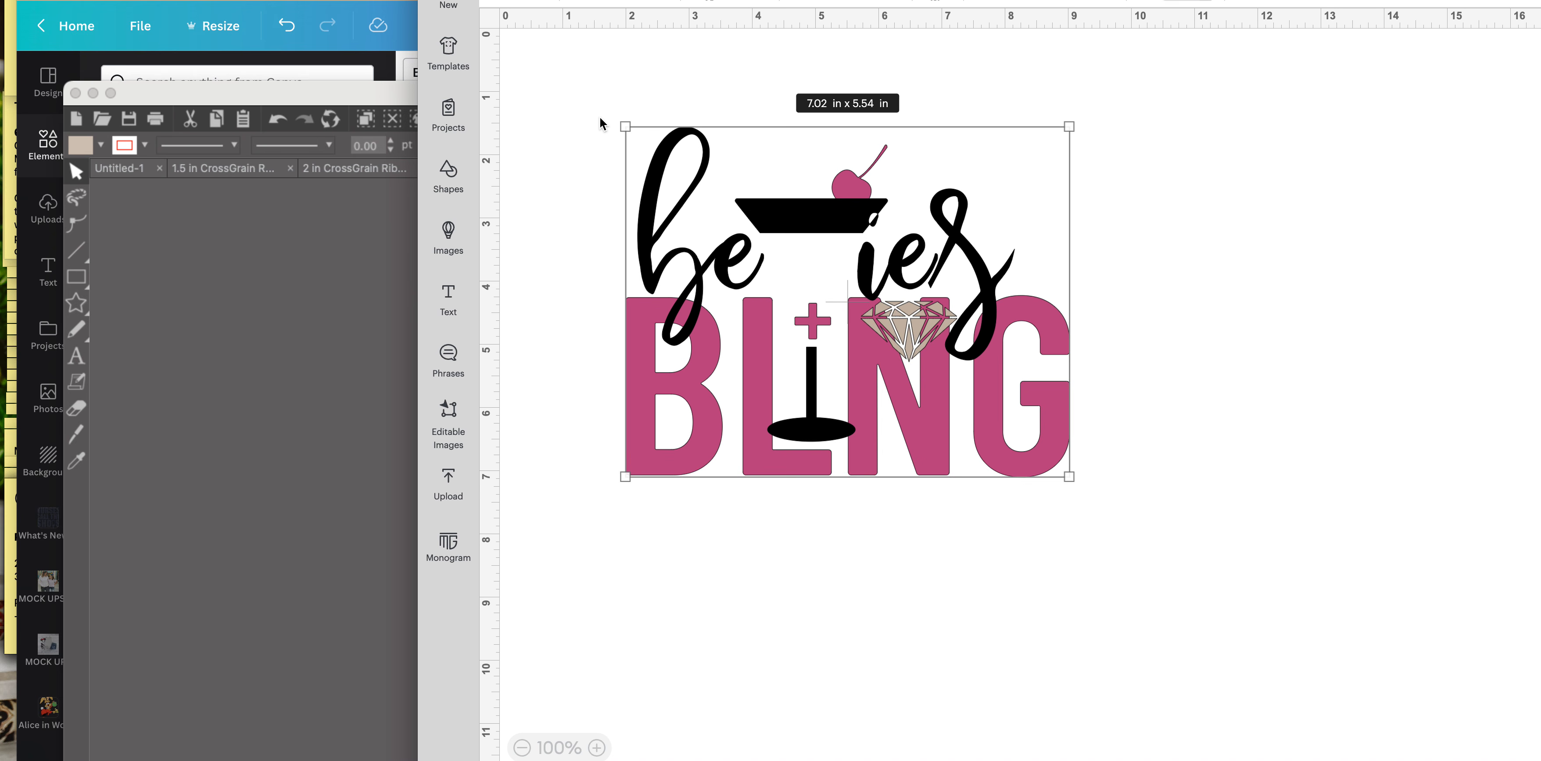
pyautogui.press('Delete')
# - Upload the revised SVG file "Bevies and Bling.3" as a layered cut image
pyautogui.click(449, 485)
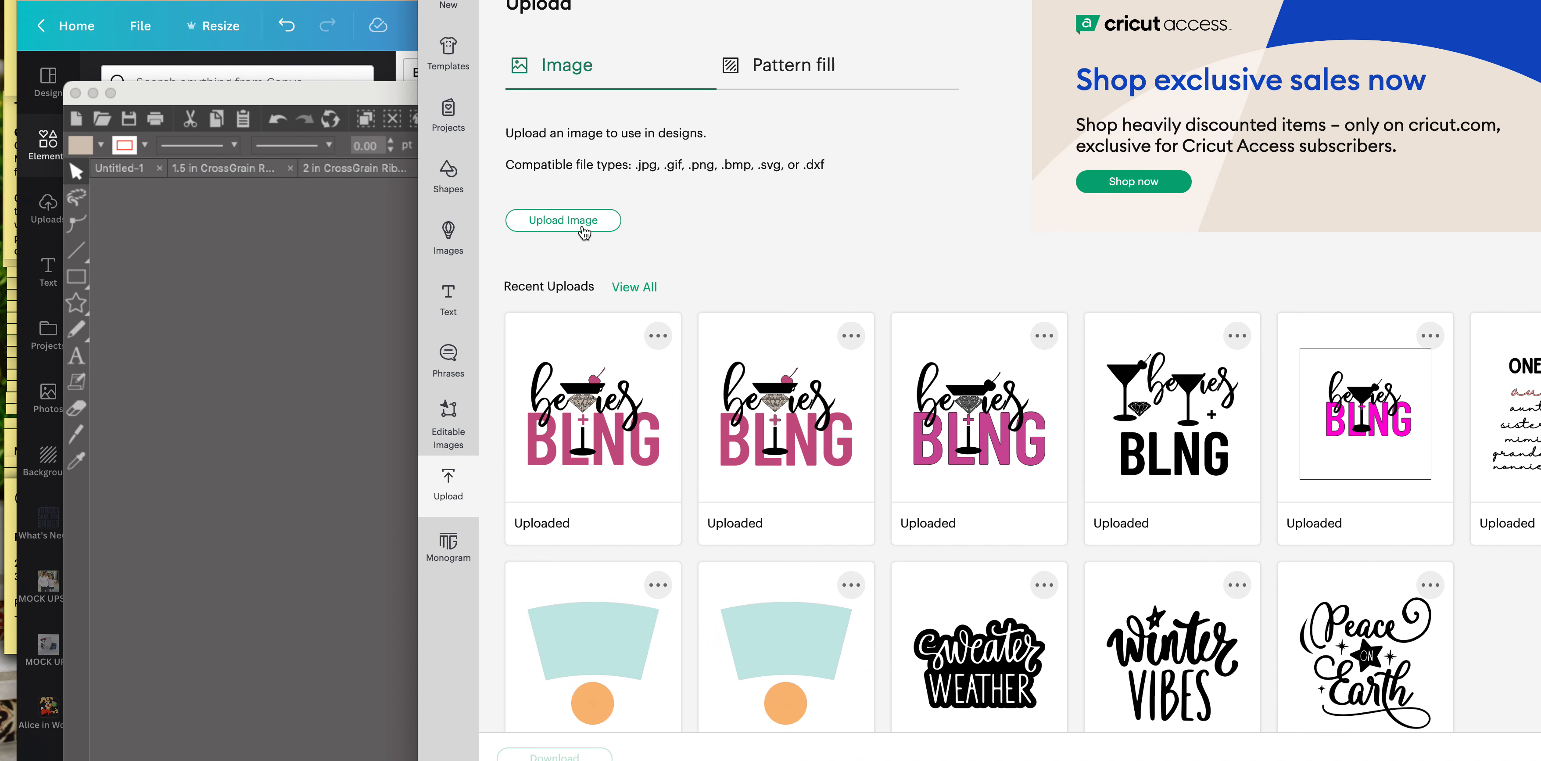
pyautogui.click(582, 227)
pyautogui.press('super+Tab')
pyautogui.moveTo(1080, 73); pyautogui.dragTo(1072, 464)
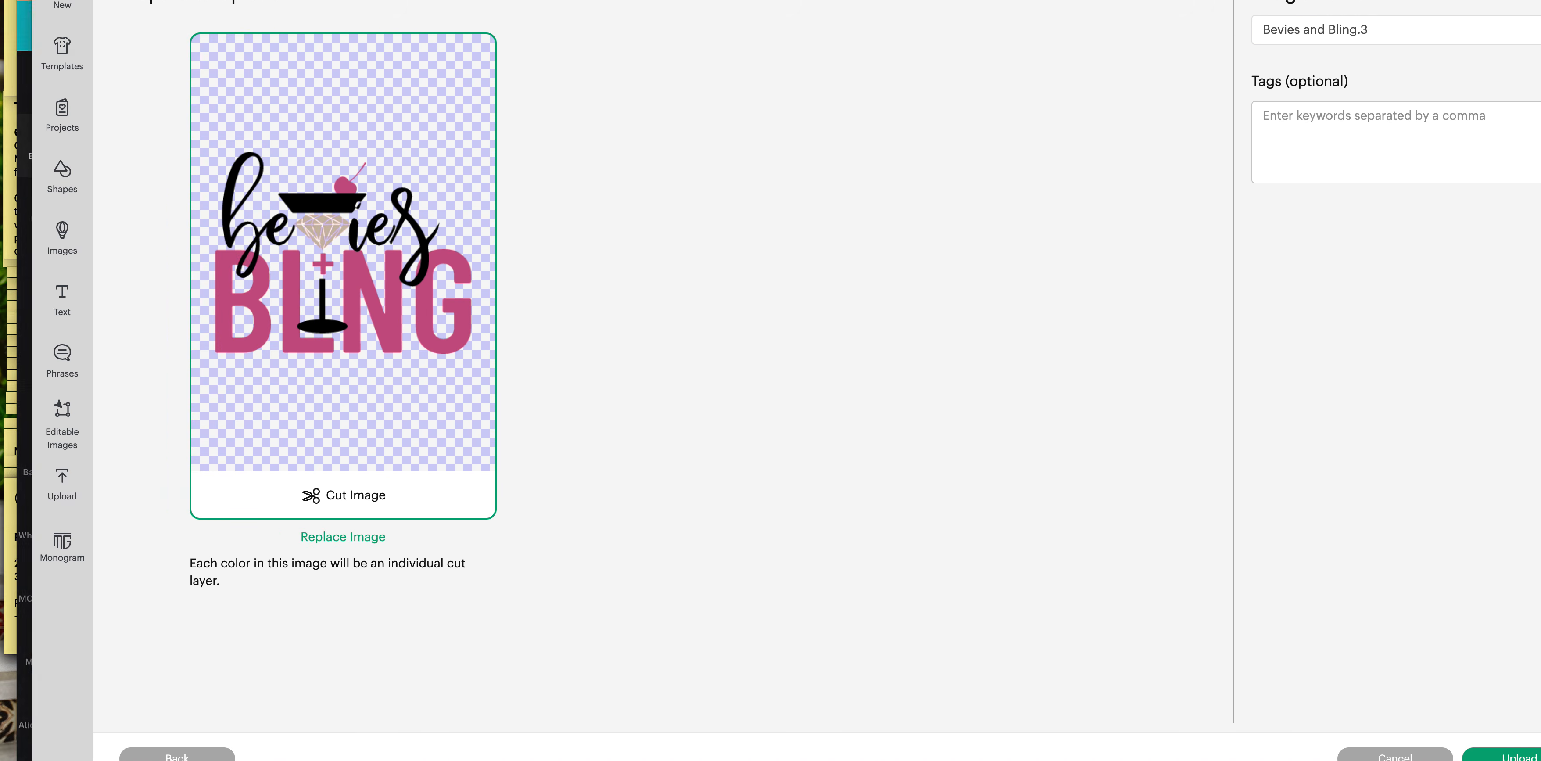
pyautogui.click(1474, 757)
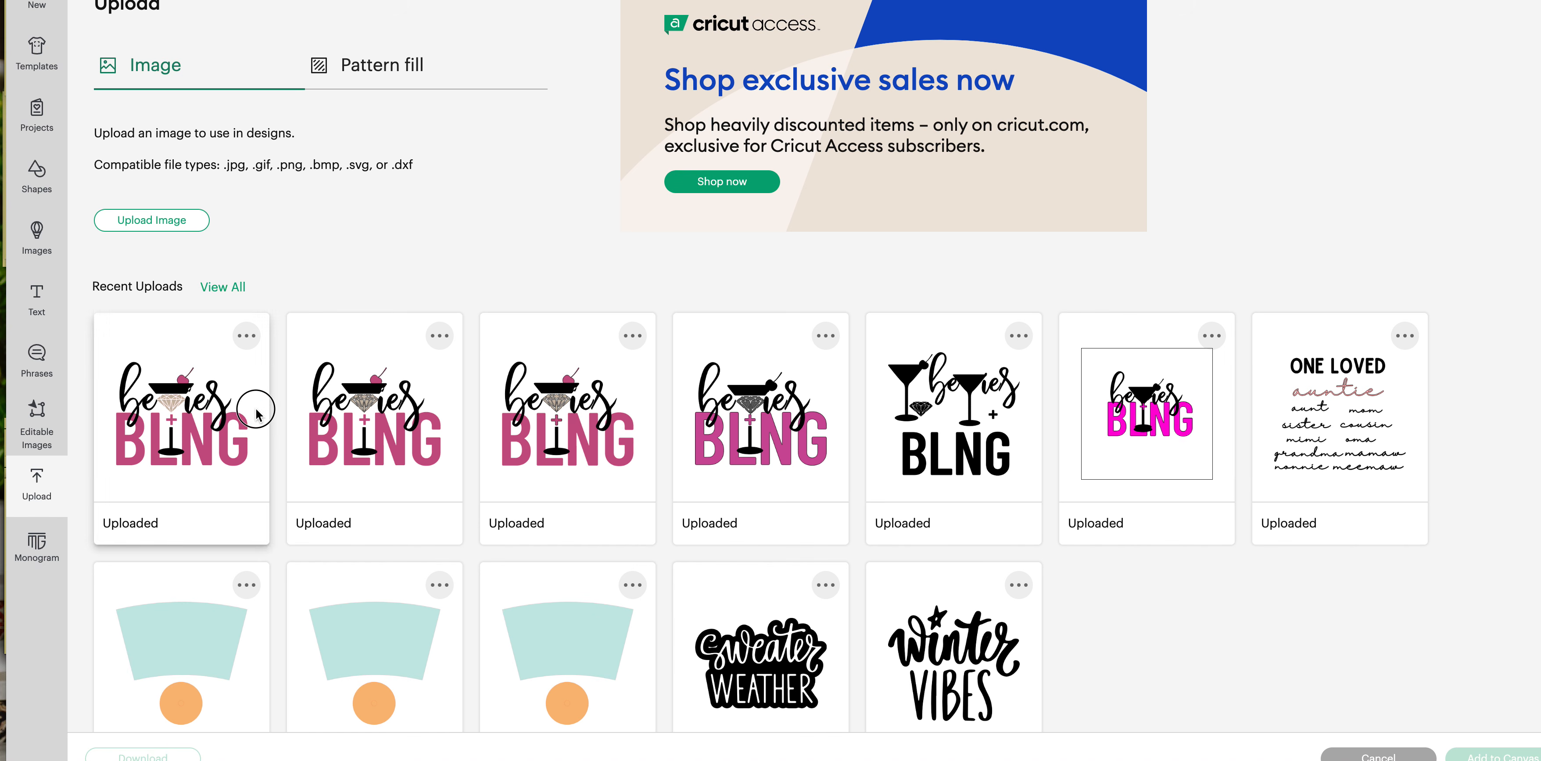
# - Add the newly uploaded Bevies and Bling.3 image to the canvas, closing any web page opened by accident
pyautogui.click(258, 403)
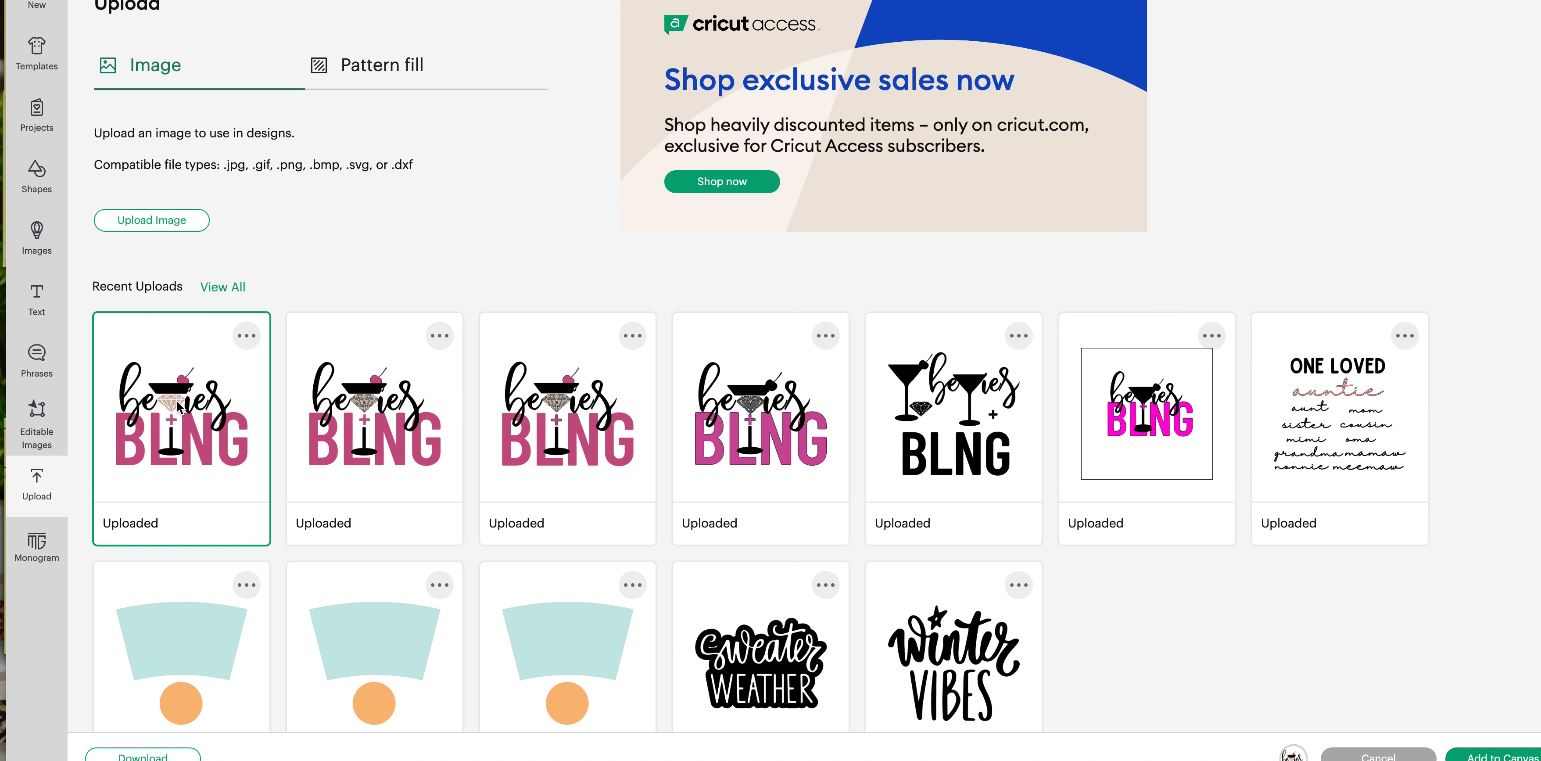
pyautogui.click(1478, 752)
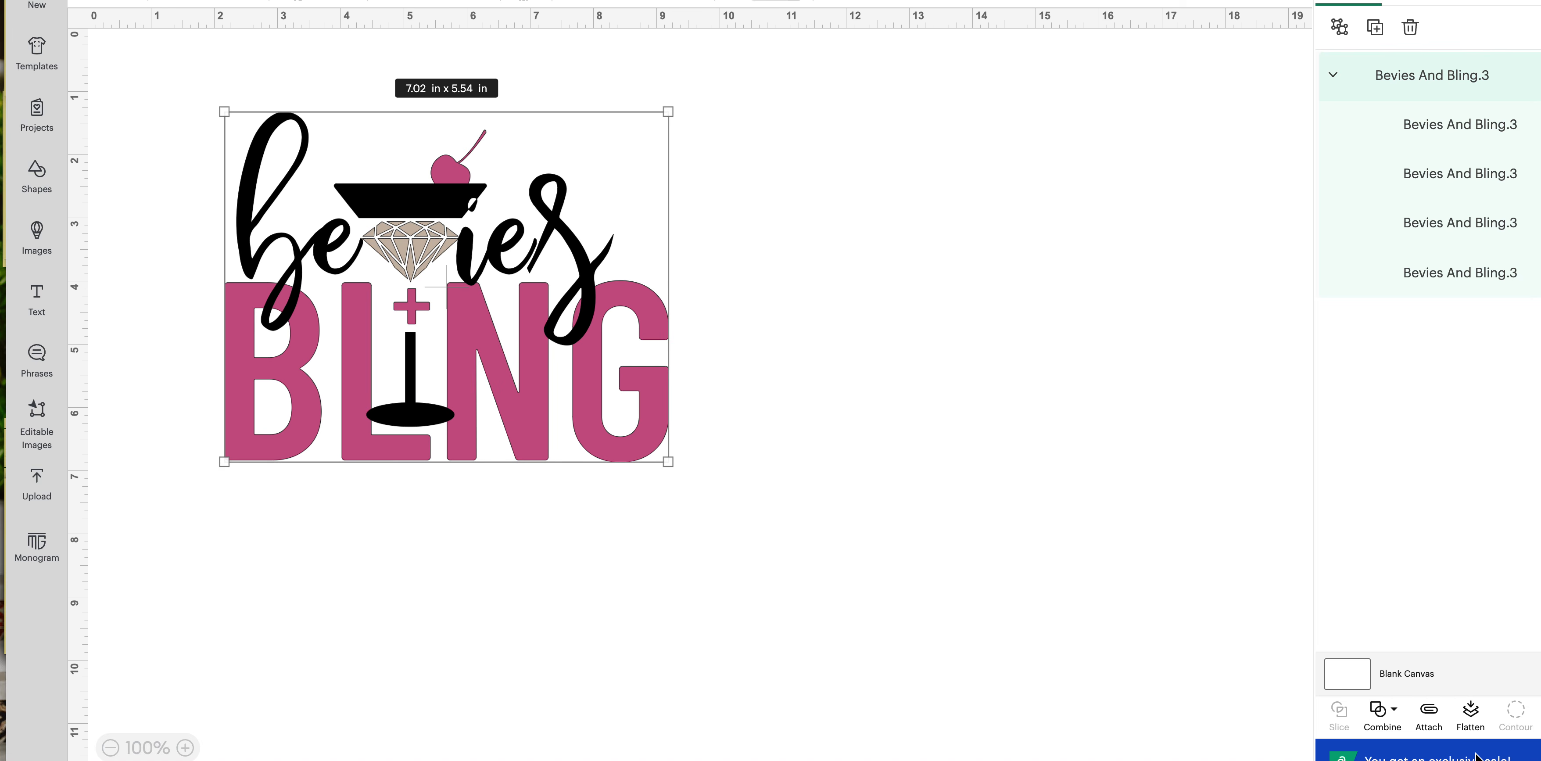
pyautogui.click(1475, 755)
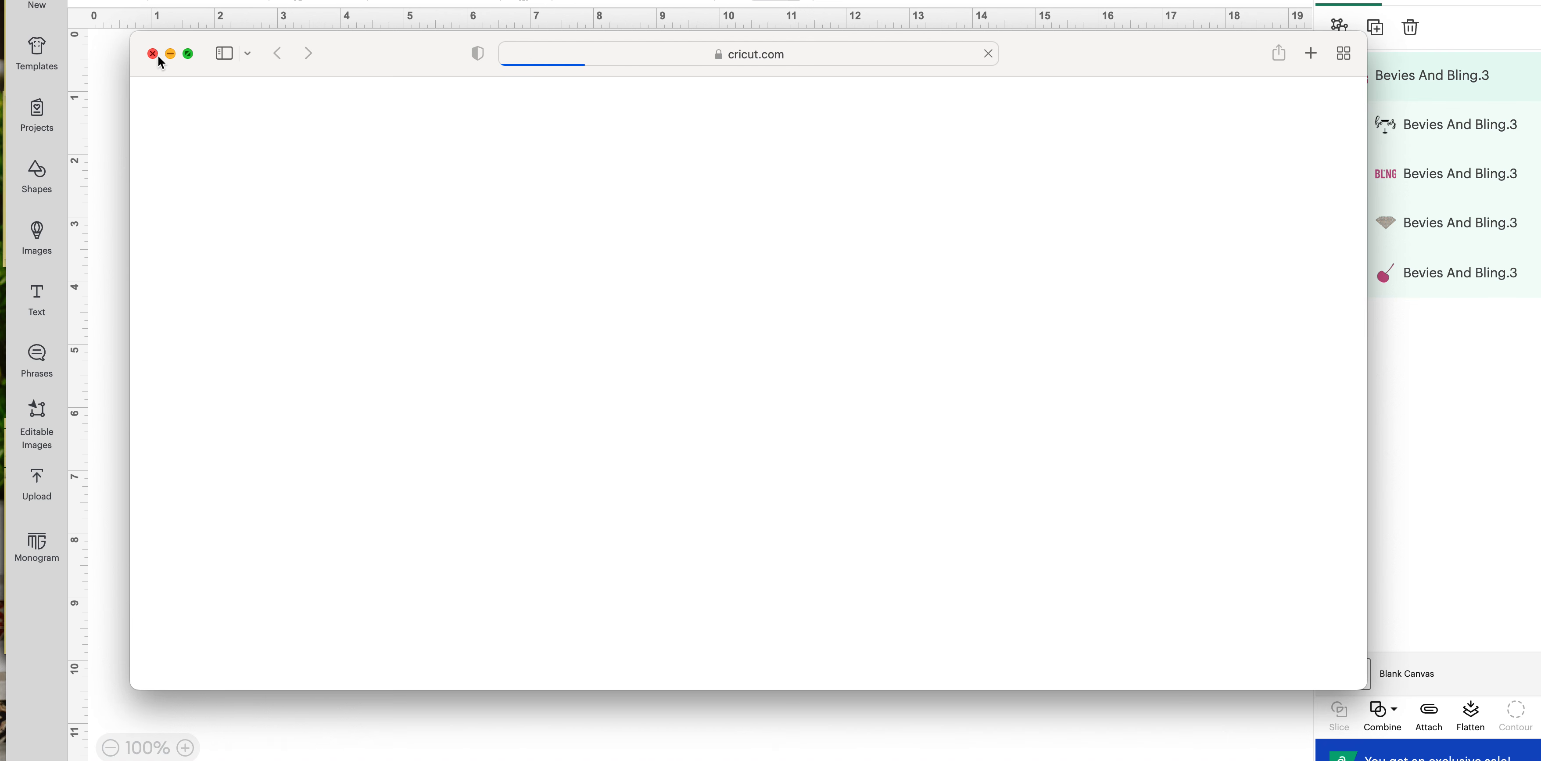
pyautogui.click(154, 54)
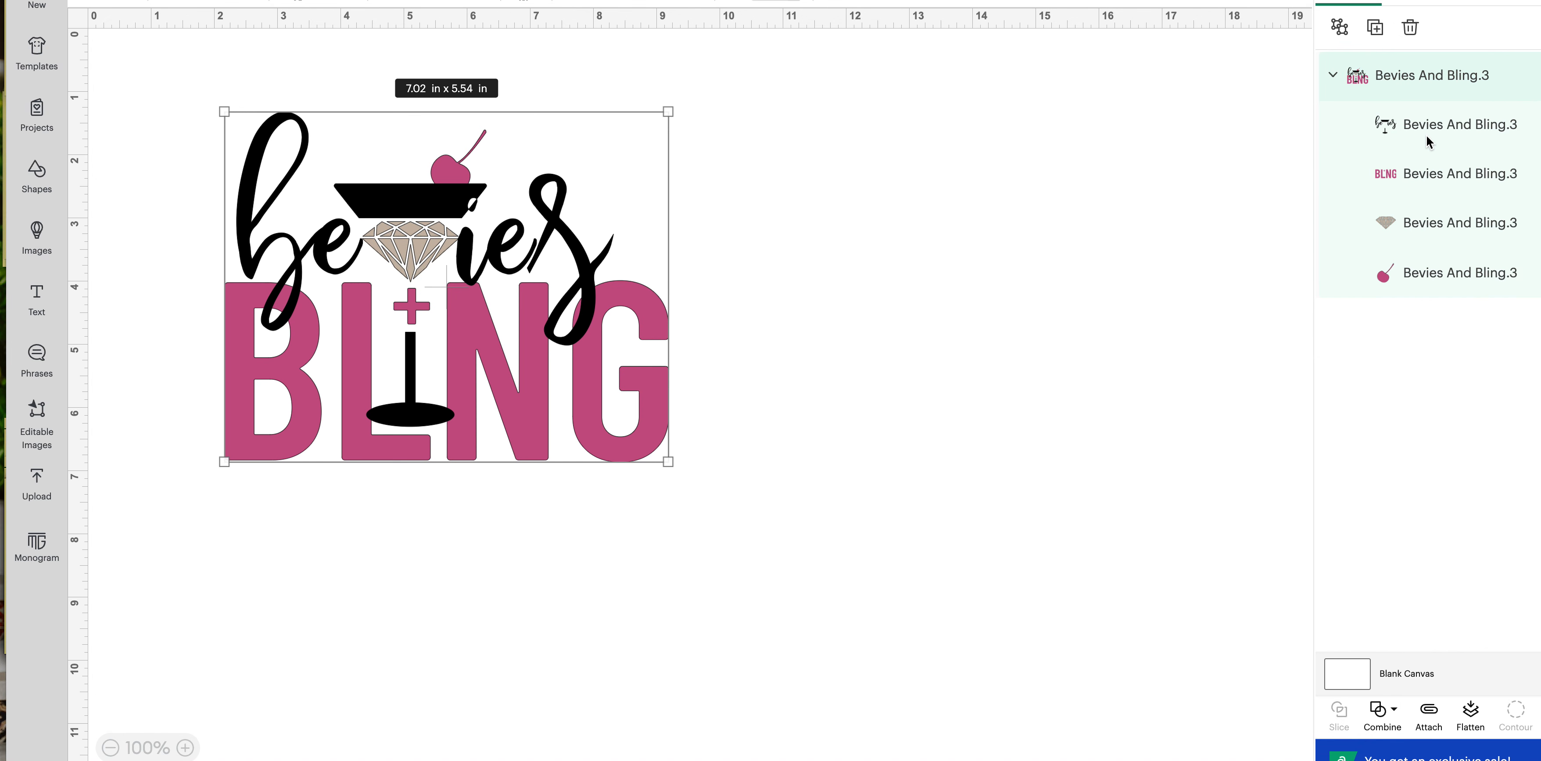